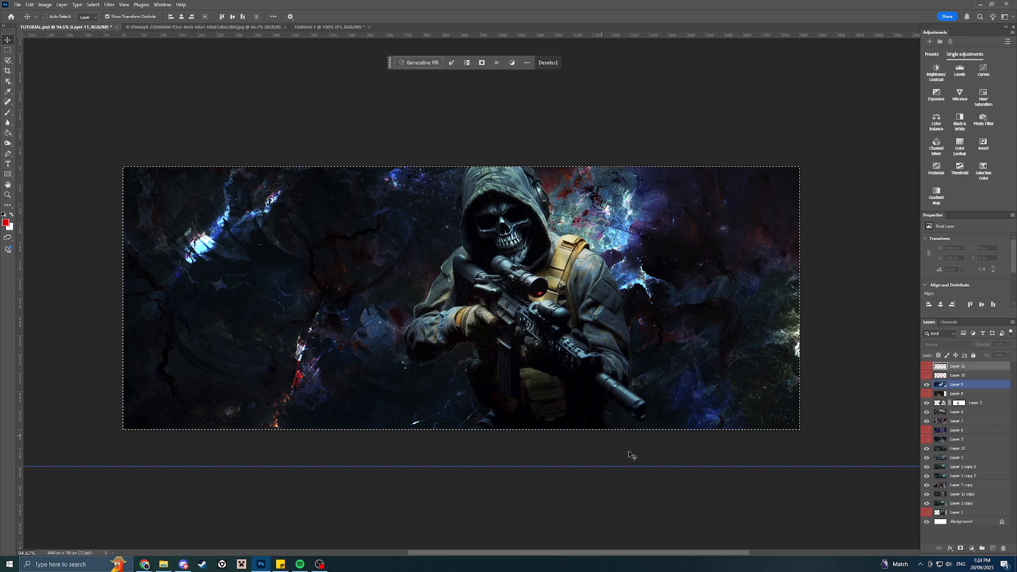
# Select Layer 9 and switch its visibility off and on to compare the image, finishing with it hidden.
pyautogui.moveTo(630, 555)
pyautogui.mouseDown()
pyautogui.moveTo(655, 556)
pyautogui.moveTo(642, 555)
pyautogui.mouseUp()
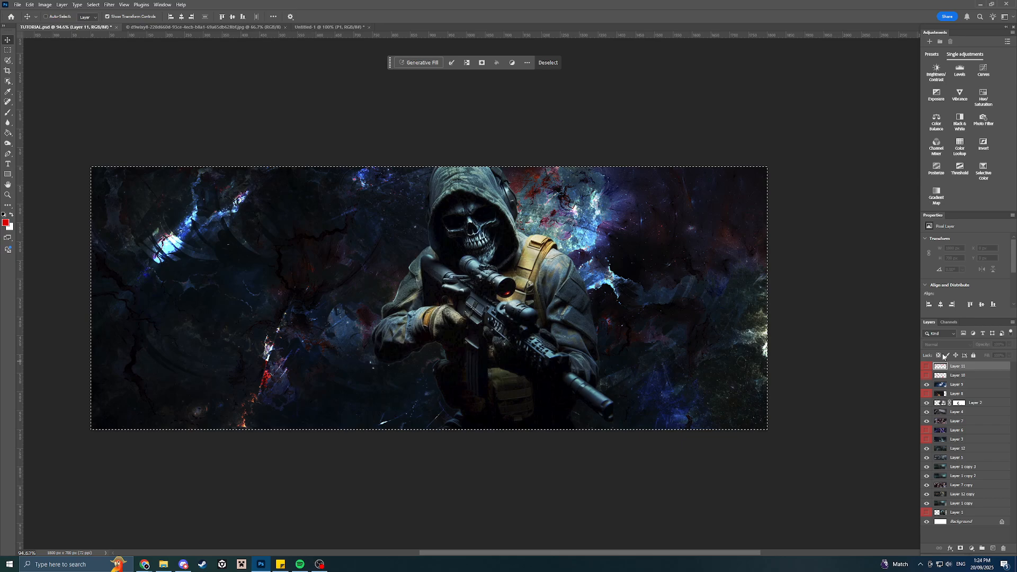
pyautogui.click(960, 385)
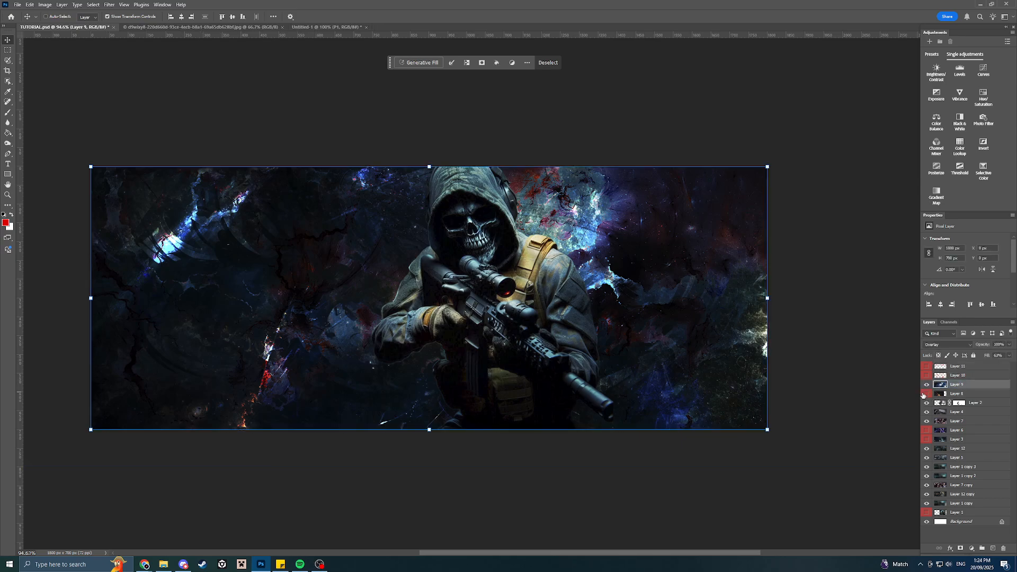
pyautogui.click(928, 384)
pyautogui.click(927, 384)
pyautogui.click(927, 385)
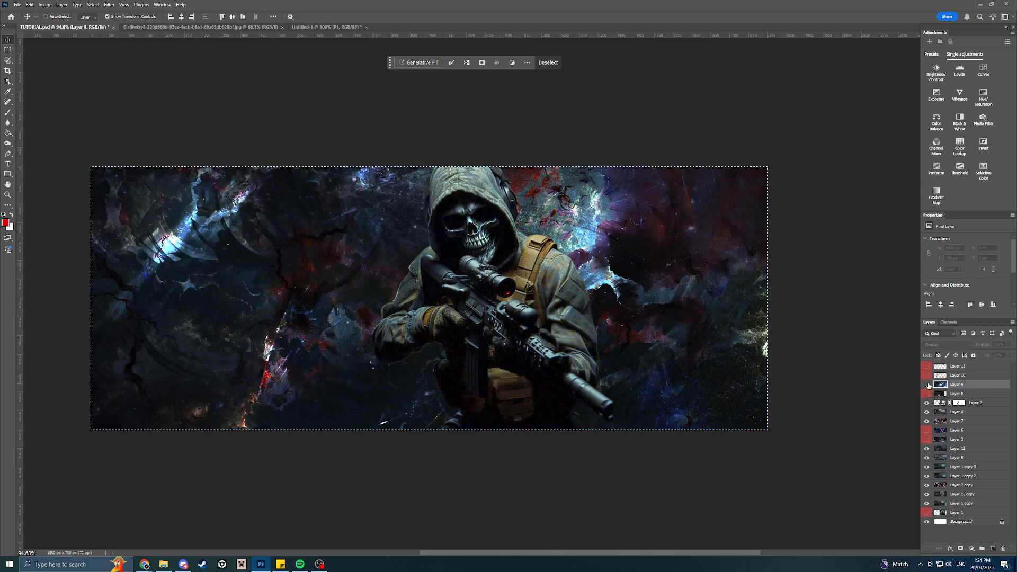
# Compare the background with and without Layer 4, finishing with Layer 4 hidden.
pyautogui.click(928, 413)
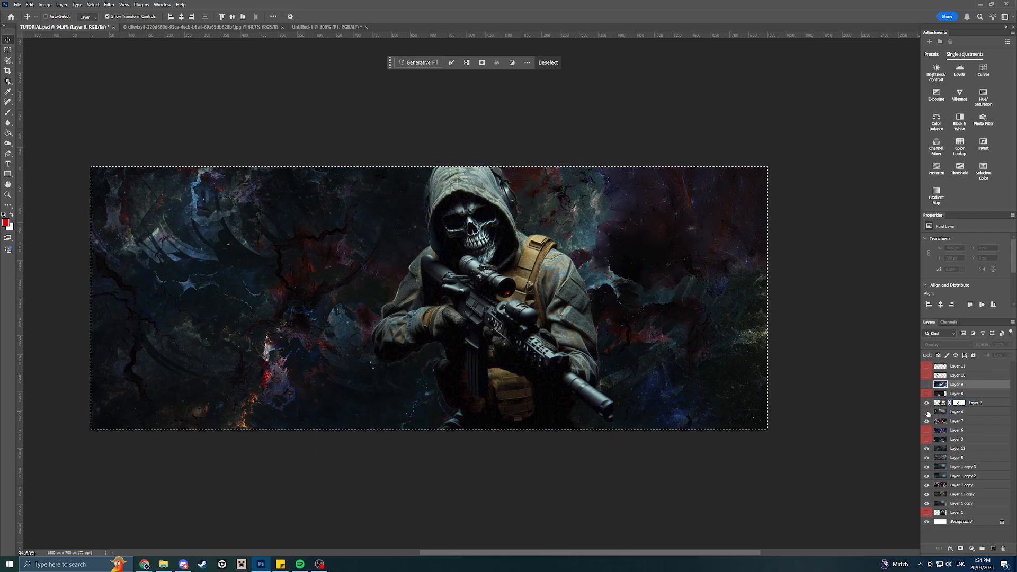
pyautogui.click(927, 413)
pyautogui.click(927, 412)
pyautogui.click(927, 412)
pyautogui.click(927, 413)
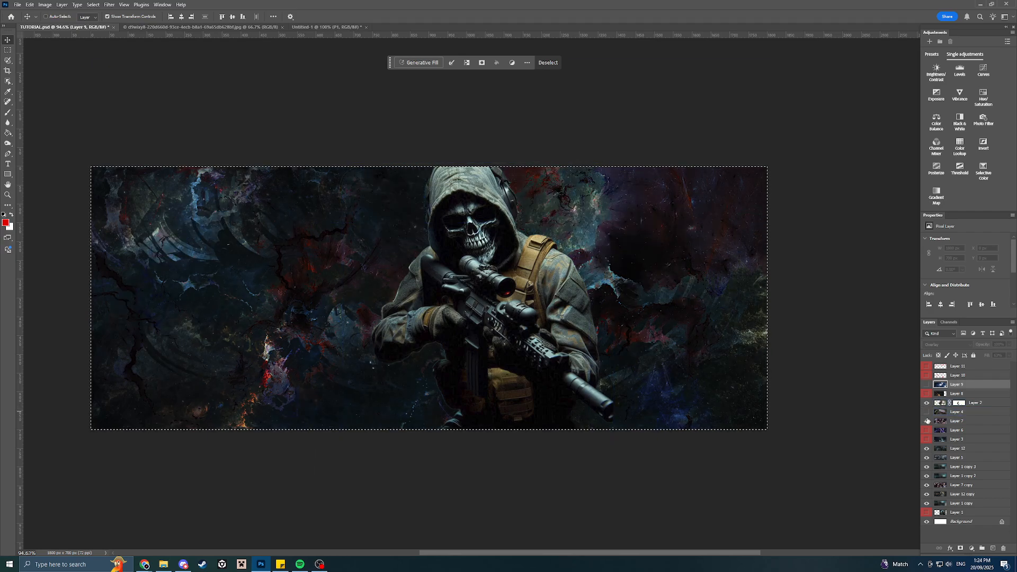
# Hide the visible background layers one by one from Layer 7 down to Layer 1 copy to examine the background build-up.
pyautogui.click(927, 422)
pyautogui.click(927, 449)
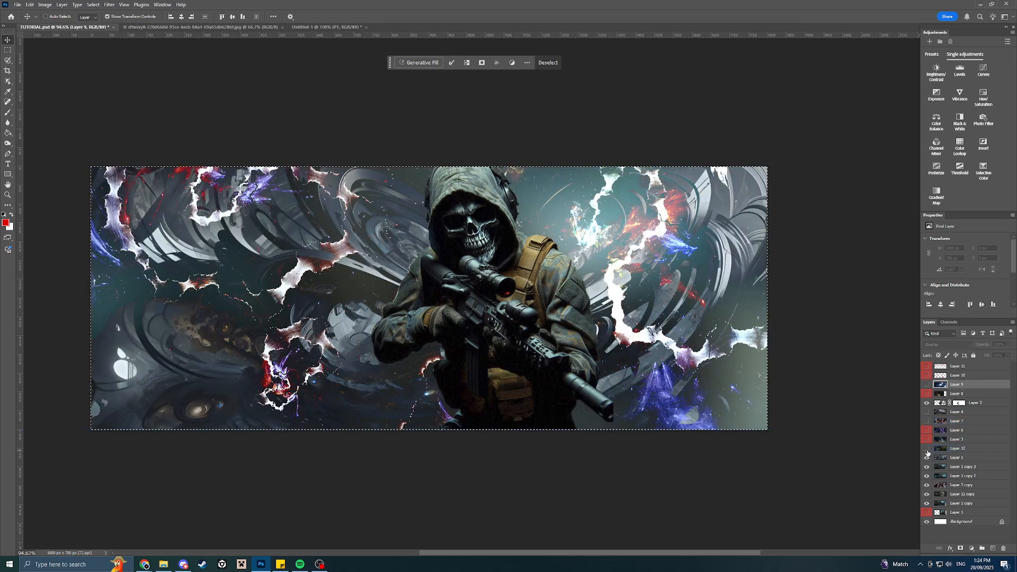
pyautogui.click(928, 458)
pyautogui.click(927, 467)
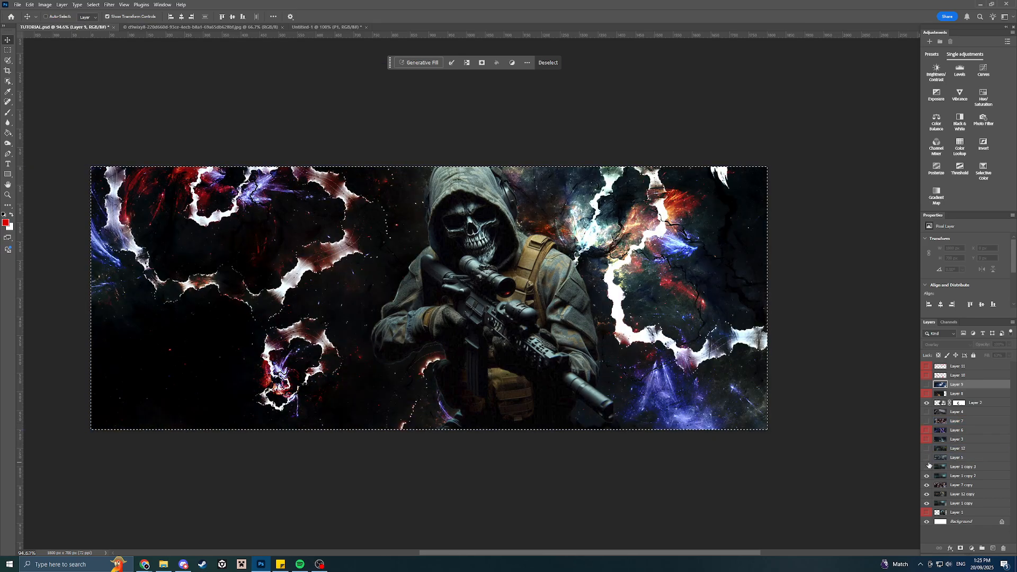
pyautogui.click(927, 475)
pyautogui.click(928, 485)
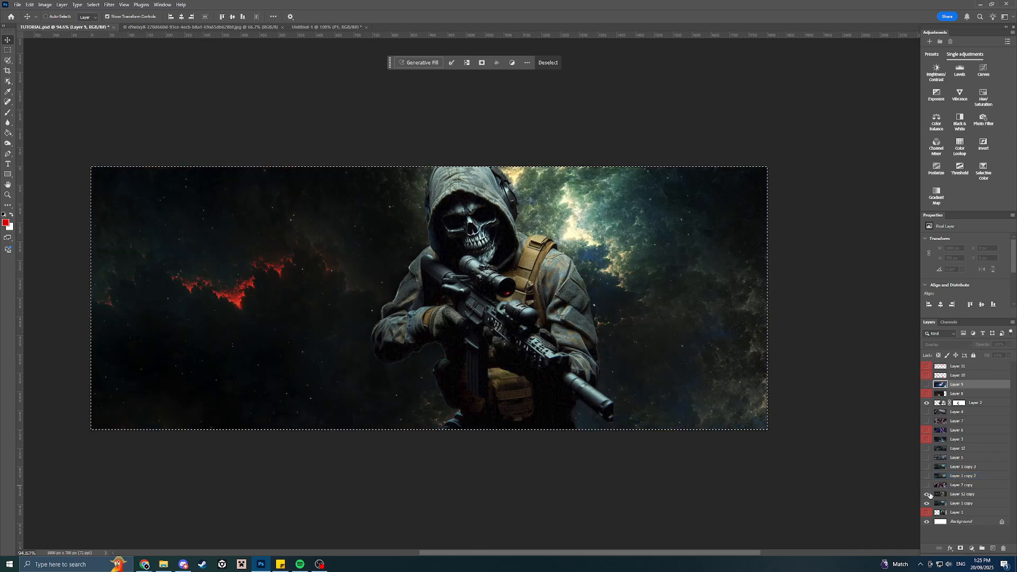
pyautogui.click(927, 494)
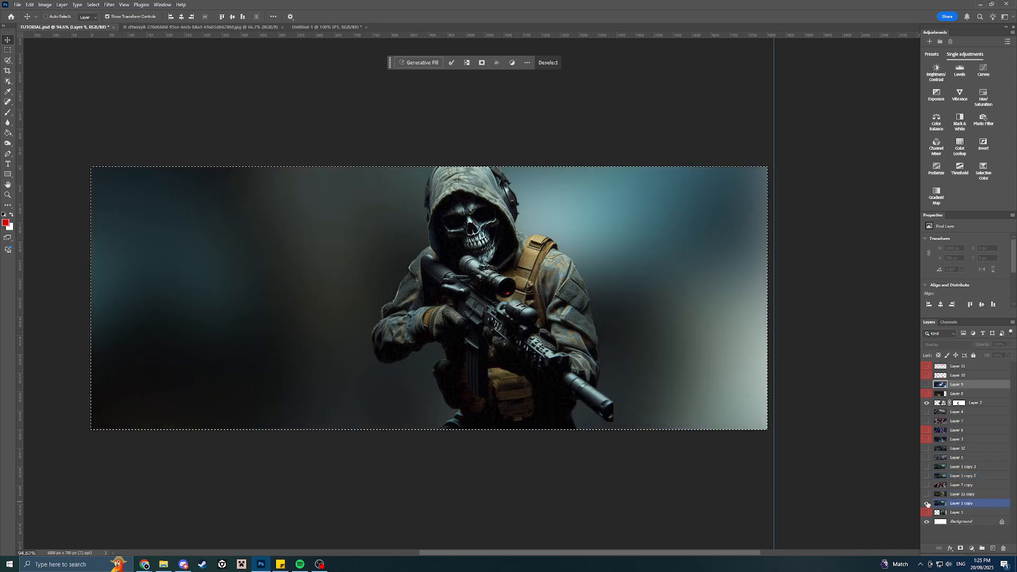
pyautogui.click(927, 503)
# Show the hidden layers again one by one, from Layer 1 copy up to Layer 9.
pyautogui.click(927, 503)
pyautogui.click(927, 494)
pyautogui.click(927, 484)
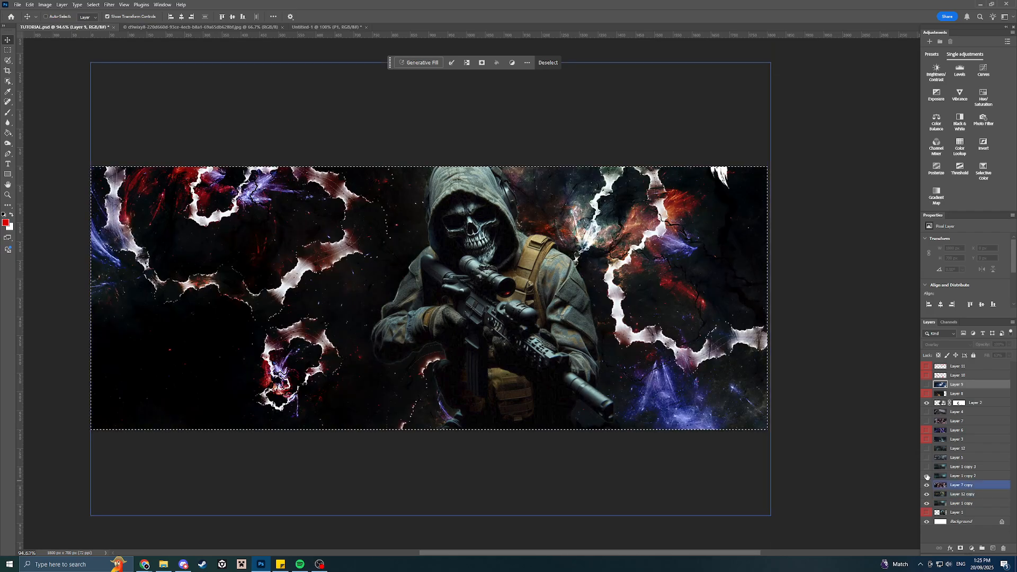
pyautogui.click(927, 476)
pyautogui.click(927, 466)
pyautogui.click(927, 457)
pyautogui.click(927, 448)
pyautogui.click(927, 421)
pyautogui.click(927, 412)
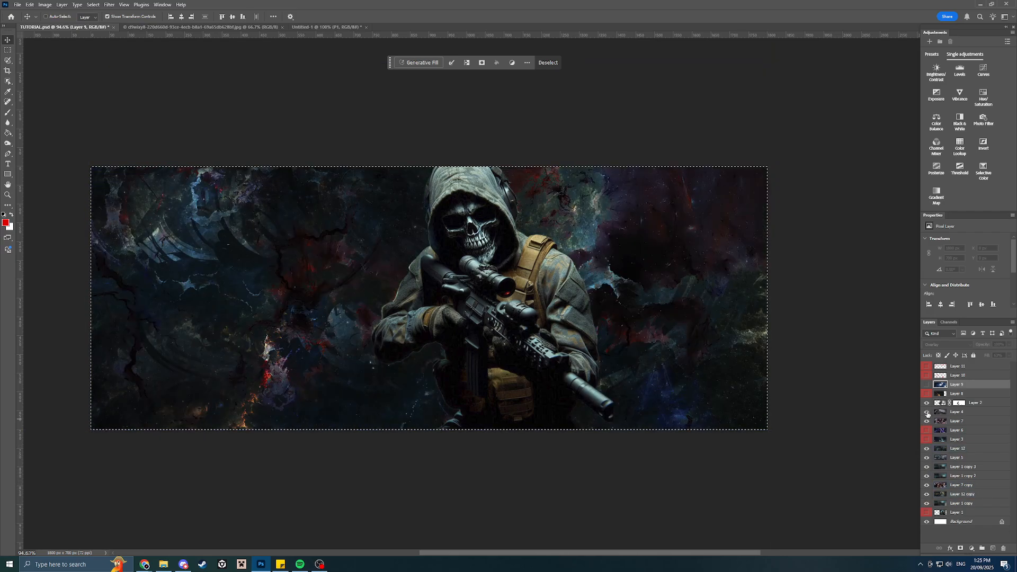
pyautogui.click(927, 384)
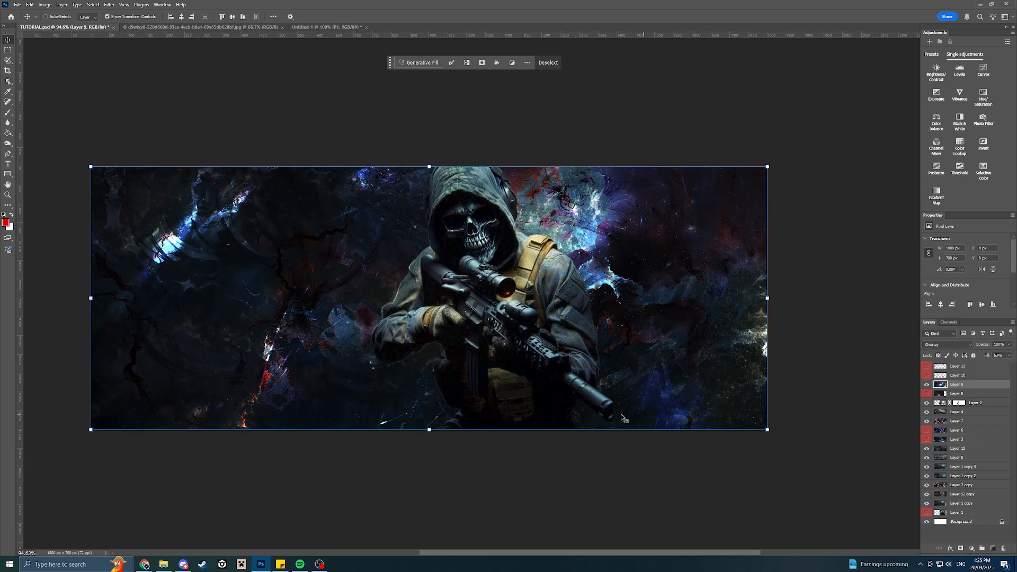
# Toggle Layer 9 repeatedly to examine how its overlay affects the whole image, finishing with it visible.
pyautogui.moveTo(651, 552); pyautogui.dragTo(637, 553)
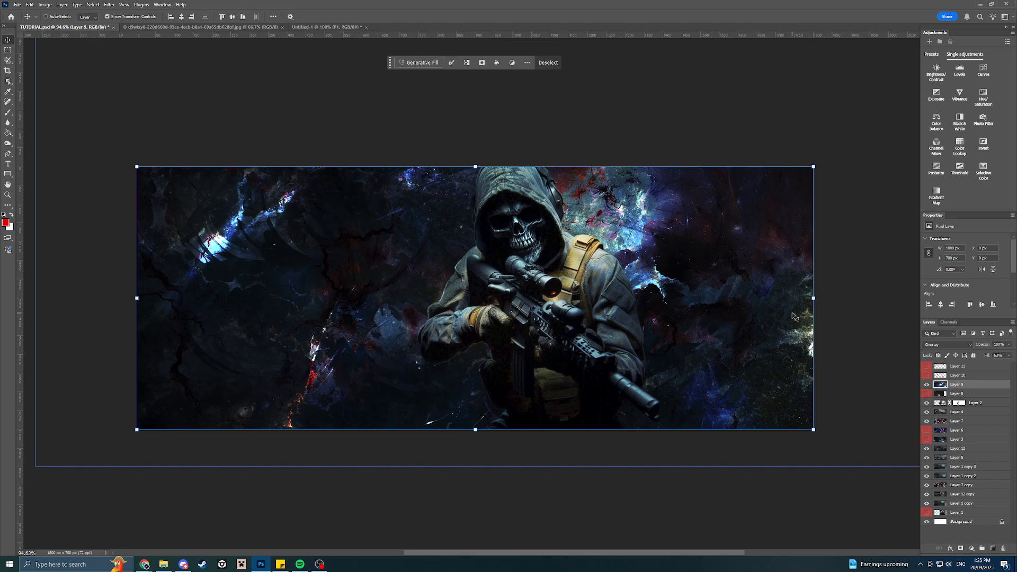
pyautogui.click(926, 384)
pyautogui.click(926, 384)
pyautogui.click(927, 385)
pyautogui.click(927, 384)
pyautogui.click(926, 384)
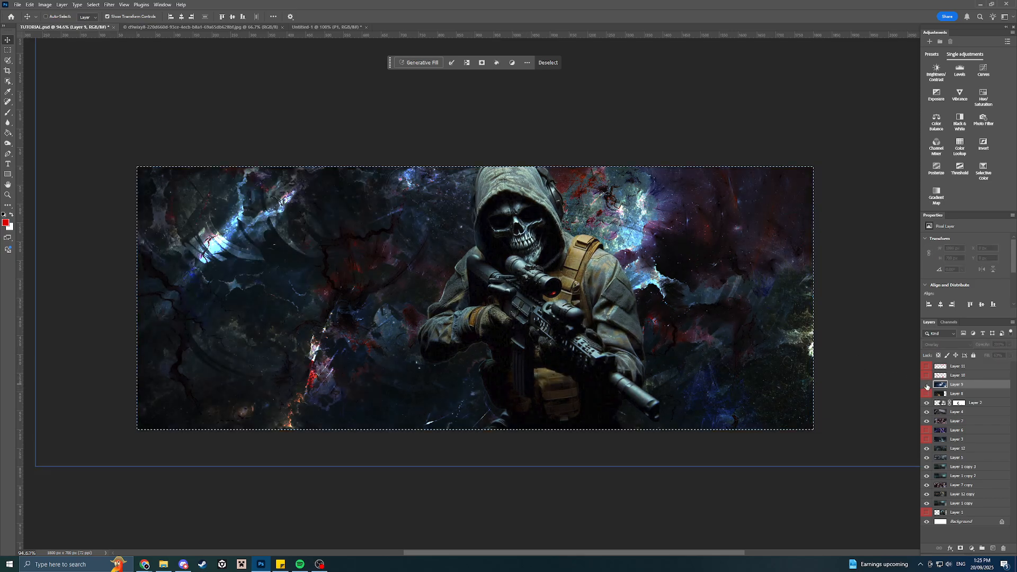
pyautogui.click(926, 384)
pyautogui.click(927, 384)
pyautogui.click(926, 384)
pyautogui.click(926, 384)
pyautogui.click(926, 384)
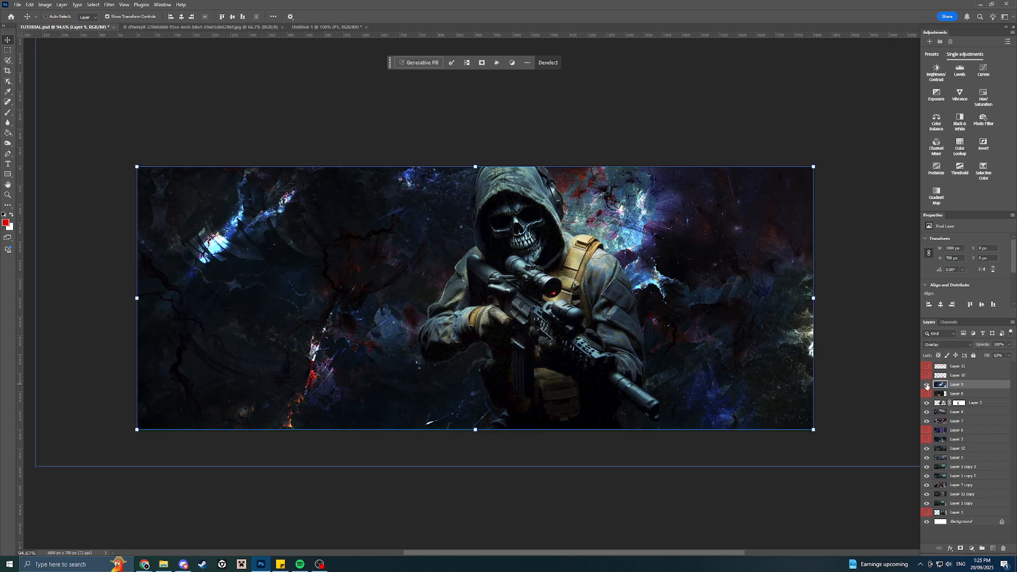
pyautogui.click(926, 384)
pyautogui.click(927, 384)
pyautogui.click(926, 384)
pyautogui.click(926, 384)
pyautogui.click(926, 384)
pyautogui.click(927, 384)
# Select Layer 11 in the tutorial document and close the separate blue and orange space image.
pyautogui.click(958, 366)
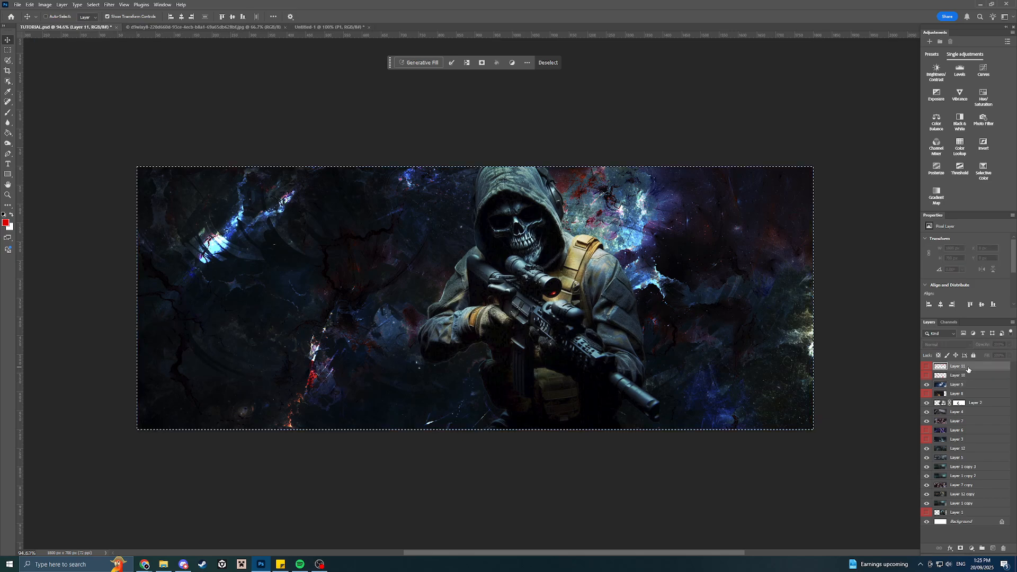
pyautogui.click(266, 27)
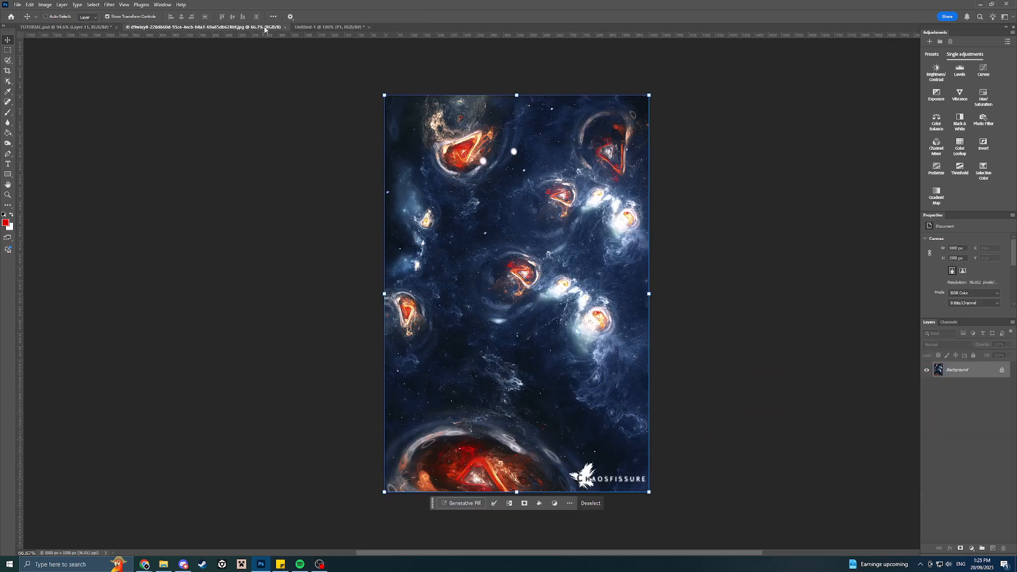
pyautogui.click(285, 27)
# Browse the C4Ds folder in TORN GFX for render images, leaving the file dialog without opening one.
pyautogui.click(17, 4)
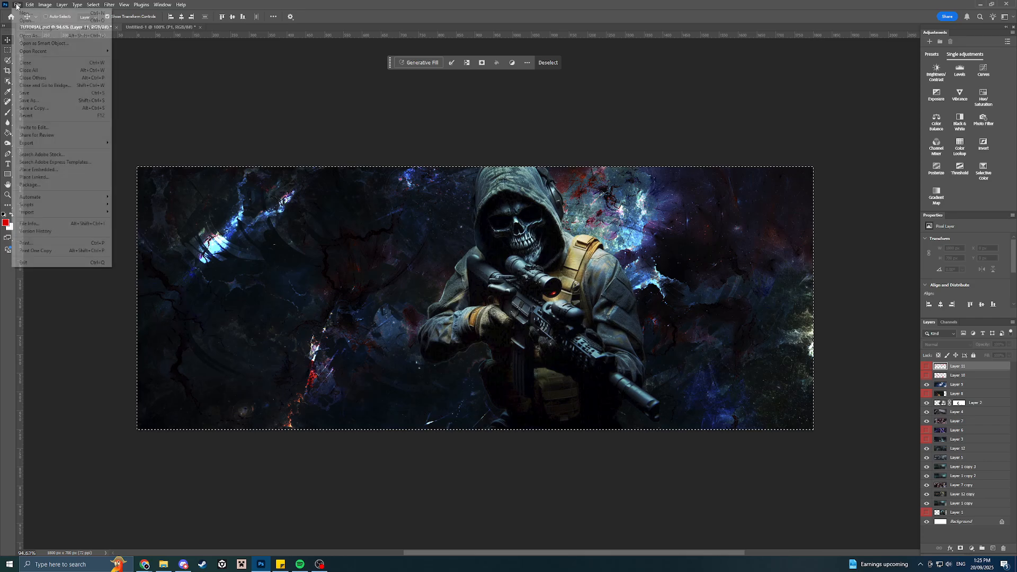
pyautogui.click(27, 21)
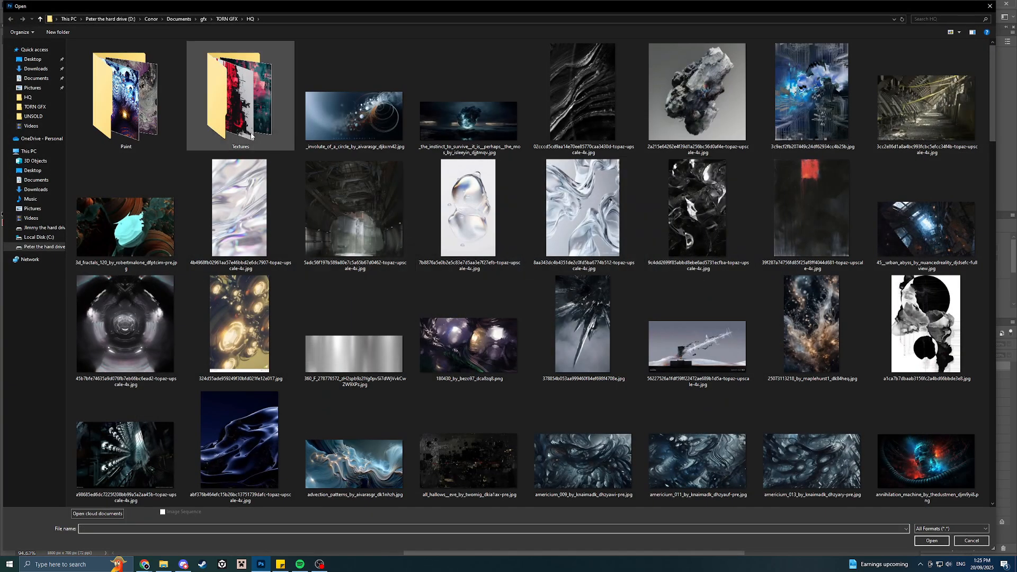
pyautogui.click(226, 19)
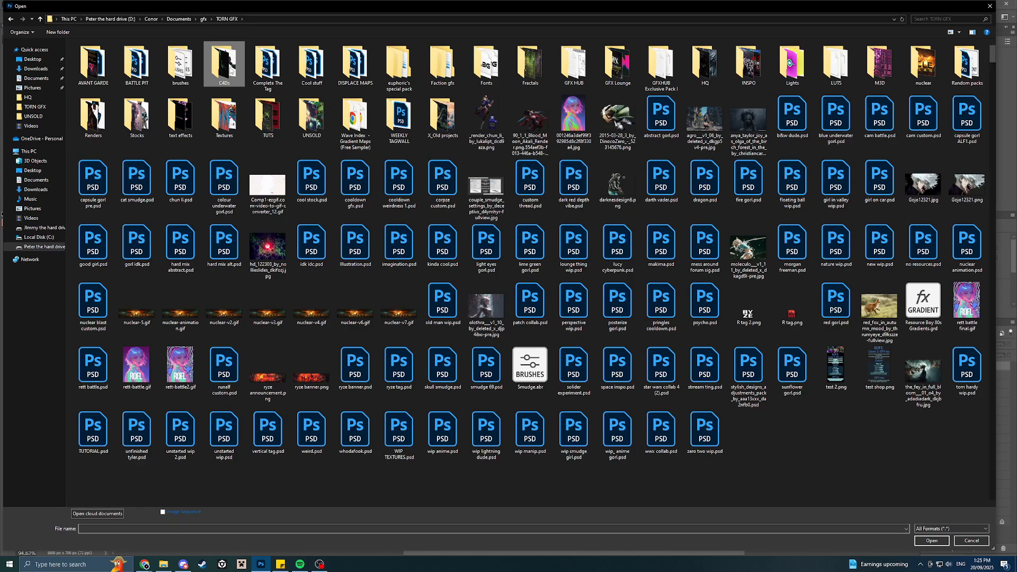
pyautogui.doubleClick(225, 67)
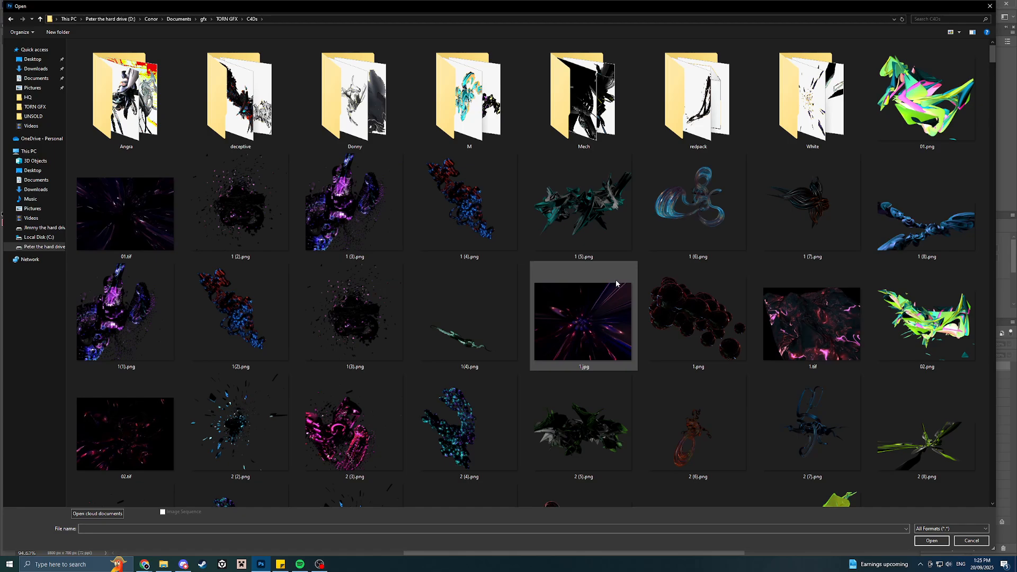
pyautogui.scroll(-5, 626, 269)
pyautogui.scroll(-10, 625, 269)
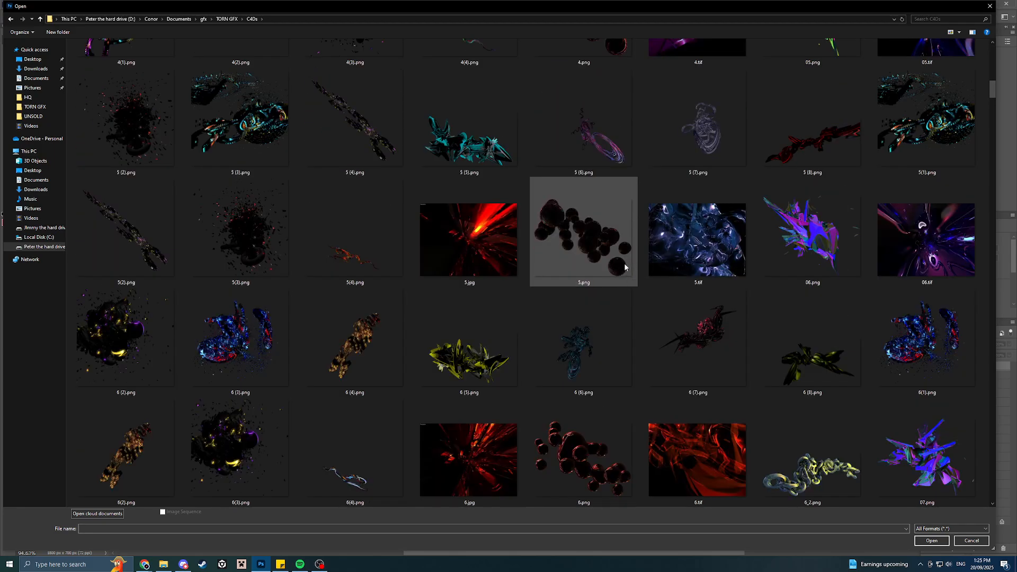
pyautogui.click(971, 541)
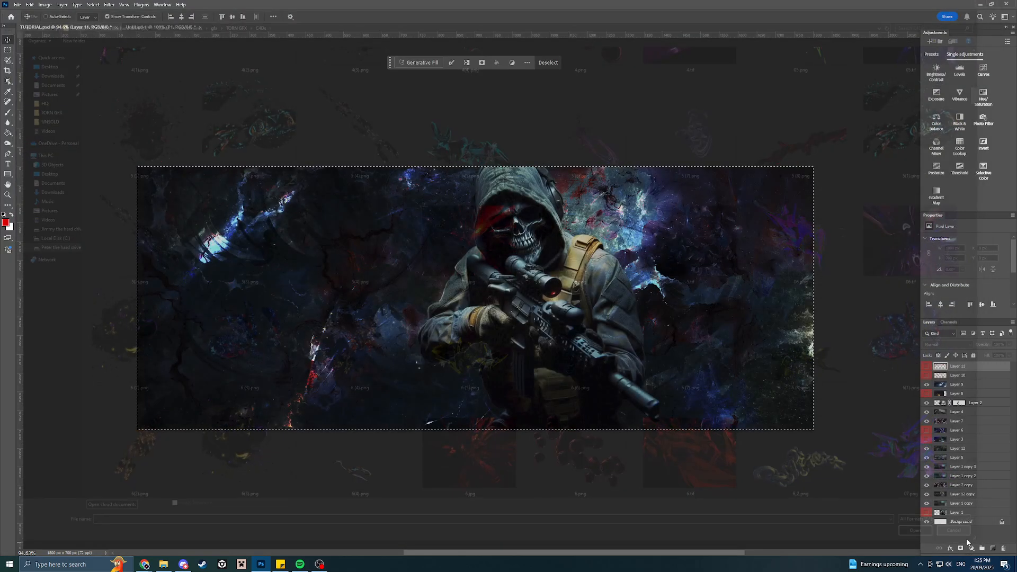
# Show the red outline sketch on Layer 10, and hide it again after moving it horizontally to the right.
pyautogui.click(959, 375)
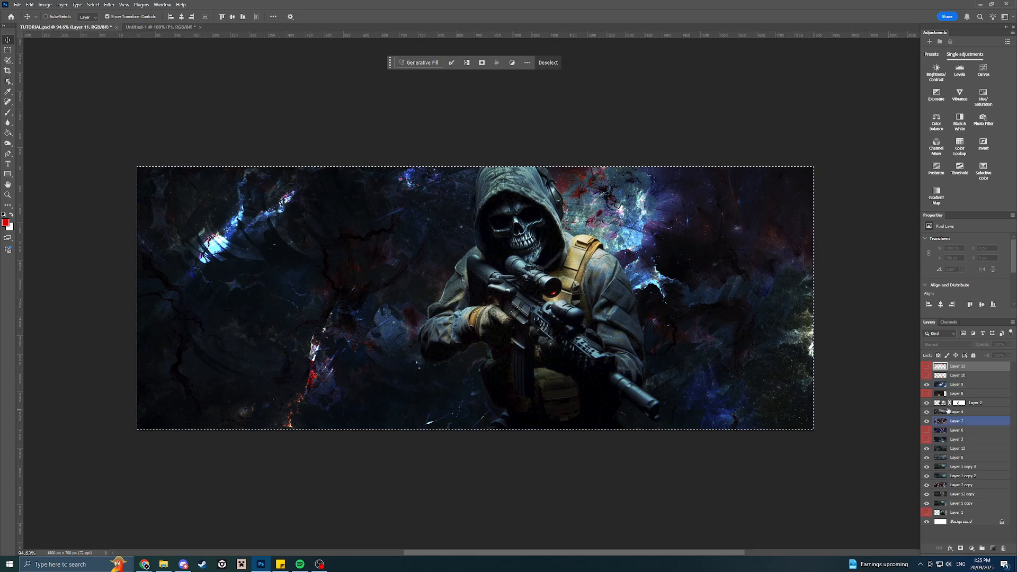
pyautogui.click(927, 375)
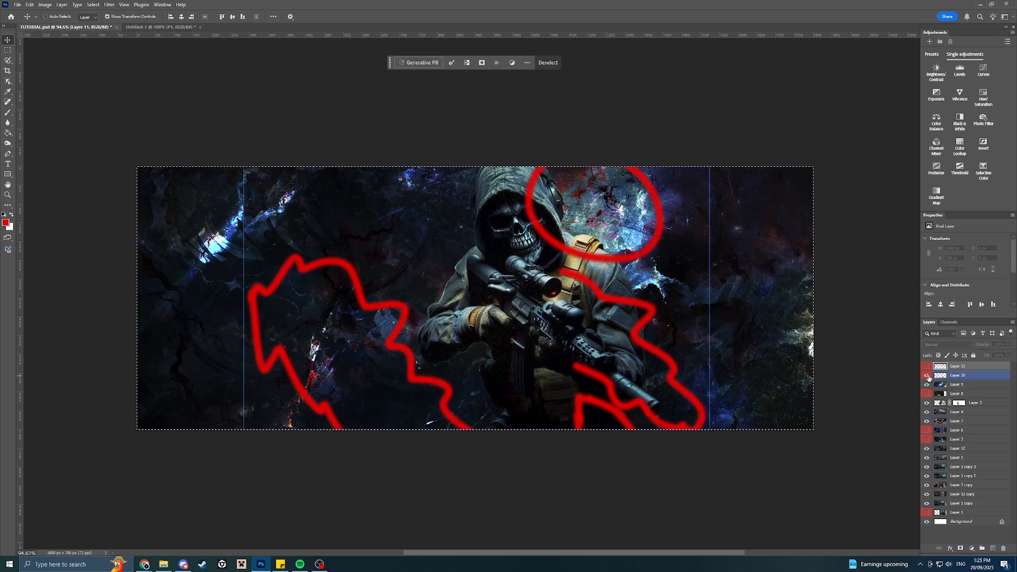
pyautogui.click(962, 376)
pyautogui.moveTo(602, 311)
pyautogui.mouseDown()
pyautogui.moveTo(678, 305)
pyautogui.moveTo(661, 304)
pyautogui.mouseUp()
pyautogui.click(927, 375)
# Examine the red sketch on Layer 11, then hide it and show the Layer 10 outlines instead.
pyautogui.click(926, 367)
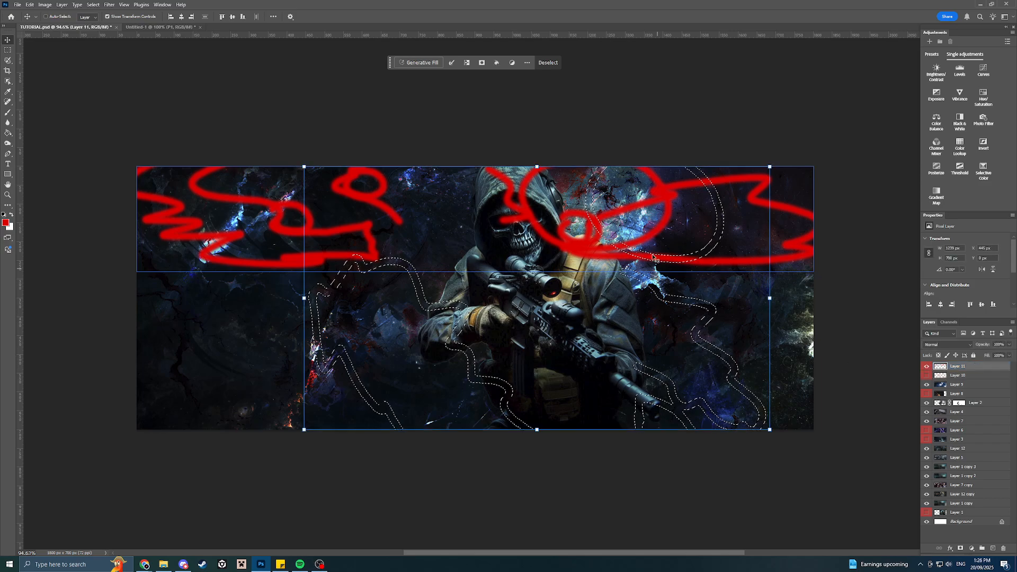
pyautogui.moveTo(651, 219)
pyautogui.mouseDown()
pyautogui.moveTo(699, 219)
pyautogui.moveTo(646, 220)
pyautogui.moveTo(658, 219)
pyautogui.mouseUp()
pyautogui.moveTo(262, 182); pyautogui.dragTo(253, 182)
pyautogui.click(927, 375)
pyautogui.click(927, 366)
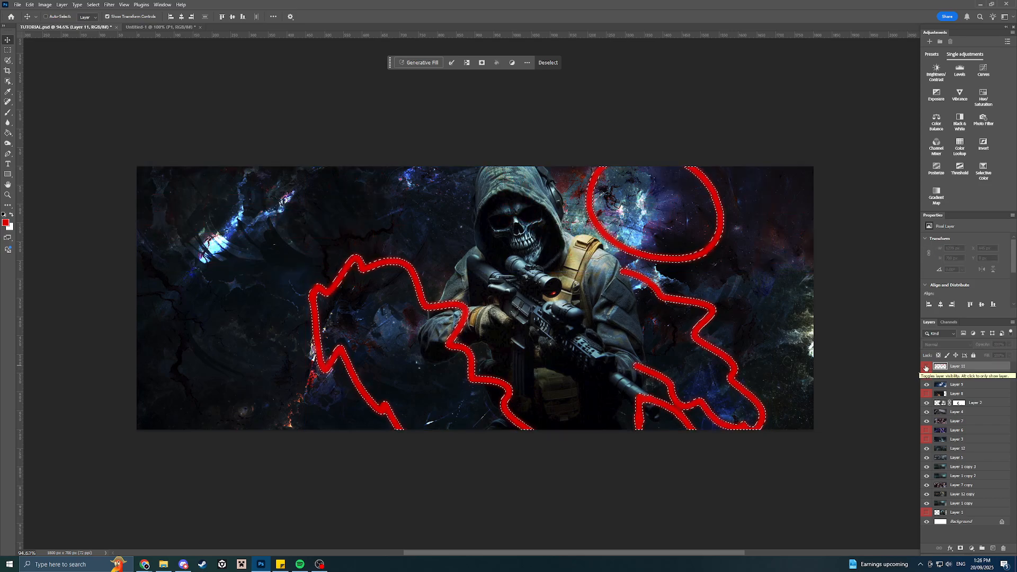
# Nudge the red outline sketch on Layer 10 slightly to the left and hide the layer.
pyautogui.click(957, 384)
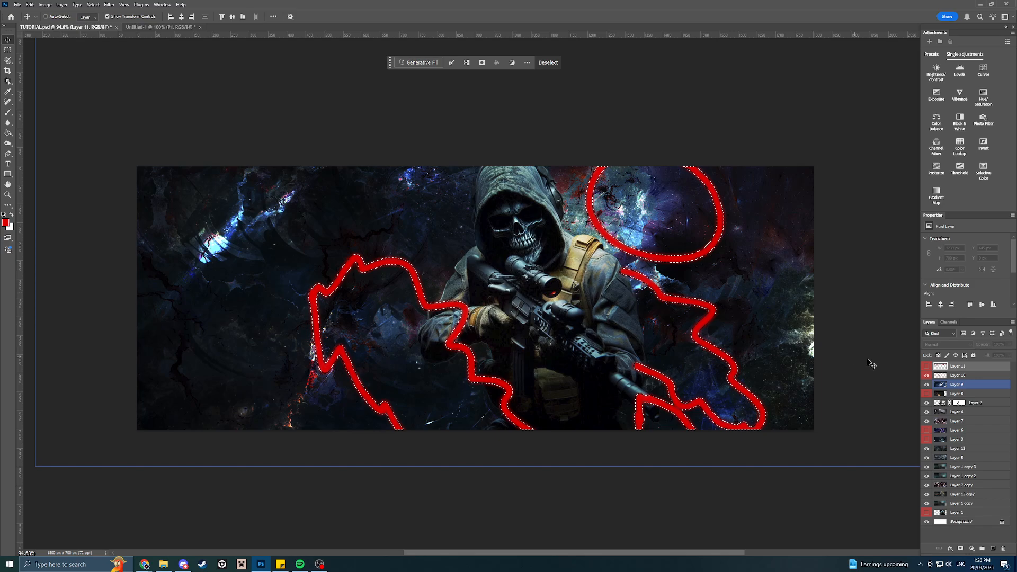
pyautogui.click(939, 376)
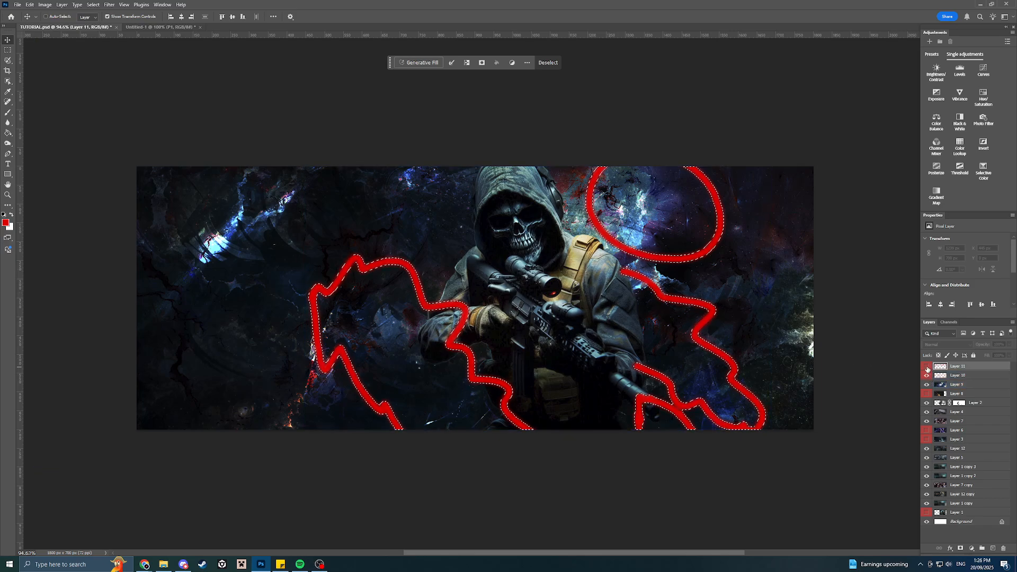
pyautogui.click(926, 376)
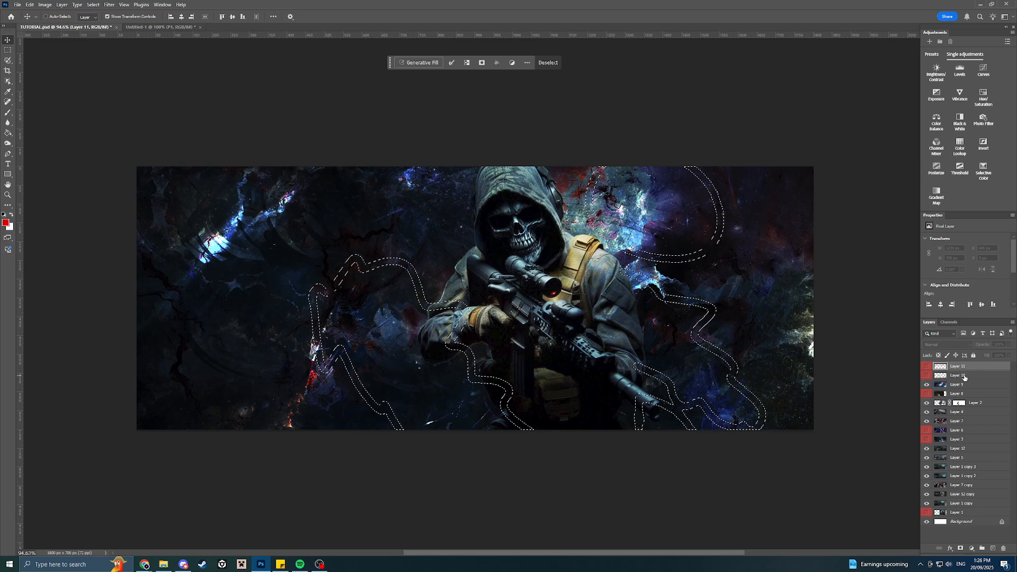
pyautogui.click(937, 377)
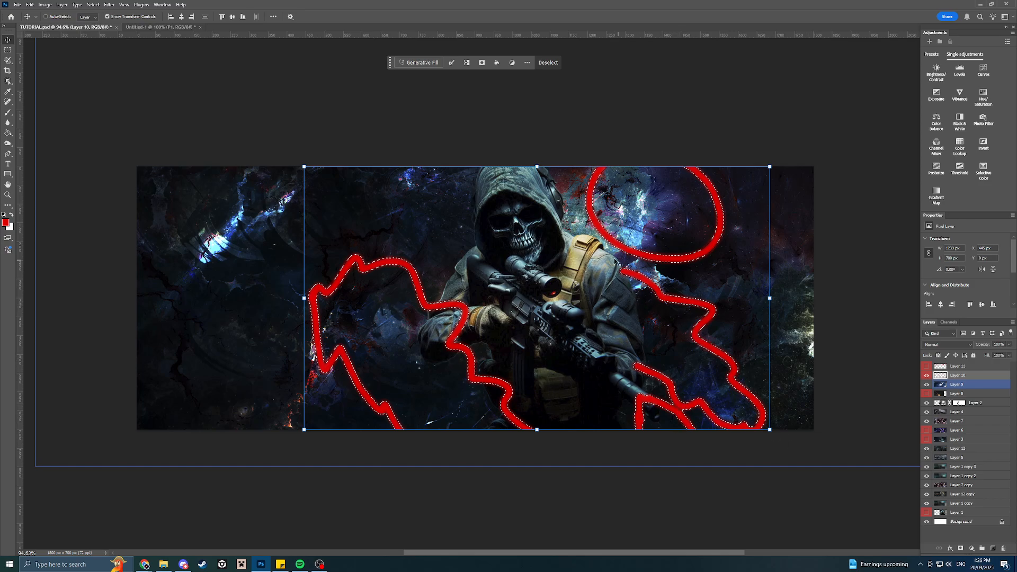
pyautogui.moveTo(634, 252)
pyautogui.mouseDown()
pyautogui.moveTo(617, 252)
pyautogui.moveTo(632, 251)
pyautogui.mouseUp()
pyautogui.click(927, 375)
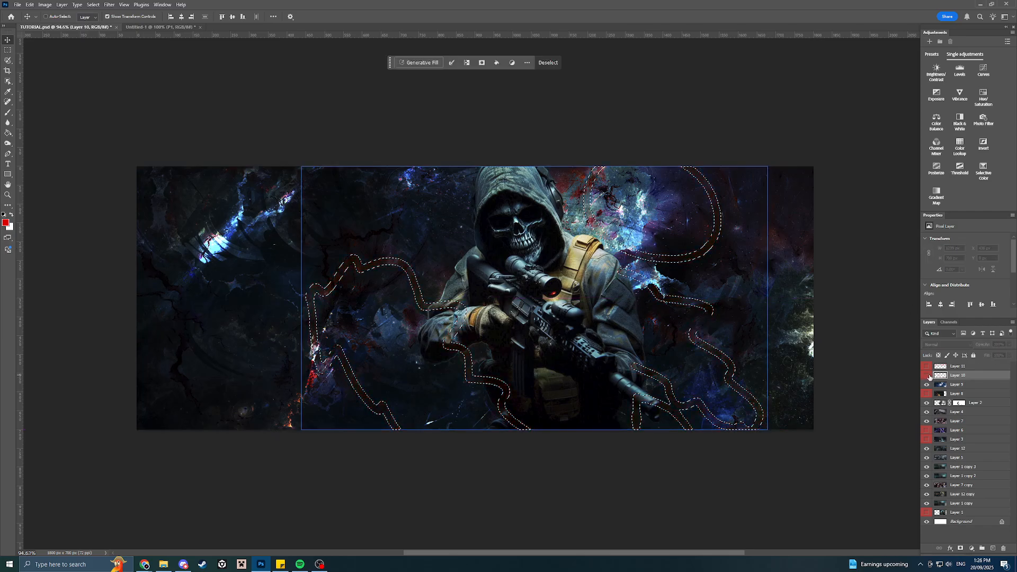
# Start opening files and go to the C4Ds folder in TORN GFX.
pyautogui.click(17, 4)
pyautogui.click(27, 21)
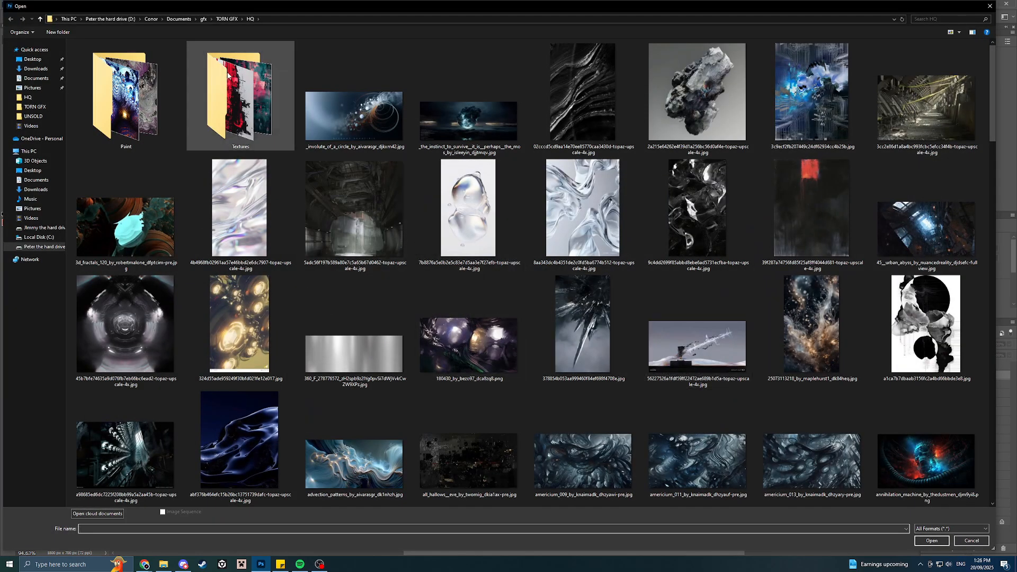
pyautogui.click(227, 20)
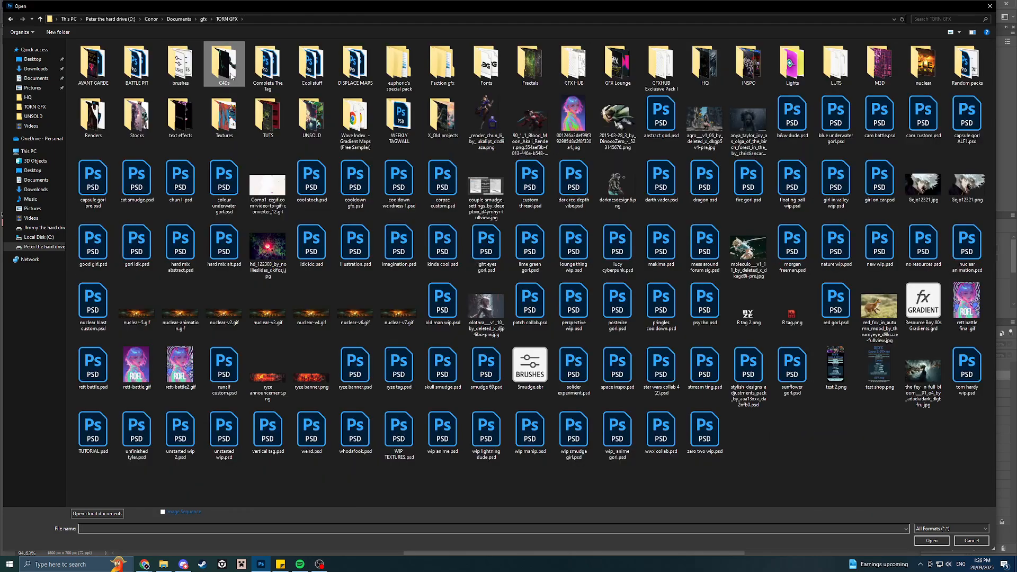
pyautogui.doubleClick(222, 63)
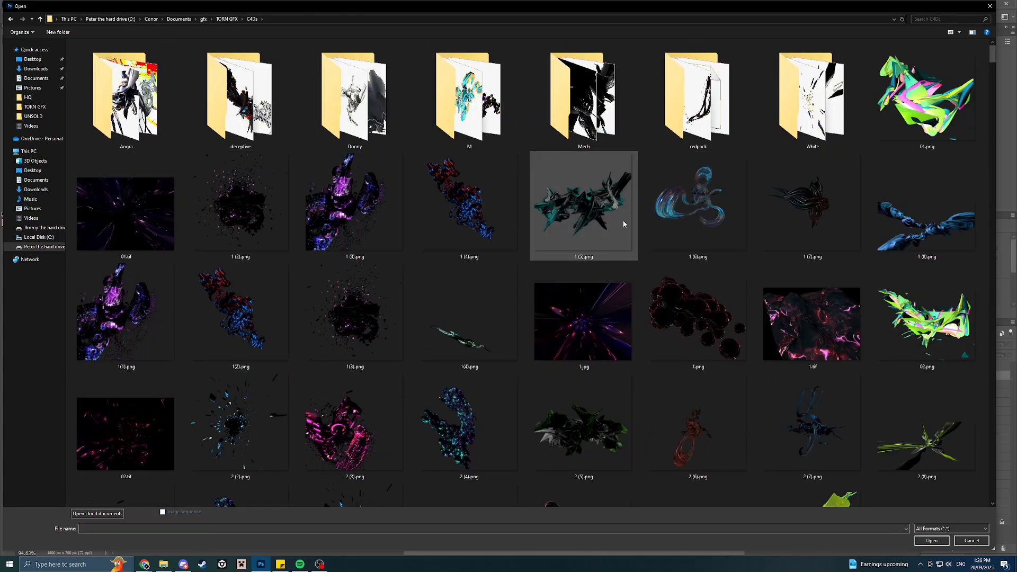
# Browse the C4D renders and select A 8.png as the first file to open.
pyautogui.scroll(-10, 635, 217)
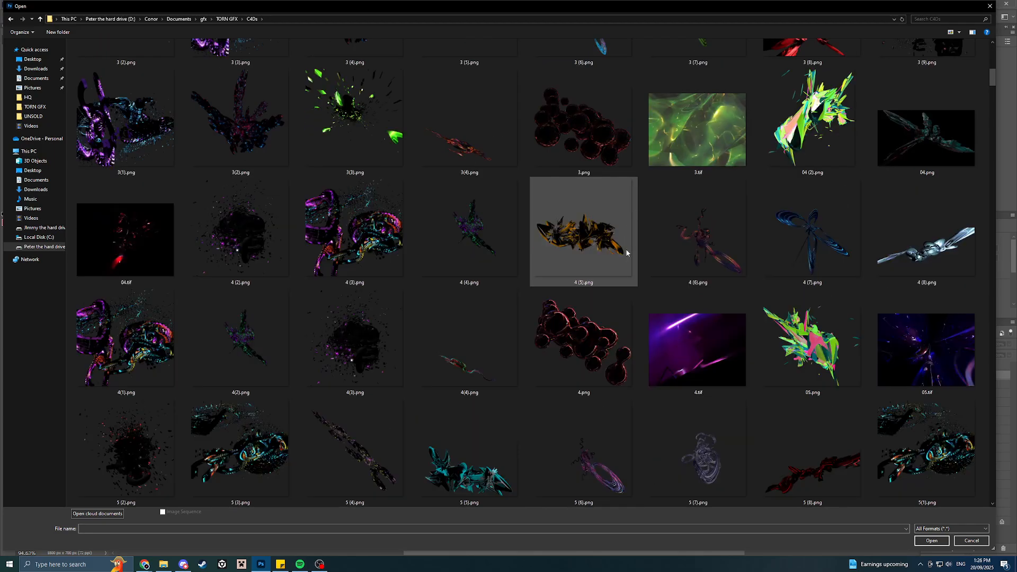
pyautogui.scroll(-5, 627, 253)
pyautogui.scroll(-5, 628, 251)
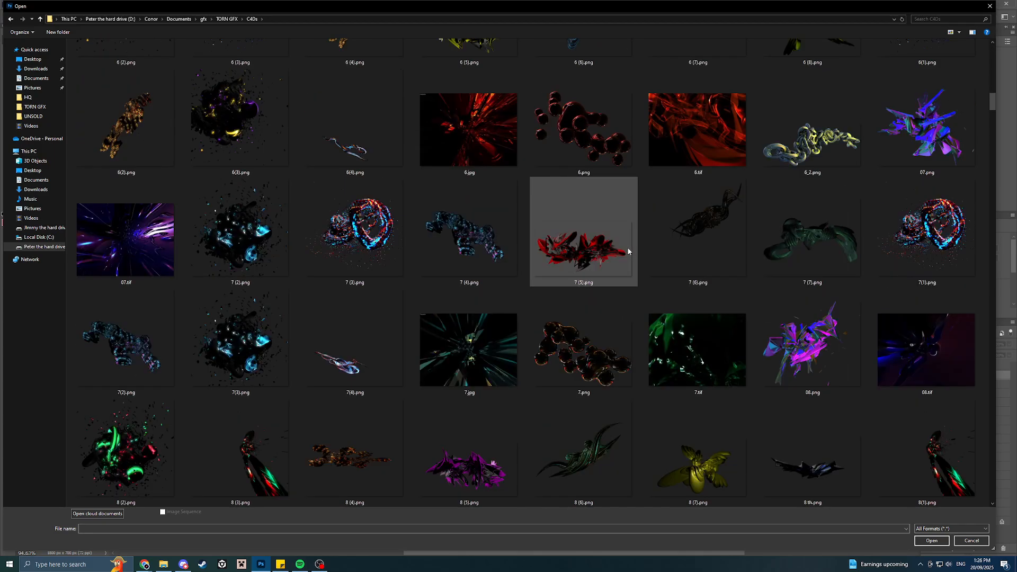
pyautogui.scroll(-10, 669, 256)
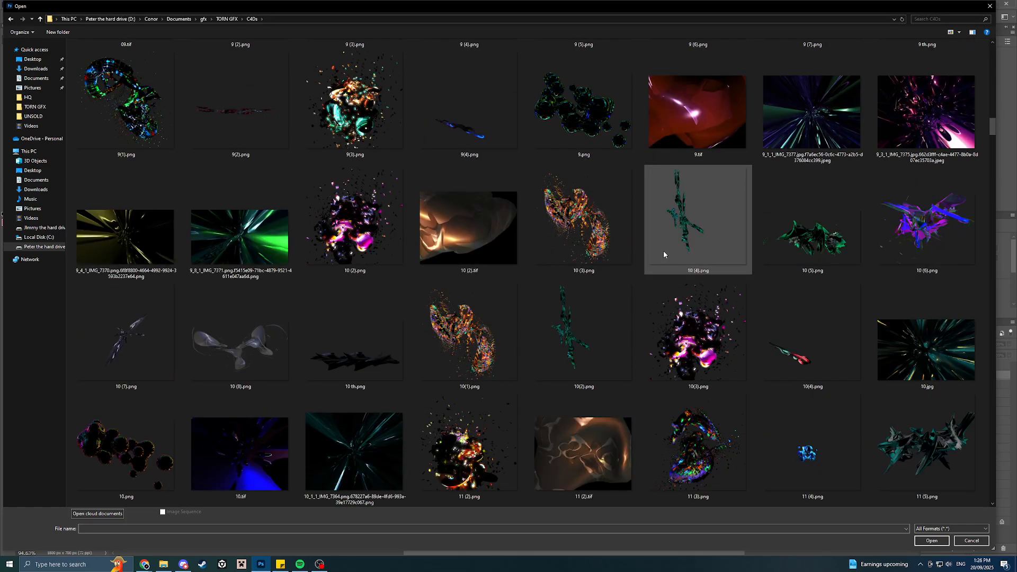
pyautogui.scroll(-5, 664, 253)
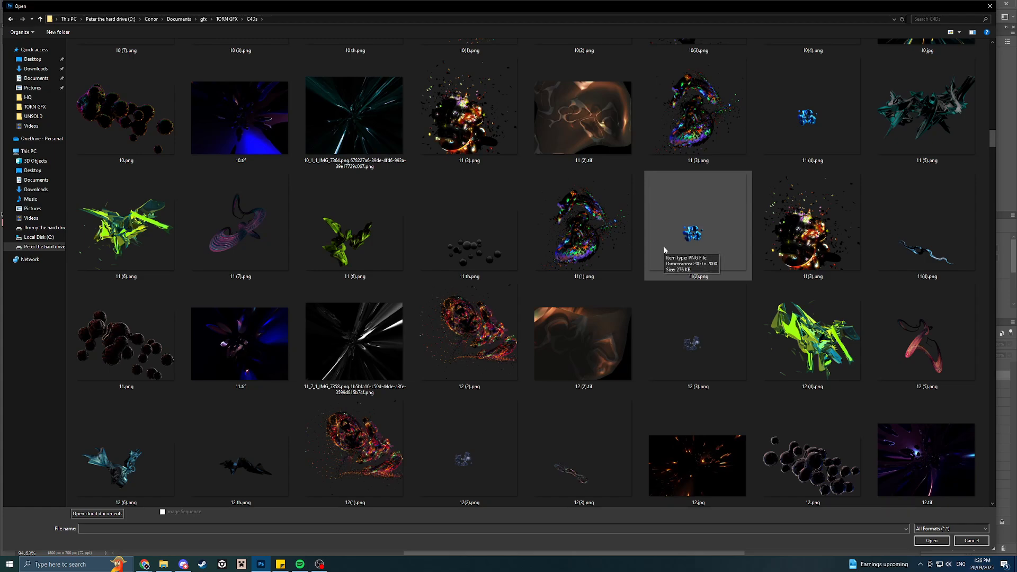
pyautogui.scroll(-5, 664, 249)
pyautogui.scroll(-7, 655, 253)
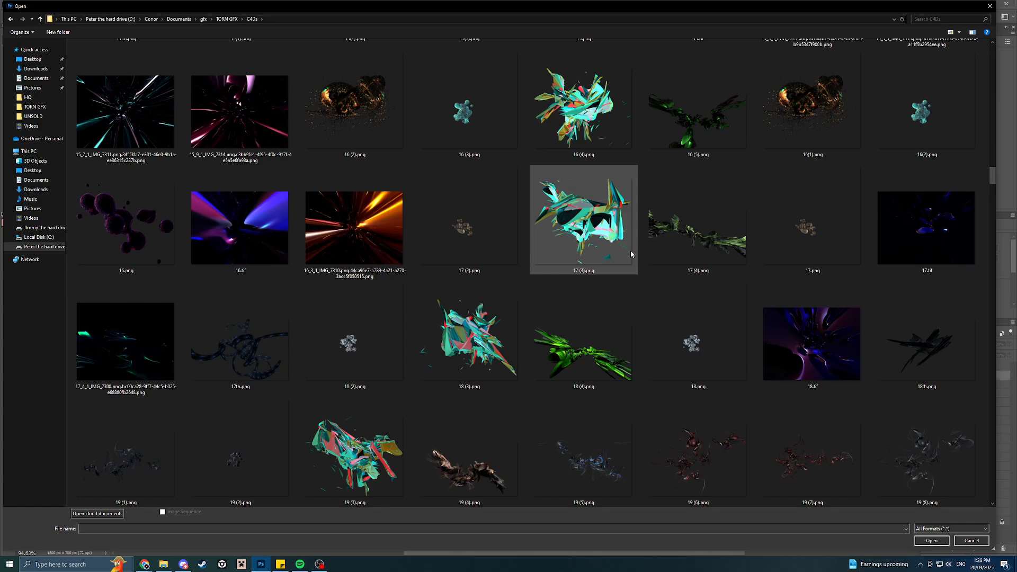
pyautogui.scroll(-8, 631, 254)
pyautogui.scroll(-8, 630, 254)
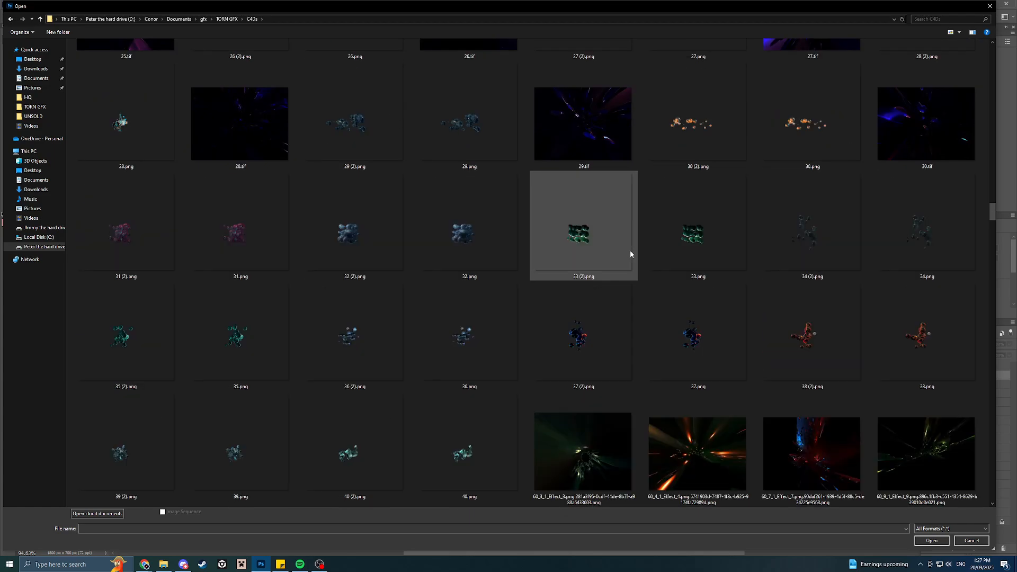
pyautogui.scroll(-5, 625, 254)
pyautogui.scroll(-4, 622, 243)
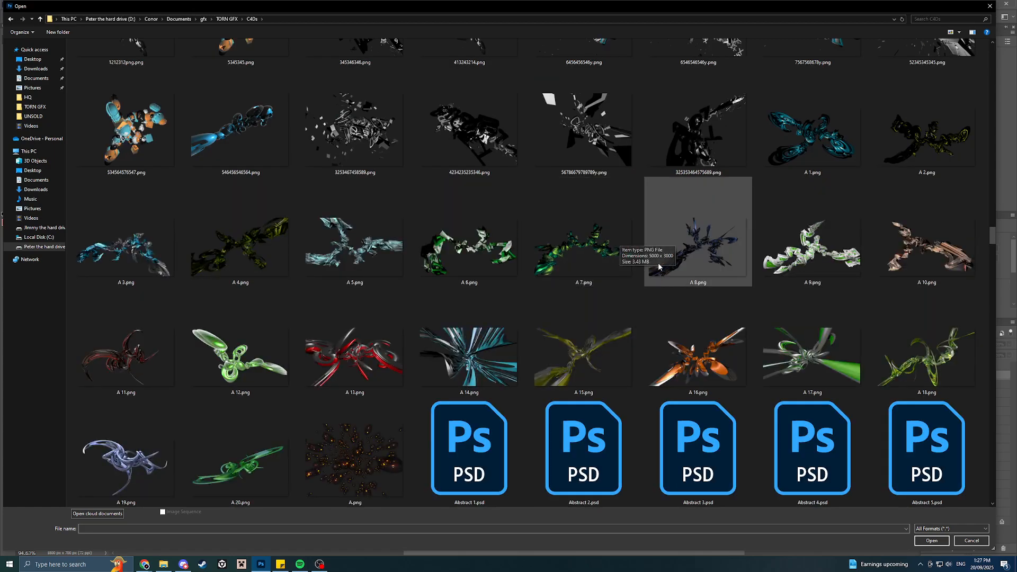
pyautogui.click(692, 255)
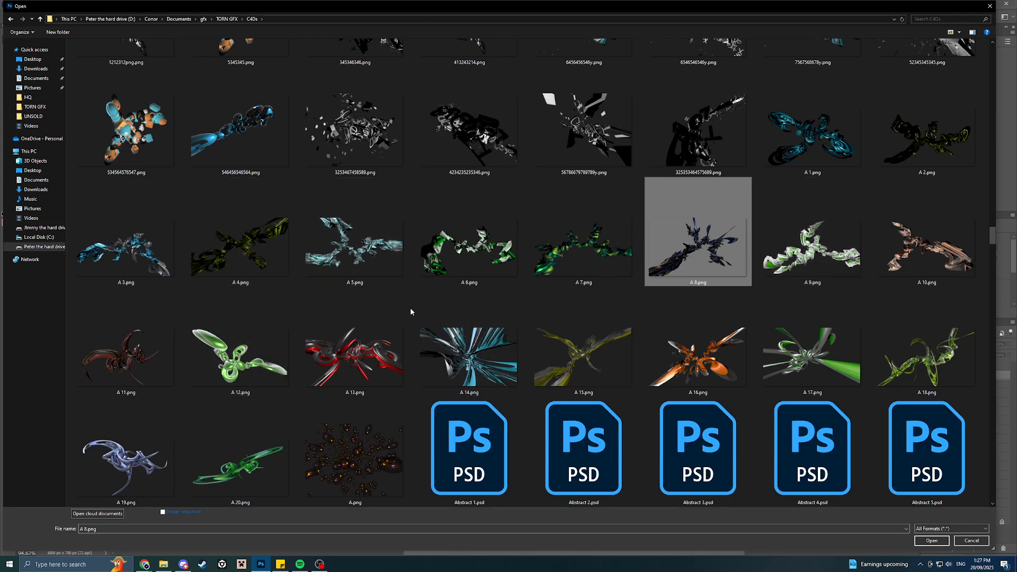
# Add abstract10.tif, abstract11.tif and abstract13.png to the file selection.
pyautogui.scroll(5, 410, 306)
pyautogui.scroll(-4, 408, 317)
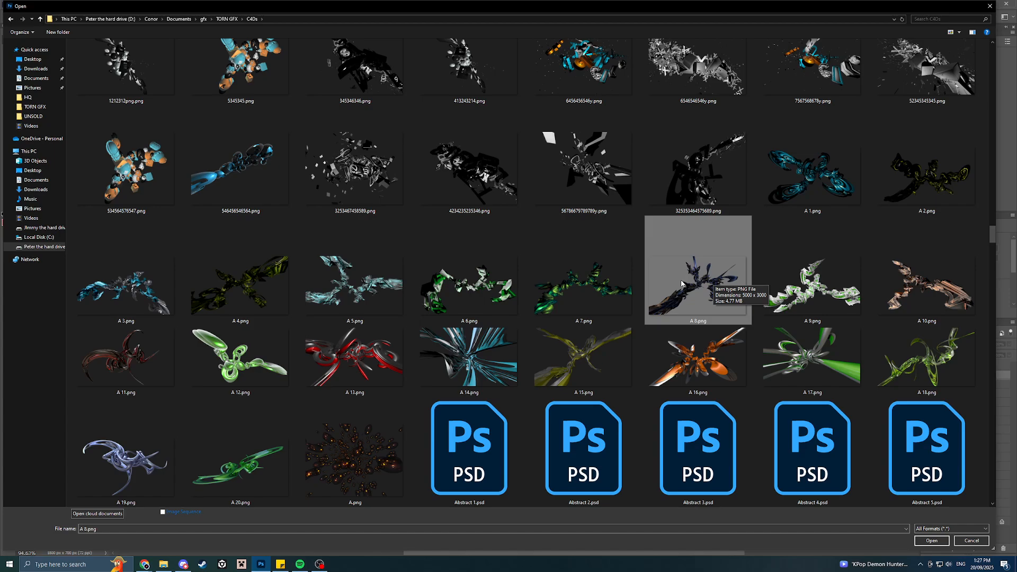
pyautogui.scroll(-5, 684, 282)
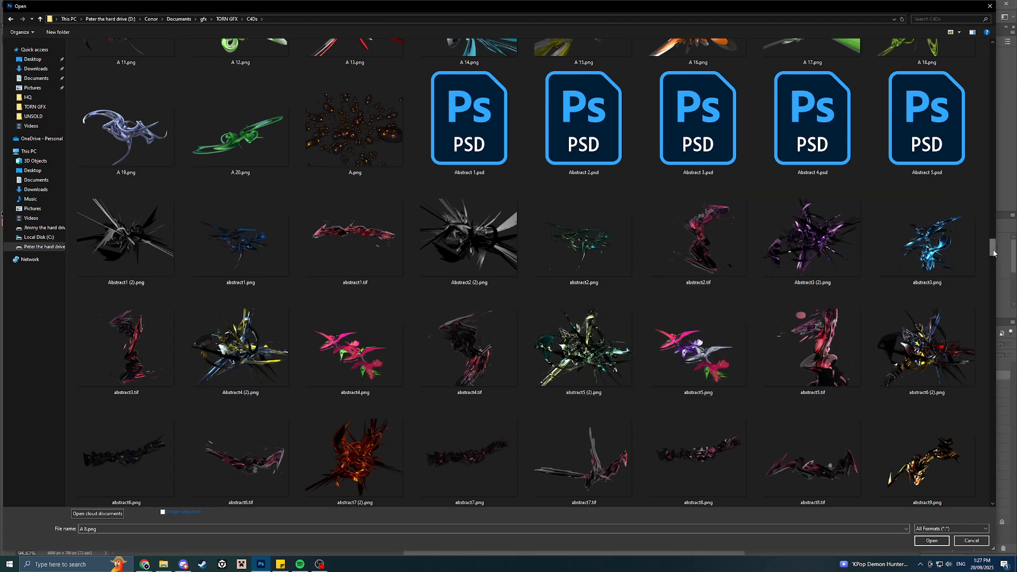
pyautogui.moveTo(993, 254); pyautogui.dragTo(993, 264)
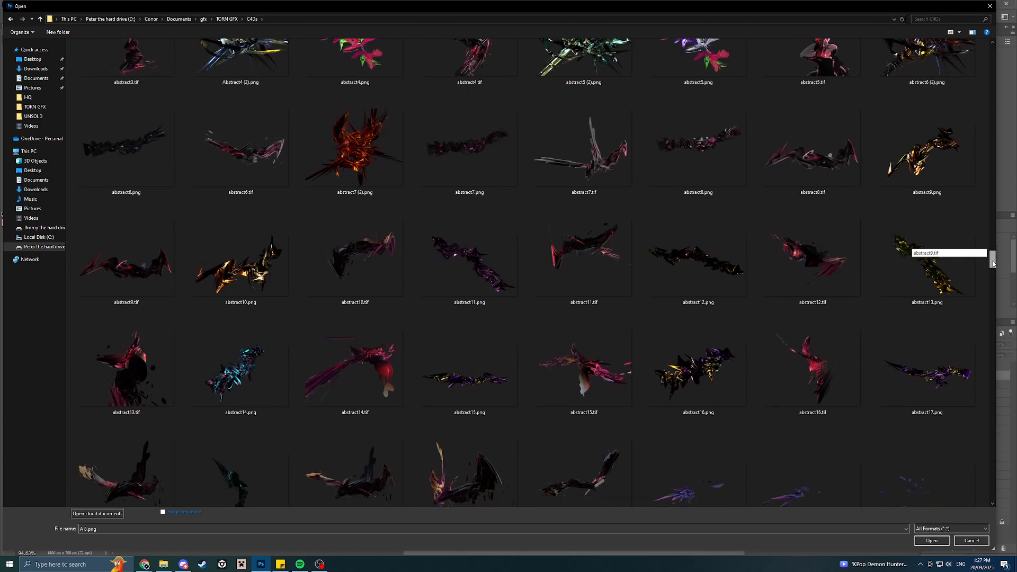
pyautogui.moveTo(993, 264); pyautogui.dragTo(993, 269)
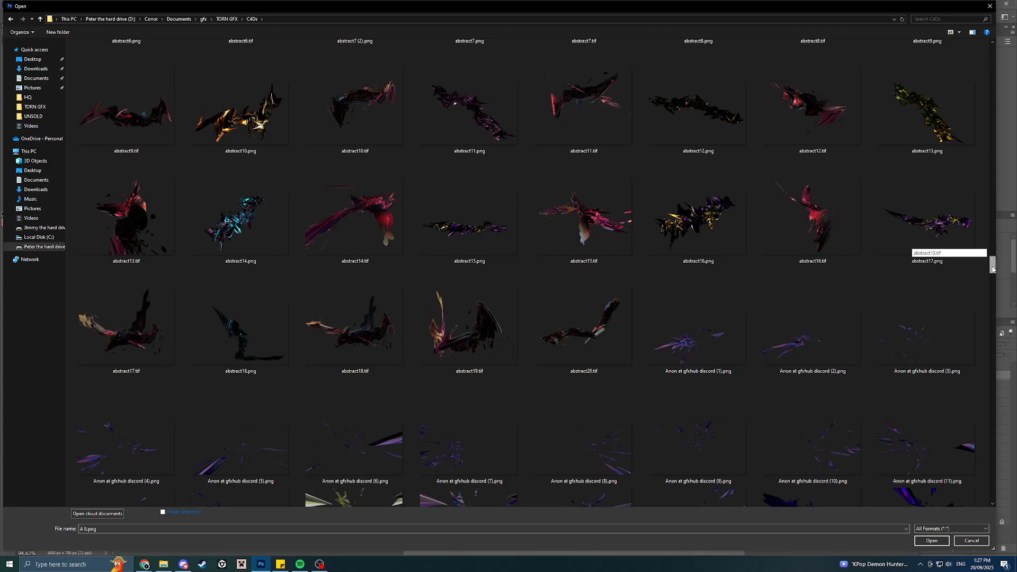
pyautogui.moveTo(993, 269); pyautogui.dragTo(992, 261)
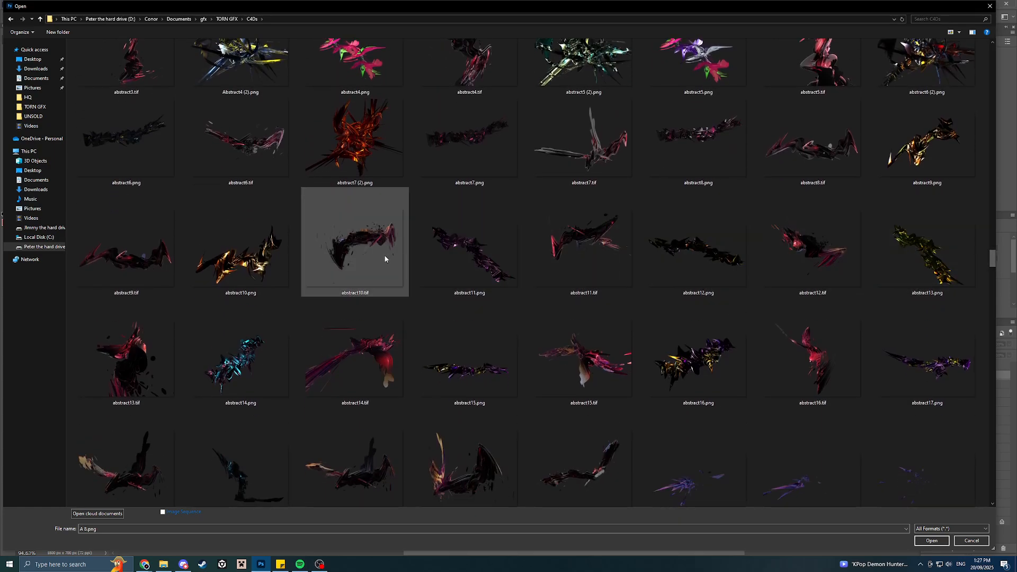
pyautogui.keyDown('ctrl'); pyautogui.click(341, 256); pyautogui.keyUp('ctrl')
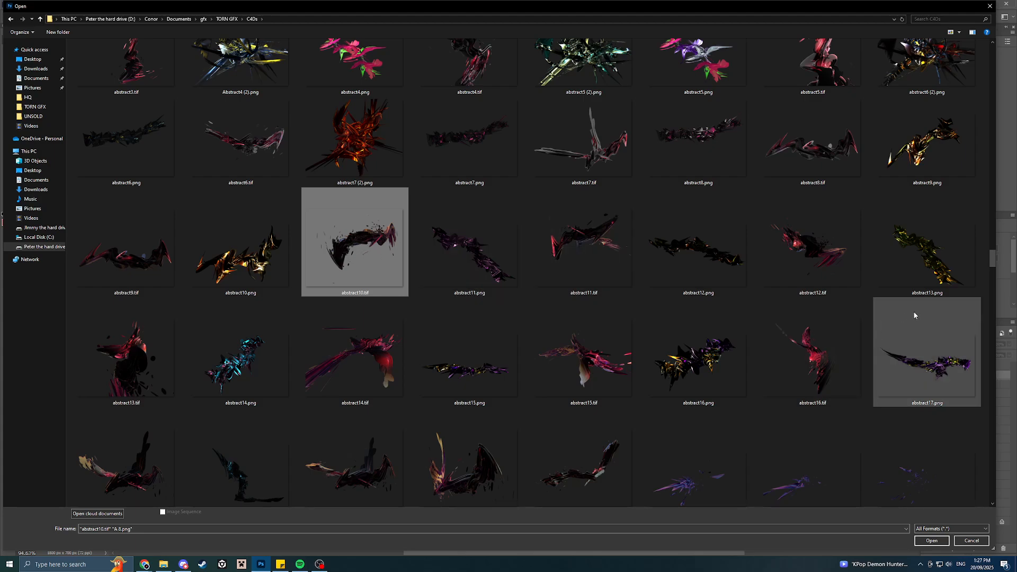
pyautogui.keyDown('ctrl'); pyautogui.click(577, 247); pyautogui.keyUp('ctrl')
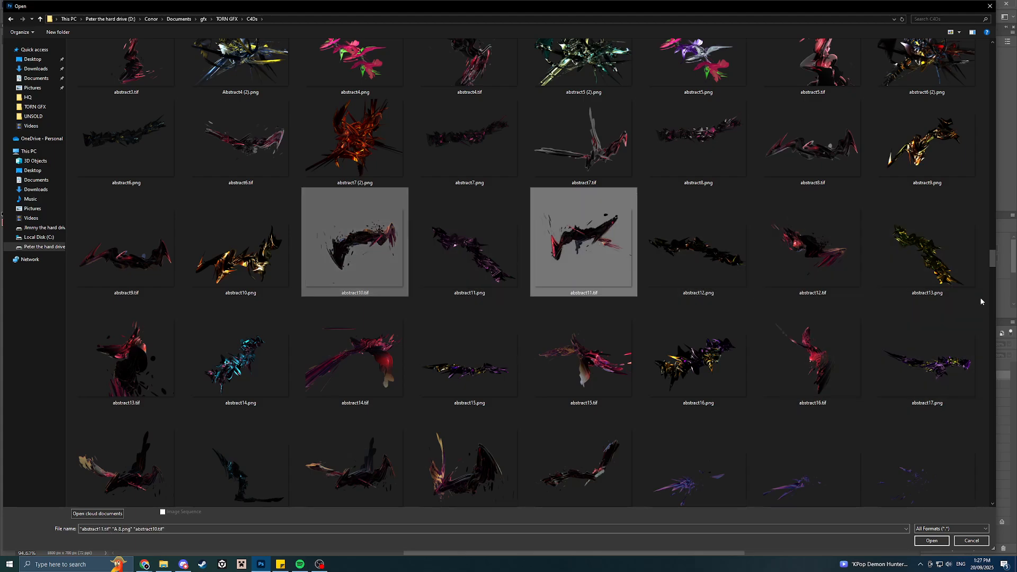
pyautogui.scroll(-2, 989, 271)
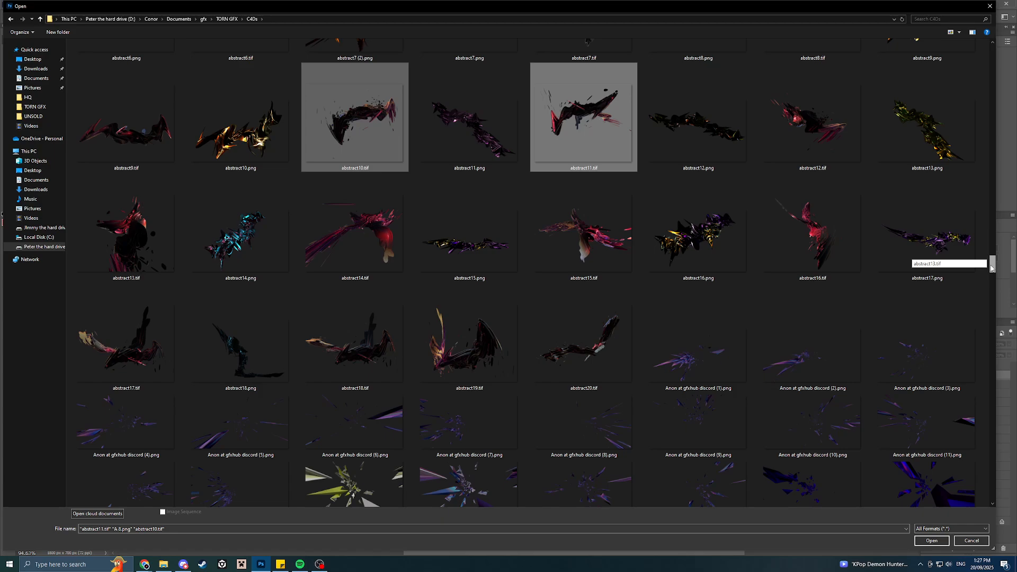
pyautogui.keyDown('ctrl'); pyautogui.click(924, 142); pyautogui.keyUp('ctrl')
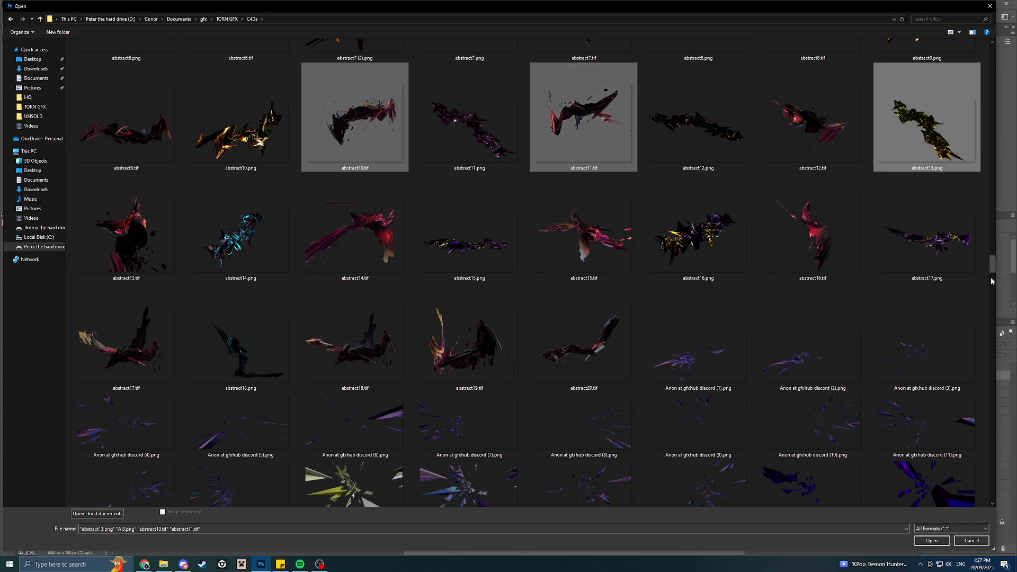
# Add the BioNew3.png render to the selected files.
pyautogui.moveTo(993, 265); pyautogui.dragTo(999, 305)
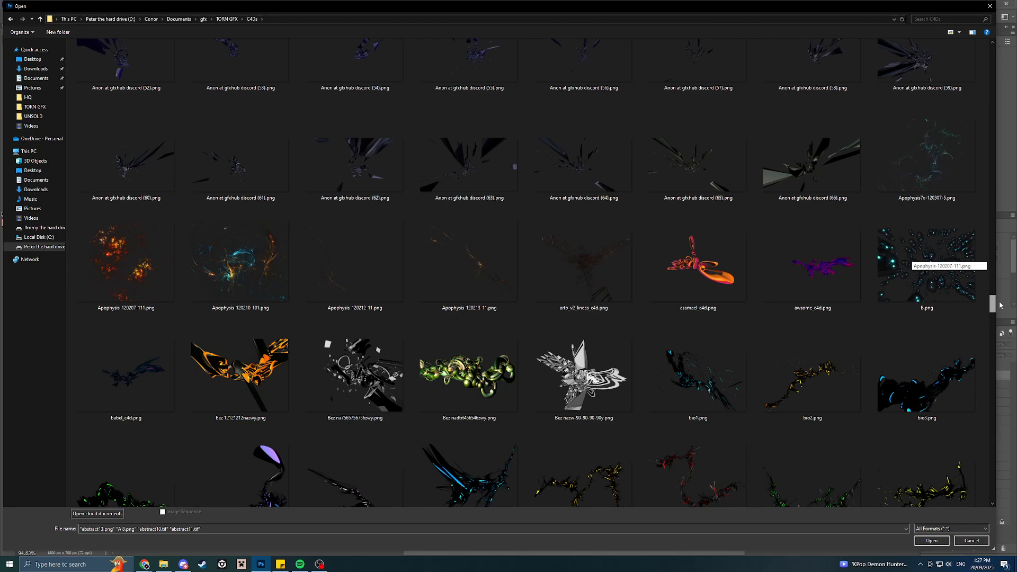
pyautogui.moveTo(1000, 305); pyautogui.dragTo(1002, 318)
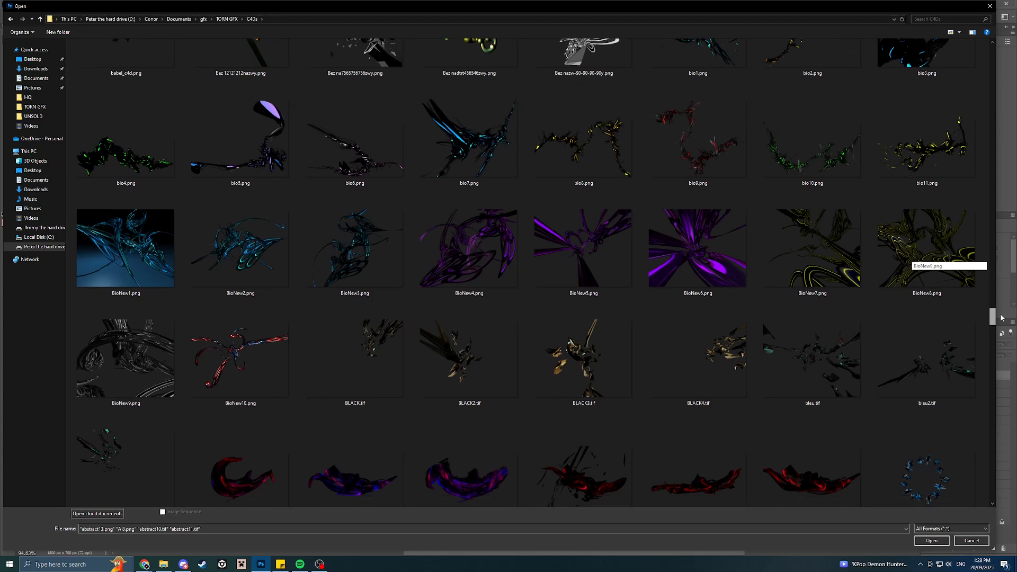
pyautogui.keyDown('ctrl'); pyautogui.click(359, 239); pyautogui.keyUp('ctrl')
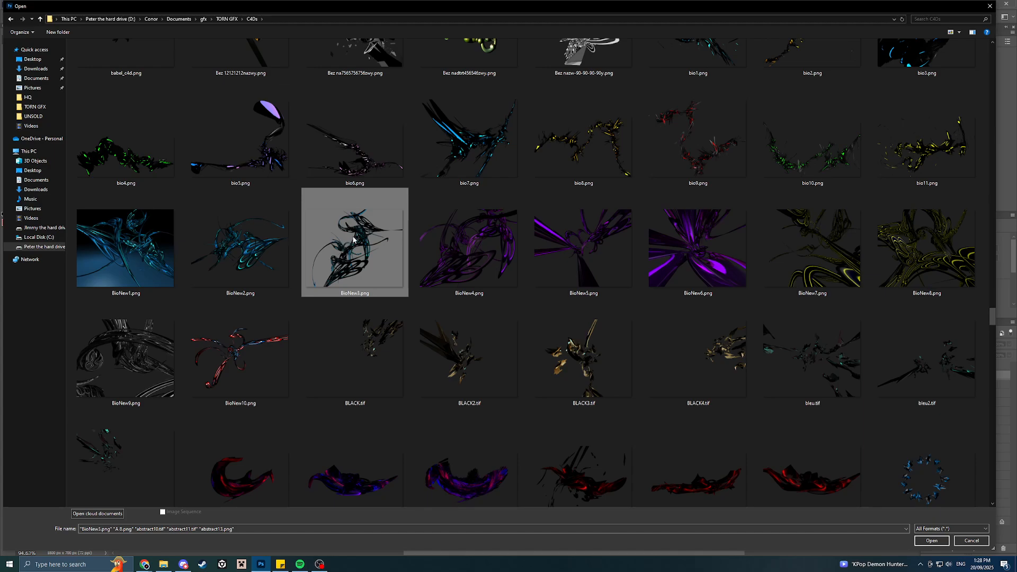
# Add the dino-axis renders (10), (11), (12), (14) and (20) to the selected files.
pyautogui.moveTo(994, 318); pyautogui.dragTo(1004, 387)
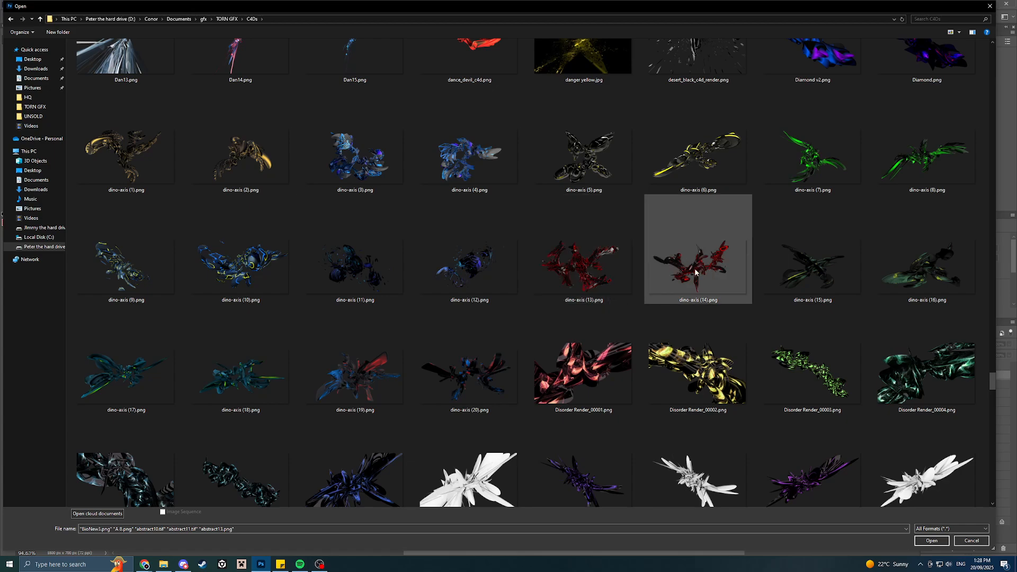
pyautogui.keyDown('ctrl'); pyautogui.click(716, 277); pyautogui.keyUp('ctrl')
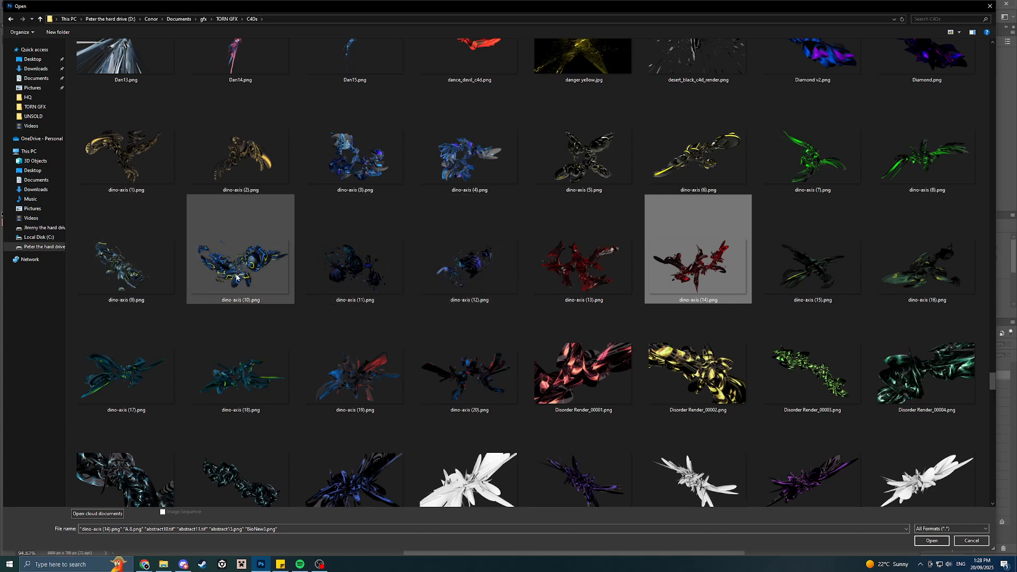
pyautogui.keyDown('ctrl'); pyautogui.click(469, 269); pyautogui.keyUp('ctrl')
pyautogui.keyDown('ctrl'); pyautogui.click(353, 269); pyautogui.keyUp('ctrl')
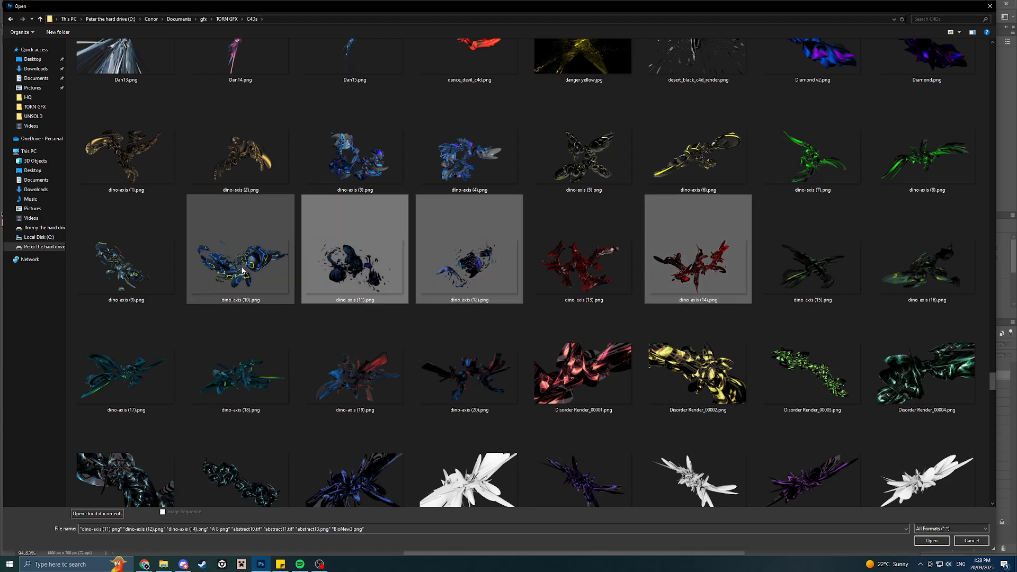
pyautogui.keyDown('ctrl'); pyautogui.click(244, 270); pyautogui.keyUp('ctrl')
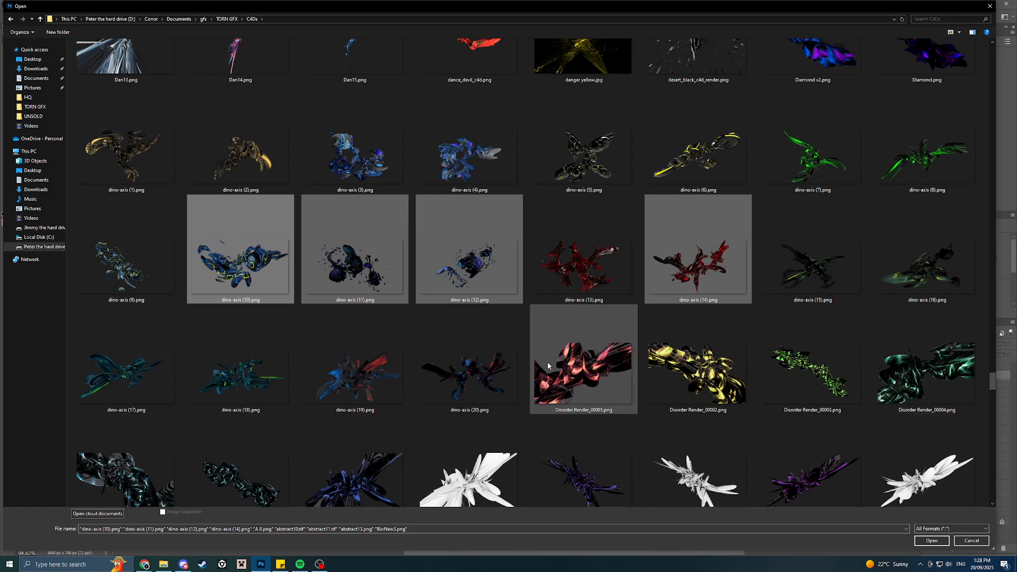
pyautogui.keyDown('ctrl'); pyautogui.click(468, 366); pyautogui.keyUp('ctrl')
# Add IV 1.png to the selection, check the rest of the folder, and open all the selected renders.
pyautogui.moveTo(994, 378); pyautogui.dragTo(1001, 436)
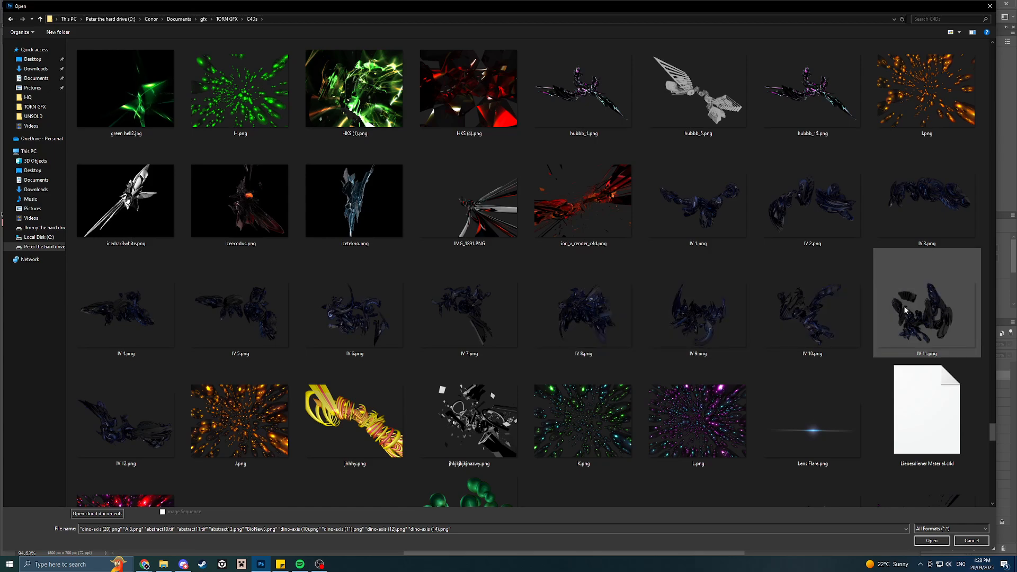
pyautogui.keyDown('ctrl'); pyautogui.click(710, 208); pyautogui.keyUp('ctrl')
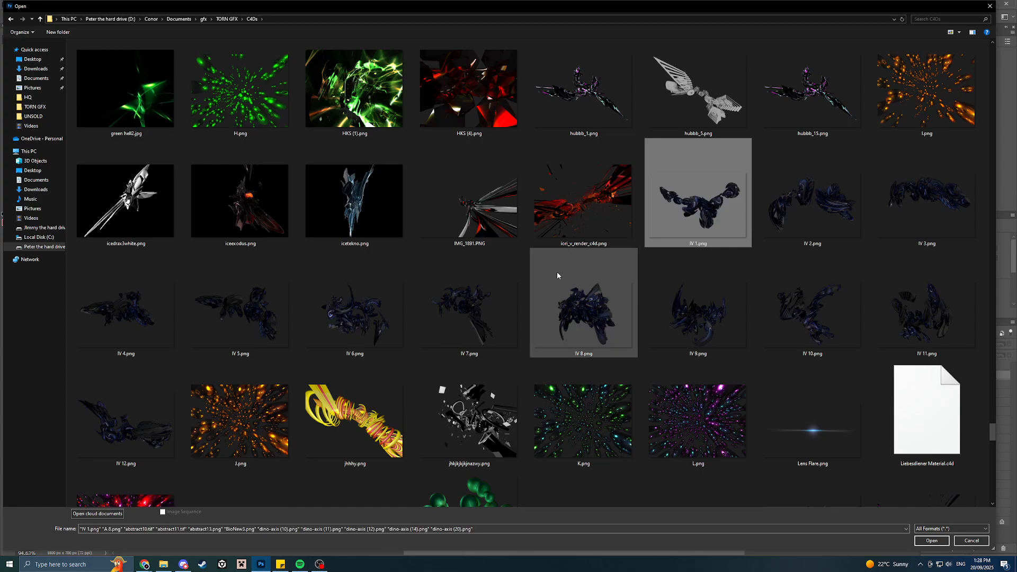
pyautogui.moveTo(994, 434); pyautogui.dragTo(994, 496)
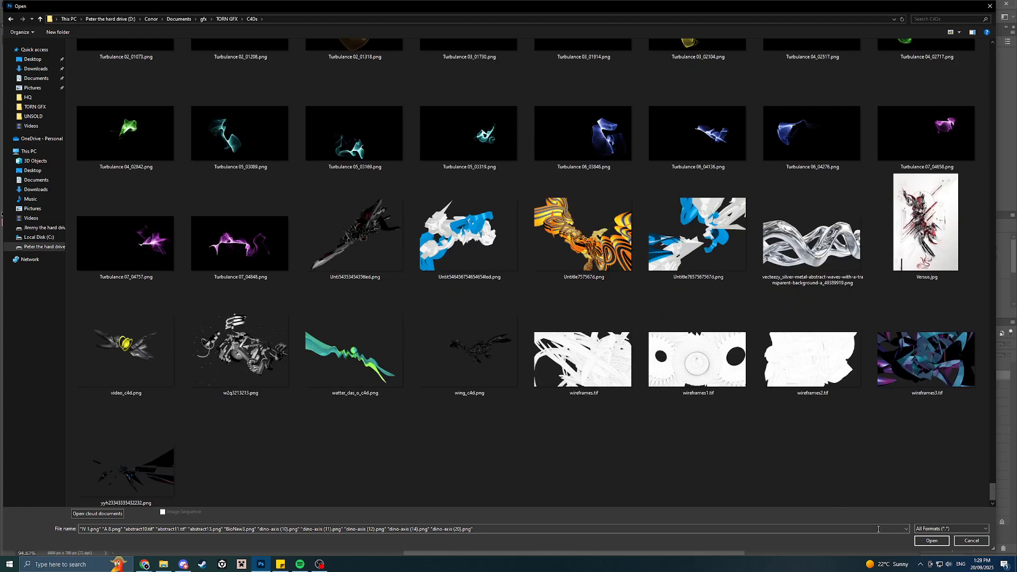
pyautogui.click(931, 541)
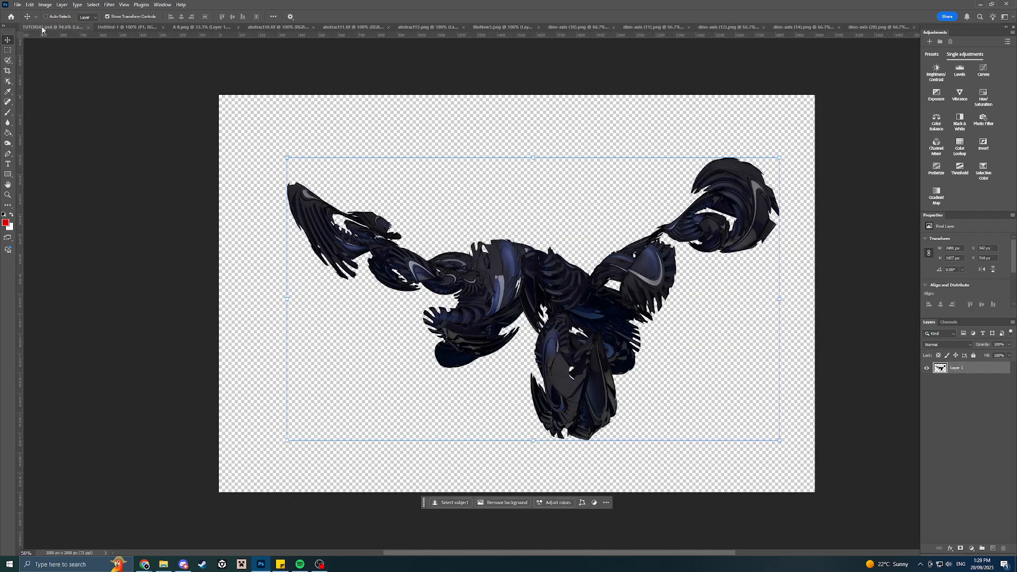
# Clear the outline selection in TUTORIAL.psd and bring the dino-axis (20).png document to the front.
pyautogui.click(43, 28)
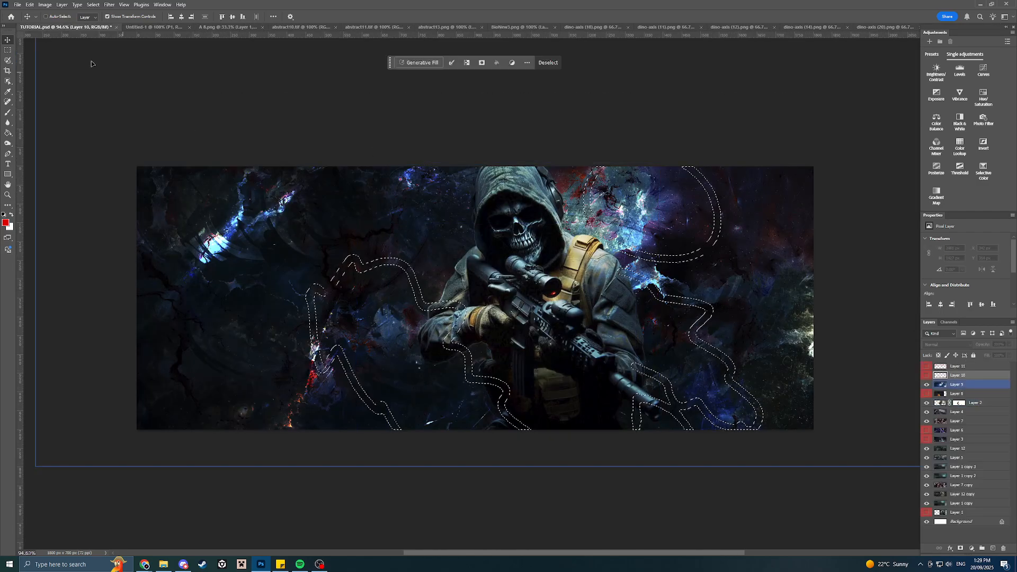
pyautogui.click(91, 4)
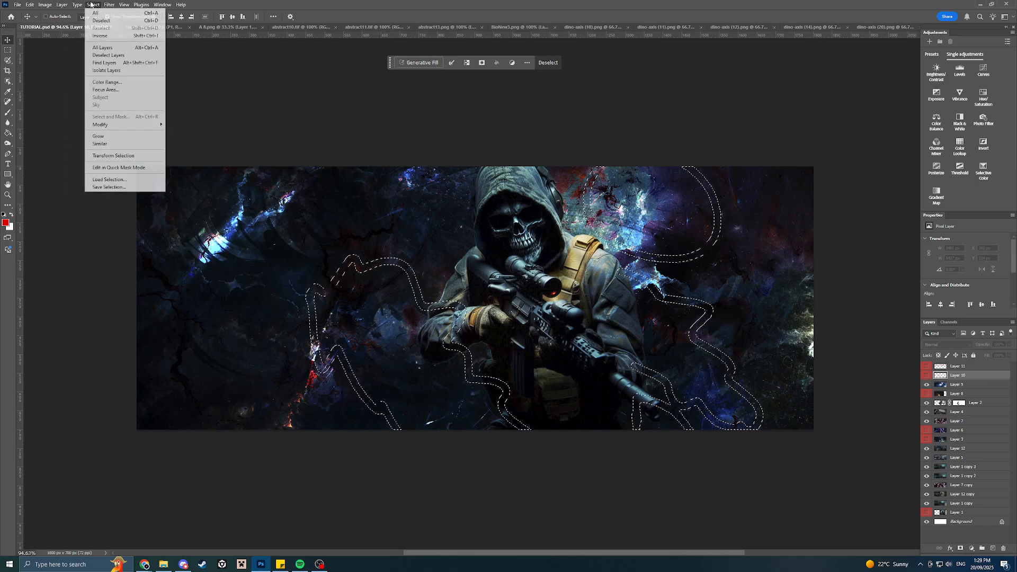
pyautogui.click(101, 20)
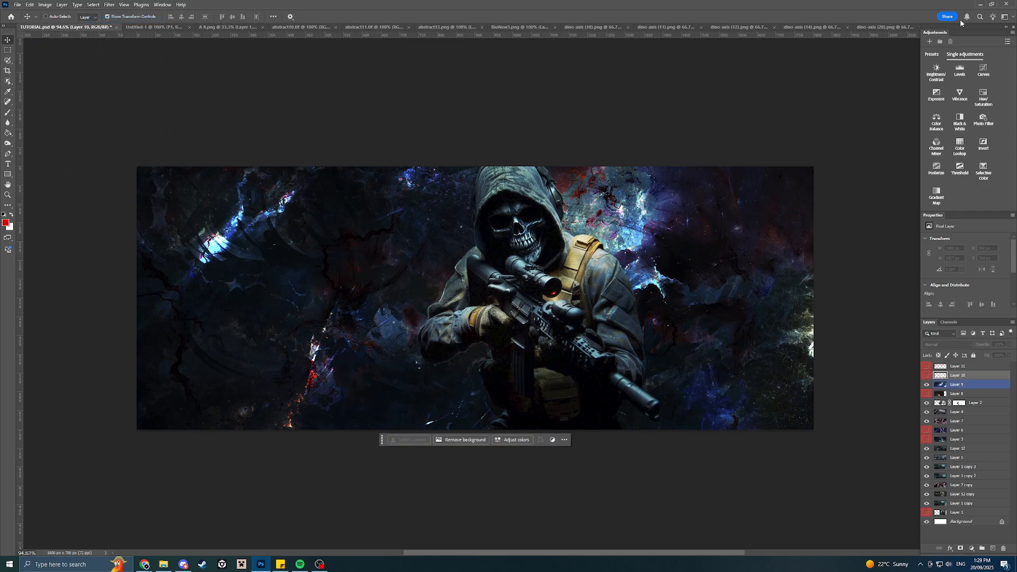
pyautogui.click(881, 27)
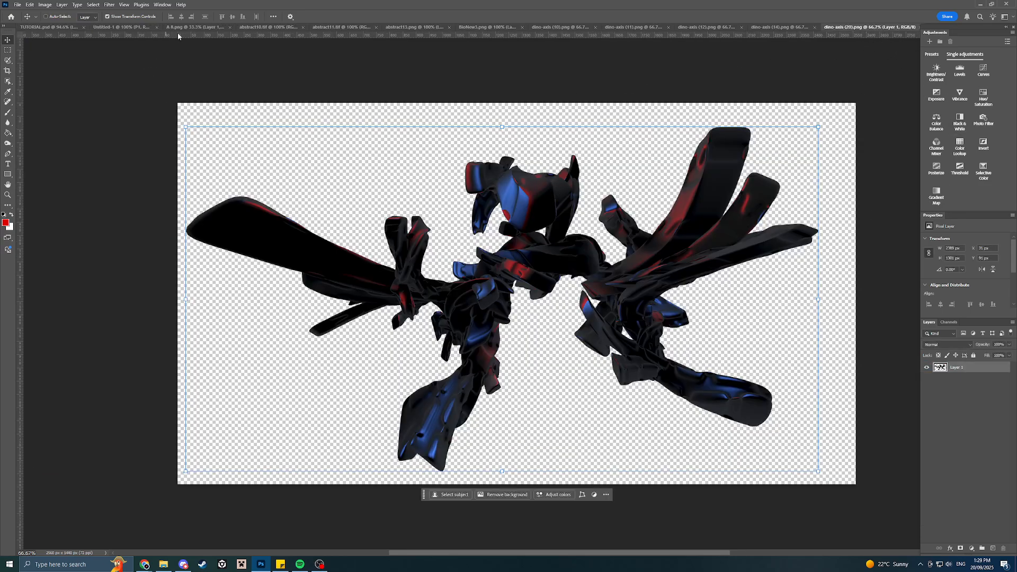
# Copy the whole dark-blue render from the document after Untitled-1 into TUTORIAL.psd.
pyautogui.click(122, 27)
pyautogui.click(203, 29)
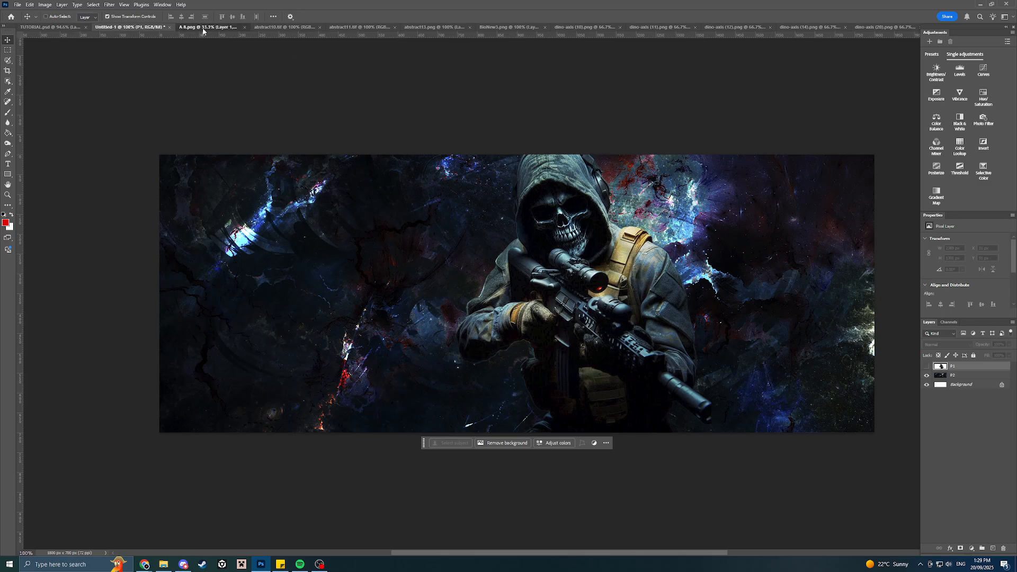
pyautogui.hotkey('ctrl', 'a')
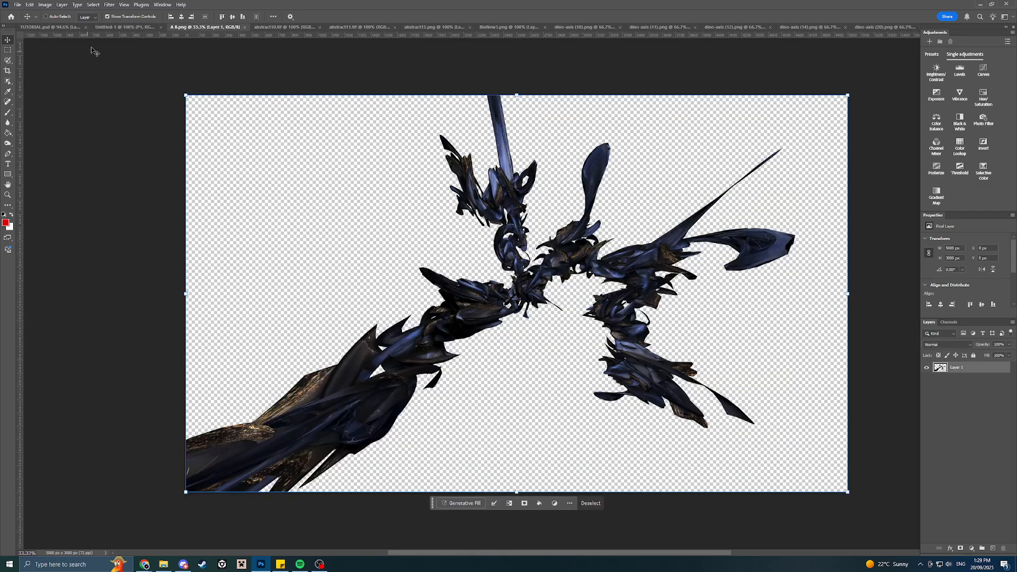
pyautogui.click(51, 27)
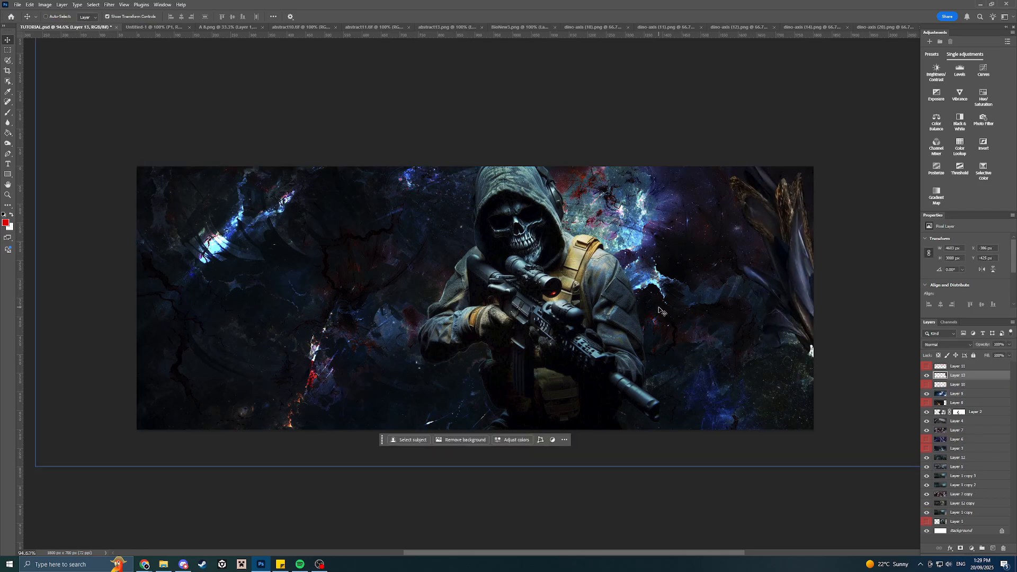
# Move the pasted dark-blue render across the banner to cover the soldier and the left background.
pyautogui.moveTo(659, 307); pyautogui.dragTo(466, 196)
pyautogui.moveTo(662, 361)
pyautogui.mouseDown()
pyautogui.moveTo(503, 281)
pyautogui.moveTo(476, 254)
pyautogui.mouseUp()
pyautogui.moveTo(715, 339); pyautogui.dragTo(509, 202)
pyautogui.moveTo(757, 334)
pyautogui.mouseDown()
pyautogui.moveTo(584, 194)
pyautogui.moveTo(617, 334)
pyautogui.mouseUp()
pyautogui.moveTo(619, 252)
pyautogui.mouseDown()
pyautogui.moveTo(622, 353)
pyautogui.moveTo(644, 345)
pyautogui.mouseUp()
pyautogui.moveTo(642, 338); pyautogui.dragTo(482, 143)
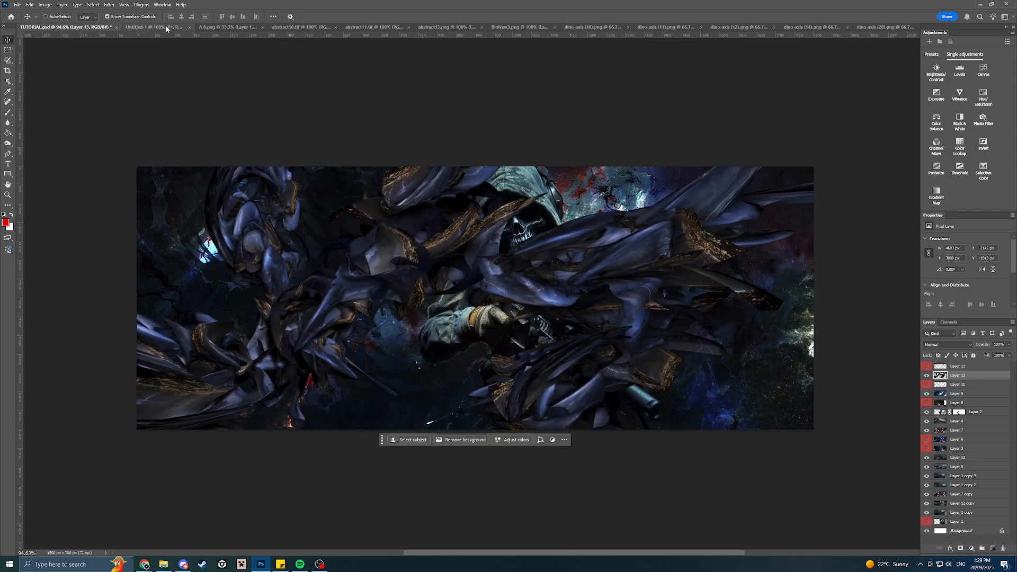
# Close the dark-blue render's source document, look at abstract10.tif, and return to TUTORIAL.psd.
pyautogui.click(222, 28)
pyautogui.click(246, 27)
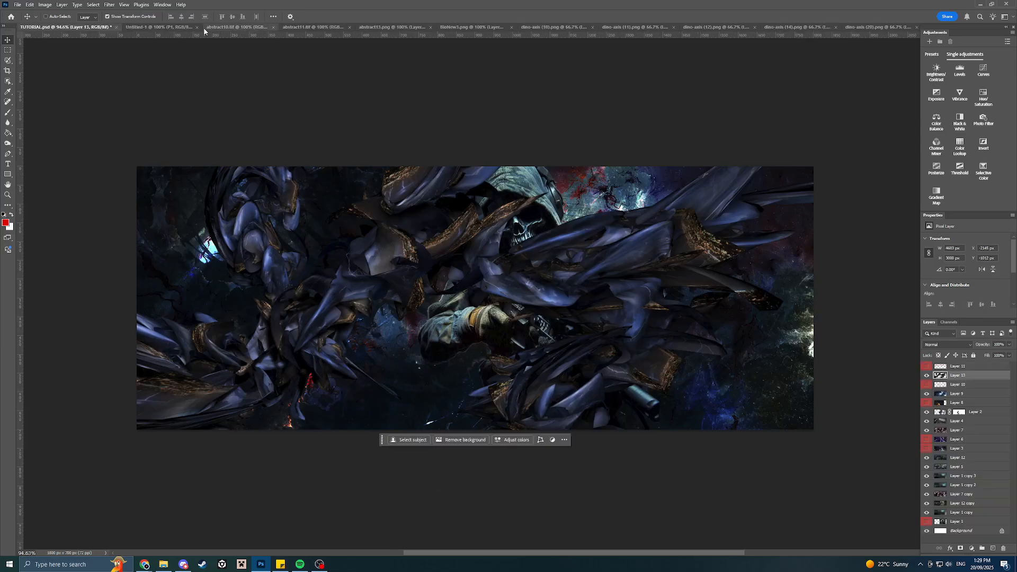
pyautogui.click(209, 27)
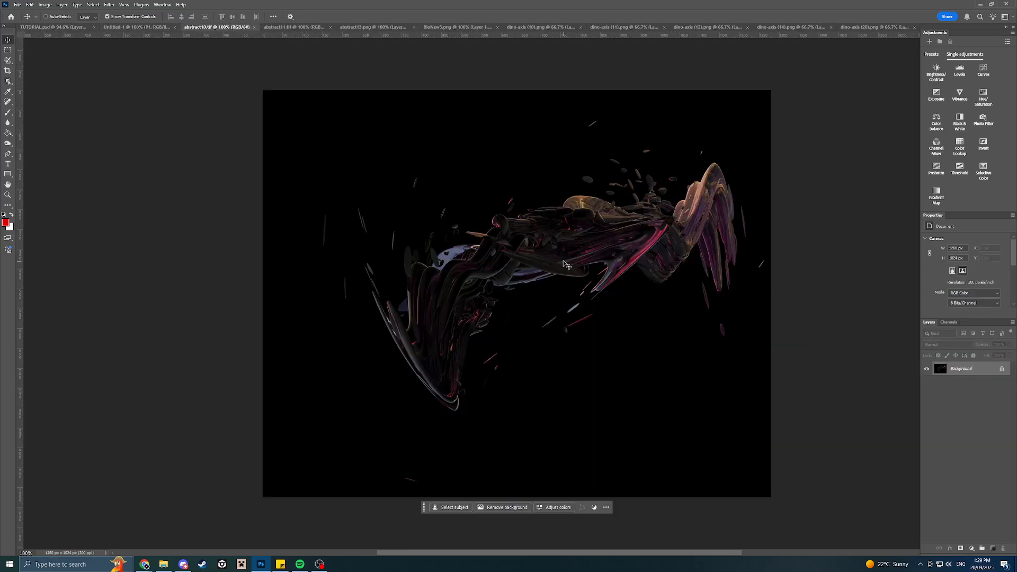
pyautogui.click(47, 27)
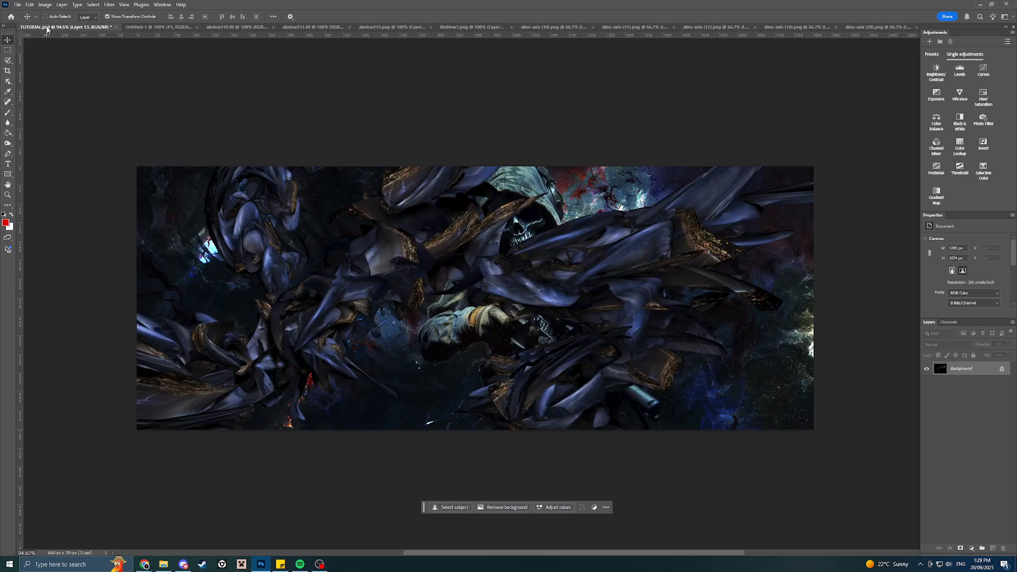
# Reposition the dark-blue render so its branches run beside and below the soldier, leaving the skull face uncovered.
pyautogui.moveTo(551, 260); pyautogui.dragTo(626, 161)
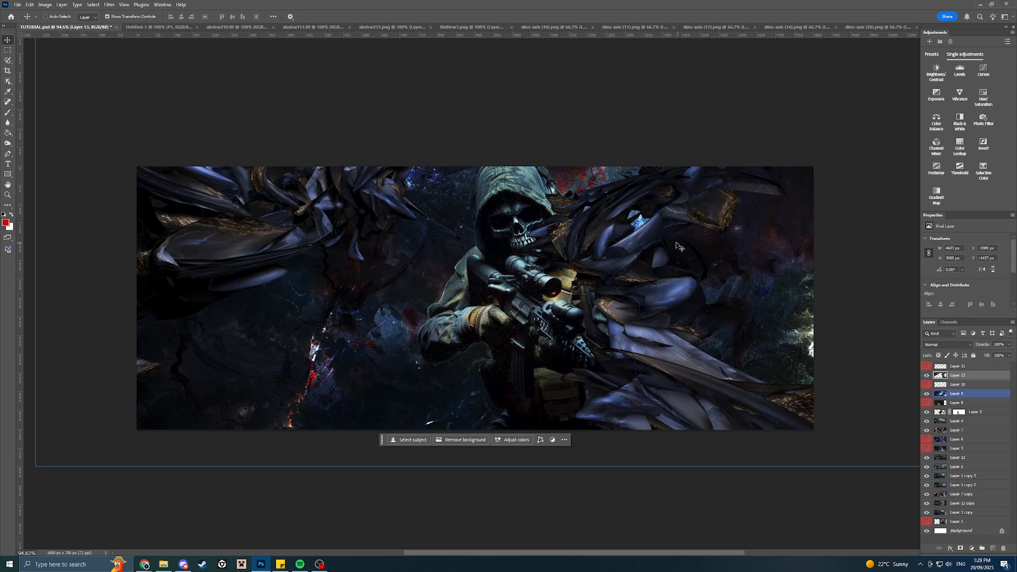
pyautogui.moveTo(630, 188); pyautogui.dragTo(642, 299)
pyautogui.moveTo(615, 204); pyautogui.dragTo(655, 340)
pyautogui.moveTo(644, 269); pyautogui.dragTo(670, 312)
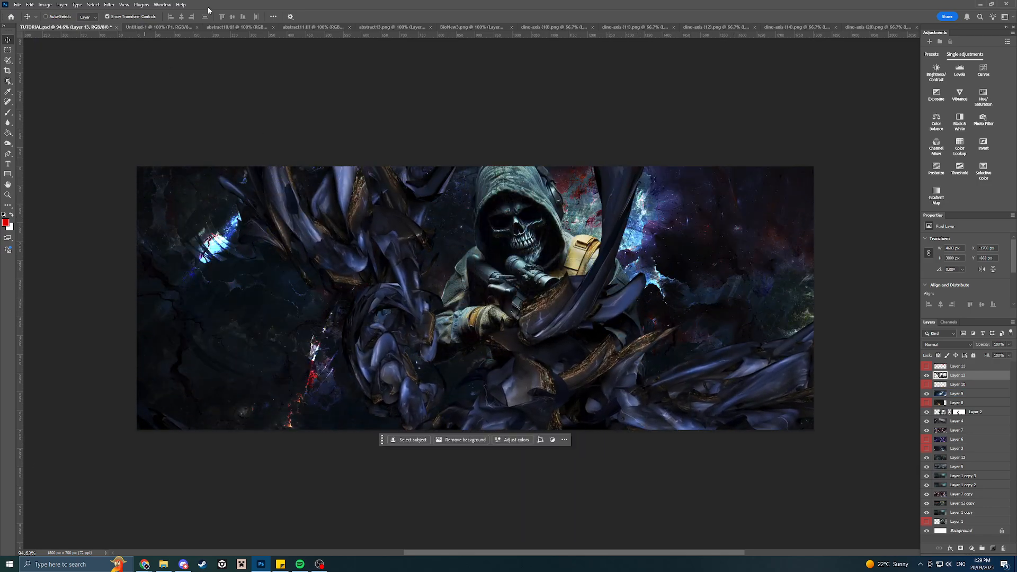
# Try bringing the entire abstract10.tif image into TUTORIAL.psd, and delete the pasted layer.
pyautogui.click(234, 27)
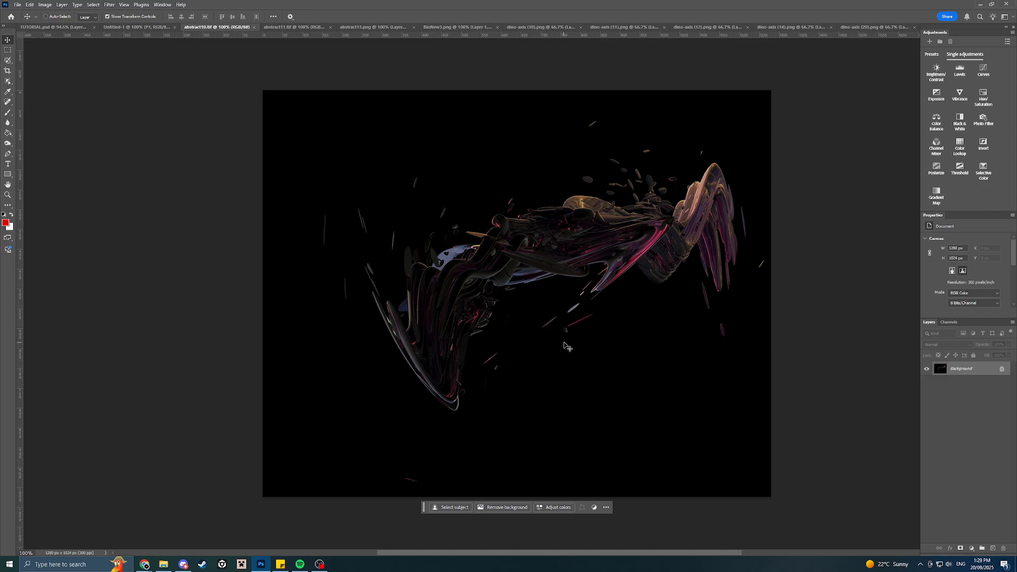
pyautogui.hotkey('ctrl', 'a')
pyautogui.click(30, 27)
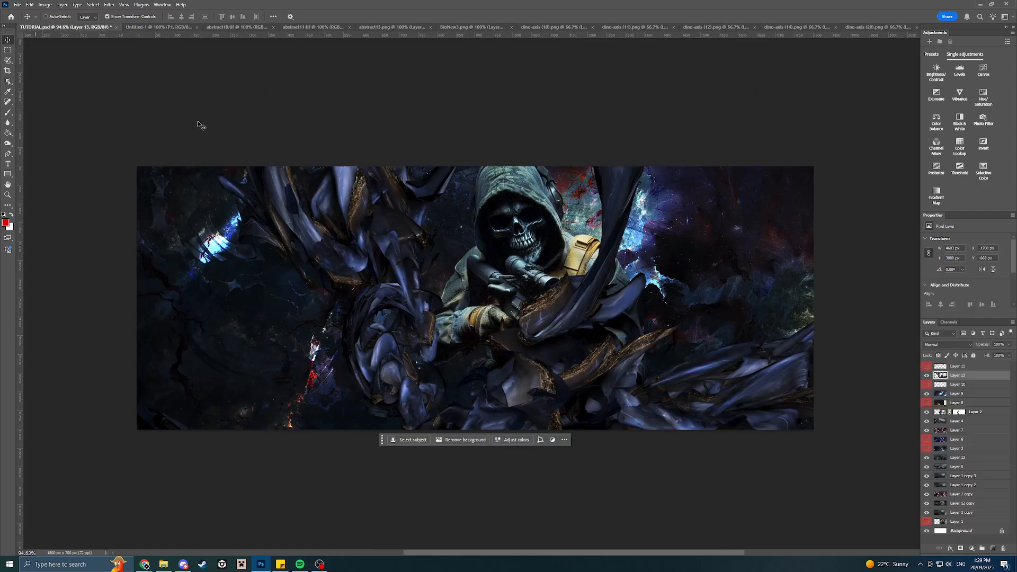
pyautogui.hotkey('ctrl', 'v')
pyautogui.moveTo(634, 416); pyautogui.dragTo(566, 316)
pyautogui.press('Delete')
# Clear the full-canvas selection in abstract10.tif and load its Alpha 1 channel as a new selection.
pyautogui.click(220, 27)
pyautogui.hotkey('ctrl', 'a')
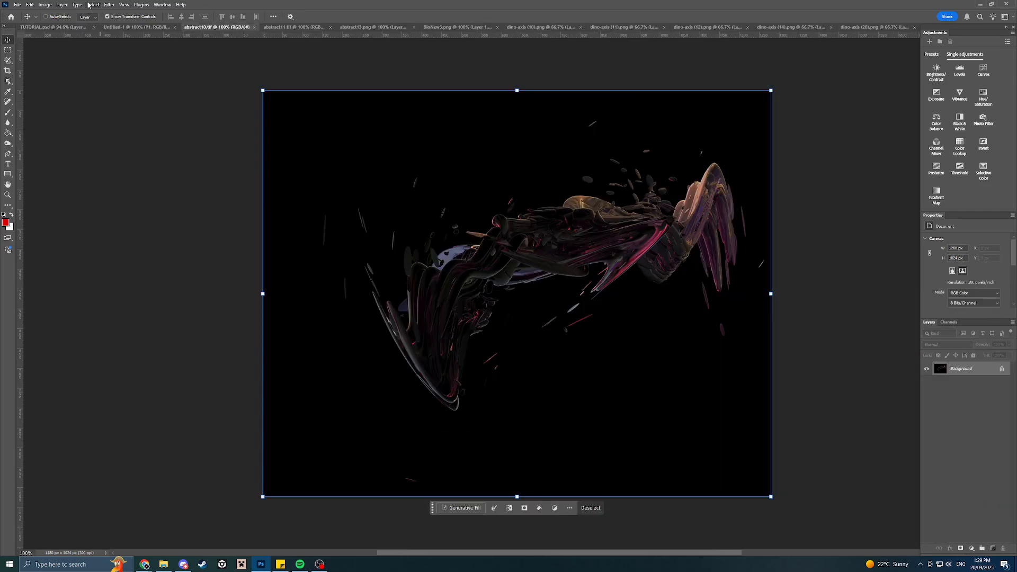
pyautogui.click(93, 5)
pyautogui.click(101, 20)
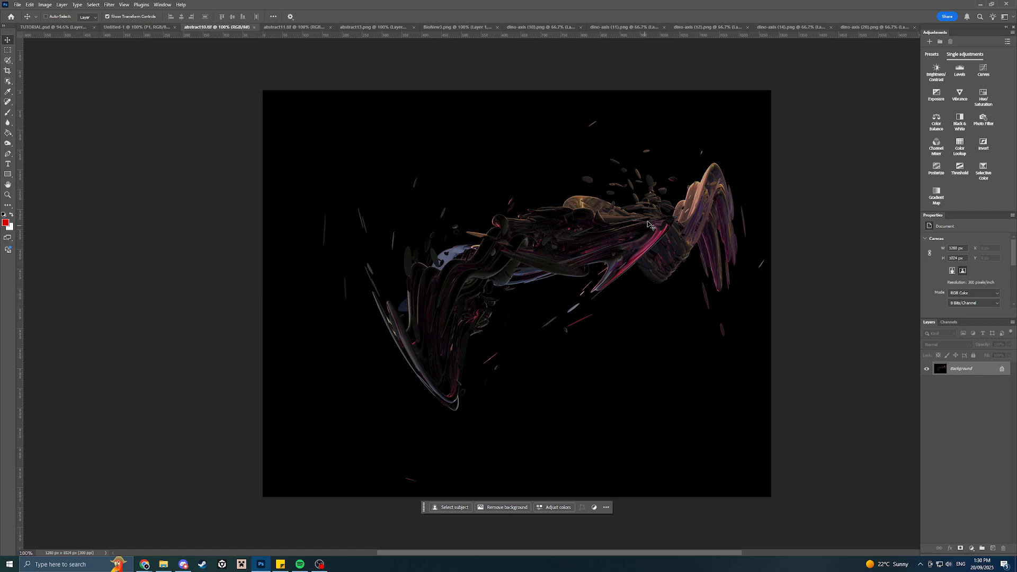
pyautogui.click(94, 4)
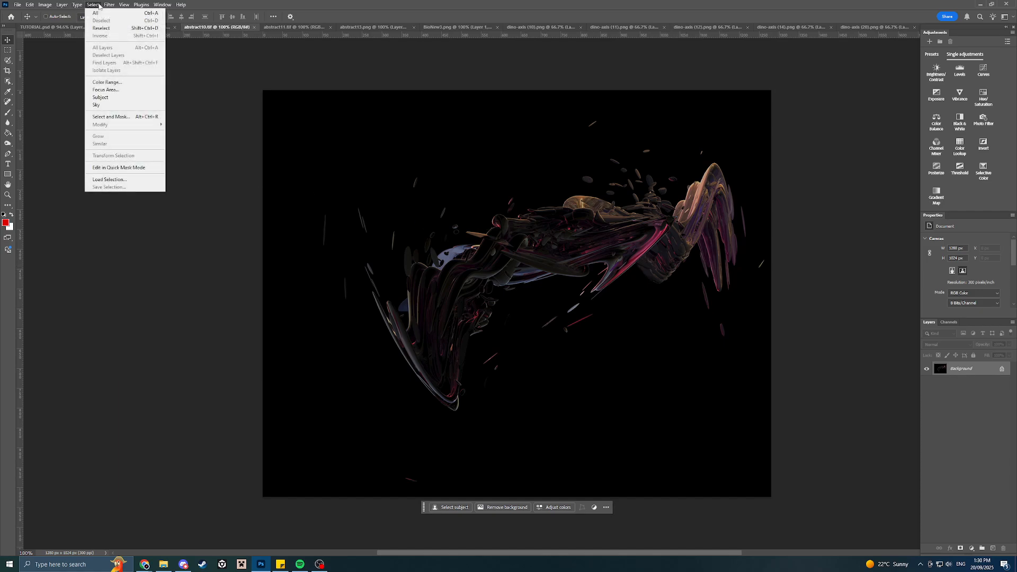
pyautogui.click(122, 180)
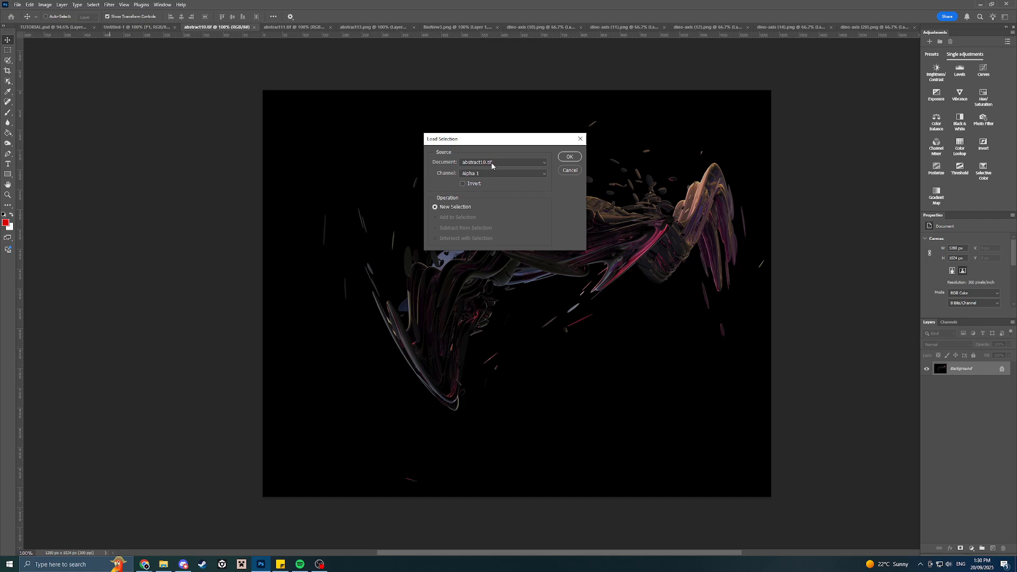
pyautogui.click(472, 164)
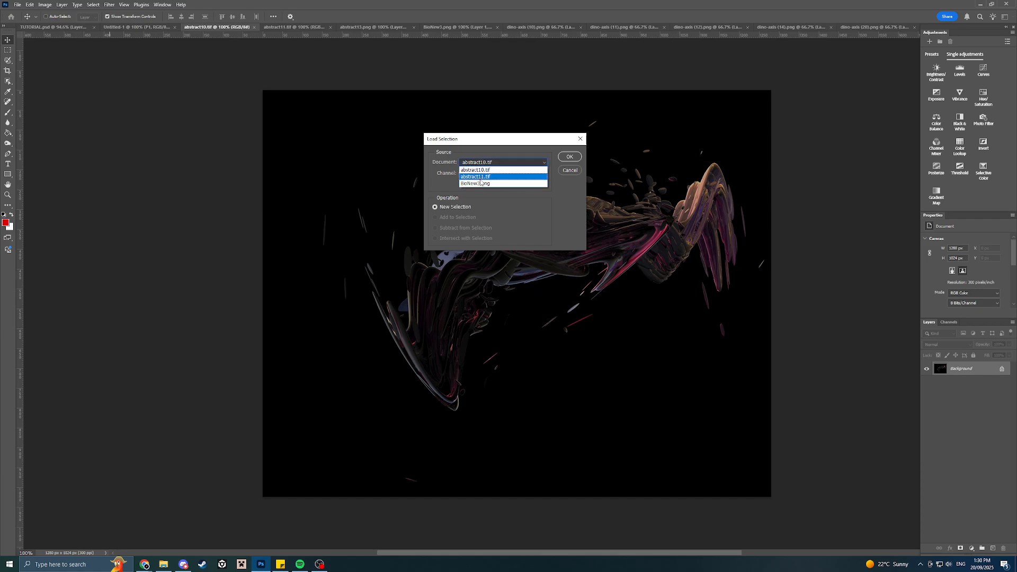
pyautogui.click(485, 170)
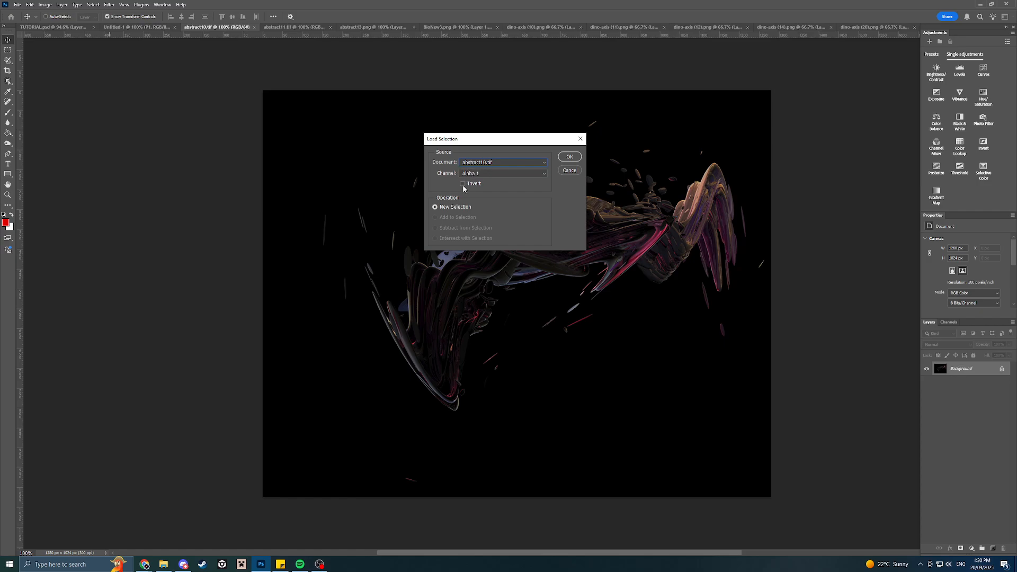
pyautogui.click(570, 157)
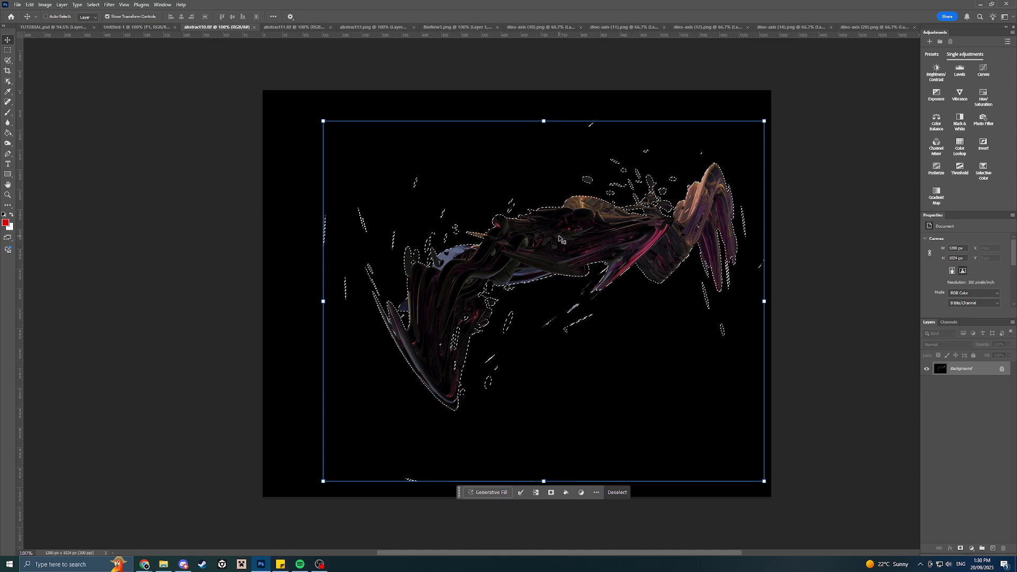
# Paste the cut-out abstract10 render into TUTORIAL.psd and place it over the soldier's torso and rifle.
pyautogui.click(68, 27)
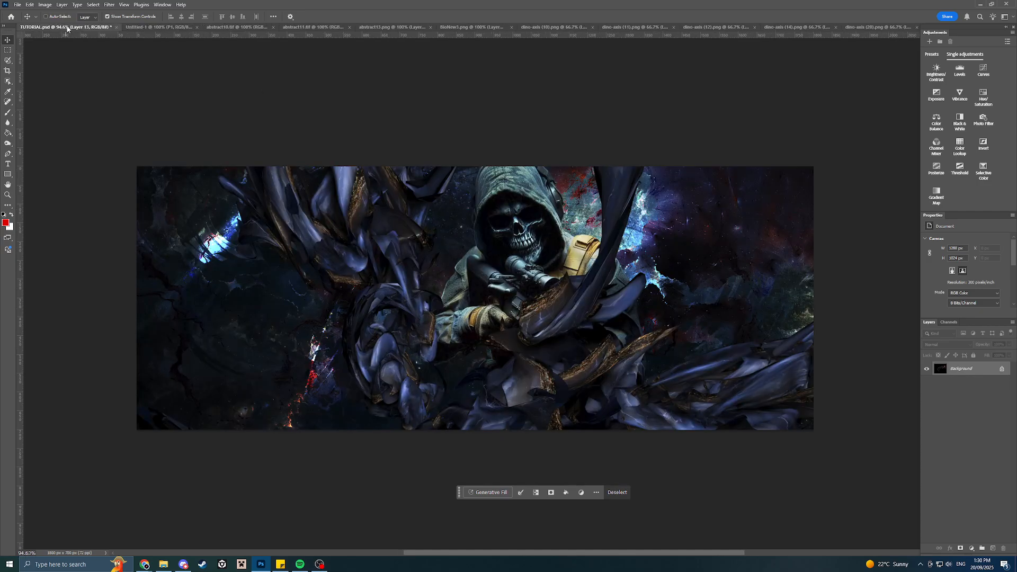
pyautogui.hotkey('ctrl', 'v')
pyautogui.moveTo(527, 300); pyautogui.dragTo(629, 304)
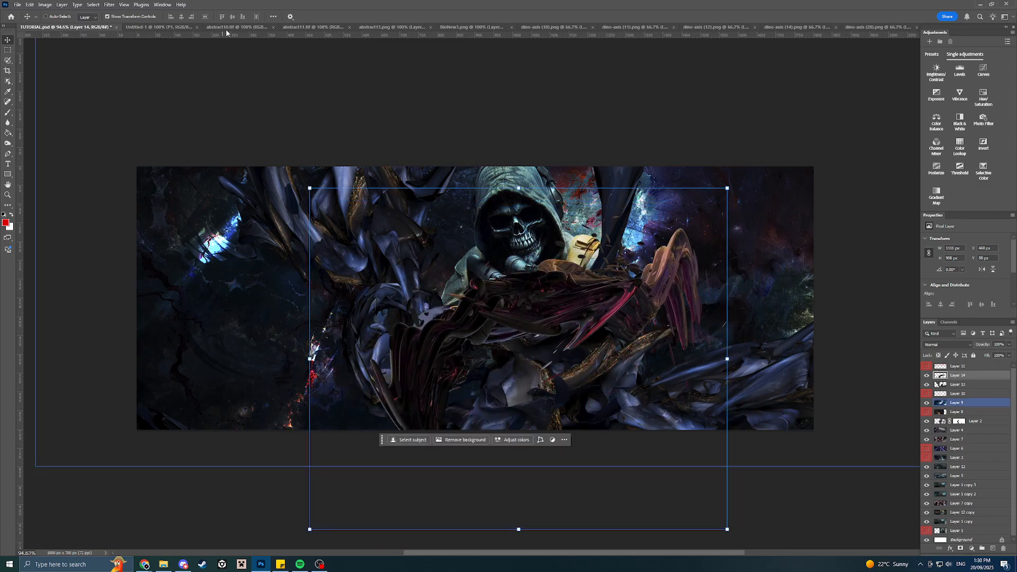
# Close abstract10.tif and load the Alpha 1 channel of abstract11.tif as a new selection.
pyautogui.click(249, 27)
pyautogui.click(273, 27)
pyautogui.click(233, 27)
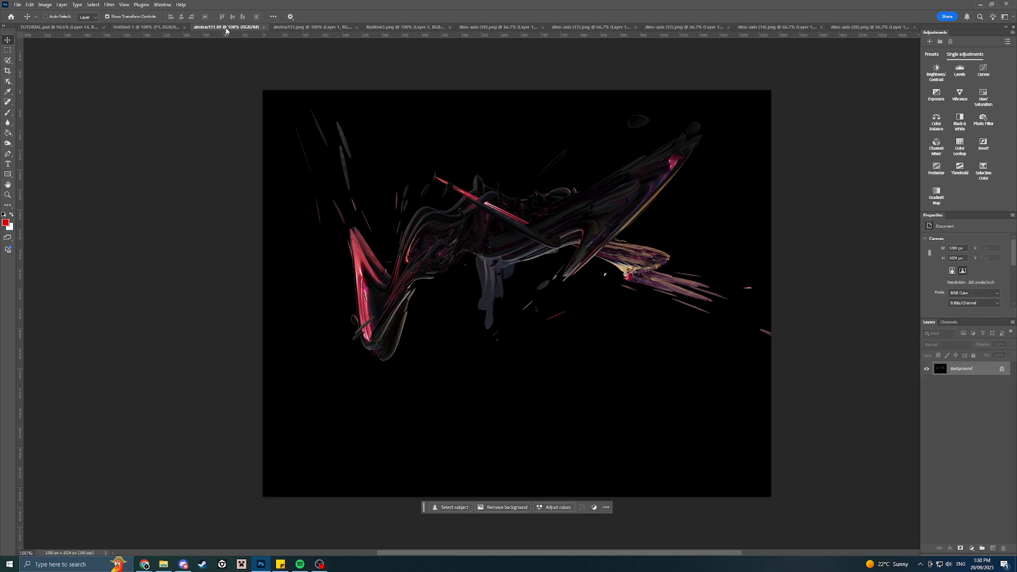
pyautogui.click(93, 5)
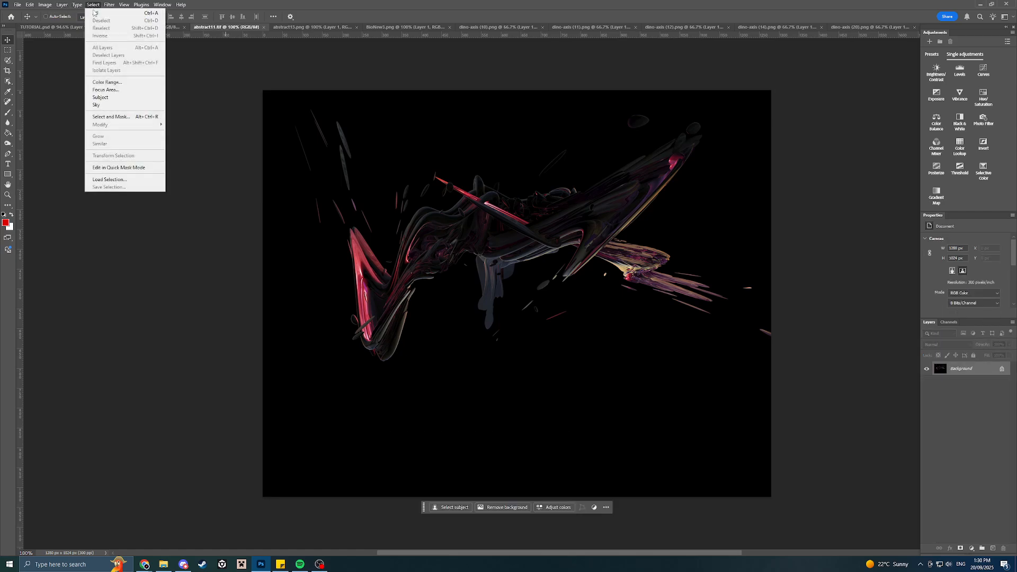
pyautogui.click(112, 179)
pyautogui.click(565, 158)
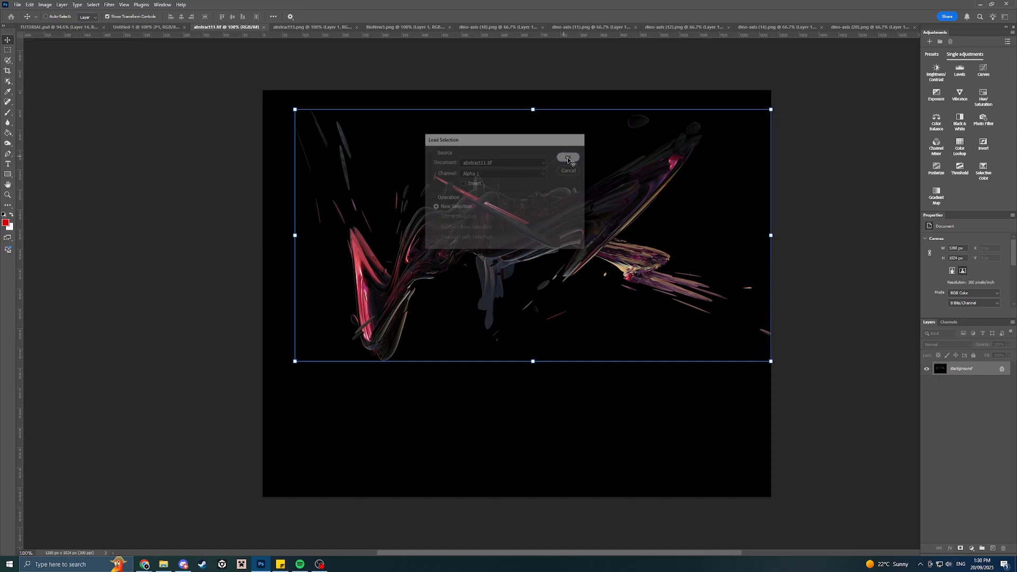
# Copy the selected abstract11 render into TUTORIAL.psd and move it over the left half of the banner.
pyautogui.hotkey('ctrl', 'c')
pyautogui.click(53, 28)
pyautogui.hotkey('ctrl', 'v')
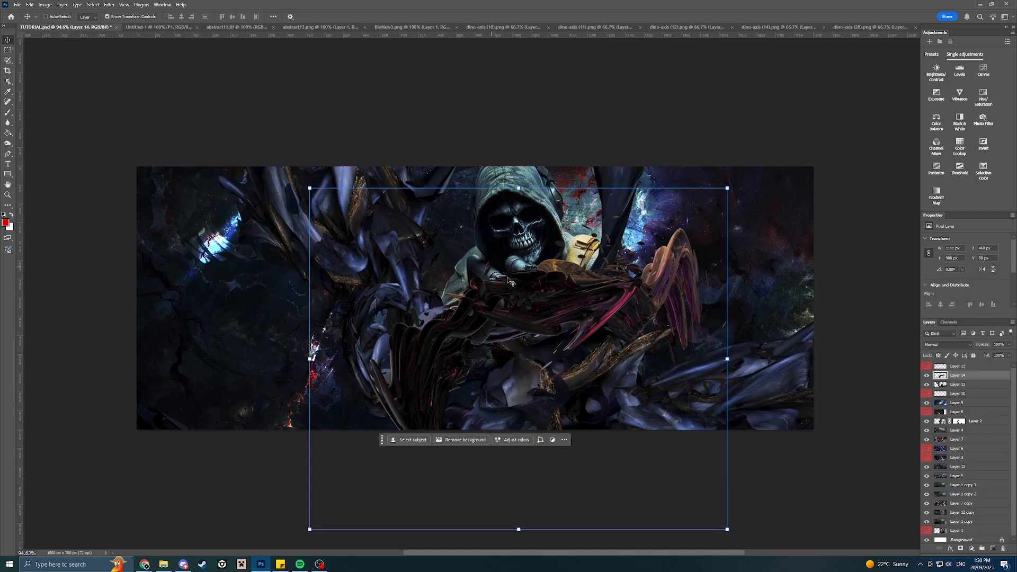
pyautogui.moveTo(696, 318); pyautogui.dragTo(522, 317)
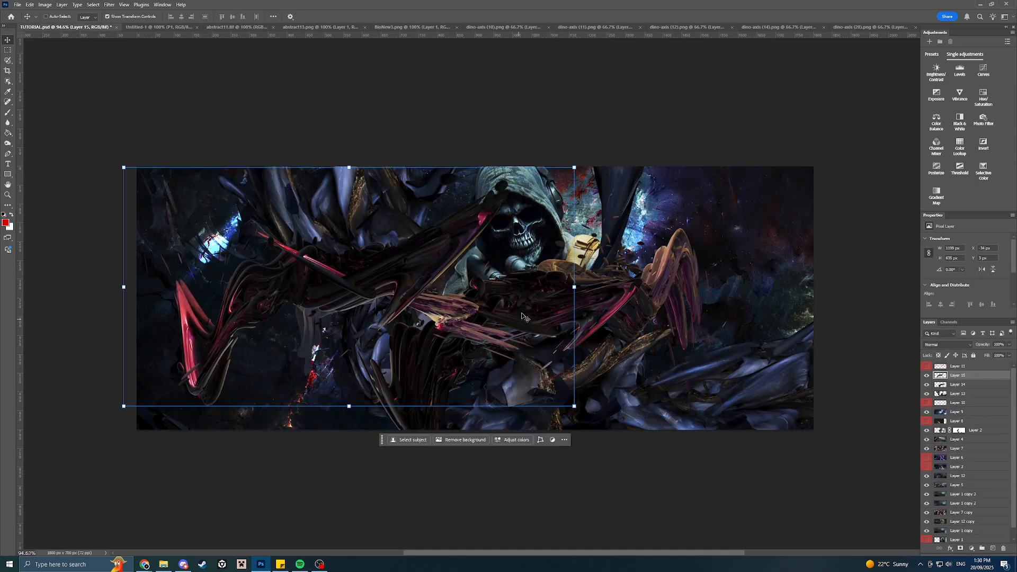
# Close abstract11.tif and copy the entire gold-green abstract render from the following document.
pyautogui.click(303, 27)
pyautogui.click(248, 28)
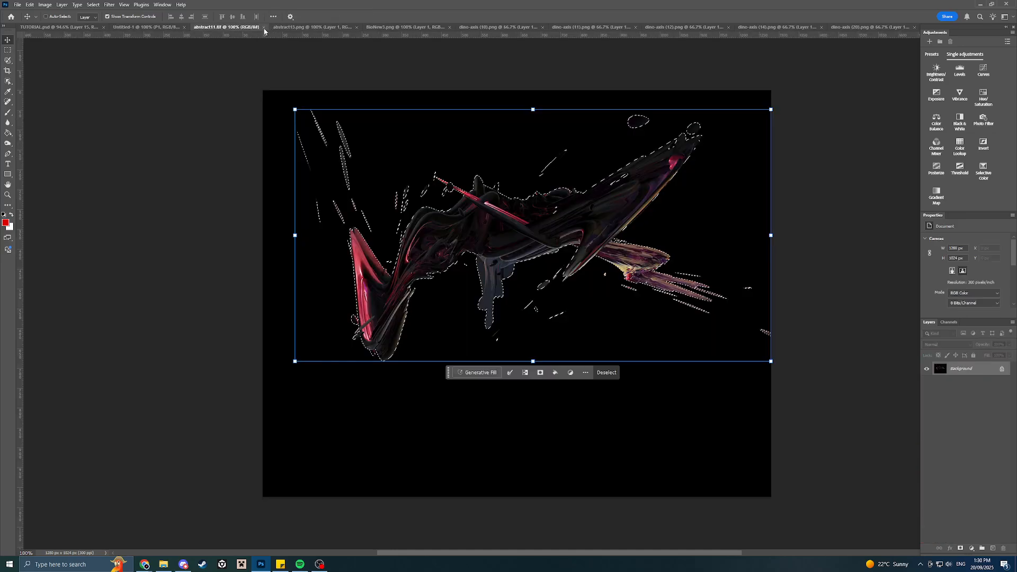
pyautogui.hotkey('ctrl', 'w')
pyautogui.hotkey('ctrl', 'a')
pyautogui.hotkey('ctrl', 'c')
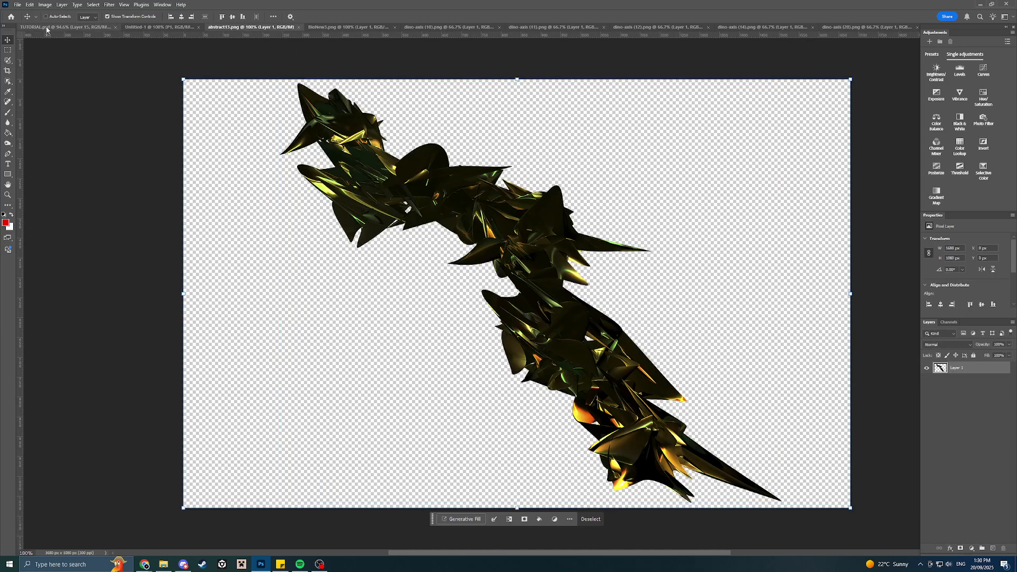
# Paste the gold-green render into TUTORIAL.psd and position it diagonally across the middle of the banner.
pyautogui.click(53, 27)
pyautogui.hotkey('ctrl', 'v')
pyautogui.moveTo(509, 145); pyautogui.dragTo(547, 247)
# Close the gold-green render's document and copy the whole BioNew3.png render into TUTORIAL.psd.
pyautogui.click(281, 27)
pyautogui.click(299, 28)
pyautogui.click(249, 27)
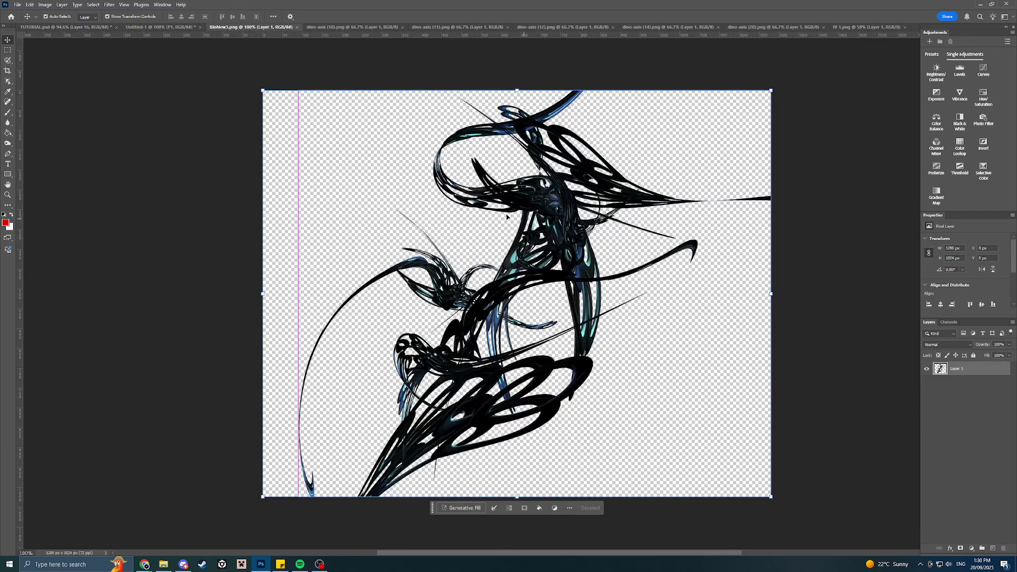
pyautogui.hotkey('ctrl', 'c')
pyautogui.click(53, 27)
pyautogui.hotkey('ctrl', 'v')
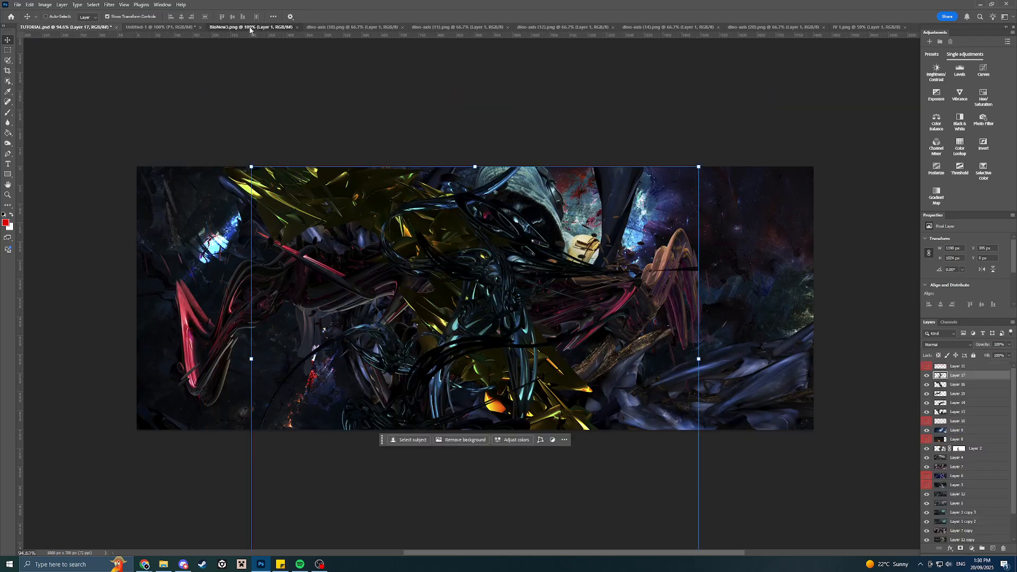
# Close BioNew3.png and copy the whole dino-axis (10).png render into TUTORIAL.psd.
pyautogui.click(249, 27)
pyautogui.click(297, 27)
pyautogui.click(291, 27)
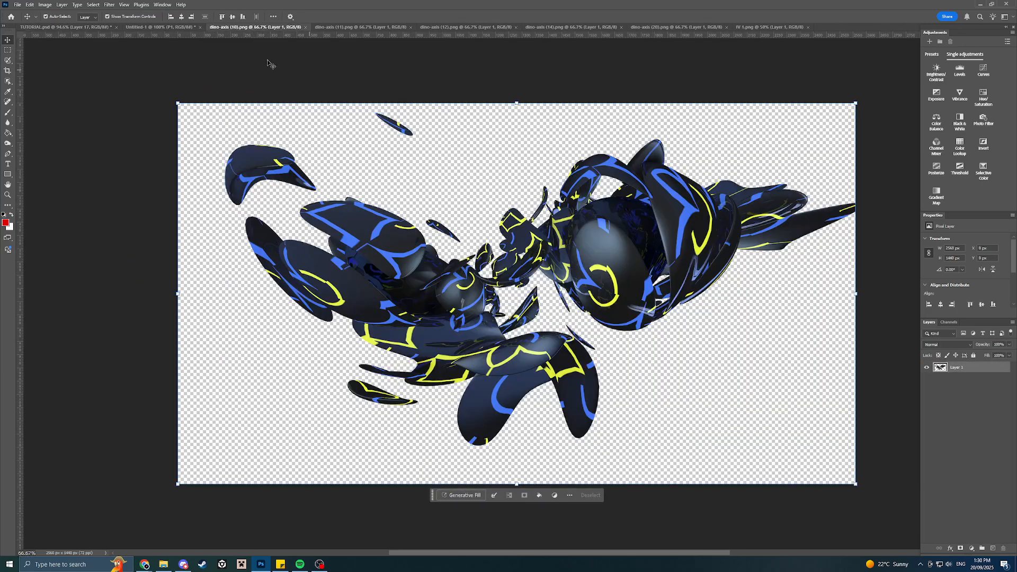
pyautogui.click(56, 27)
pyautogui.hotkey('ctrl', 'v')
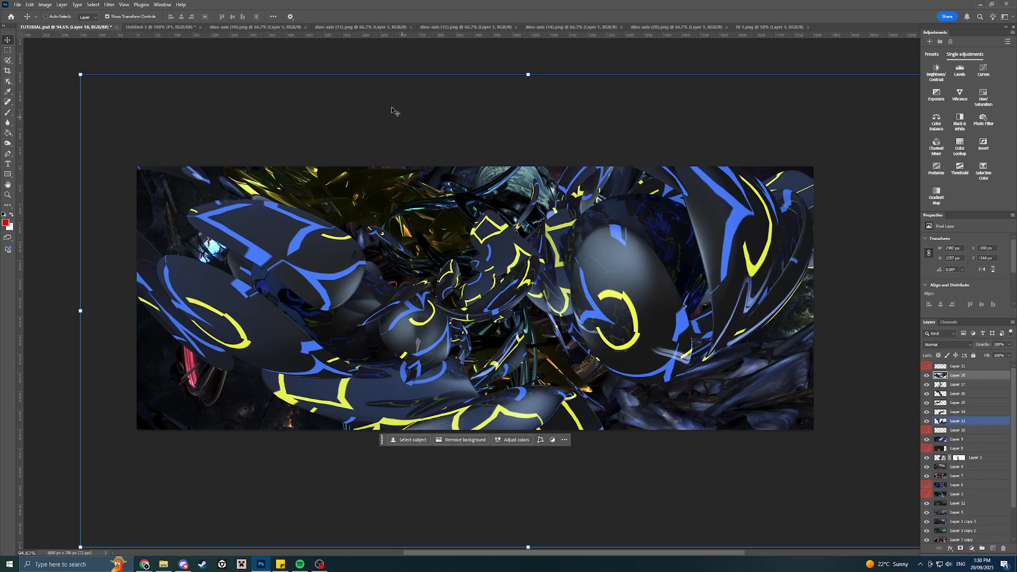
# Copy the whole dino-axis (11).png render into TUTORIAL.psd as another layer.
pyautogui.click(336, 30)
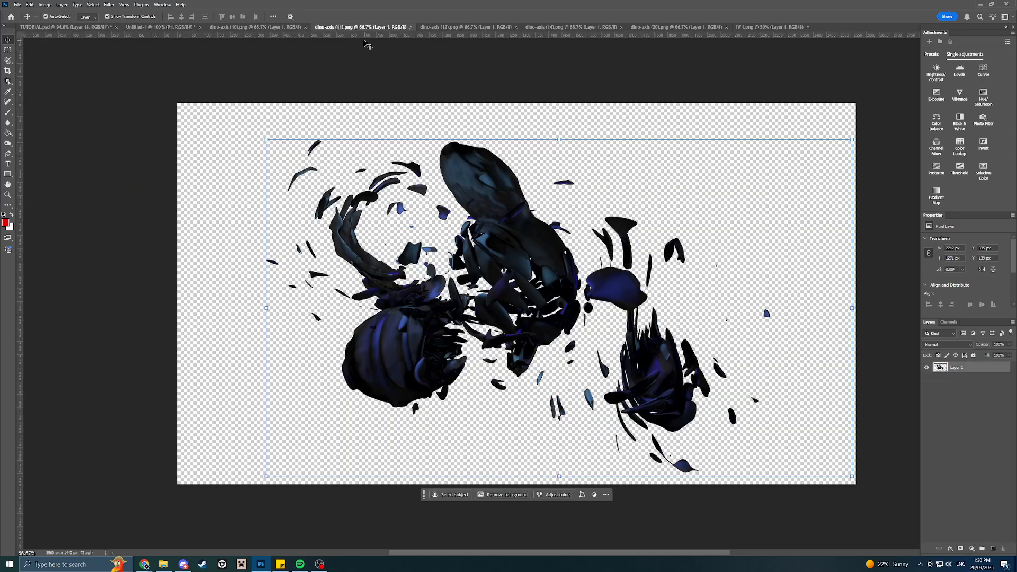
pyautogui.hotkey('ctrl', 'a')
pyautogui.hotkey('ctrl', 'c')
pyautogui.click(56, 27)
pyautogui.hotkey('ctrl', 'v')
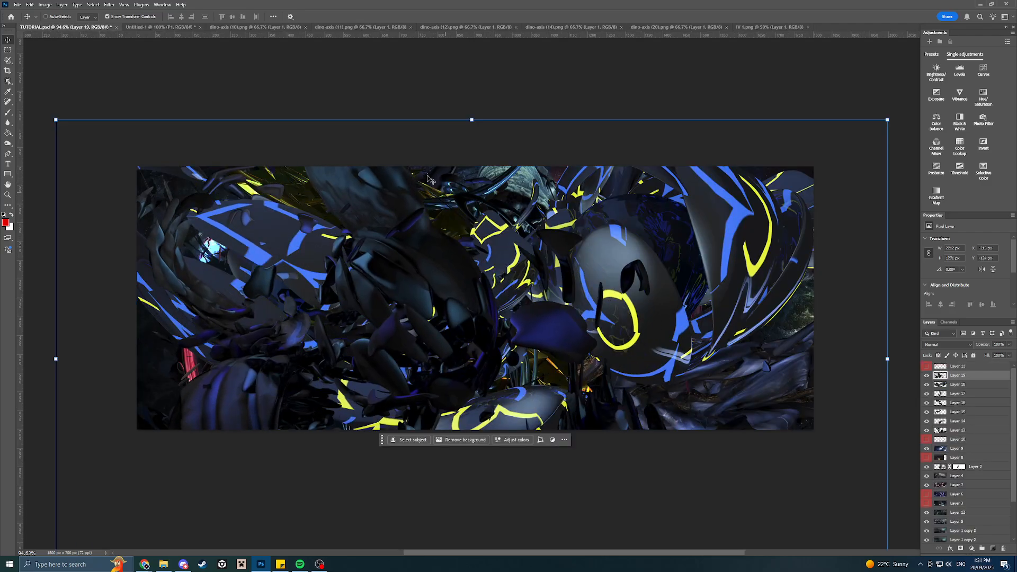
# Close dino-axis (11).png and copy the whole dino-axis (12).png render into TUTORIAL.psd.
pyautogui.click(278, 27)
pyautogui.click(305, 27)
pyautogui.click(308, 29)
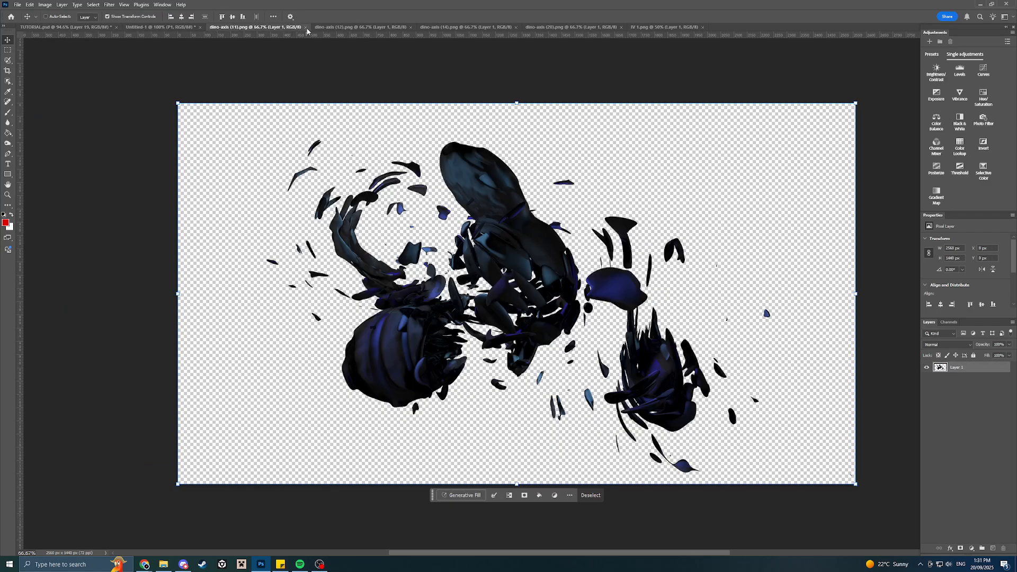
pyautogui.click(306, 27)
pyautogui.click(265, 27)
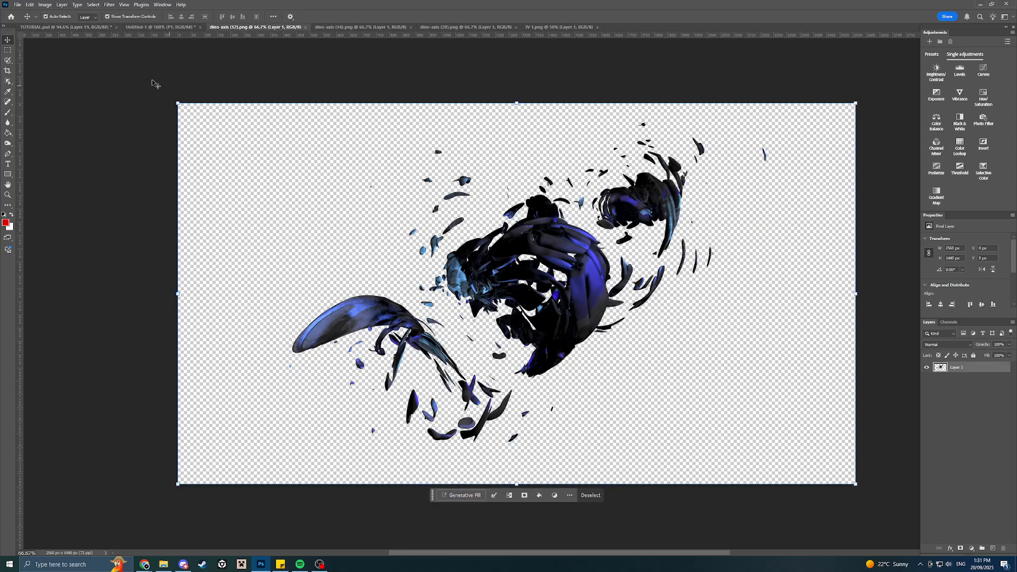
pyautogui.hotkey('ctrl', 'c')
pyautogui.click(56, 27)
pyautogui.hotkey('ctrl', 'v')
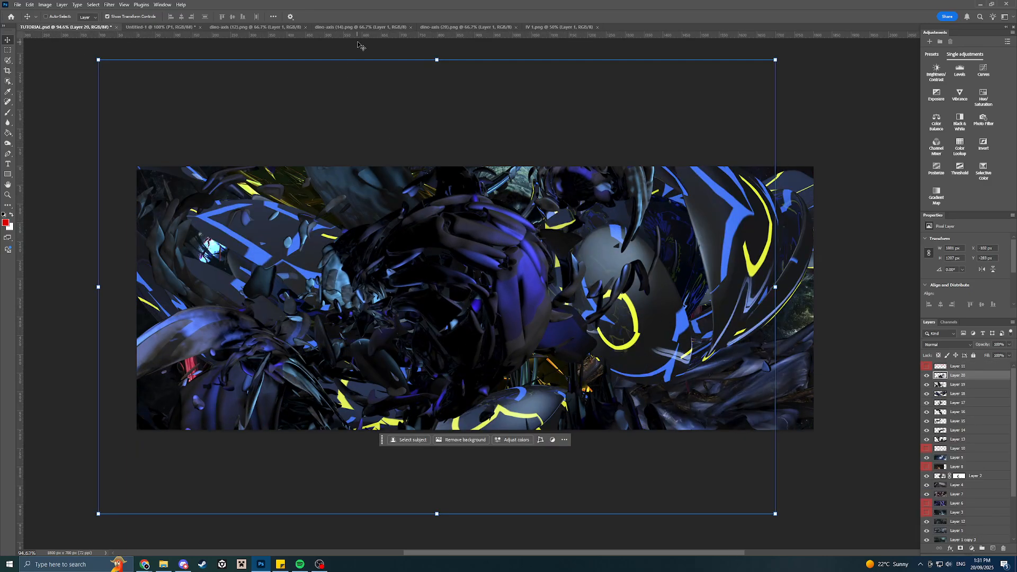
# Close dino-axis (12).png and copy the black-red dino-axis (14).png render into TUTORIAL.psd.
pyautogui.click(256, 27)
pyautogui.click(305, 27)
pyautogui.click(256, 27)
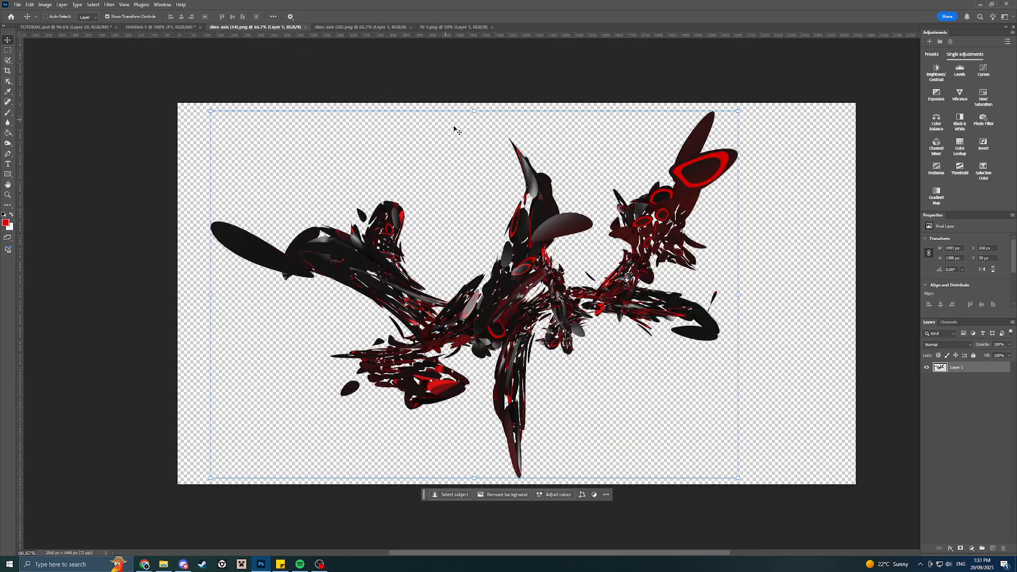
pyautogui.hotkey('ctrl', 'c')
pyautogui.click(56, 27)
pyautogui.hotkey('ctrl', 'v')
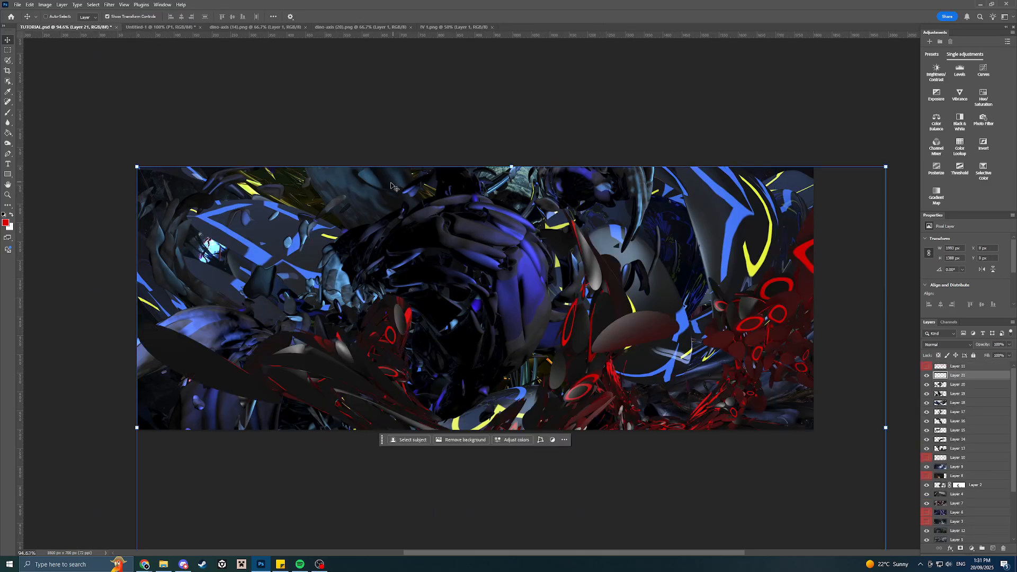
# Close dino-axis (14).png, copy the whole black render with blue and red accents into TUTORIAL.psd and position it across the banner.
pyautogui.click(296, 28)
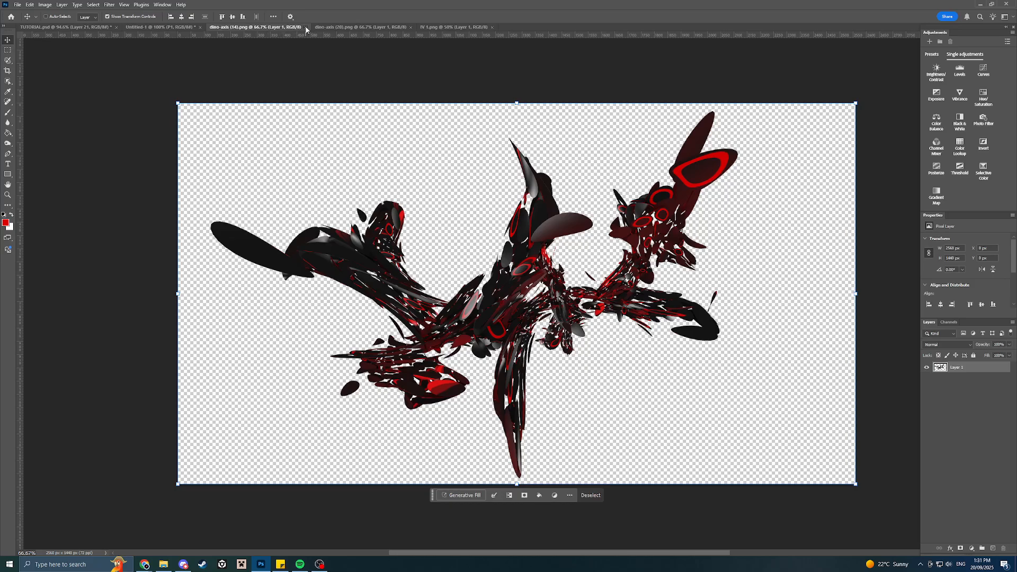
pyautogui.click(306, 27)
pyautogui.click(265, 27)
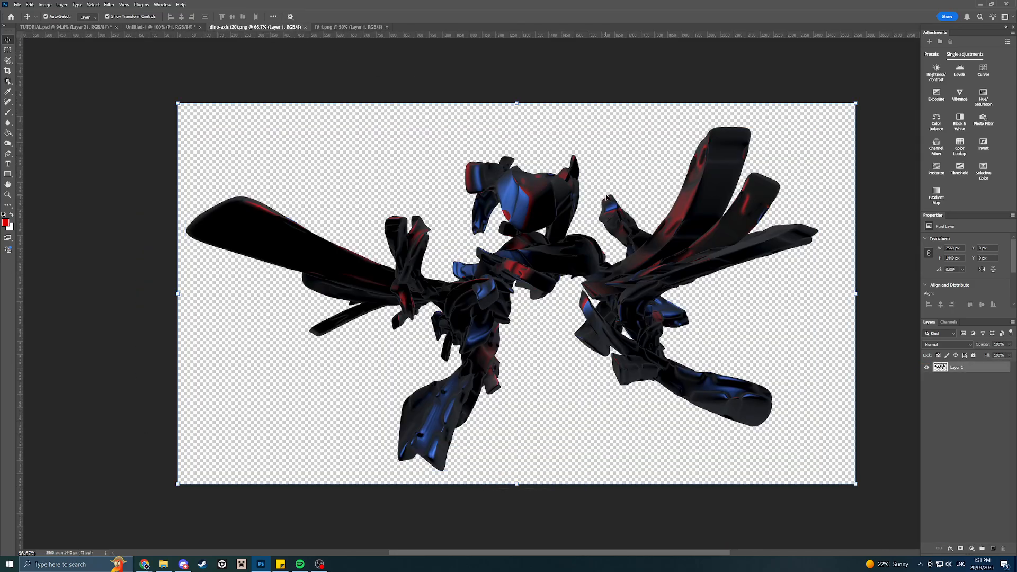
pyautogui.hotkey('ctrl', 'a')
pyautogui.hotkey('ctrl', 'c')
pyautogui.click(73, 28)
pyautogui.moveTo(638, 319); pyautogui.dragTo(445, 184)
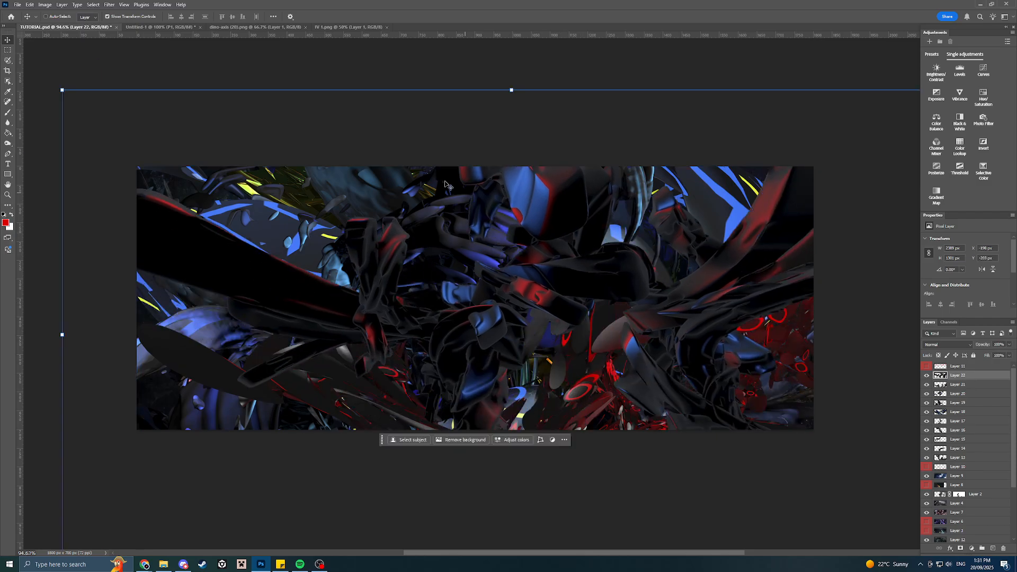
# Close the black, blue and red render's document and copy the last dark-blue striped render into TUTORIAL.psd across the banner.
pyautogui.click(274, 27)
pyautogui.click(305, 27)
pyautogui.click(273, 27)
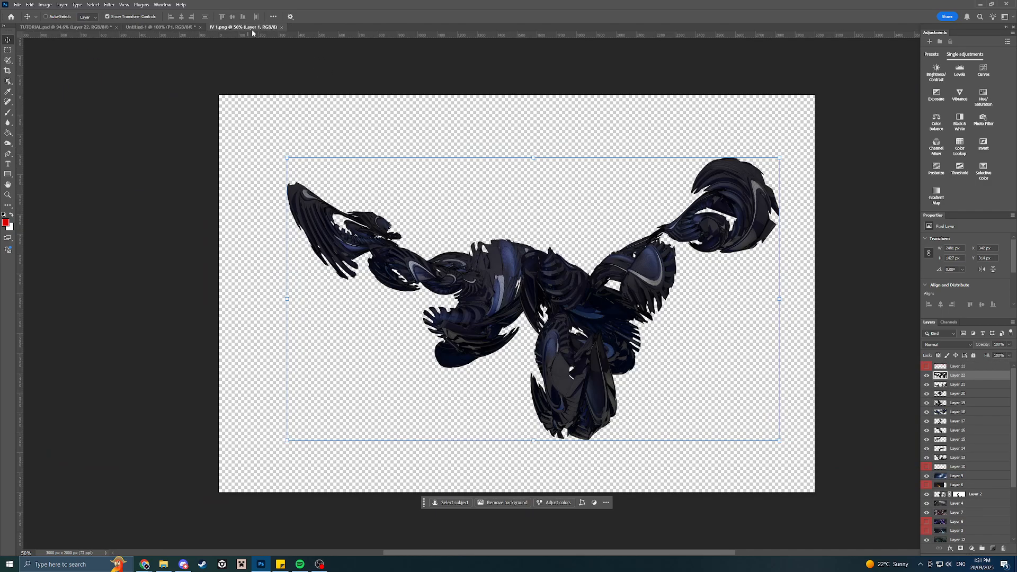
pyautogui.moveTo(532, 254); pyautogui.dragTo(637, 294)
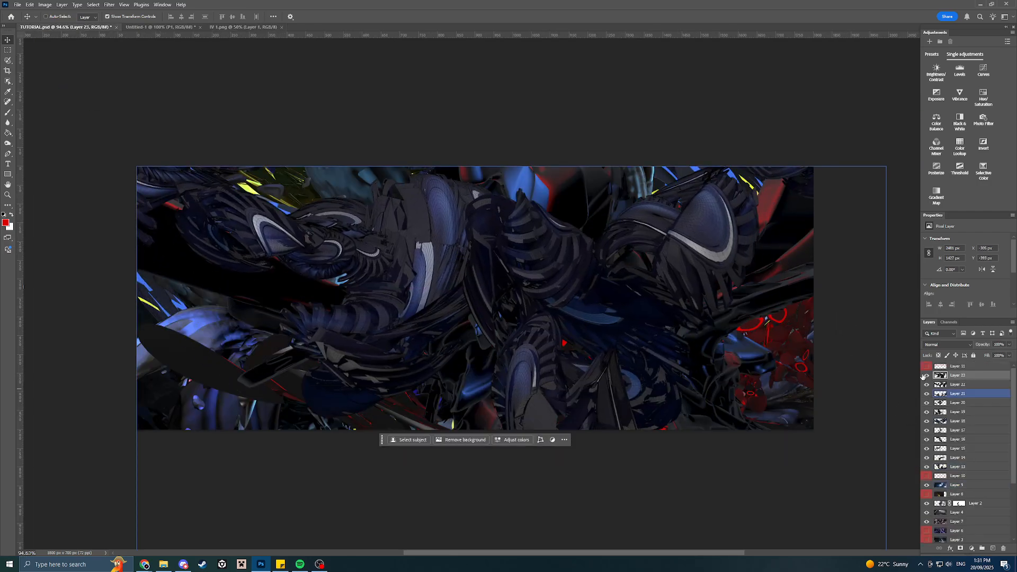
# Hide all the pasted render layers, Layer 13 to Layer 23, and move the contextual task bar above the banner.
pyautogui.moveTo(927, 375); pyautogui.dragTo(908, 462)
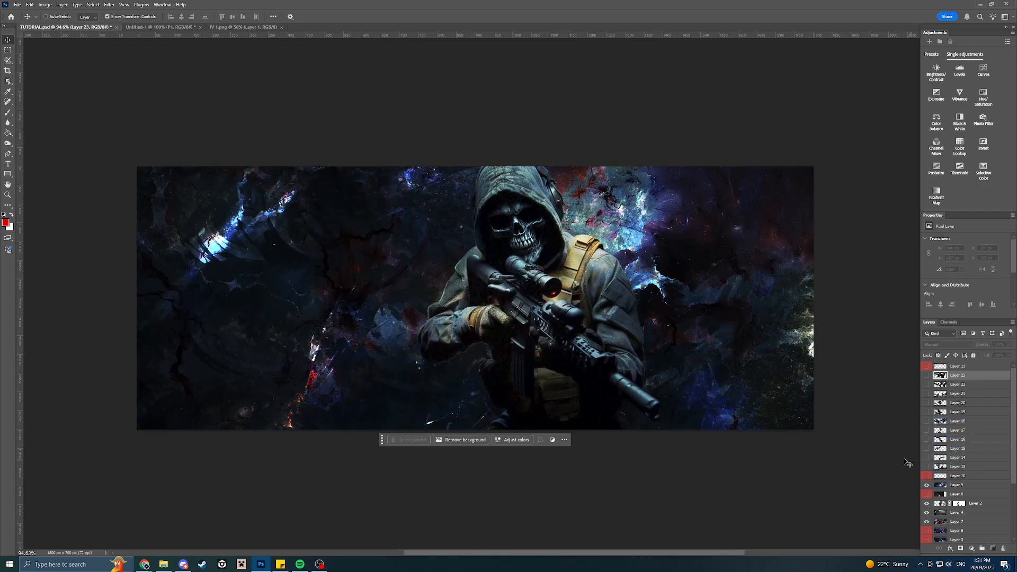
pyautogui.moveTo(382, 443); pyautogui.dragTo(374, 54)
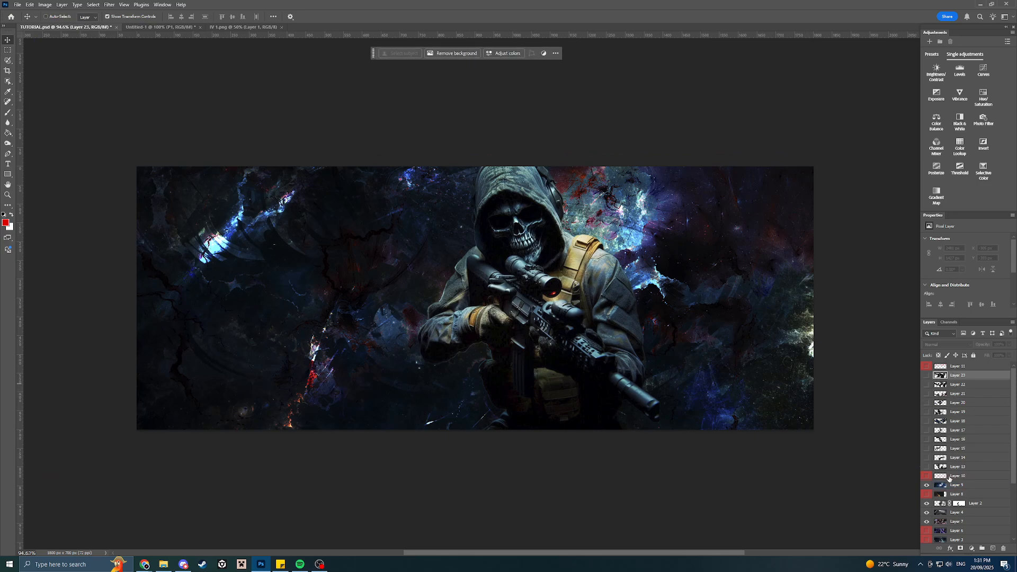
# Move the Layer 10 sketch directly beneath Layer 11 and view each red placement sketch in turn, hiding both again.
pyautogui.click(927, 367)
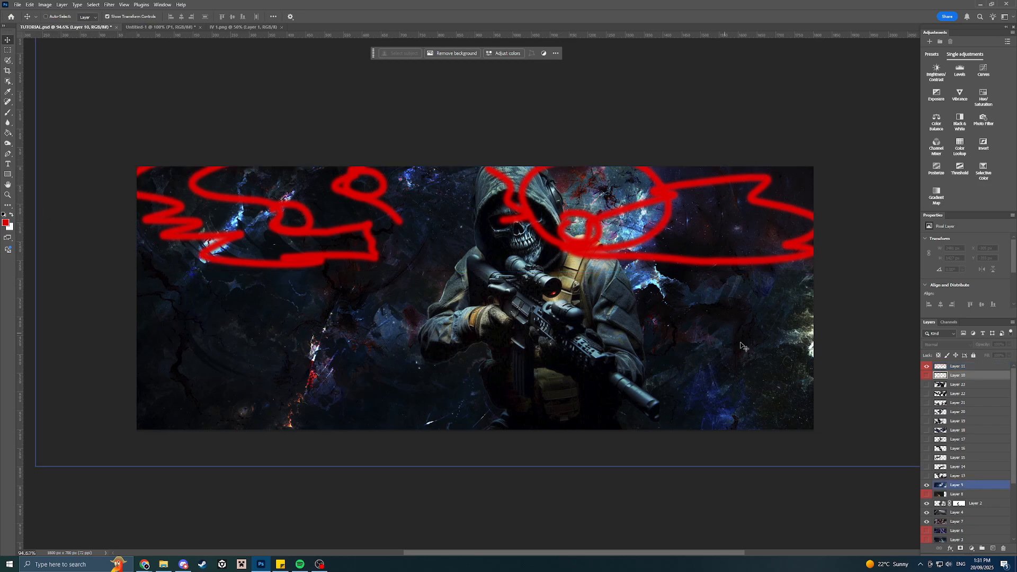
pyautogui.click(927, 366)
pyautogui.click(926, 375)
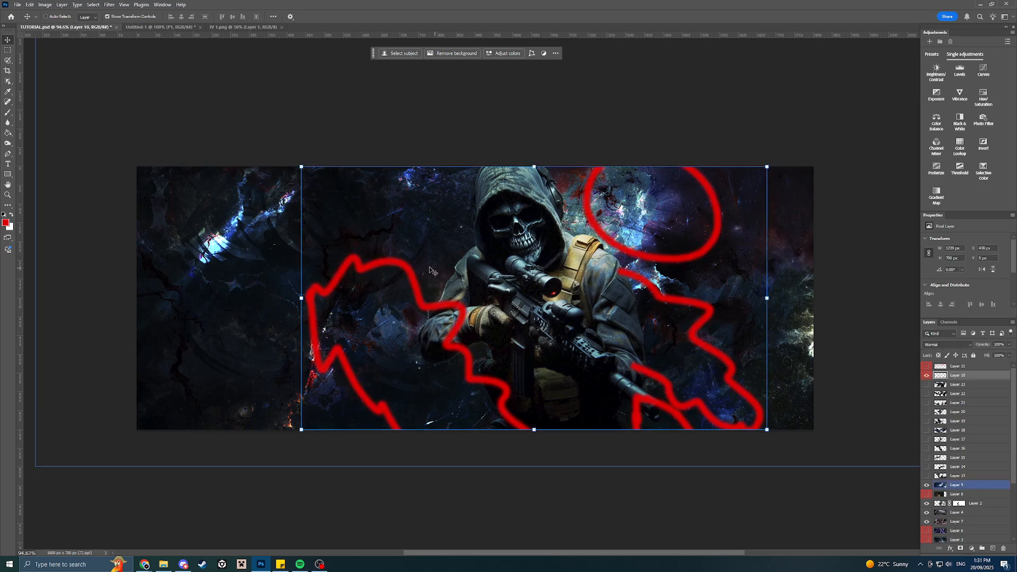
pyautogui.click(928, 375)
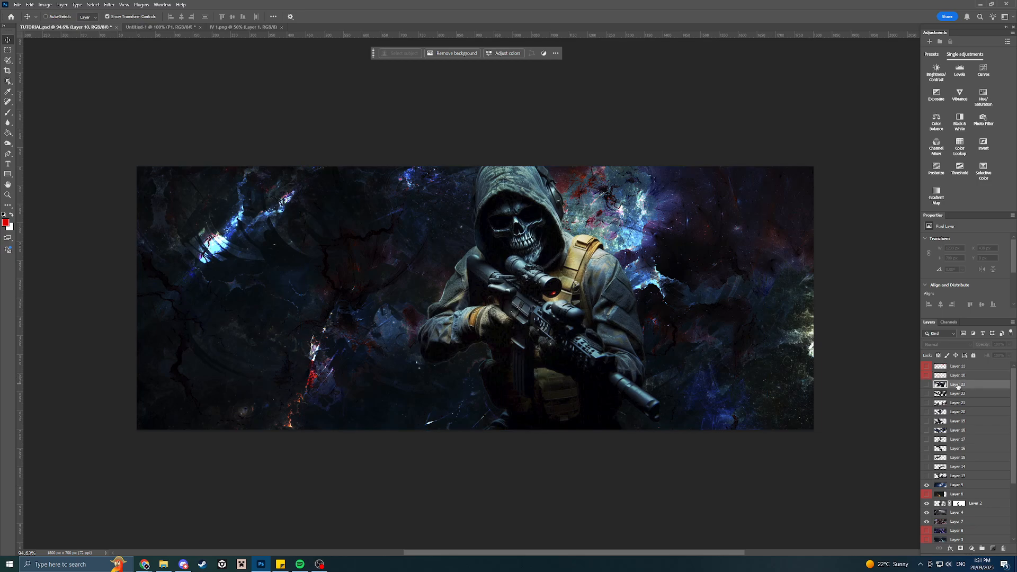
# Preview the Layer 23 and Layer 22 renders one after the other, and leave only the Layer 20 render shown.
pyautogui.click(927, 385)
pyautogui.click(926, 387)
pyautogui.click(927, 395)
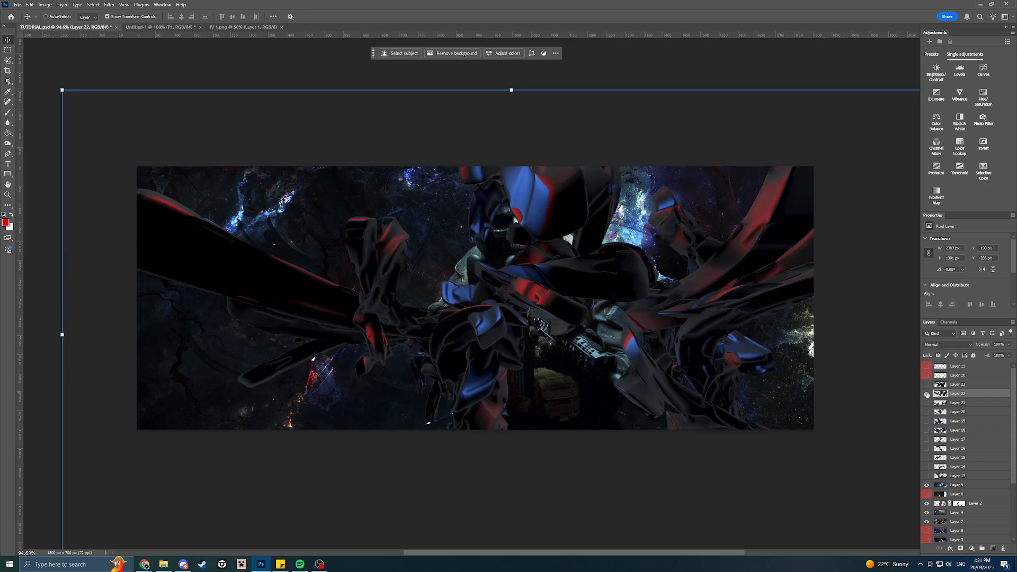
pyautogui.click(927, 394)
pyautogui.click(927, 413)
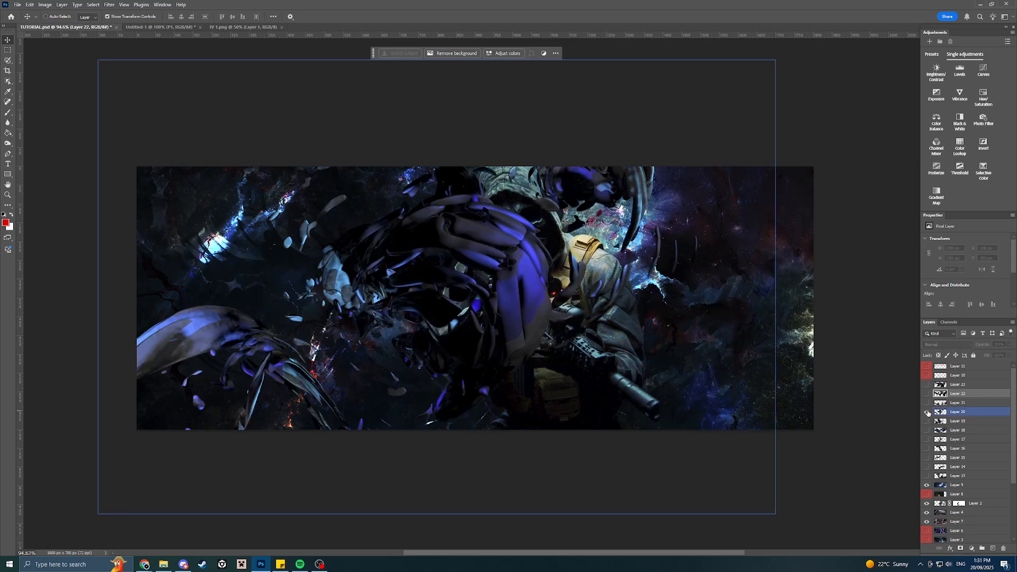
# Scale the Layer 20 render down to about 61% and rotate it clockwise beside the soldier on the banner's left half.
pyautogui.hotkey('ctrl', 't')
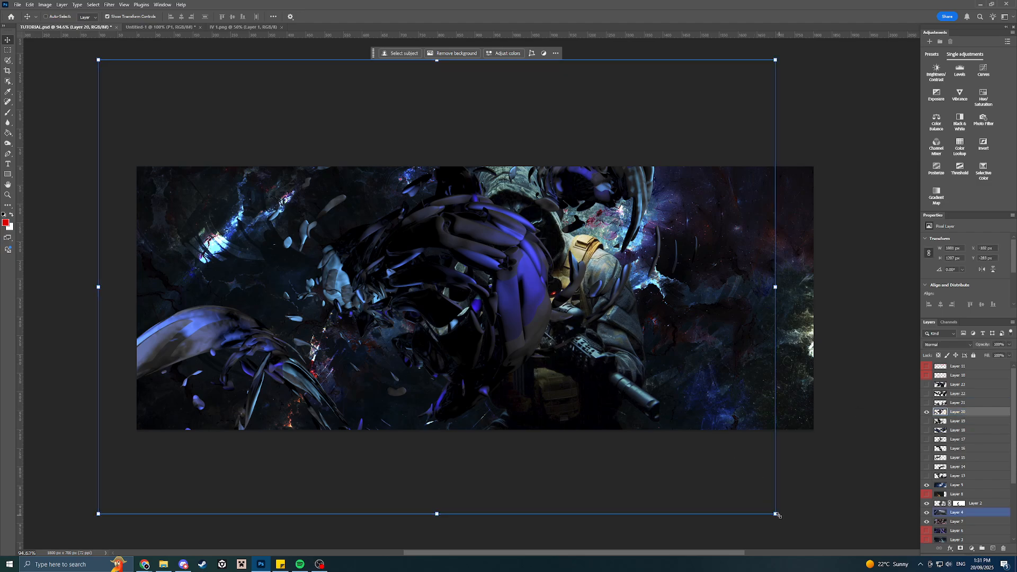
pyautogui.moveTo(775, 514); pyautogui.dragTo(644, 430)
pyautogui.moveTo(588, 344); pyautogui.dragTo(577, 378)
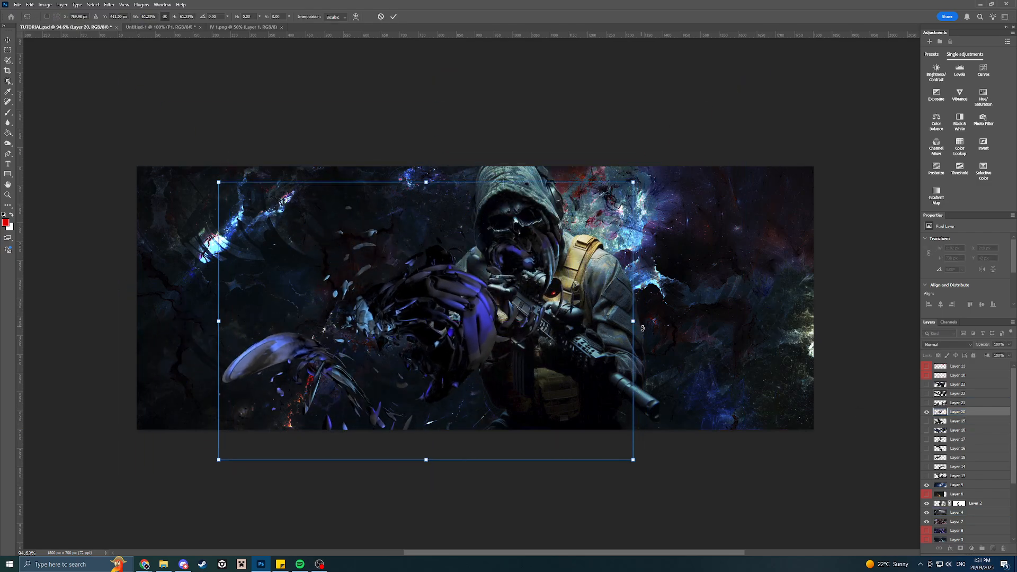
pyautogui.moveTo(643, 328); pyautogui.dragTo(566, 481)
pyautogui.press('Escape')
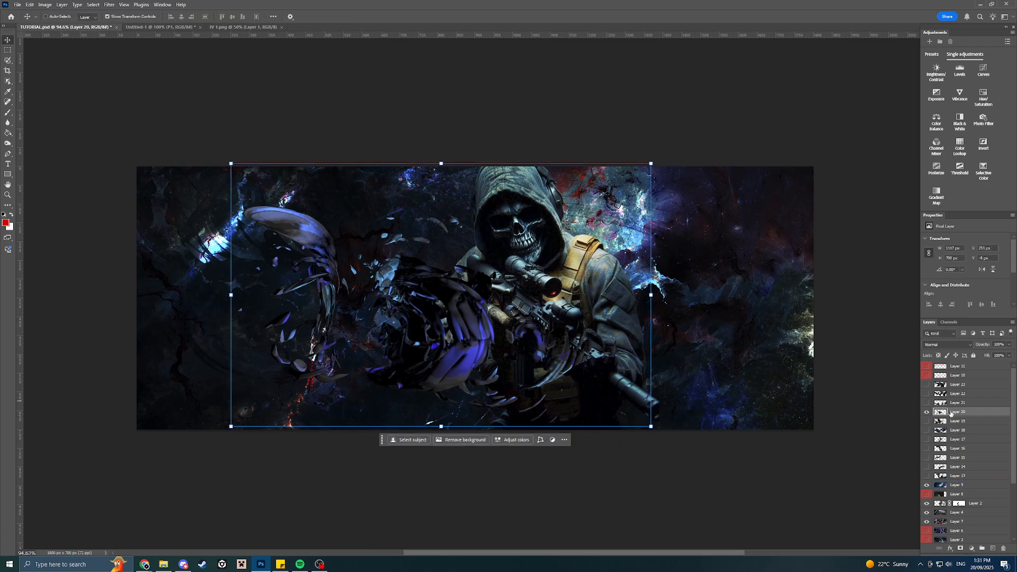
# Check the Layer 11 placement sketch, hide it again and move Layer 20 beneath the soldier's Layer 2.
pyautogui.scroll(-1, 954, 401)
pyautogui.scroll(1, 931, 377)
pyautogui.click(927, 367)
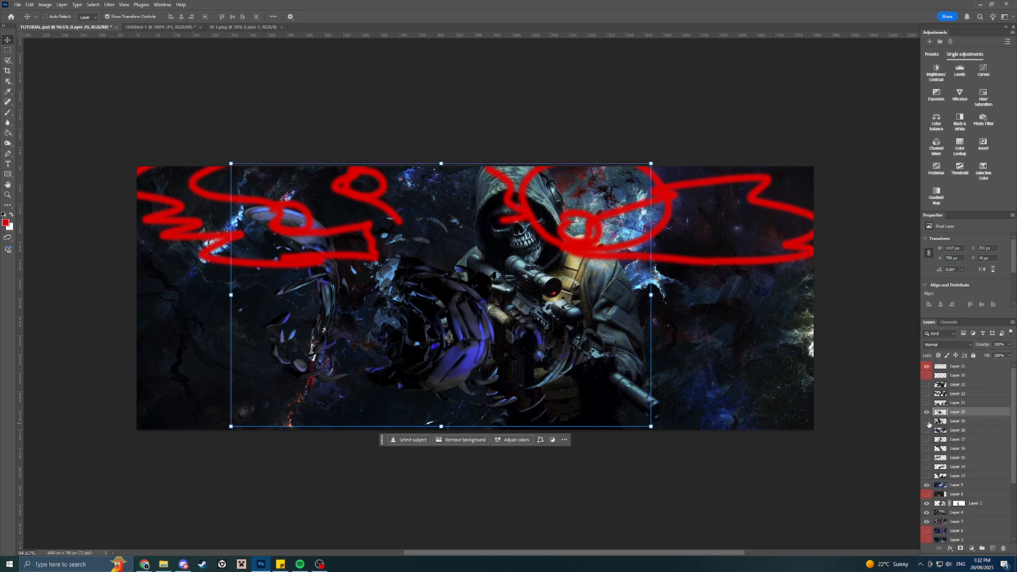
pyautogui.click(927, 367)
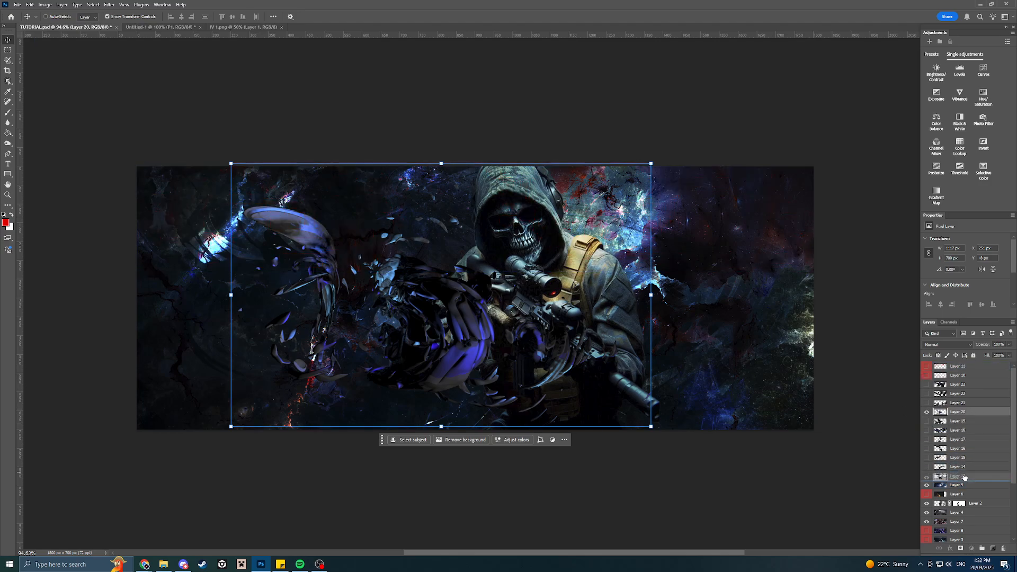
pyautogui.moveTo(964, 477); pyautogui.dragTo(969, 507)
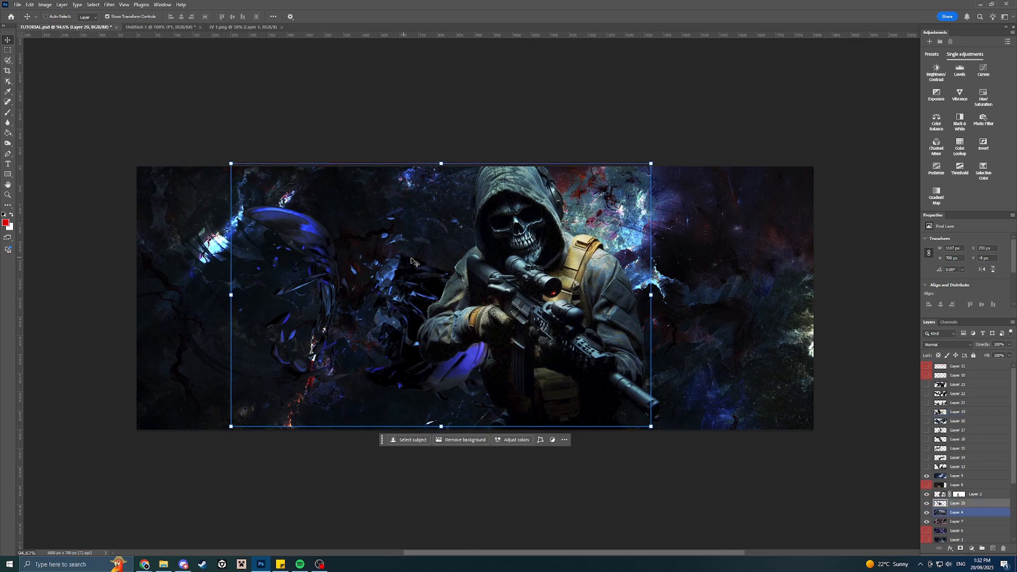
# Try the Layer 20 render in several positions behind the soldier, from the banner's left side across to its right side.
pyautogui.moveTo(496, 284); pyautogui.dragTo(406, 216)
pyautogui.moveTo(441, 264); pyautogui.dragTo(432, 236)
pyautogui.moveTo(454, 255)
pyautogui.mouseDown()
pyautogui.moveTo(447, 229)
pyautogui.moveTo(462, 258)
pyautogui.mouseUp()
pyautogui.moveTo(565, 262); pyautogui.dragTo(180, 166)
pyautogui.moveTo(338, 157); pyautogui.dragTo(635, 213)
# Rotate the Layer 20 render to about -25.5° and position it behind the soldier in the banner's upper right.
pyautogui.moveTo(855, 392); pyautogui.dragTo(863, 171)
pyautogui.moveTo(637, 308); pyautogui.dragTo(679, 352)
pyautogui.moveTo(854, 391); pyautogui.dragTo(853, 298)
pyautogui.moveTo(719, 214); pyautogui.dragTo(705, 242)
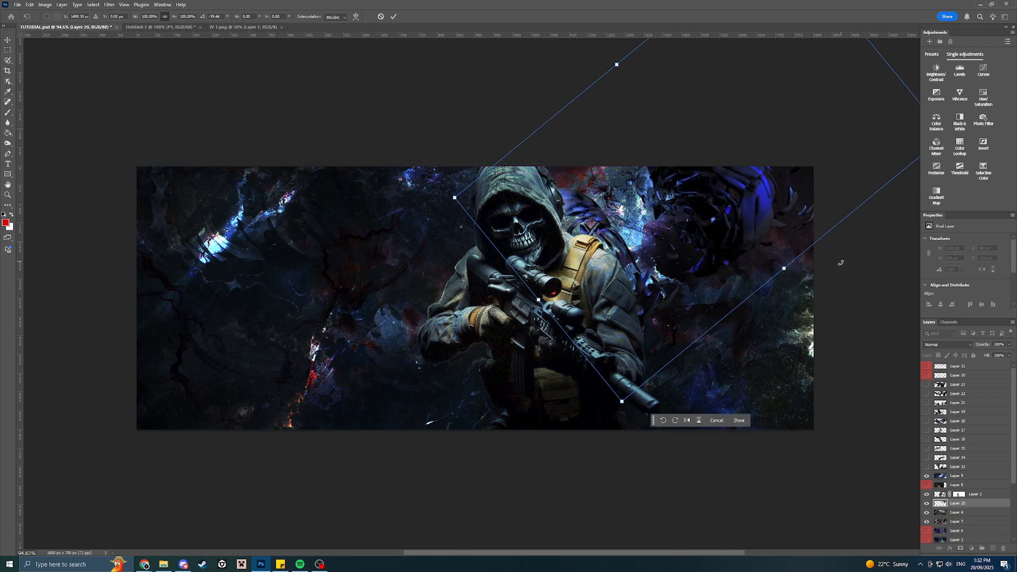
pyautogui.moveTo(841, 263); pyautogui.dragTo(787, 315)
pyautogui.moveTo(684, 187); pyautogui.dragTo(698, 229)
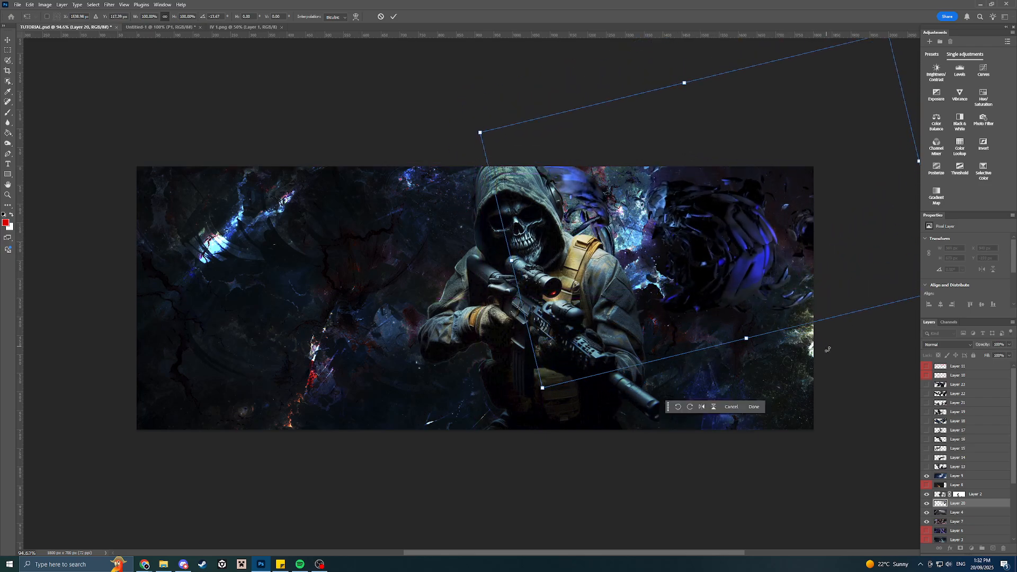
pyautogui.moveTo(827, 350); pyautogui.dragTo(841, 321)
pyautogui.moveTo(761, 256)
pyautogui.mouseDown()
pyautogui.moveTo(762, 244)
pyautogui.moveTo(759, 255)
pyautogui.mouseUp()
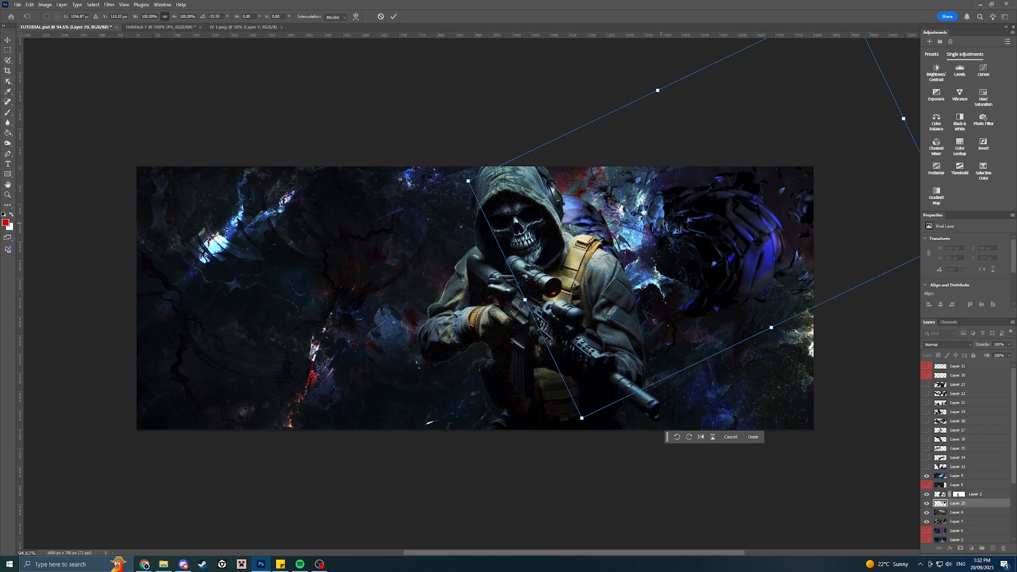
# Move the Layer 20 render to the banner's left half, duplicate it and place the copy on the right half.
pyautogui.moveTo(671, 246); pyautogui.dragTo(454, 245)
pyautogui.press('Escape')
pyautogui.hotkey('ctrl', 'j')
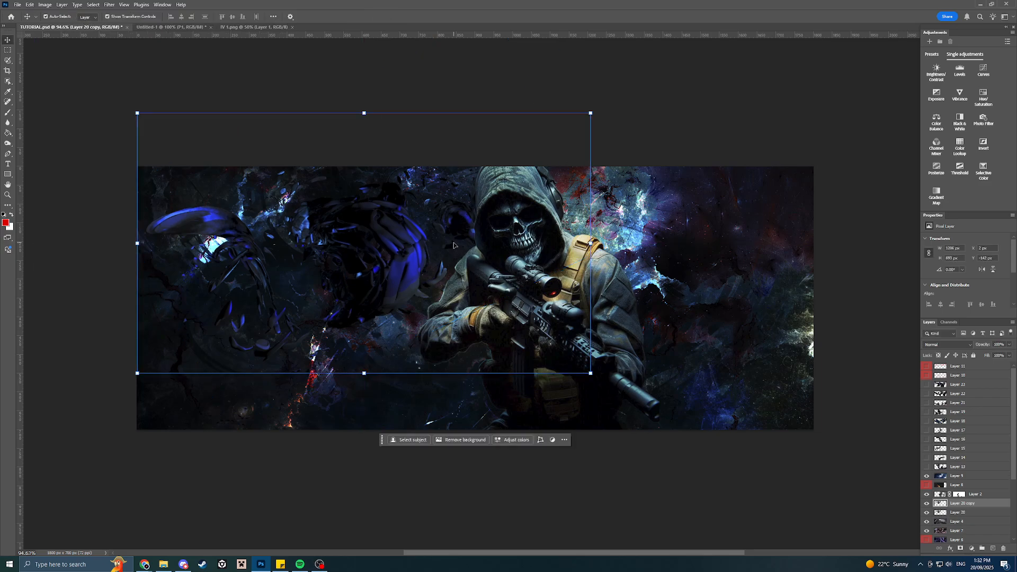
pyautogui.moveTo(374, 245); pyautogui.dragTo(673, 270)
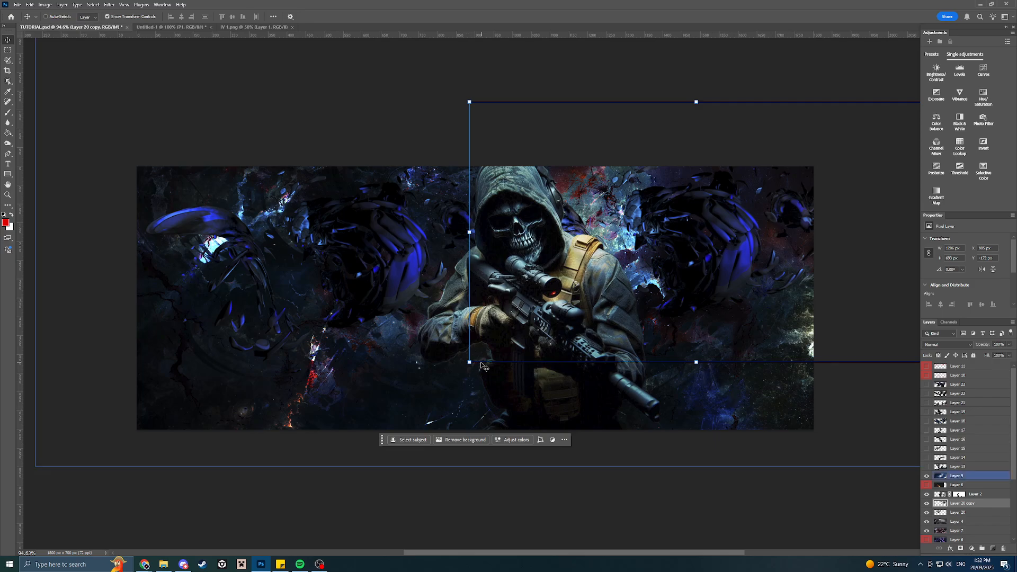
# Flip the copied render vertically, rotate it to about -22.5° and place it in the banner's upper right corner.
pyautogui.hotkey('ctrl', 't')
pyautogui.rightClick(626, 292)
pyautogui.click(655, 449)
pyautogui.moveTo(772, 251); pyautogui.dragTo(695, 268)
pyautogui.moveTo(859, 337); pyautogui.dragTo(847, 140)
pyautogui.moveTo(644, 245); pyautogui.dragTo(673, 282)
pyautogui.moveTo(818, 389); pyautogui.dragTo(725, 64)
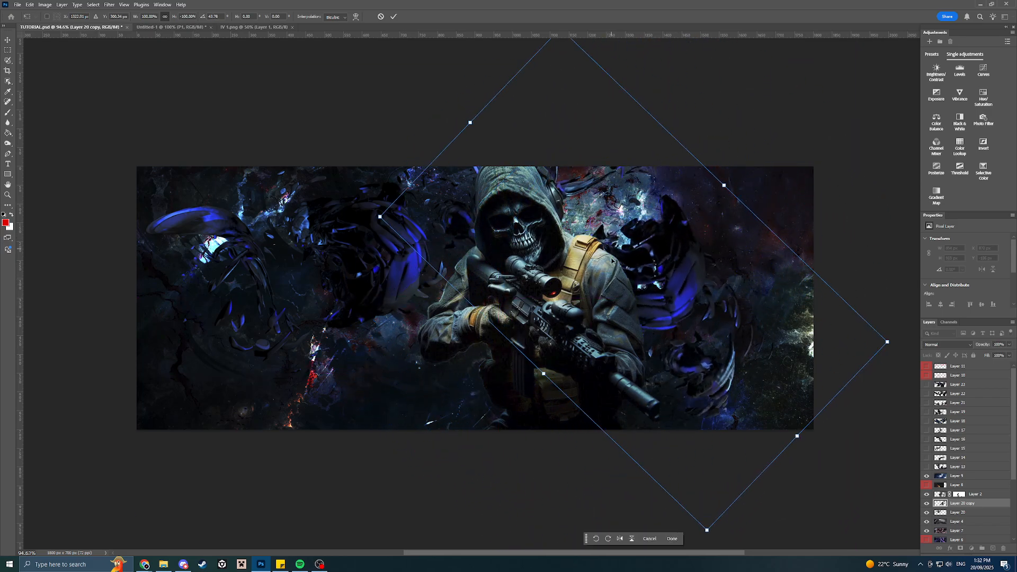
pyautogui.moveTo(664, 325); pyautogui.dragTo(726, 312)
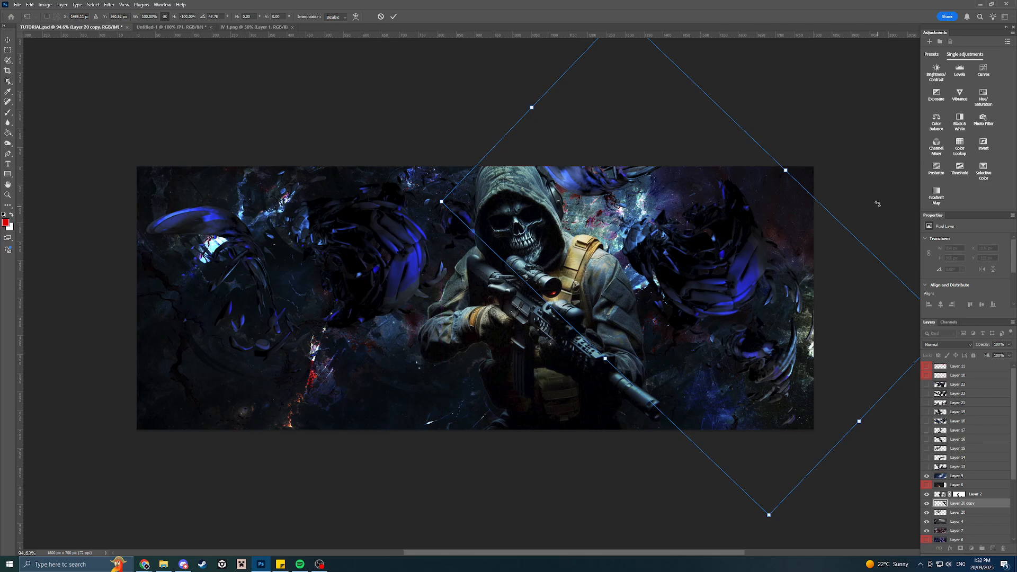
pyautogui.moveTo(877, 204); pyautogui.dragTo(713, 80)
pyautogui.moveTo(689, 300); pyautogui.dragTo(699, 238)
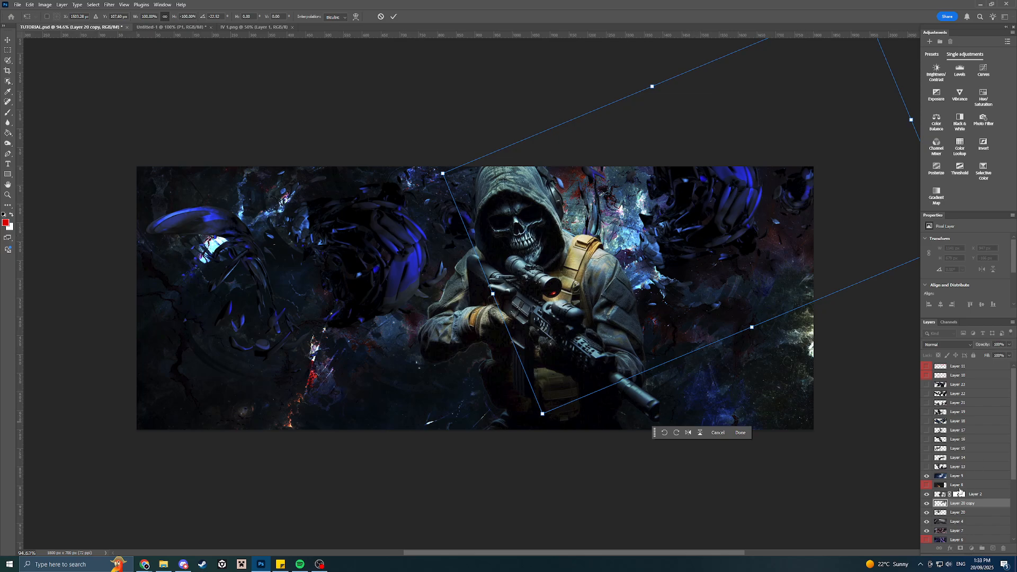
# Flip the original Layer 20 render horizontally and vertically, position it in the banner's upper left and select the Background layer.
pyautogui.click(966, 512)
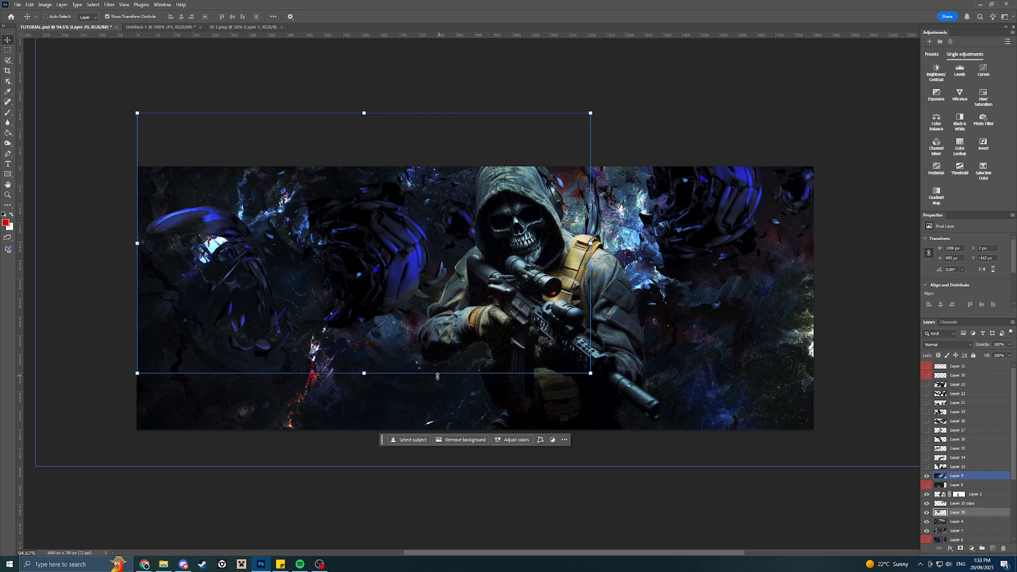
pyautogui.moveTo(437, 383); pyautogui.dragTo(279, 118)
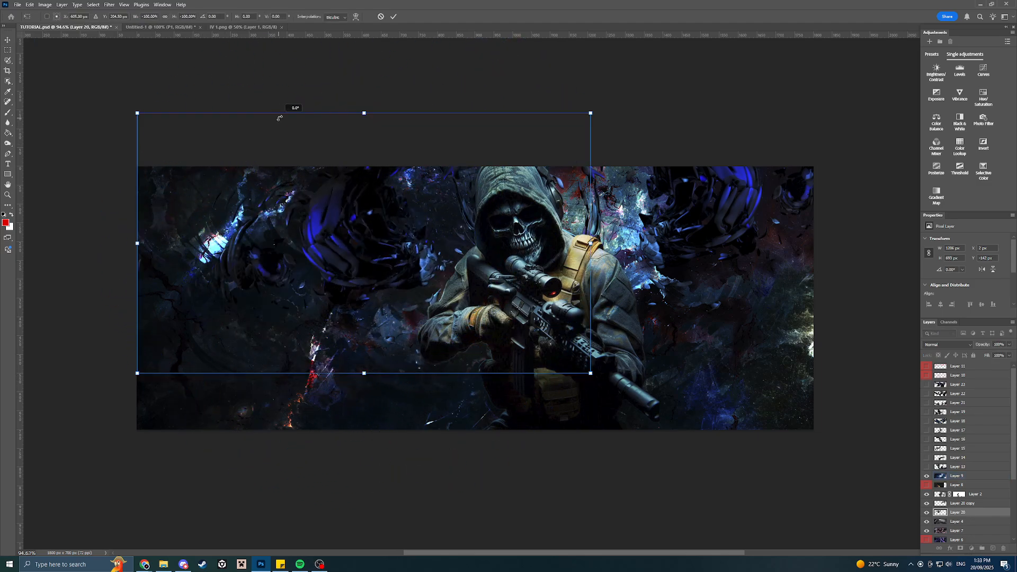
pyautogui.moveTo(370, 228); pyautogui.dragTo(350, 234)
pyautogui.moveTo(350, 233)
pyautogui.mouseDown()
pyautogui.moveTo(310, 261)
pyautogui.moveTo(312, 185)
pyautogui.moveTo(283, 178)
pyautogui.moveTo(360, 258)
pyautogui.moveTo(391, 227)
pyautogui.moveTo(364, 203)
pyautogui.moveTo(354, 255)
pyautogui.moveTo(357, 236)
pyautogui.mouseUp()
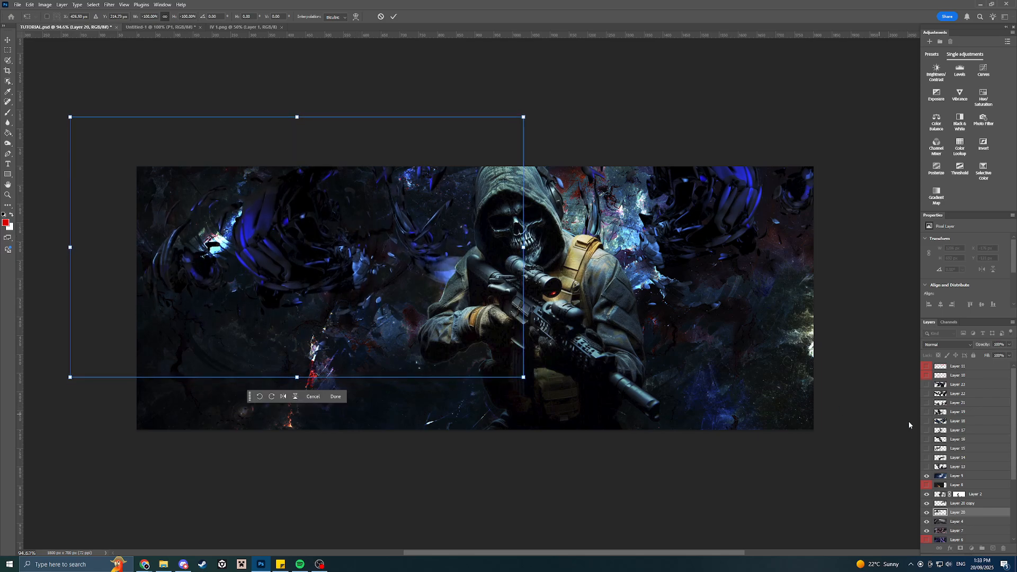
pyautogui.scroll(-10, 974, 507)
pyautogui.click(961, 539)
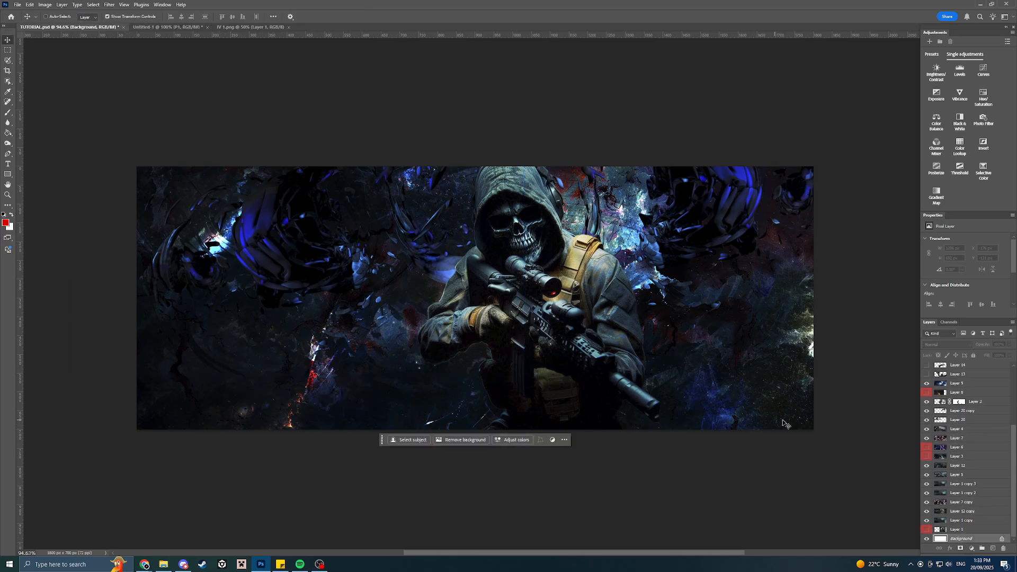
# Hide the Layer 20 and Layer 20 copy renders.
pyautogui.scroll(-5, 752, 416)
pyautogui.scroll(4, 820, 417)
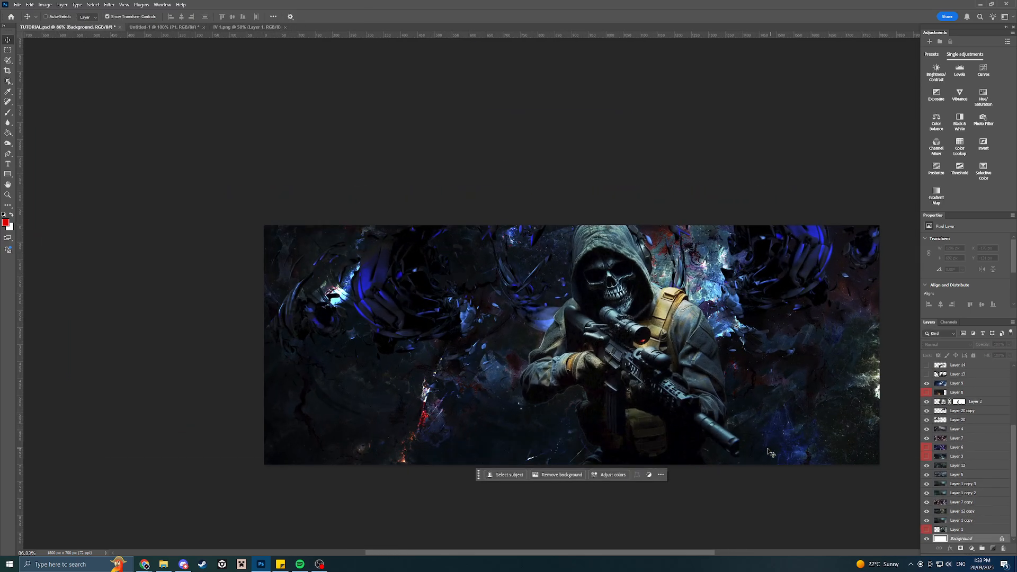
pyautogui.scroll(2, 767, 454)
pyautogui.moveTo(575, 551); pyautogui.dragTo(603, 553)
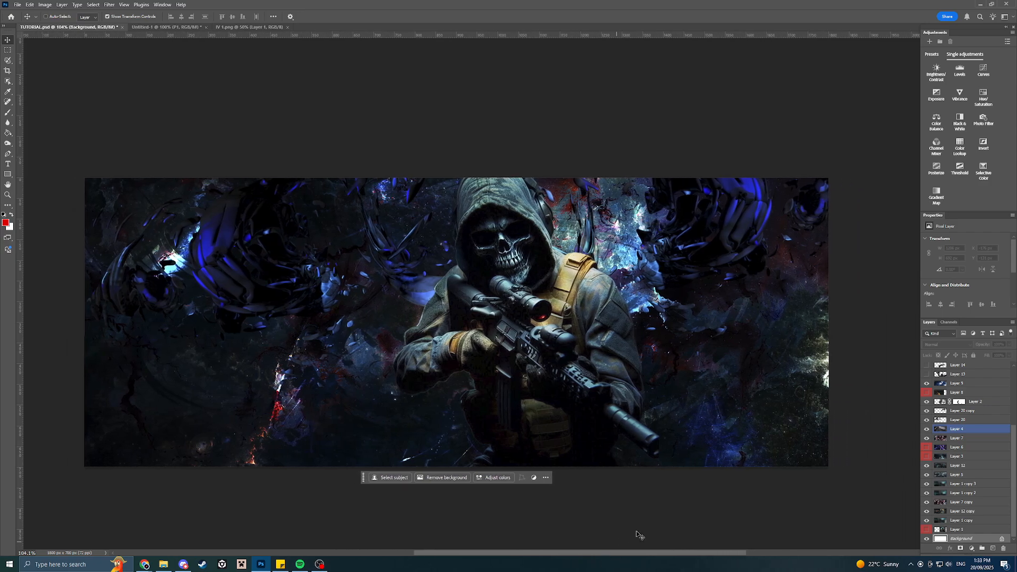
pyautogui.scroll(3, 963, 431)
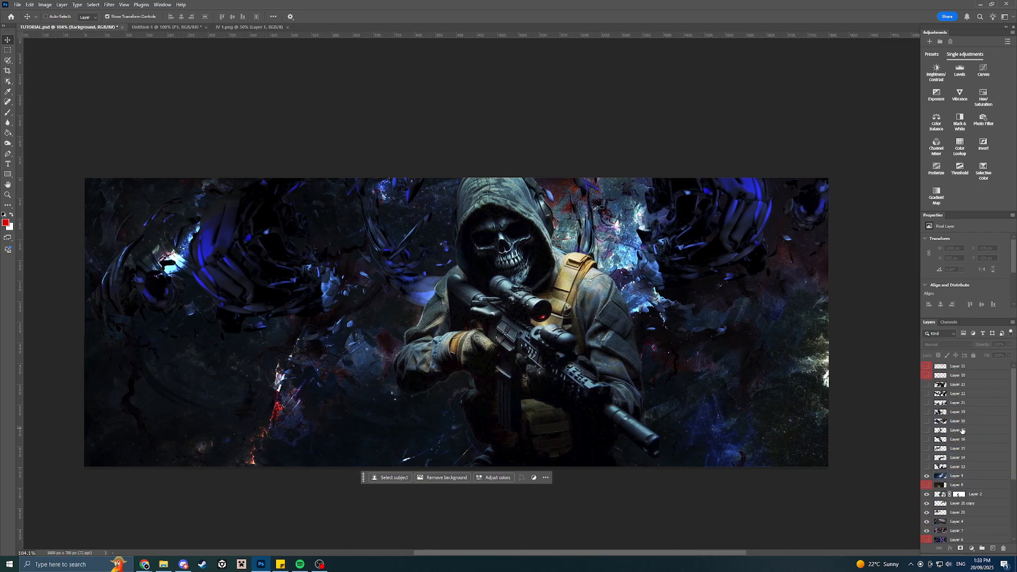
pyautogui.click(926, 475)
pyautogui.click(927, 484)
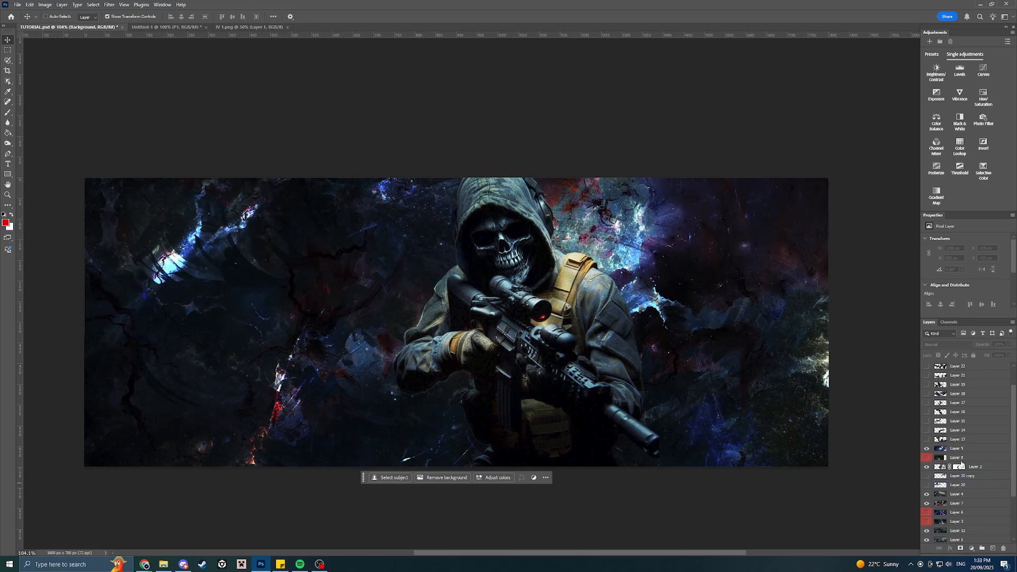
# Show the Layer 22 render and try scaling it down to about 53.6% over the soldier.
pyautogui.click(927, 384)
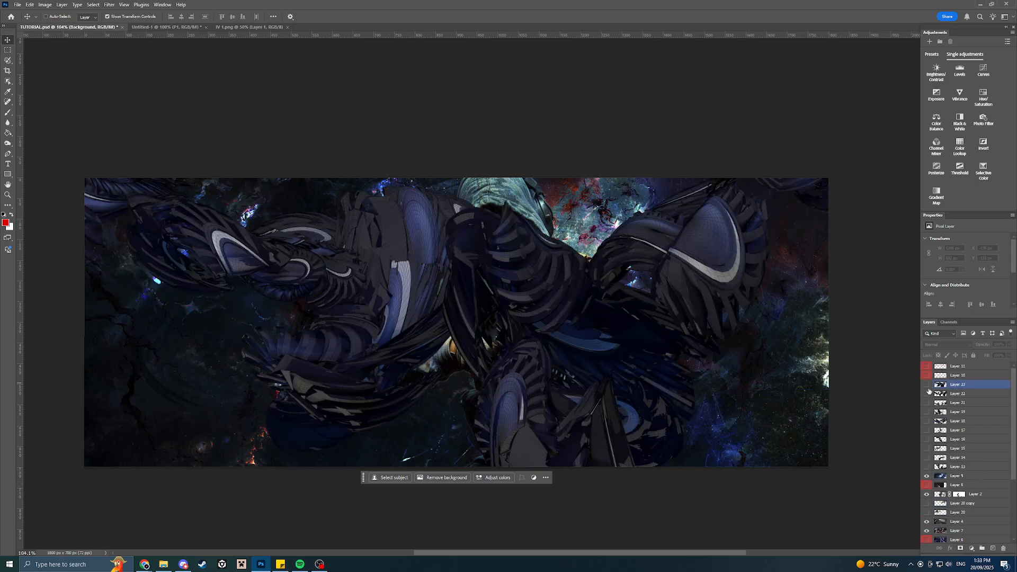
pyautogui.click(927, 394)
pyautogui.hotkey('ctrl', 't')
pyautogui.hotkey('ctrl', '0')
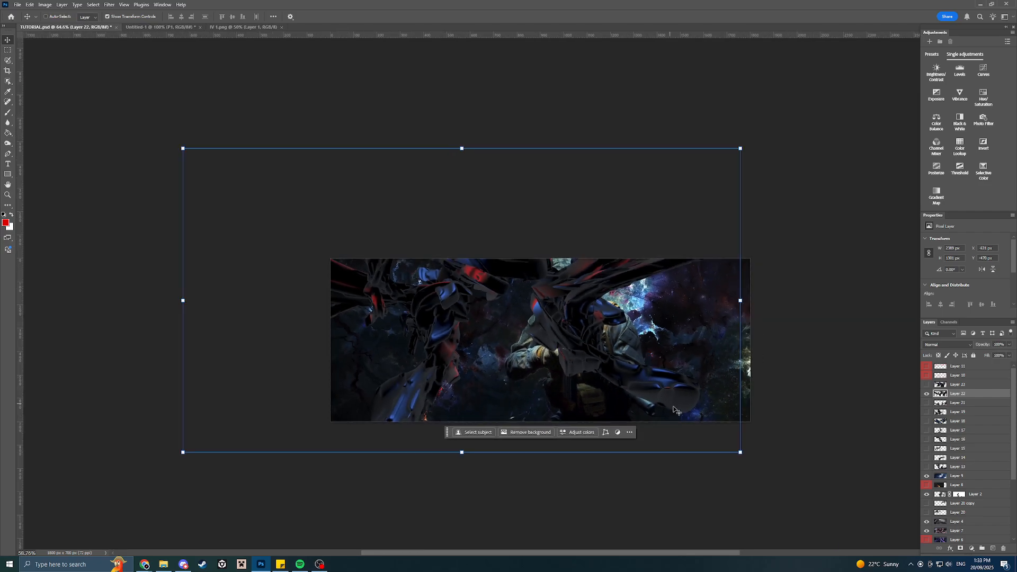
pyautogui.moveTo(741, 447); pyautogui.dragTo(613, 384)
pyautogui.moveTo(592, 307); pyautogui.dragTo(666, 379)
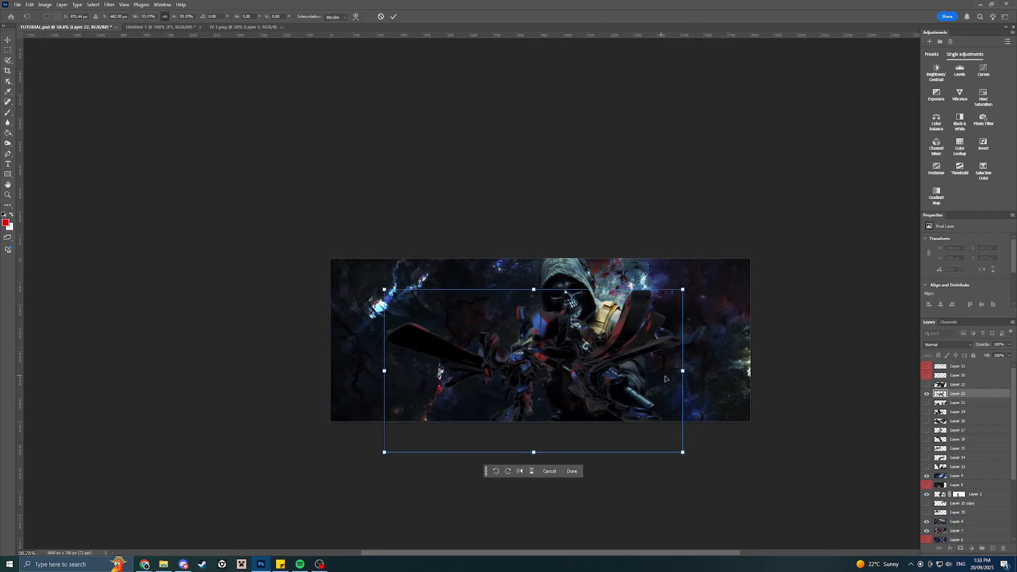
pyautogui.hotkey('ctrl', 'z')
pyautogui.hotkey('ctrl', 'z')
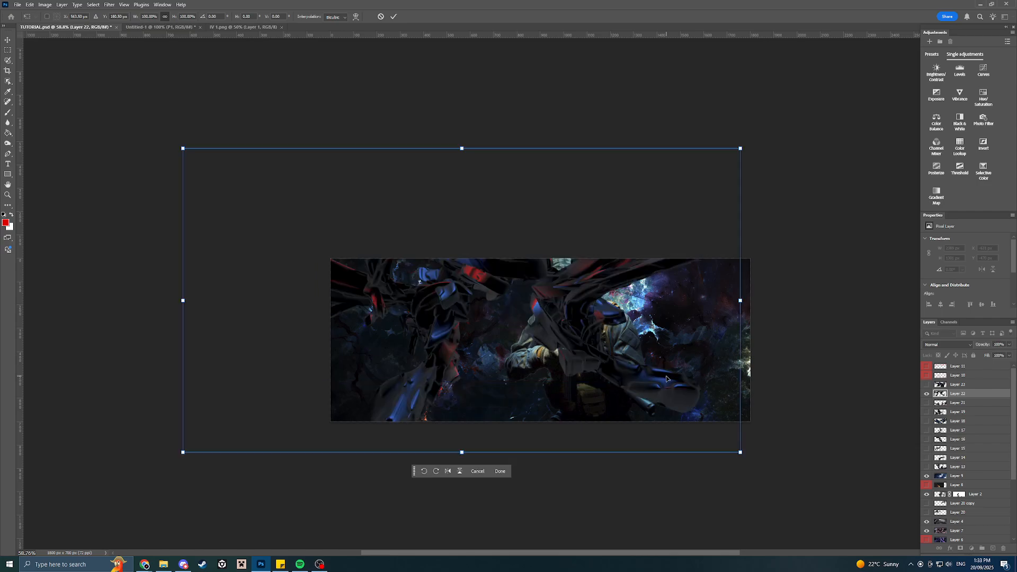
pyautogui.press('Return')
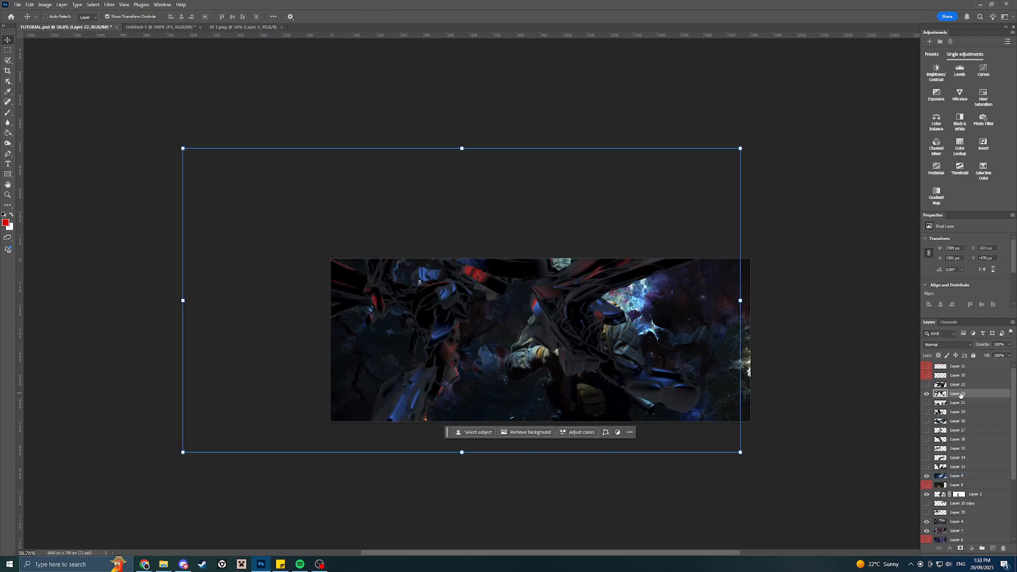
# Restack the Layer 22 render beneath Layer 9, try it in a new position, and delete the layer.
pyautogui.moveTo(959, 394); pyautogui.dragTo(941, 479)
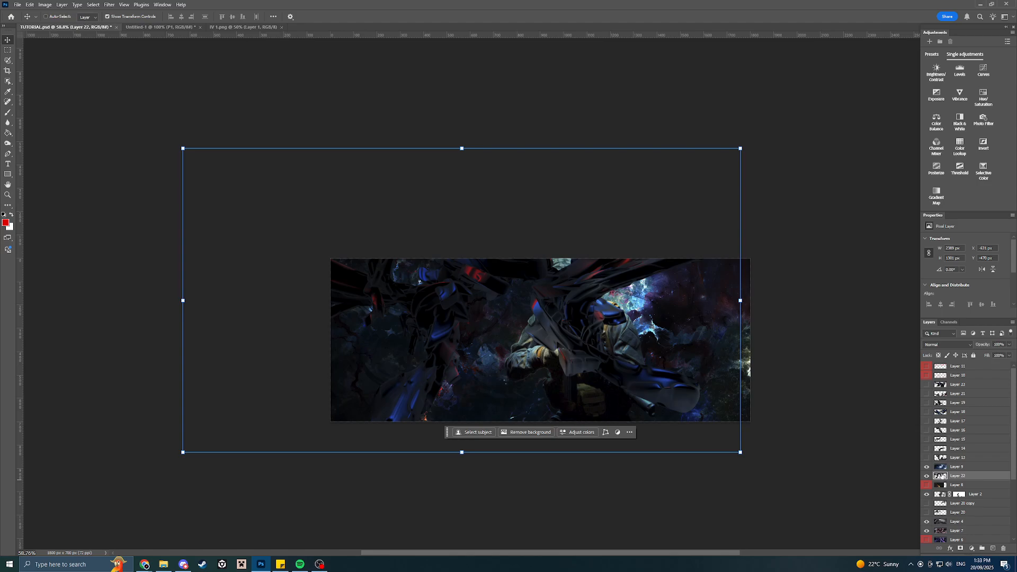
pyautogui.click(927, 468)
pyautogui.click(926, 469)
pyautogui.moveTo(566, 315); pyautogui.dragTo(757, 379)
pyautogui.moveTo(742, 329); pyautogui.dragTo(448, 247)
pyautogui.moveTo(623, 259); pyautogui.dragTo(660, 343)
pyautogui.scroll(5, 640, 371)
pyautogui.scroll(1, 640, 375)
pyautogui.press('Return')
pyautogui.press('Delete')
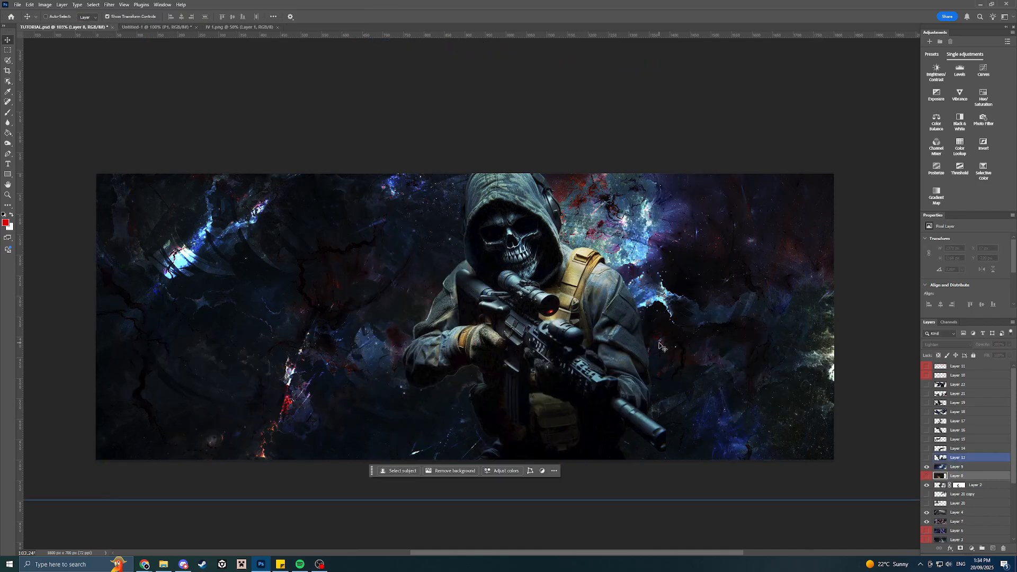
# Show the Layer 23 render, scale it down and rotate it to about 48.6° over the banner's left half.
pyautogui.click(927, 385)
pyautogui.click(961, 386)
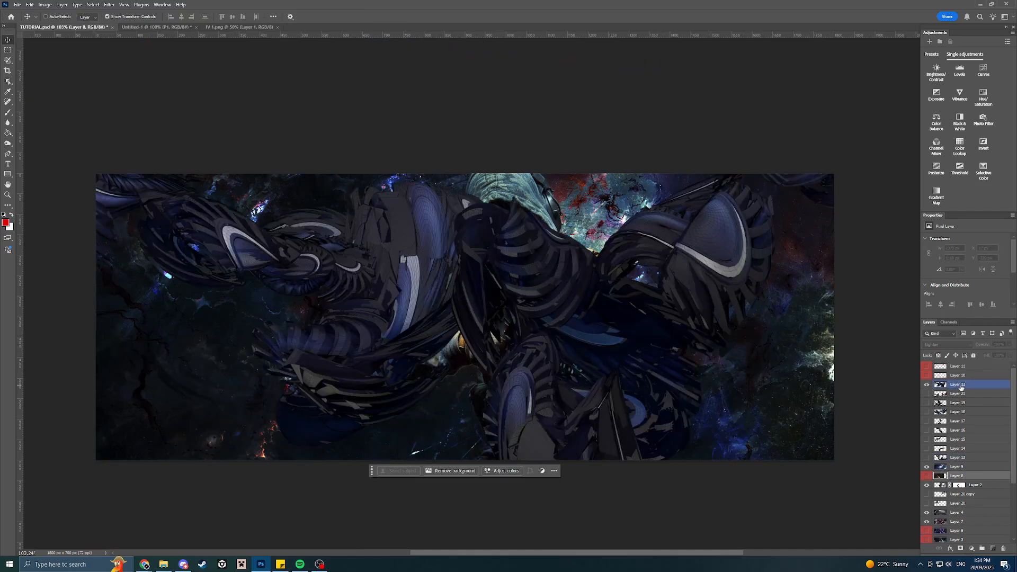
pyautogui.moveTo(559, 384); pyautogui.dragTo(557, 414)
pyautogui.scroll(-6, 607, 389)
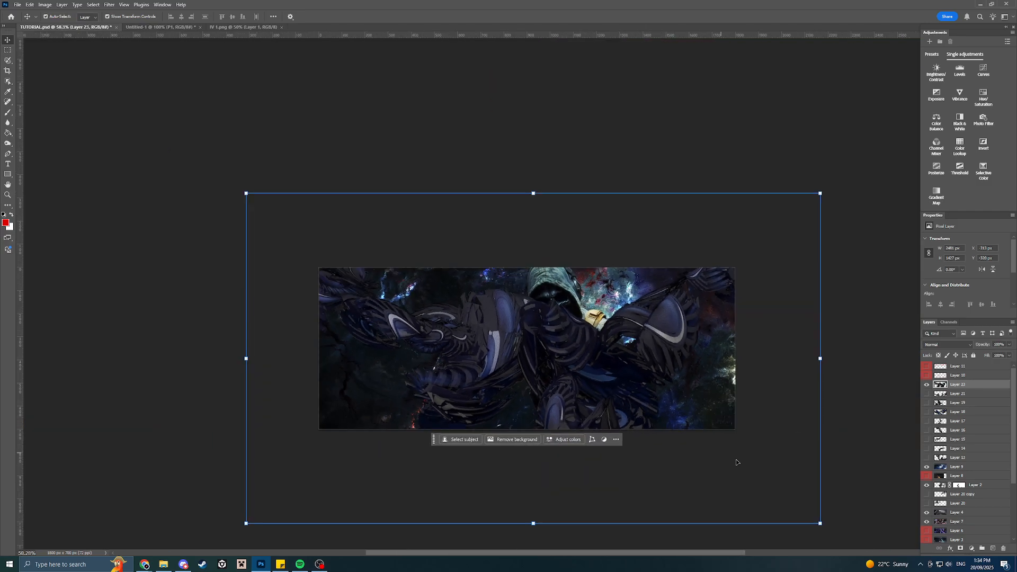
pyautogui.moveTo(823, 524); pyautogui.dragTo(705, 458)
pyautogui.scroll(4, 625, 402)
pyautogui.moveTo(686, 336); pyautogui.dragTo(725, 399)
pyautogui.moveTo(810, 404); pyautogui.dragTo(474, 376)
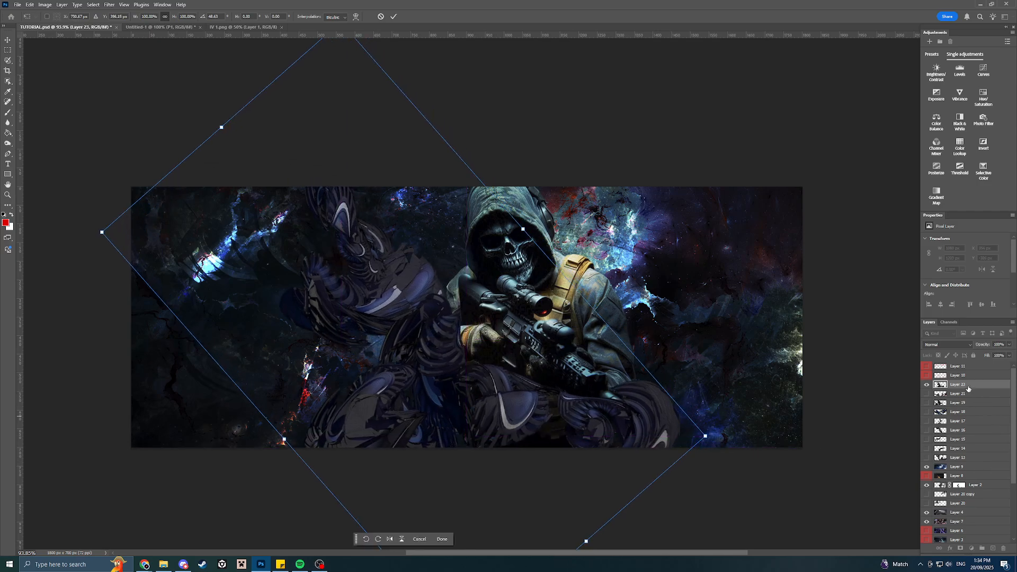
# Restack Layer 23 beneath Layer 2, adjust its size and position behind the soldier's left side, and duplicate it.
pyautogui.moveTo(968, 389); pyautogui.dragTo(974, 487)
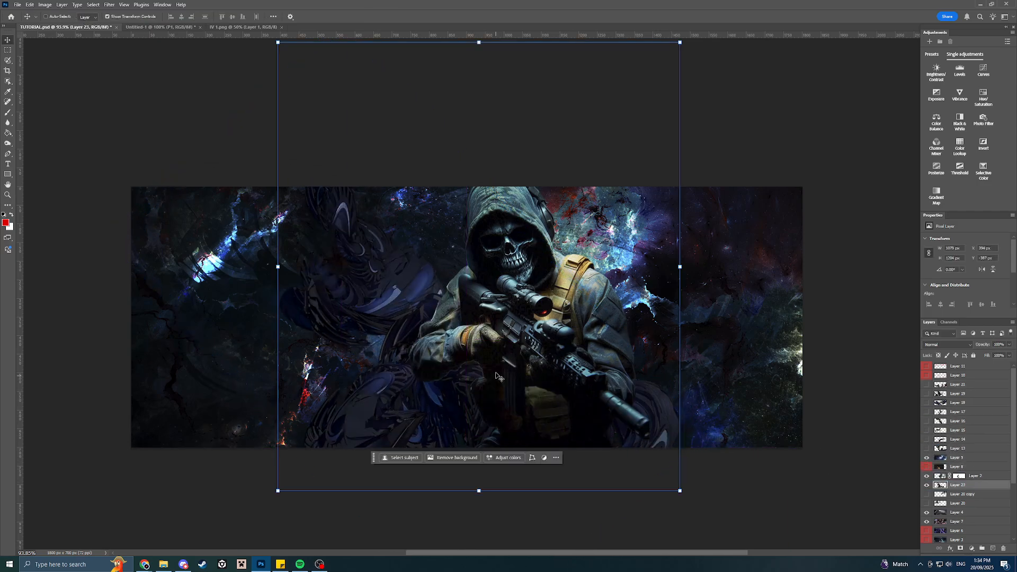
pyautogui.moveTo(548, 392); pyautogui.dragTo(579, 353)
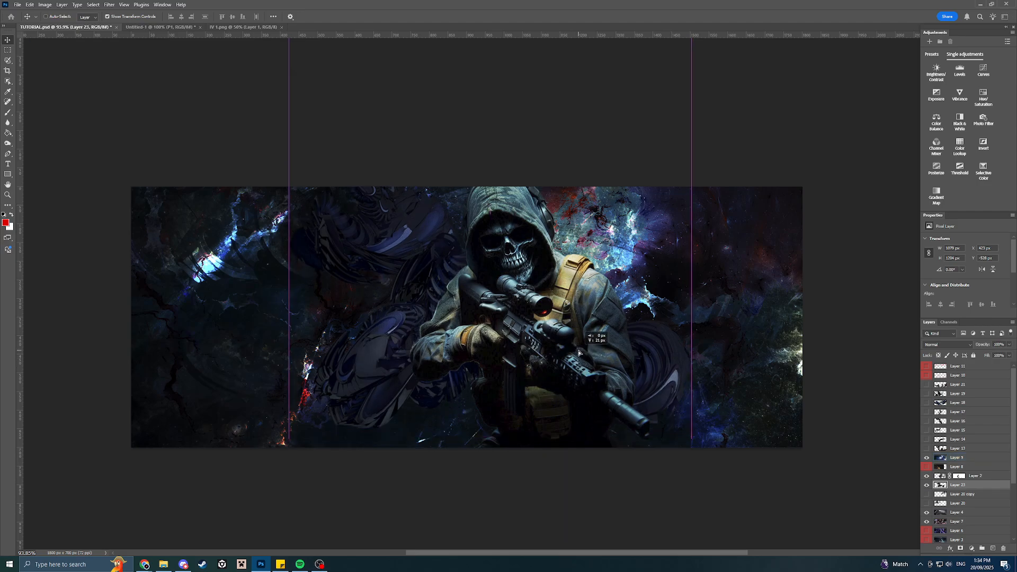
pyautogui.moveTo(699, 358); pyautogui.dragTo(507, 243)
pyautogui.moveTo(502, 320); pyautogui.dragTo(599, 386)
pyautogui.moveTo(749, 440); pyautogui.dragTo(815, 341)
pyautogui.moveTo(653, 383); pyautogui.dragTo(604, 344)
pyautogui.moveTo(549, 350); pyautogui.dragTo(613, 384)
pyautogui.press('Return')
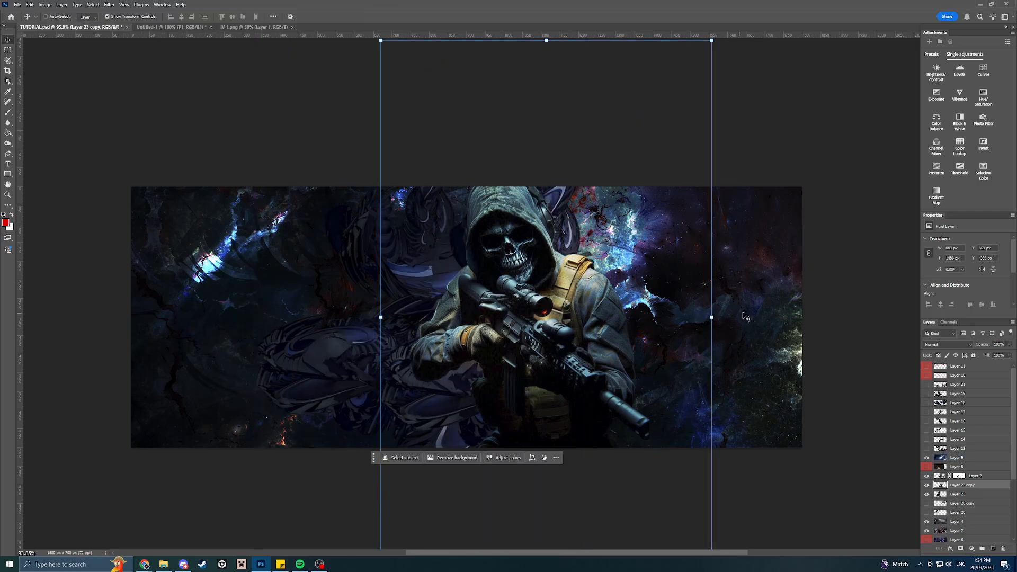
# Rotate the Layer 23 copy and position it behind the soldier across the banner's right half.
pyautogui.moveTo(731, 313); pyautogui.dragTo(702, 357)
pyautogui.hotkey('ctrl', 't')
pyautogui.moveTo(692, 263); pyautogui.dragTo(519, 515)
pyautogui.scroll(2, 630, 393)
pyautogui.moveTo(617, 401); pyautogui.dragTo(809, 361)
pyautogui.moveTo(724, 477); pyautogui.dragTo(681, 468)
pyautogui.moveTo(587, 491); pyautogui.dragTo(522, 483)
pyautogui.moveTo(710, 328); pyautogui.dragTo(710, 414)
pyautogui.moveTo(718, 426)
pyautogui.mouseDown()
pyautogui.moveTo(670, 424)
pyautogui.moveTo(765, 430)
pyautogui.moveTo(726, 385)
pyautogui.moveTo(703, 389)
pyautogui.moveTo(710, 361)
pyautogui.moveTo(713, 411)
pyautogui.mouseUp()
pyautogui.press('Return')
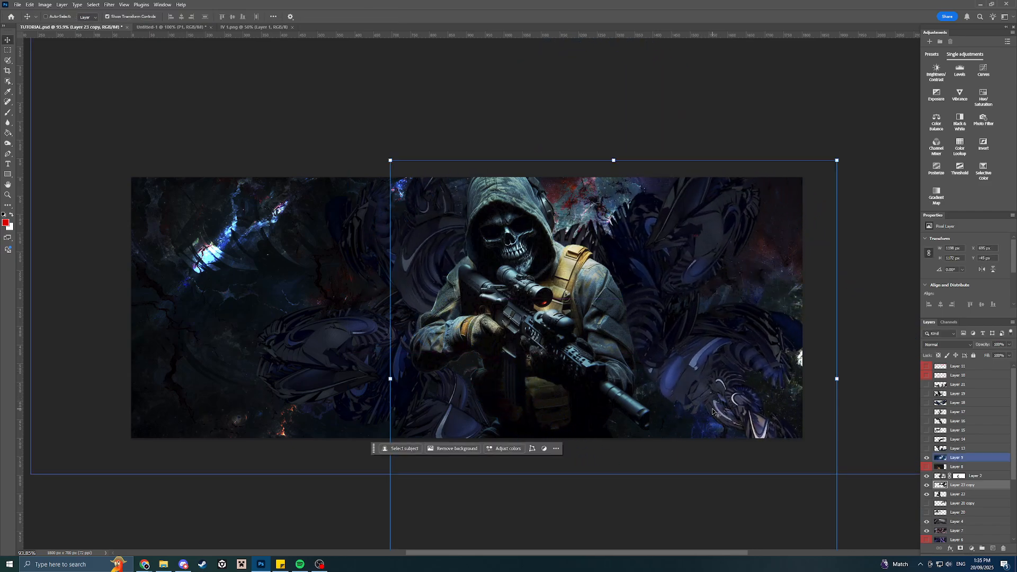
# Hide Layer 23 and its copy, and show the Layer 13 render.
pyautogui.click(927, 485)
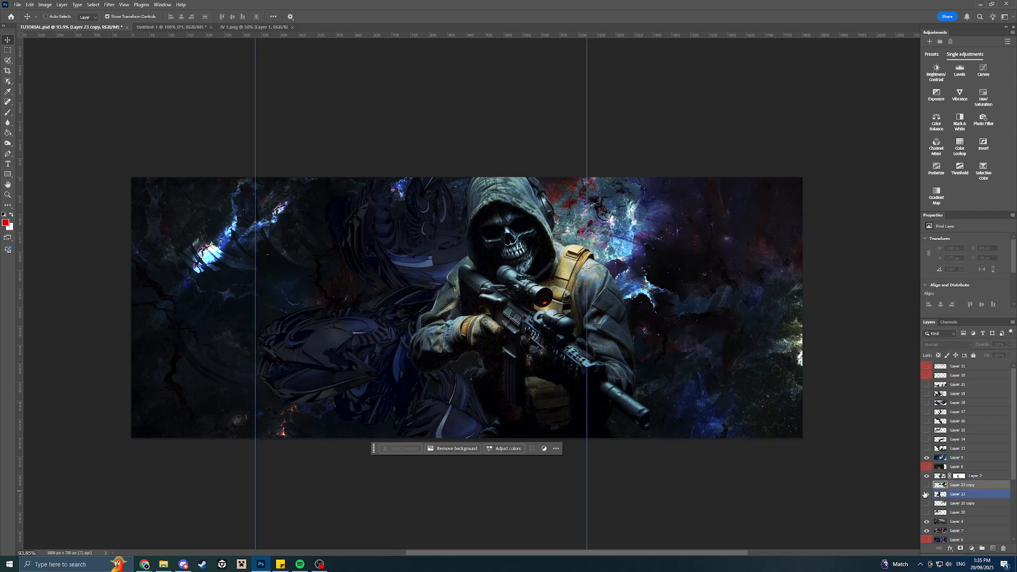
pyautogui.click(927, 494)
pyautogui.click(926, 450)
pyautogui.click(958, 449)
# Scale the Layer 13 render to 49.63% and center it roughly over the banner.
pyautogui.moveTo(639, 409); pyautogui.dragTo(610, 242)
pyautogui.scroll(-6, 666, 343)
pyautogui.hotkey('ctrl', 't')
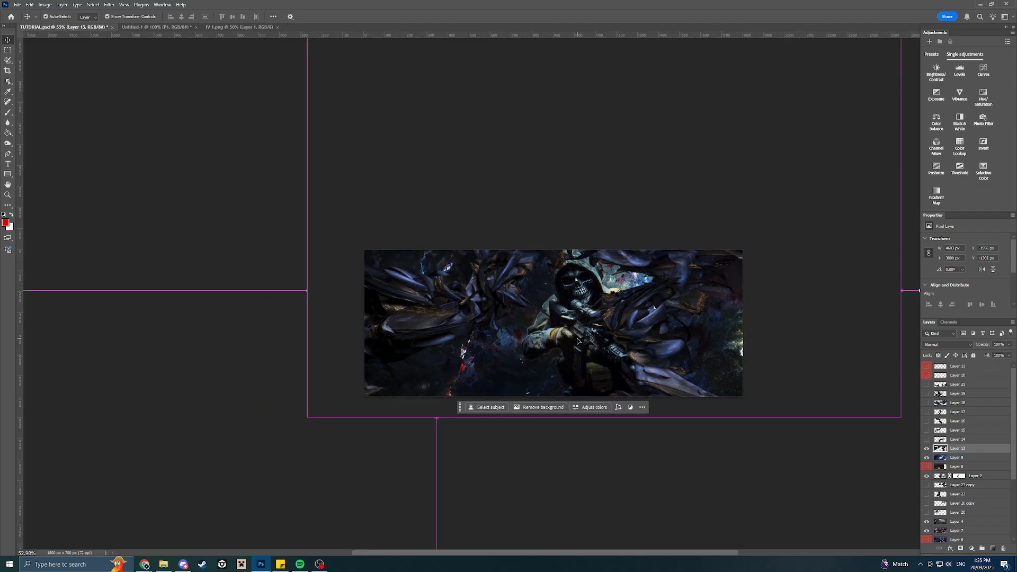
pyautogui.scroll(-3, 581, 333)
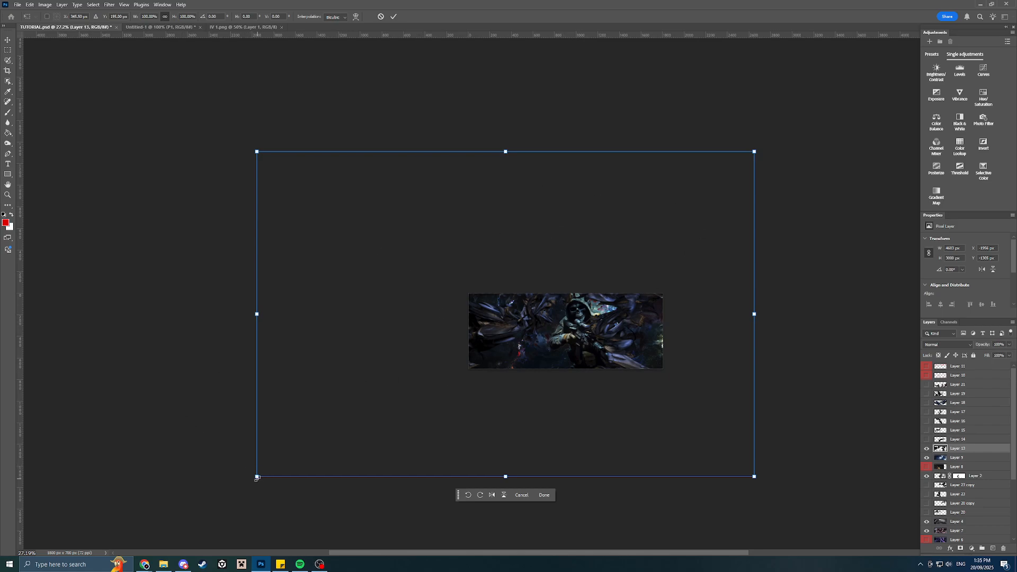
pyautogui.moveTo(257, 478); pyautogui.dragTo(383, 395)
pyautogui.moveTo(464, 366); pyautogui.dragTo(582, 356)
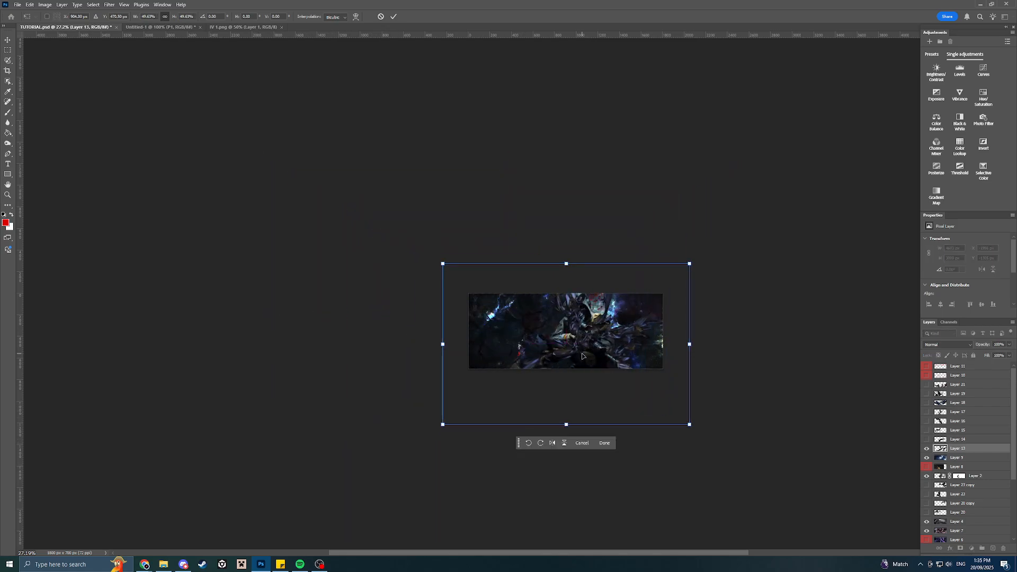
pyautogui.press('Return')
# Reposition the Layer 13 render around the soldier and restack it directly beneath Layer 2.
pyautogui.scroll(5, 530, 350)
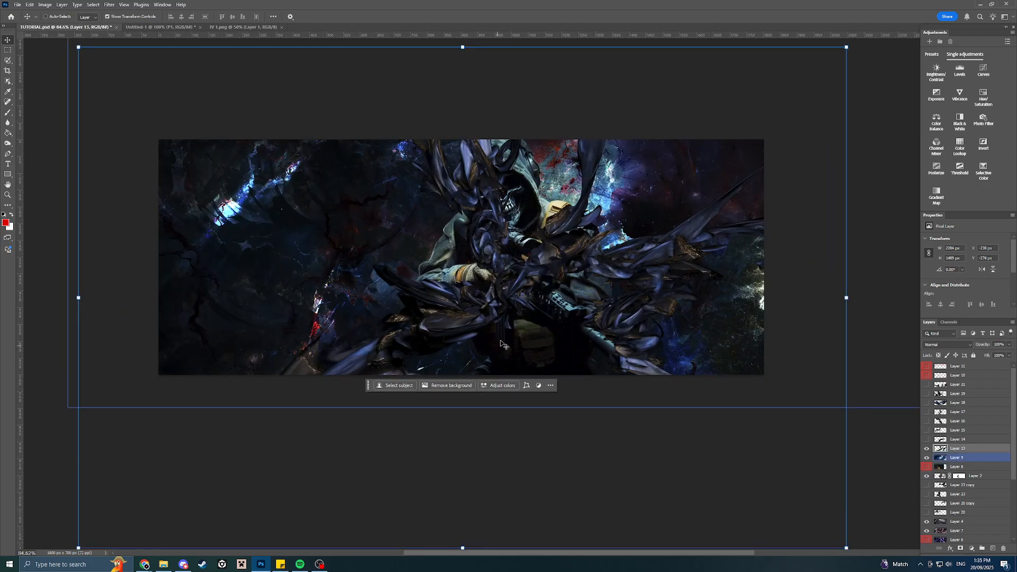
pyautogui.scroll(1, 500, 343)
pyautogui.moveTo(501, 344); pyautogui.dragTo(417, 192)
pyautogui.moveTo(477, 238); pyautogui.dragTo(538, 349)
pyautogui.moveTo(614, 233); pyautogui.dragTo(585, 307)
pyautogui.moveTo(592, 347); pyautogui.dragTo(588, 328)
pyautogui.moveTo(596, 340); pyautogui.dragTo(591, 295)
pyautogui.moveTo(592, 321); pyautogui.dragTo(601, 302)
pyautogui.moveTo(956, 449); pyautogui.dragTo(956, 480)
pyautogui.moveTo(644, 386); pyautogui.dragTo(675, 378)
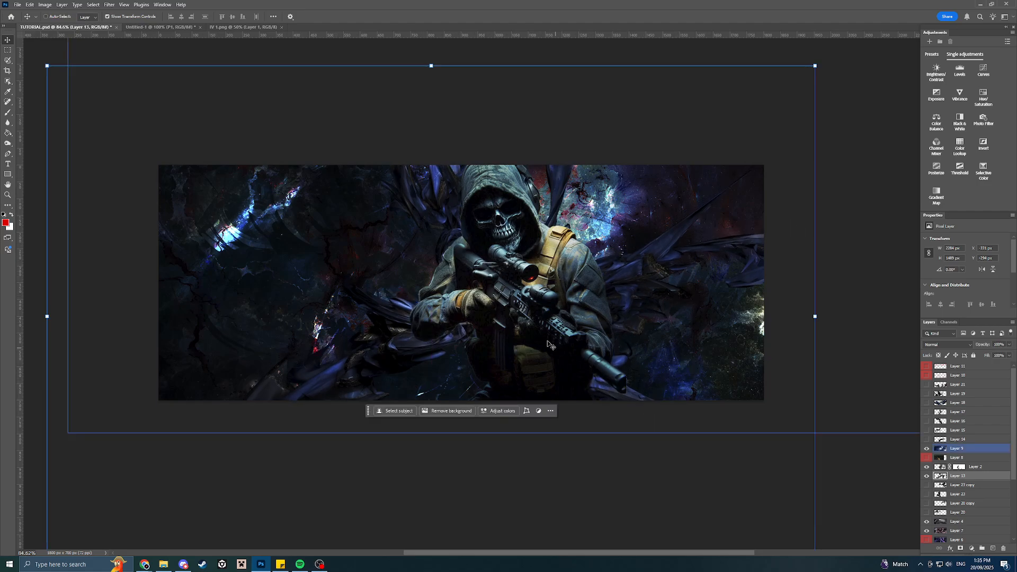
pyautogui.moveTo(547, 326)
pyautogui.mouseDown()
pyautogui.moveTo(546, 317)
pyautogui.moveTo(548, 325)
pyautogui.mouseUp()
# Compare the Layer 13 render with the red sketch on Layer 10, and toggle the render's visibility to judge its placement.
pyautogui.click(927, 375)
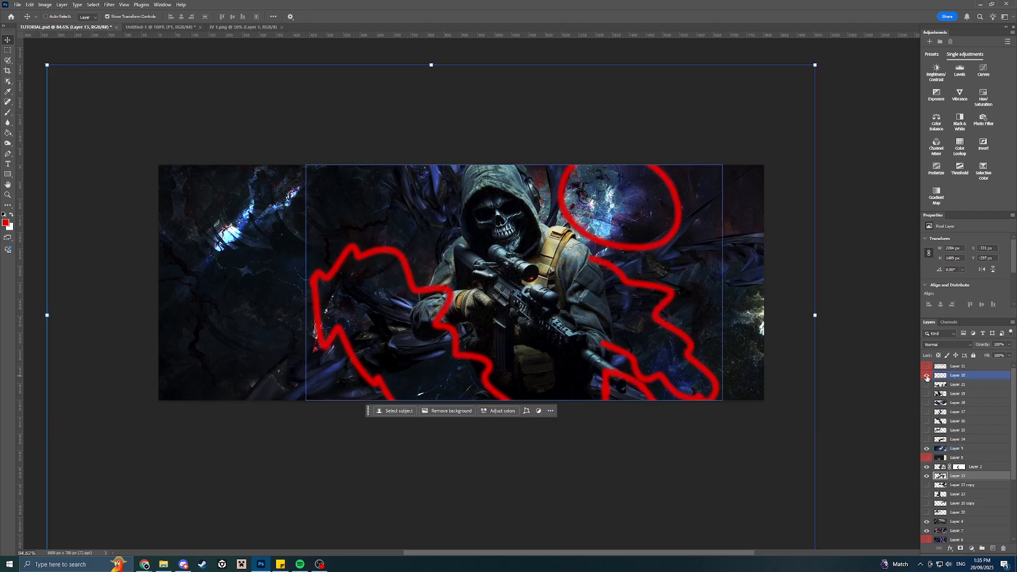
pyautogui.keyDown('ctrl'); pyautogui.click(625, 295); pyautogui.keyUp('ctrl')
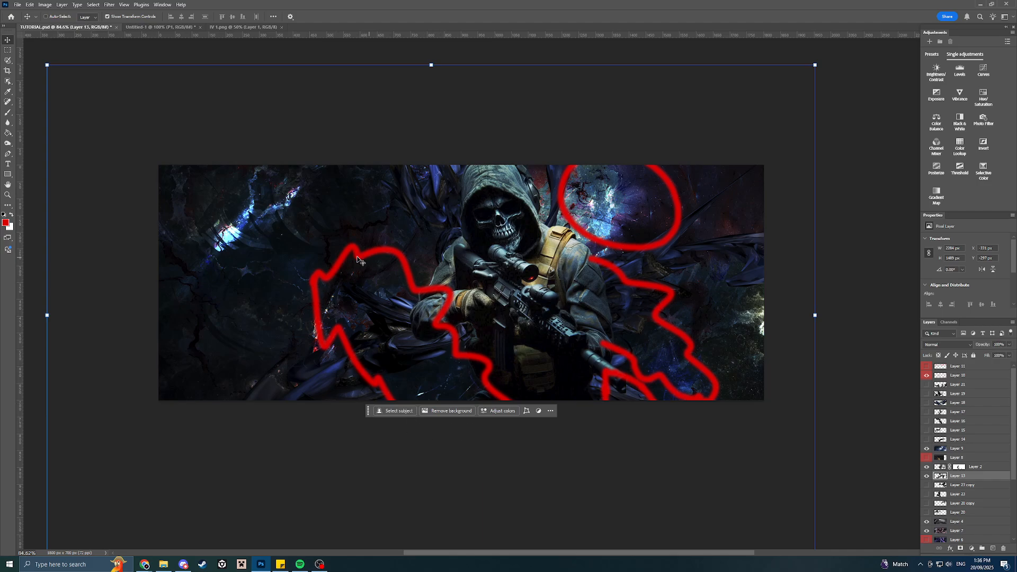
pyautogui.click(926, 375)
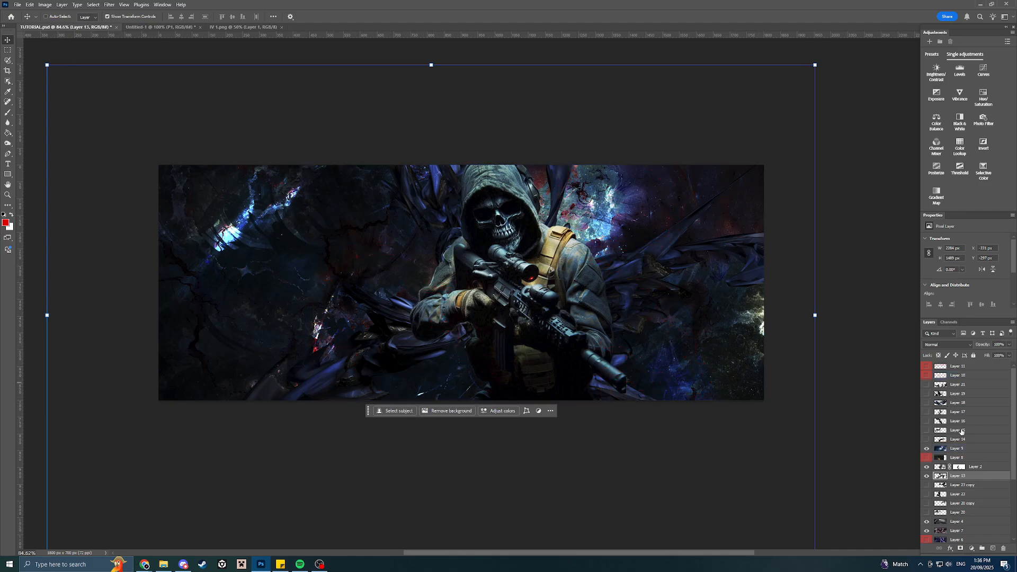
pyautogui.click(927, 476)
pyautogui.click(928, 475)
pyautogui.click(927, 476)
pyautogui.click(928, 475)
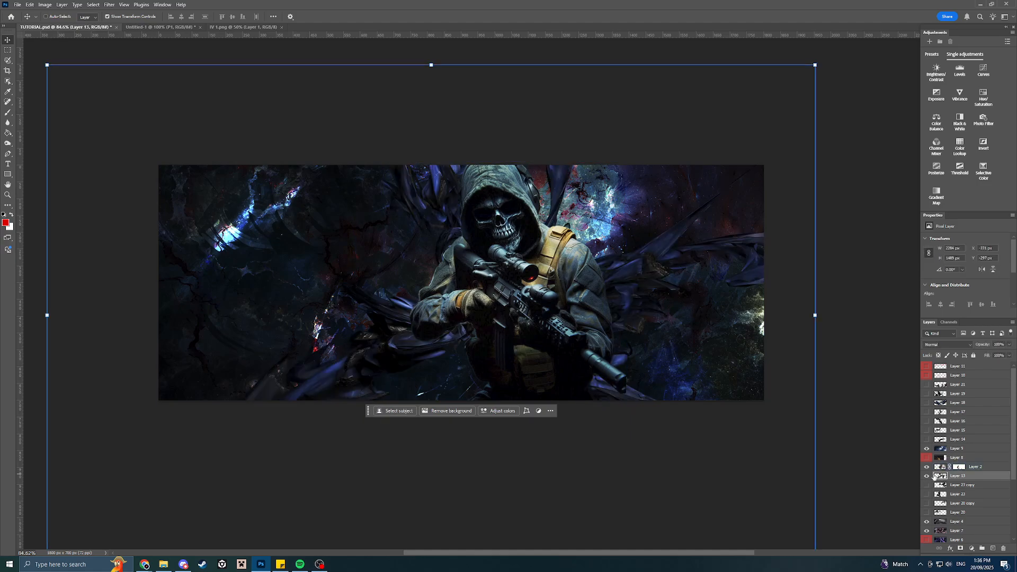
# Move the Layer 13 render upward behind the soldier to about X -225 px, Y -628 px, spreading it to both sides.
pyautogui.moveTo(777, 434); pyautogui.dragTo(699, 353)
pyautogui.hotkey('ctrl', 'z')
pyautogui.hotkey('ctrl', 'z')
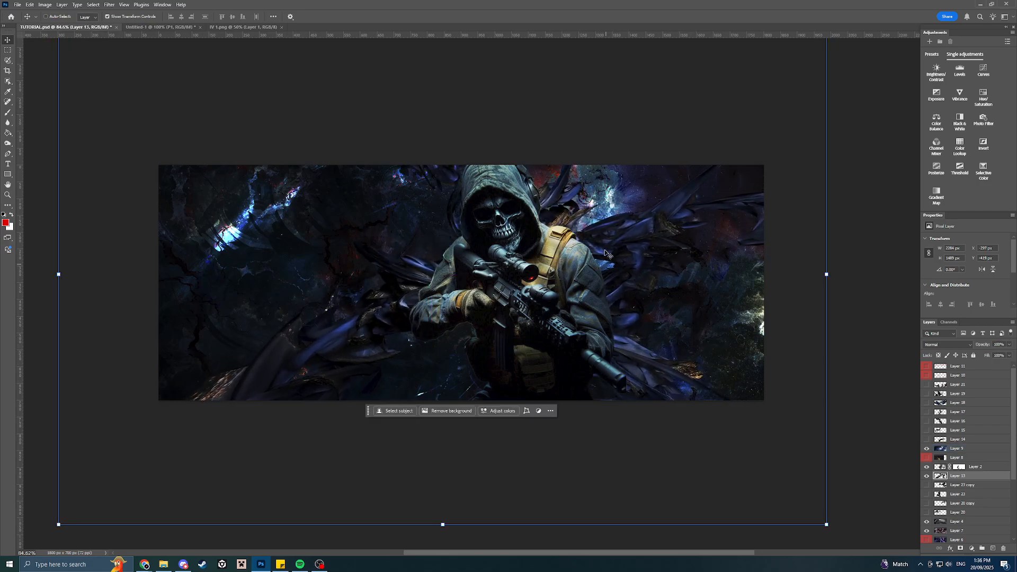
pyautogui.moveTo(636, 293); pyautogui.dragTo(680, 264)
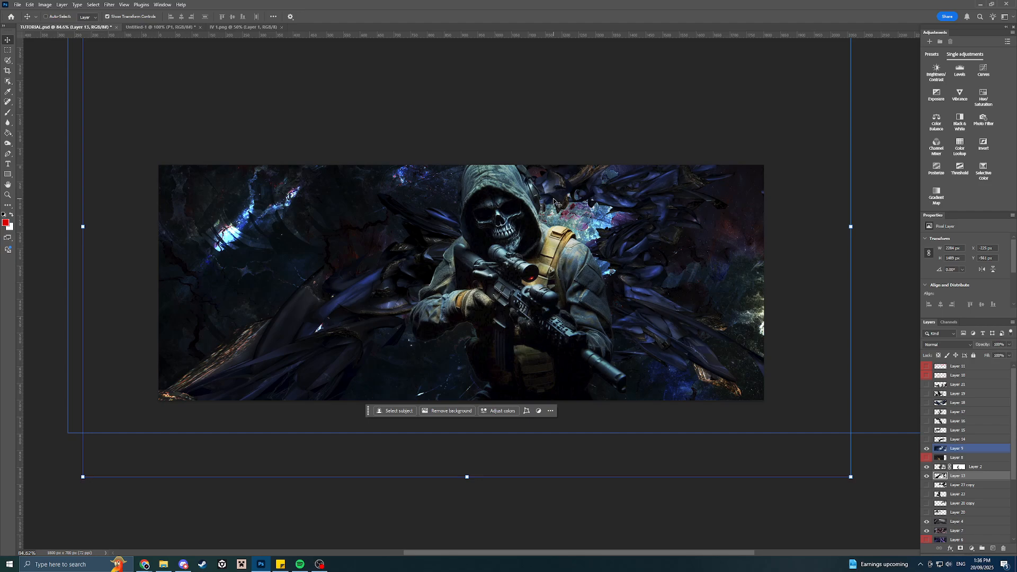
pyautogui.moveTo(554, 201); pyautogui.dragTo(578, 199)
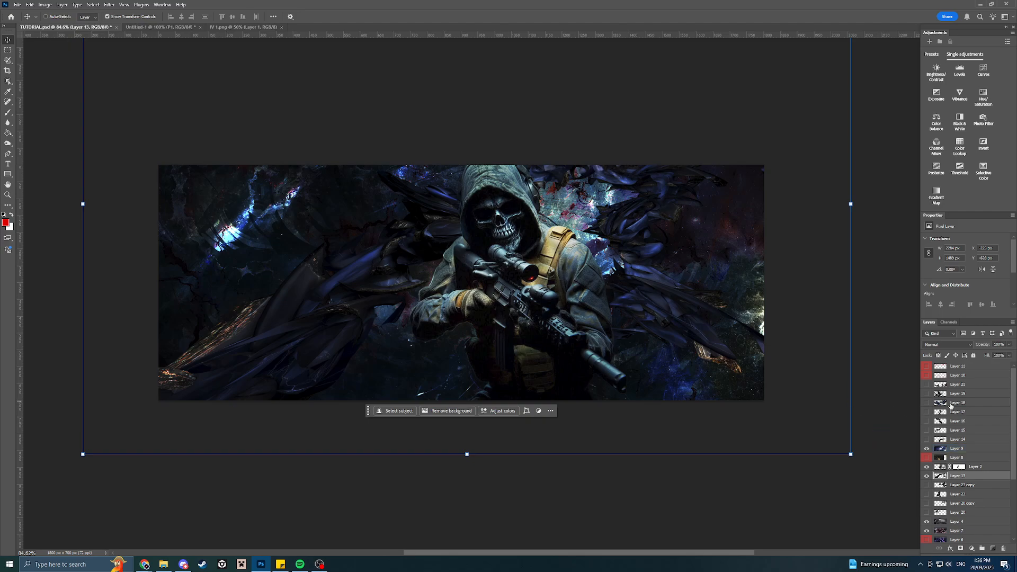
# Add a new empty layer above Layer 11 and set the foreground color to bright magenta.
pyautogui.click(960, 368)
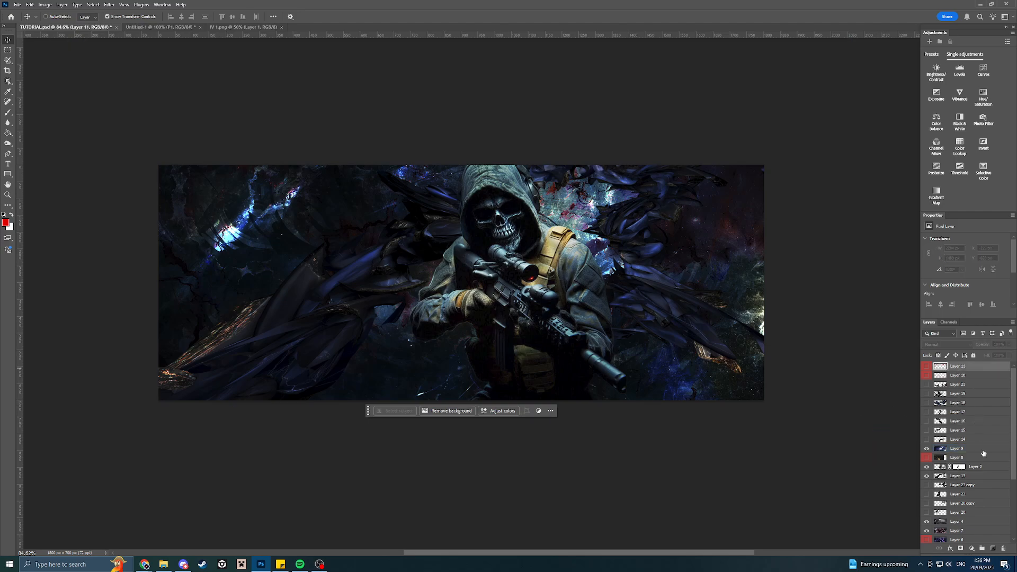
pyautogui.click(994, 549)
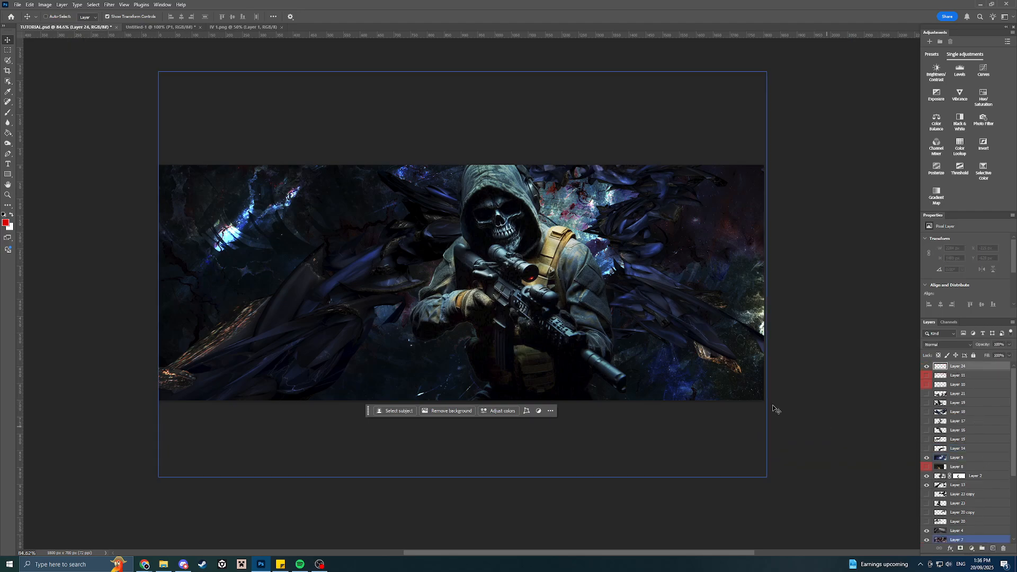
pyautogui.click(6, 224)
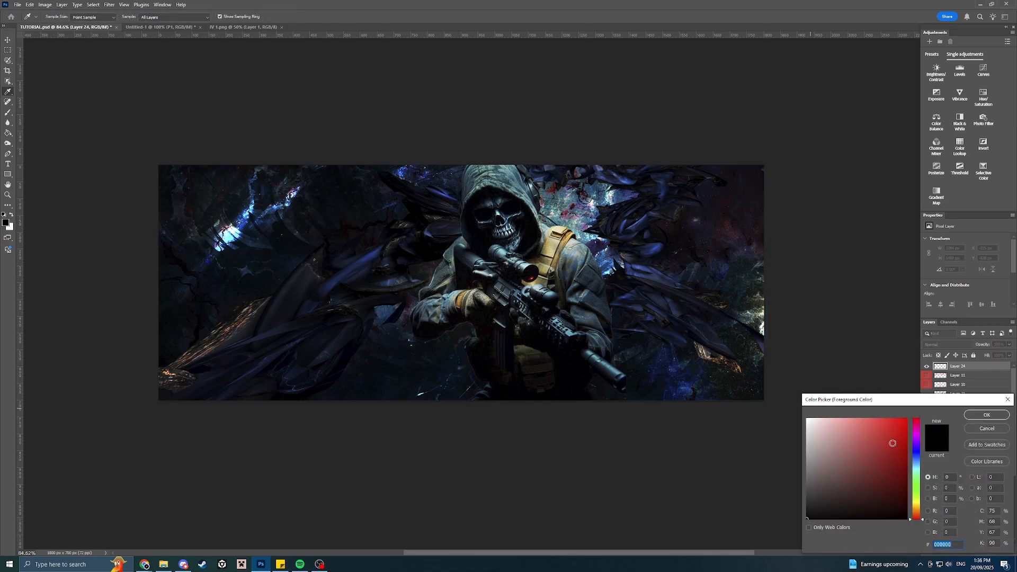
pyautogui.click(917, 436)
pyautogui.click(902, 434)
pyautogui.click(986, 415)
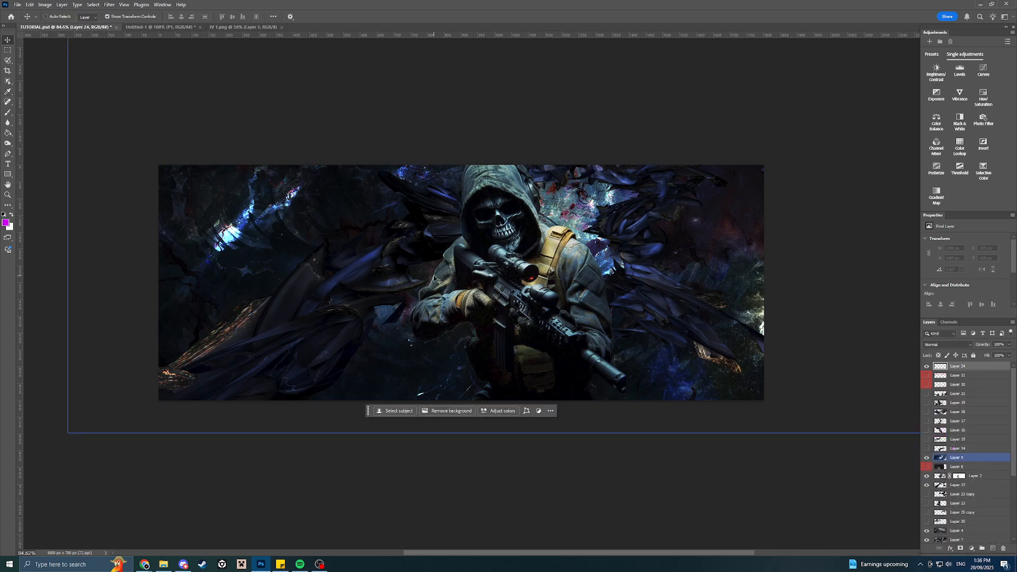
# Brush a magenta outline around the soldier's head and body on Layer 24.
pyautogui.click(7, 113)
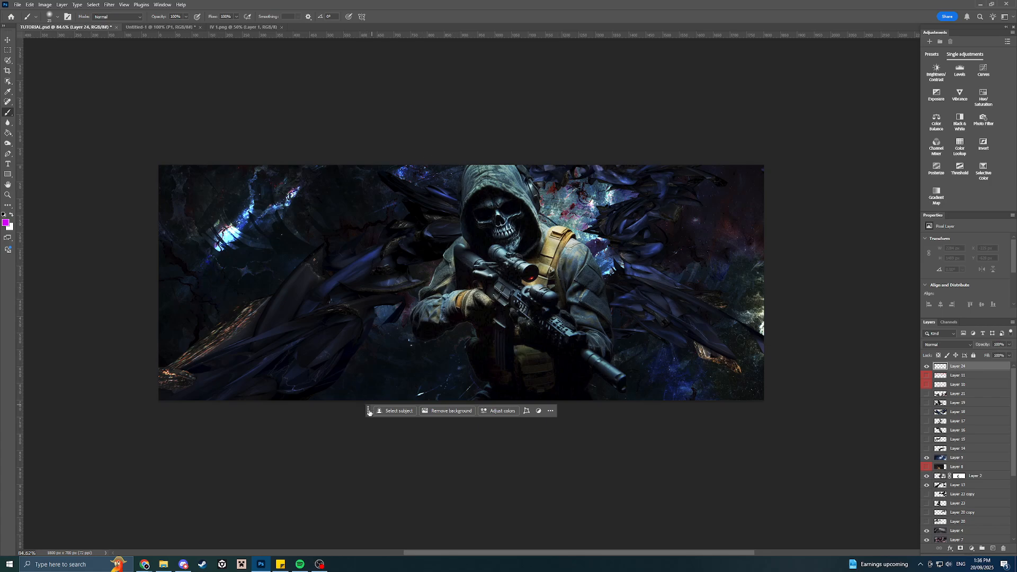
pyautogui.moveTo(369, 412); pyautogui.dragTo(370, 46)
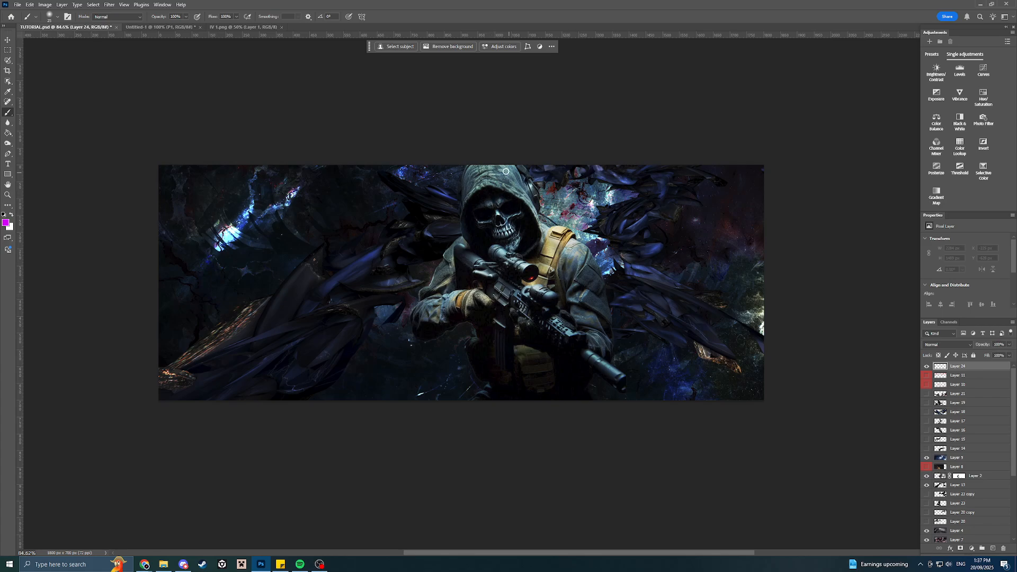
pyautogui.moveTo(506, 172)
pyautogui.mouseDown()
pyautogui.moveTo(536, 265)
pyautogui.moveTo(455, 204)
pyautogui.moveTo(495, 252)
pyautogui.moveTo(438, 306)
pyautogui.moveTo(503, 327)
pyautogui.moveTo(518, 413)
pyautogui.mouseUp()
pyautogui.moveTo(638, 402)
pyautogui.mouseDown()
pyautogui.moveTo(606, 258)
pyautogui.moveTo(565, 222)
pyautogui.mouseUp()
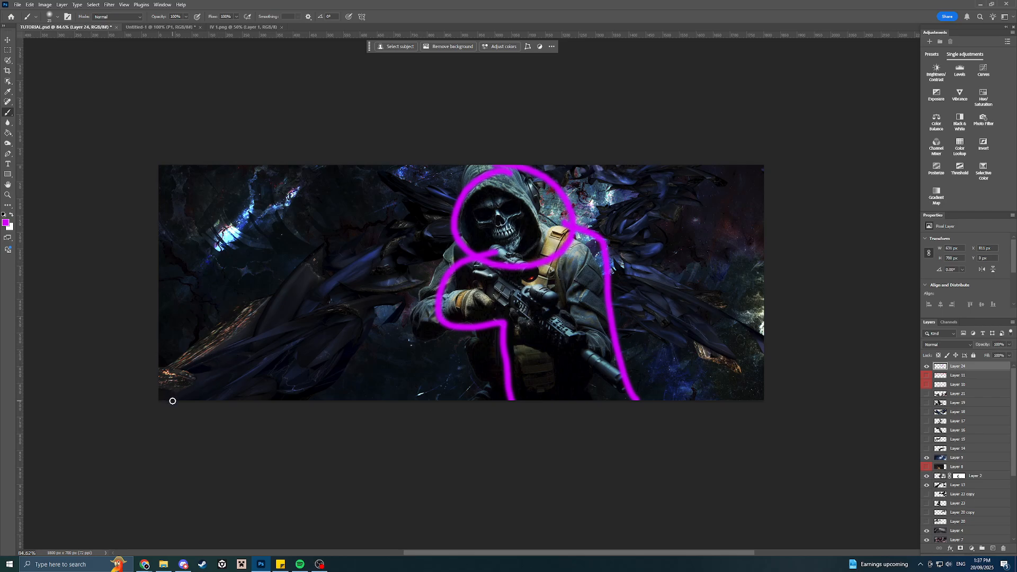
# Brush branching magenta flow lines along the render on both sides of the soldier, and hide Layer 24.
pyautogui.moveTo(172, 401)
pyautogui.mouseDown()
pyautogui.moveTo(279, 308)
pyautogui.moveTo(353, 265)
pyautogui.moveTo(452, 234)
pyautogui.mouseUp()
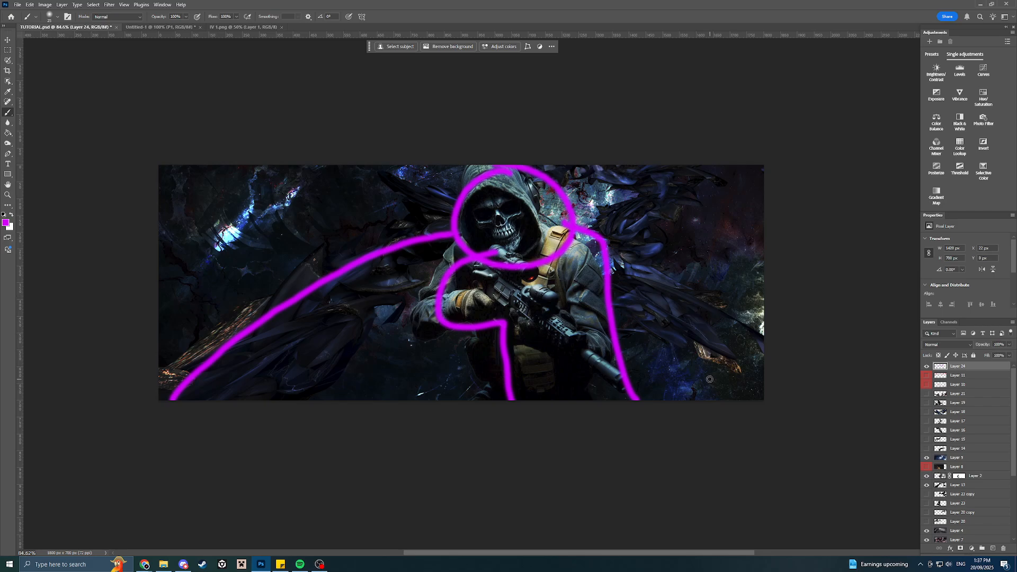
pyautogui.moveTo(728, 338)
pyautogui.mouseDown()
pyautogui.moveTo(651, 283)
pyautogui.moveTo(595, 266)
pyautogui.moveTo(681, 176)
pyautogui.moveTo(565, 176)
pyautogui.mouseUp()
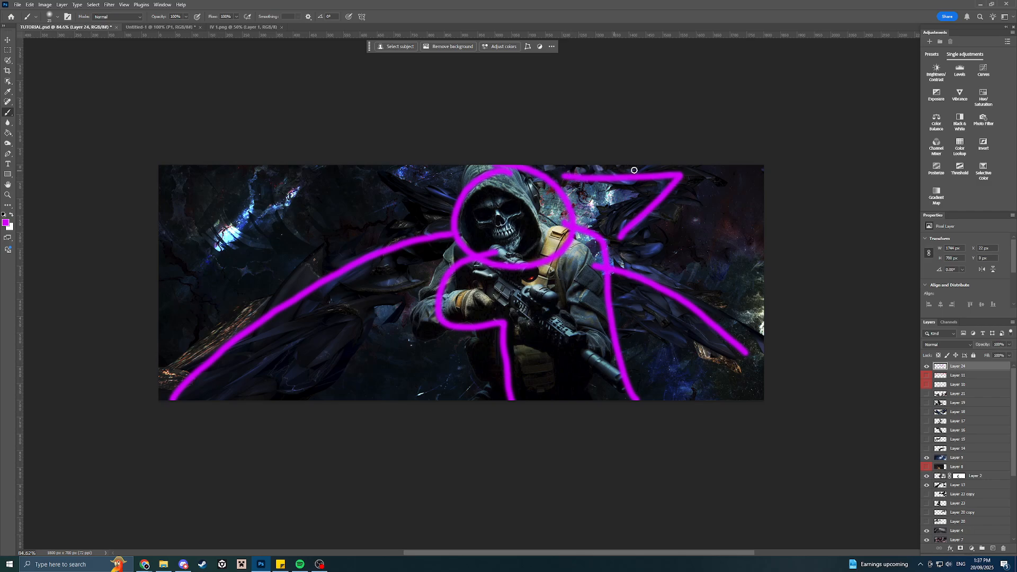
pyautogui.moveTo(708, 344)
pyautogui.mouseDown()
pyautogui.moveTo(654, 292)
pyautogui.moveTo(741, 304)
pyautogui.mouseUp()
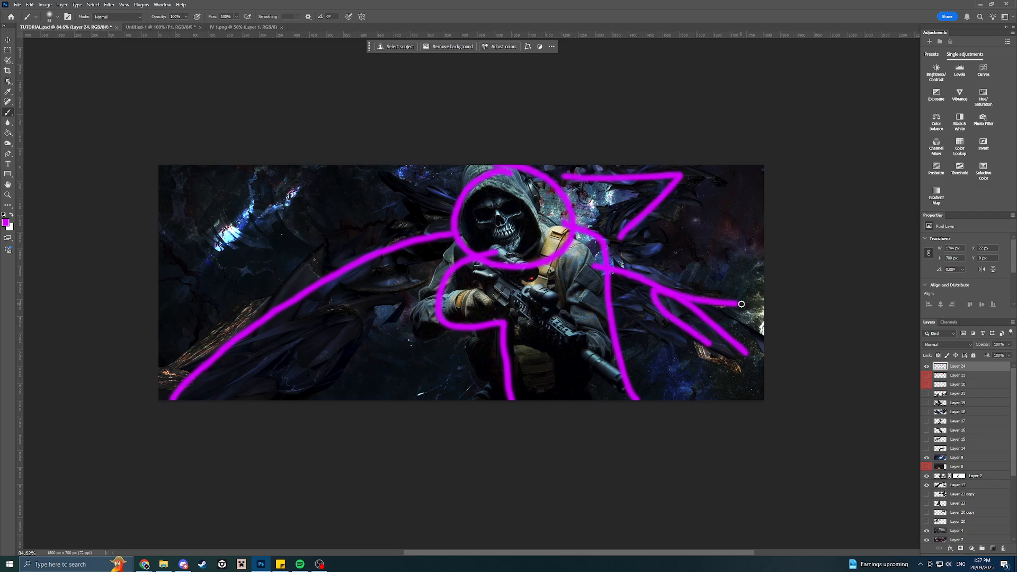
pyautogui.moveTo(263, 281)
pyautogui.mouseDown()
pyautogui.moveTo(343, 267)
pyautogui.moveTo(307, 325)
pyautogui.mouseUp()
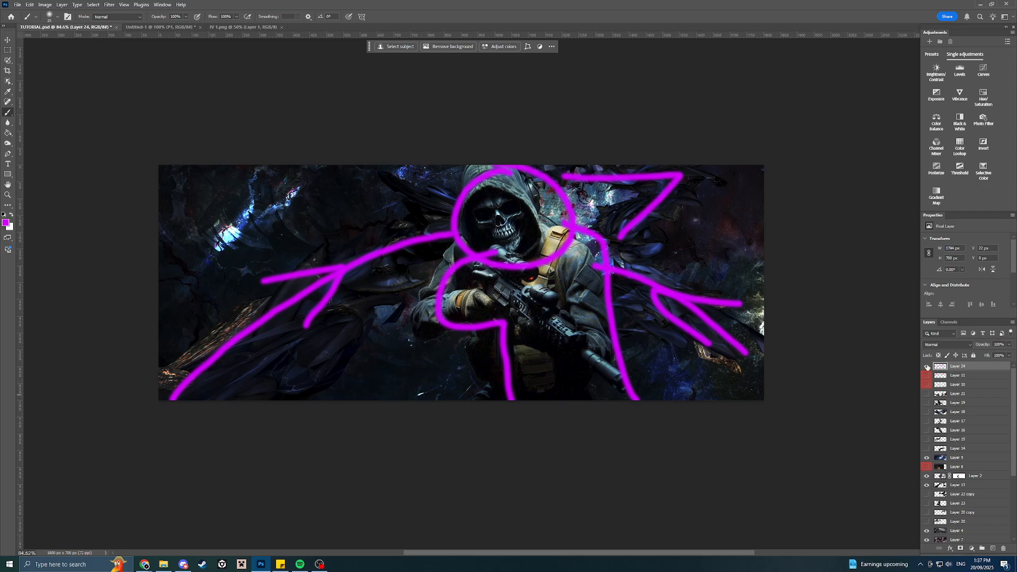
pyautogui.click(927, 367)
# Duplicate the Layer 13 render twice, placing one copy at about X -1075 px, Y -343 px and the other at about X 290 px, Y -107 px.
pyautogui.scroll(-1, 969, 459)
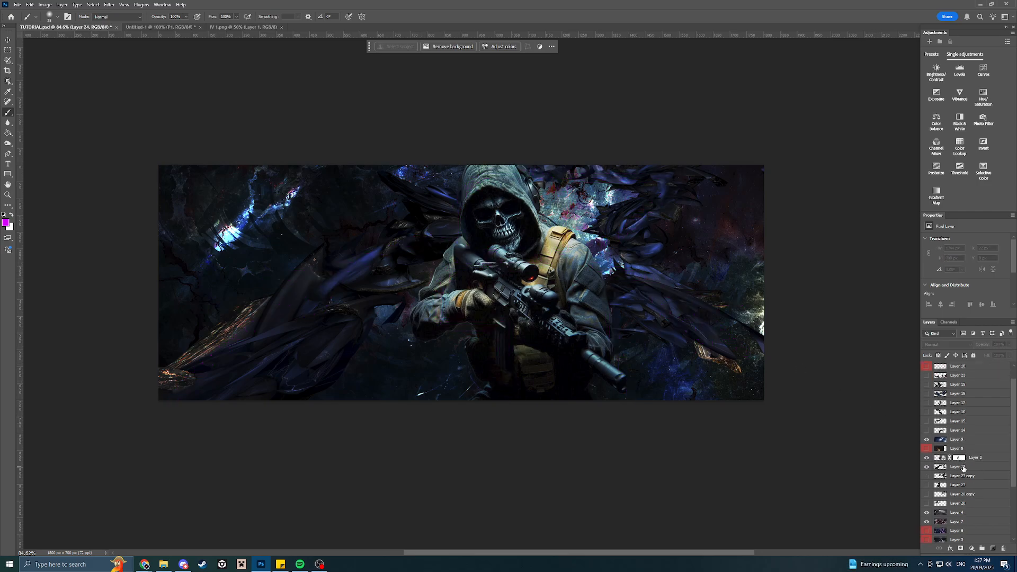
pyautogui.click(964, 468)
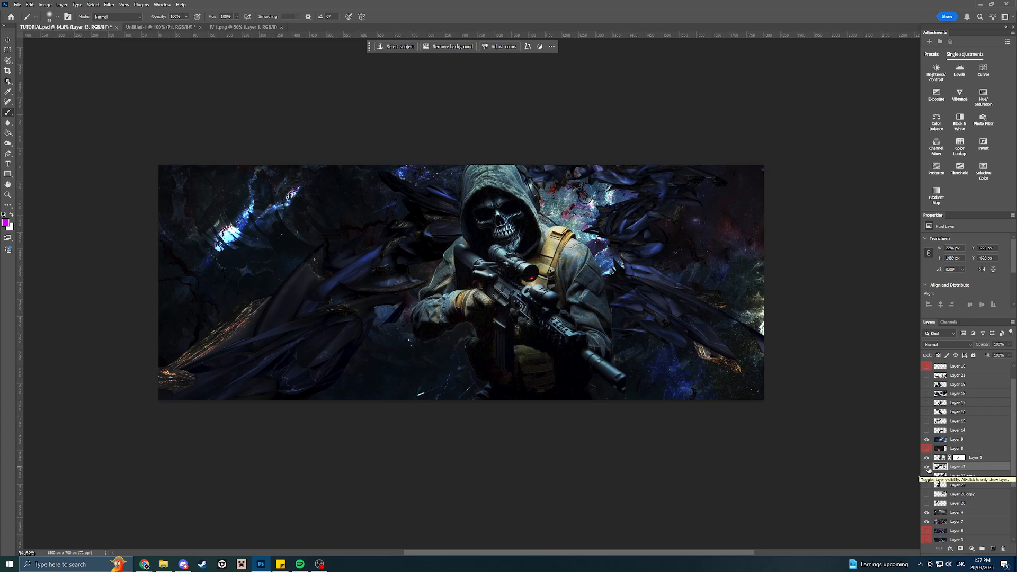
pyautogui.hotkey('ctrl', 'j')
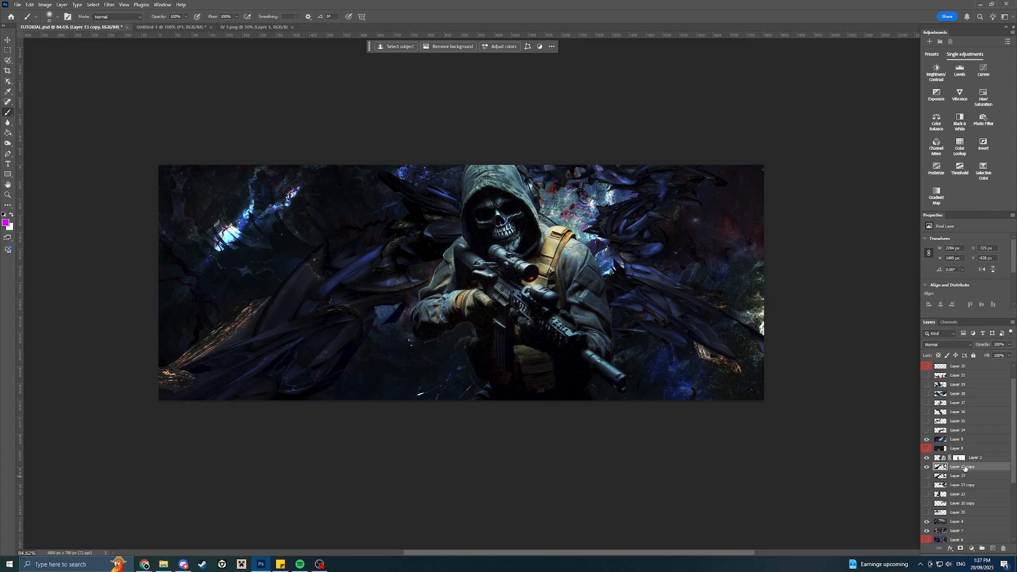
pyautogui.click(7, 40)
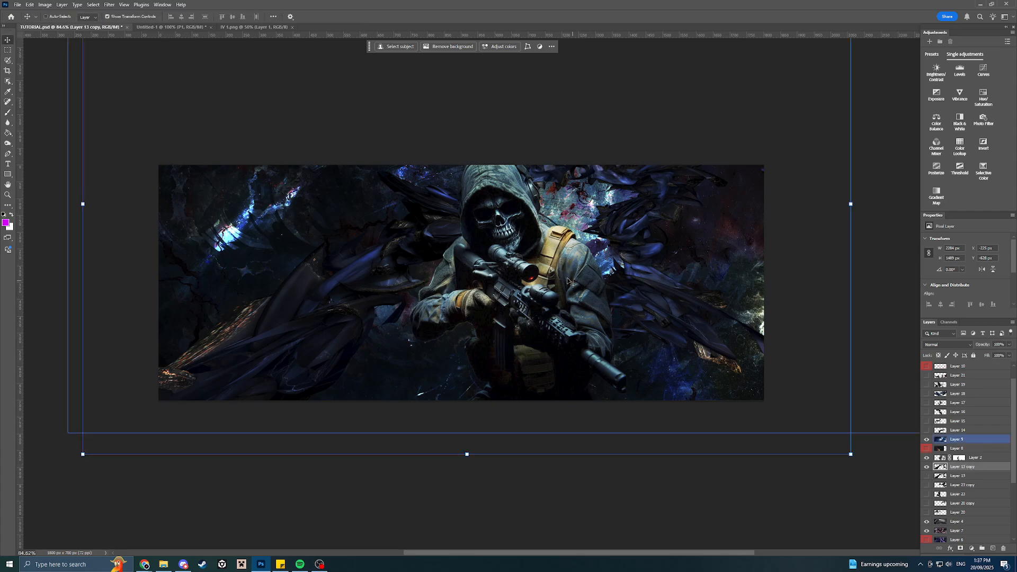
pyautogui.moveTo(671, 203); pyautogui.dragTo(508, 293)
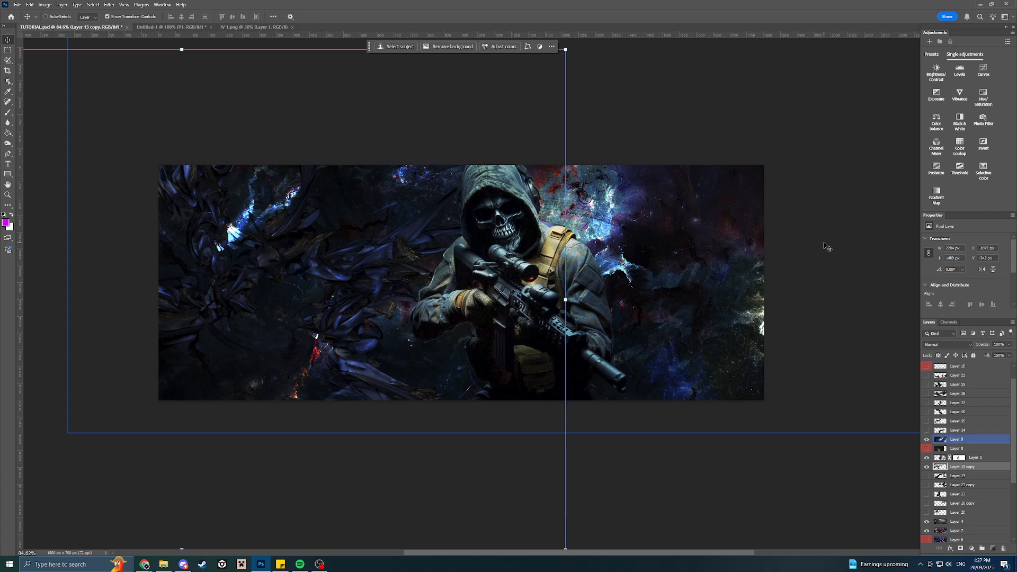
pyautogui.moveTo(824, 247); pyautogui.dragTo(676, 375)
# Show the Layer 24 sketch over the repositioned render copies to compare their flow, and hide it again.
pyautogui.scroll(2, 964, 377)
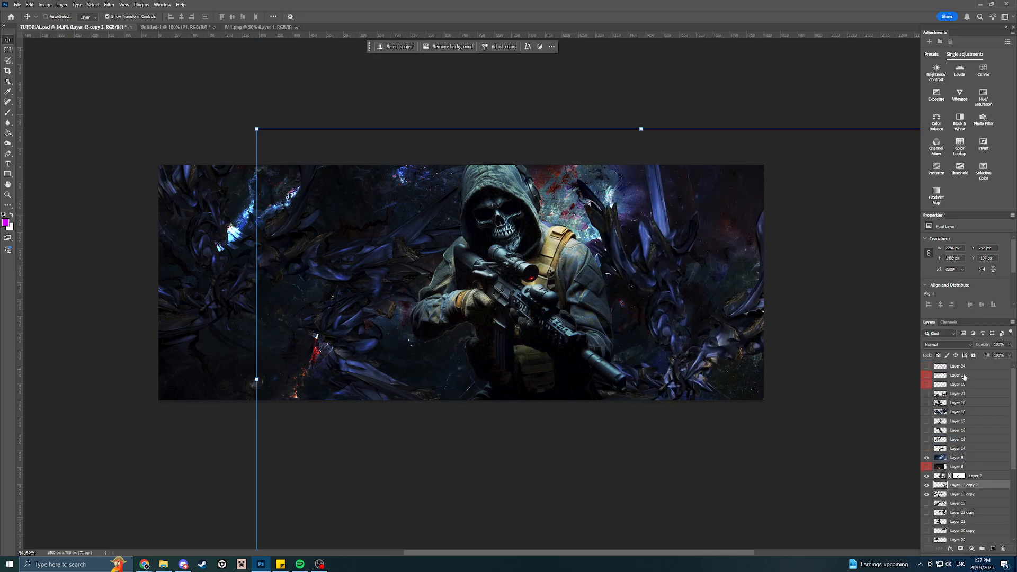
pyautogui.click(960, 366)
pyautogui.click(928, 367)
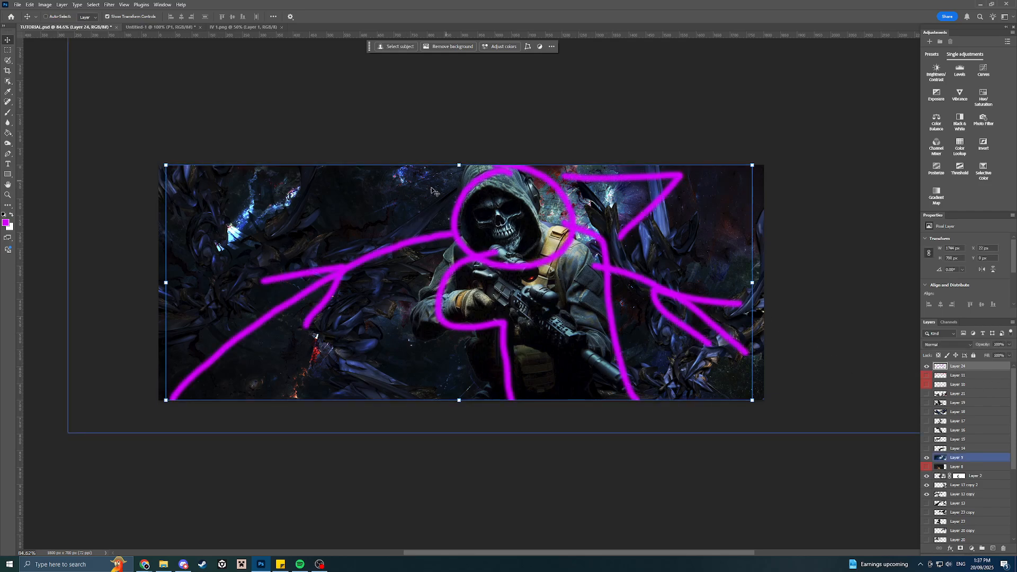
pyautogui.click(928, 367)
# Add a new layer above Layer 24 and brush a magenta outline around the soldier's head and body.
pyautogui.click(992, 549)
pyautogui.click(8, 113)
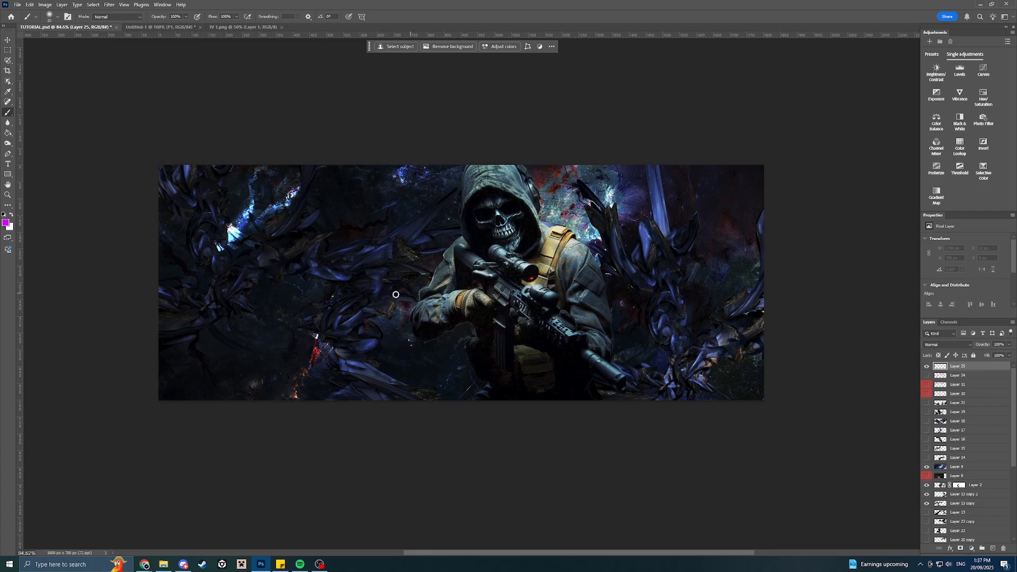
pyautogui.moveTo(501, 168)
pyautogui.mouseDown()
pyautogui.moveTo(537, 259)
pyautogui.moveTo(473, 219)
pyautogui.moveTo(476, 239)
pyautogui.moveTo(418, 326)
pyautogui.moveTo(468, 338)
pyautogui.moveTo(513, 427)
pyautogui.mouseUp()
pyautogui.moveTo(626, 417)
pyautogui.mouseDown()
pyautogui.moveTo(608, 327)
pyautogui.moveTo(549, 225)
pyautogui.mouseUp()
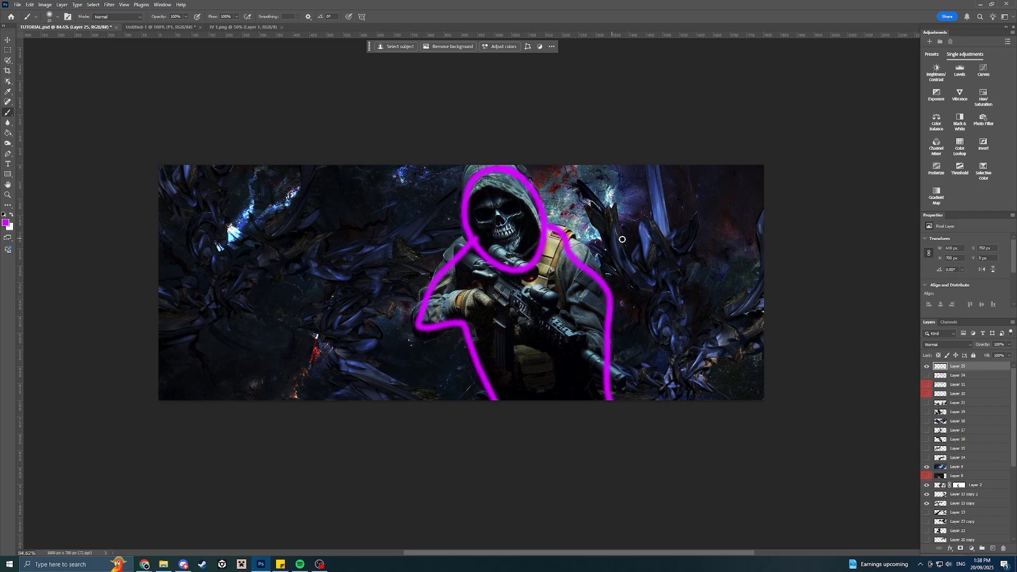
# Brush magenta lines following the scattered branches of the render copies on both sides of the soldier.
pyautogui.moveTo(388, 411)
pyautogui.mouseDown()
pyautogui.moveTo(347, 348)
pyautogui.moveTo(364, 289)
pyautogui.moveTo(388, 268)
pyautogui.moveTo(395, 278)
pyautogui.moveTo(386, 249)
pyautogui.moveTo(424, 228)
pyautogui.moveTo(258, 255)
pyautogui.moveTo(301, 195)
pyautogui.moveTo(212, 320)
pyautogui.moveTo(151, 356)
pyautogui.mouseUp()
pyautogui.moveTo(256, 270)
pyautogui.mouseDown()
pyautogui.moveTo(234, 262)
pyautogui.moveTo(174, 154)
pyautogui.mouseUp()
pyautogui.moveTo(642, 171)
pyautogui.mouseDown()
pyautogui.moveTo(696, 392)
pyautogui.moveTo(593, 368)
pyautogui.mouseUp()
pyautogui.moveTo(700, 368); pyautogui.dragTo(772, 311)
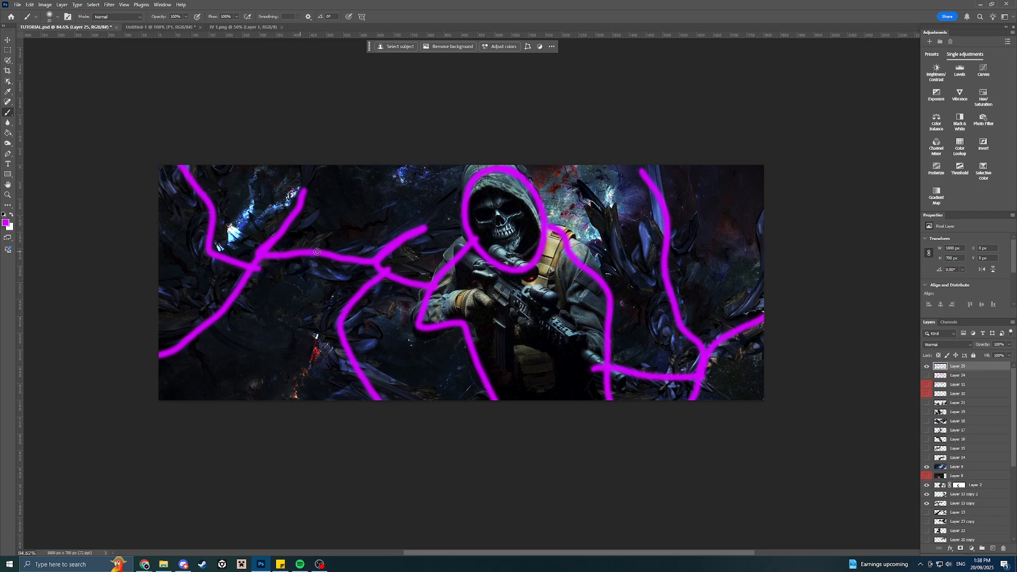
# Add magenta arrowheads along the branch lines on both sides to mark their conflicting directions, and hide Layer 25.
pyautogui.moveTo(309, 242); pyautogui.dragTo(307, 270)
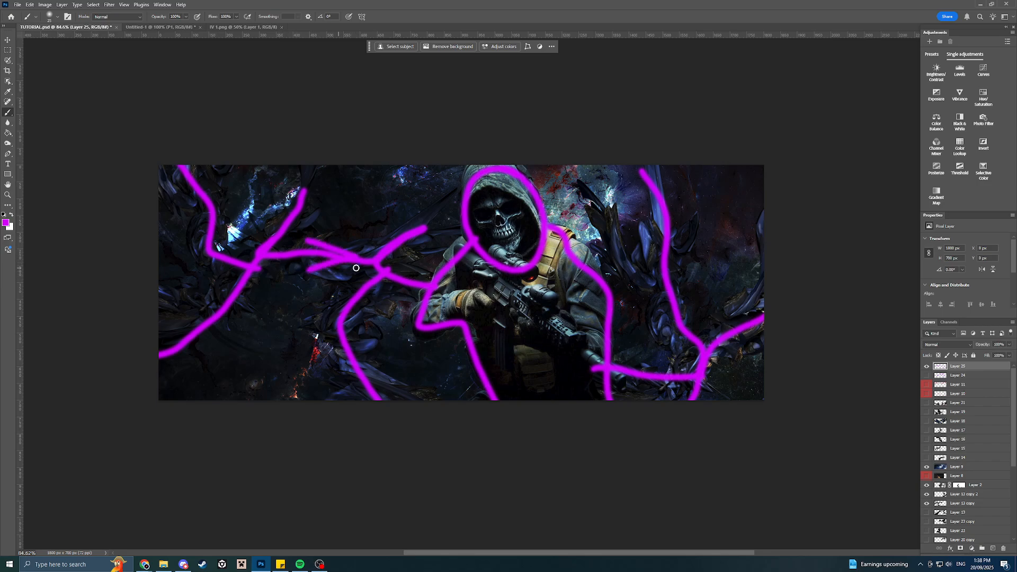
pyautogui.moveTo(383, 239)
pyautogui.mouseDown()
pyautogui.moveTo(434, 219)
pyautogui.moveTo(424, 250)
pyautogui.mouseUp()
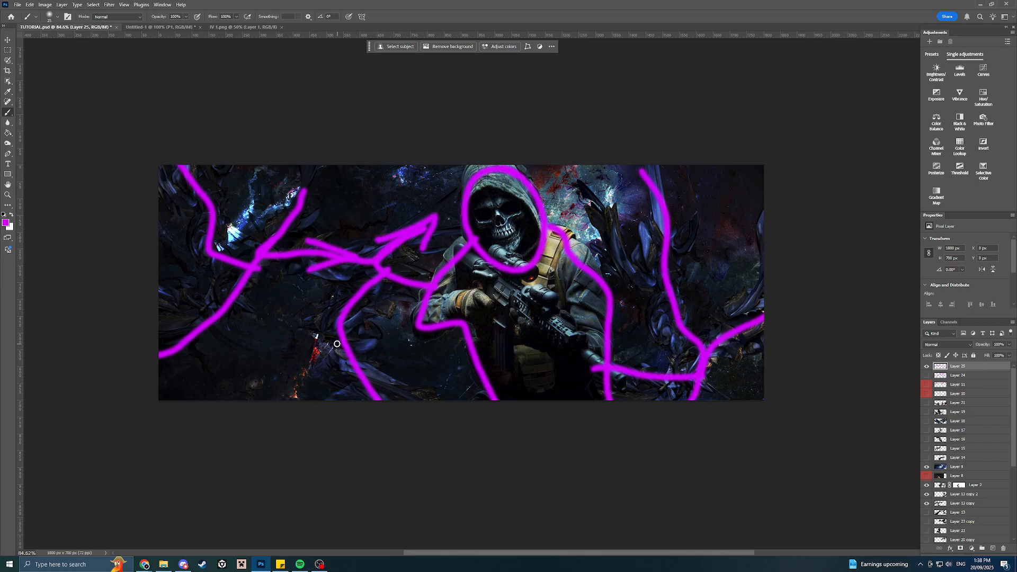
pyautogui.moveTo(349, 380)
pyautogui.mouseDown()
pyautogui.moveTo(341, 344)
pyautogui.moveTo(360, 353)
pyautogui.moveTo(370, 371)
pyautogui.mouseUp()
pyautogui.moveTo(187, 319)
pyautogui.mouseDown()
pyautogui.moveTo(218, 303)
pyautogui.moveTo(228, 344)
pyautogui.mouseUp()
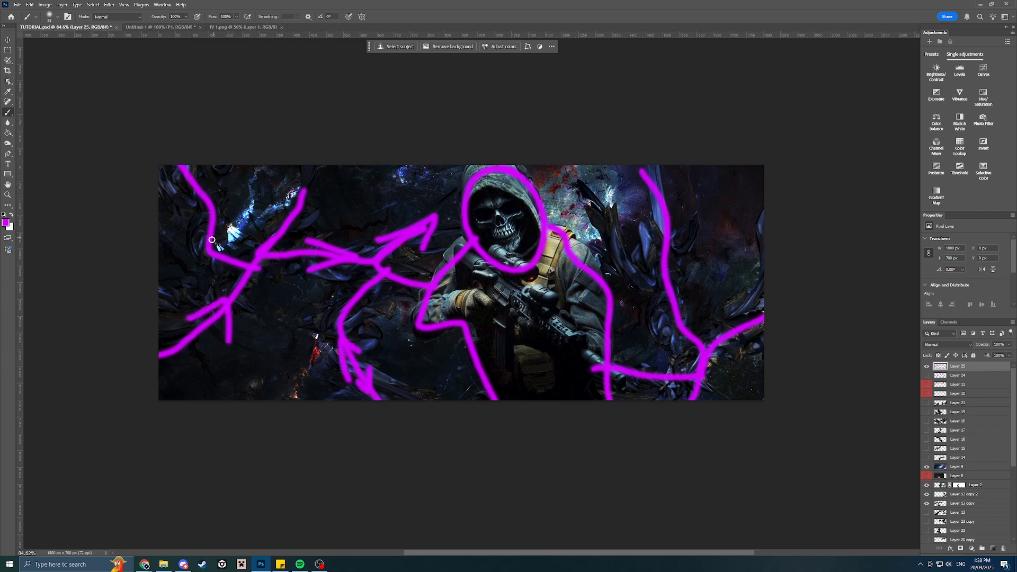
pyautogui.moveTo(212, 240)
pyautogui.mouseDown()
pyautogui.moveTo(216, 200)
pyautogui.moveTo(234, 232)
pyautogui.mouseUp()
pyautogui.moveTo(284, 210)
pyautogui.mouseDown()
pyautogui.moveTo(305, 182)
pyautogui.moveTo(313, 218)
pyautogui.mouseUp()
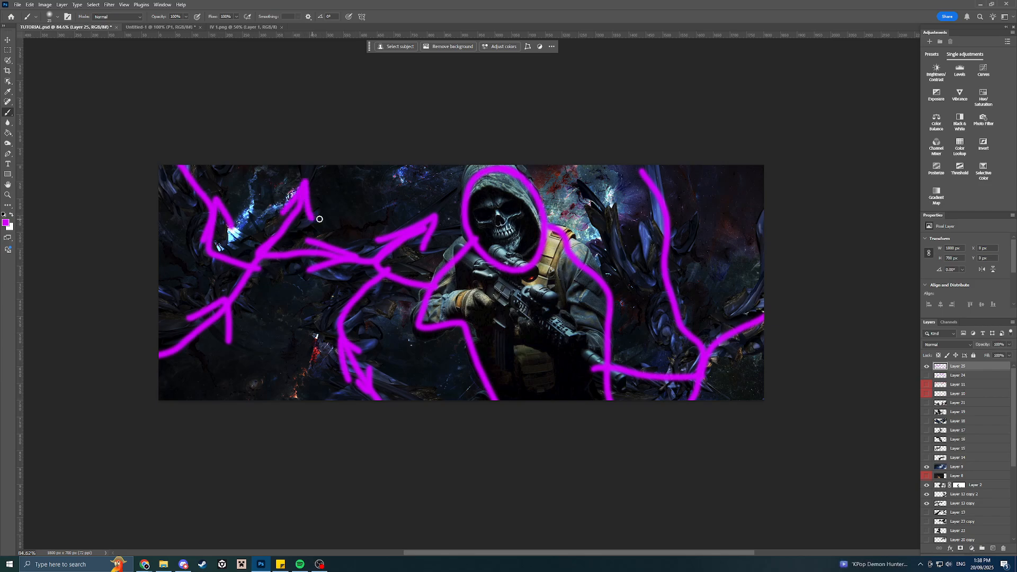
pyautogui.moveTo(649, 227); pyautogui.dragTo(683, 219)
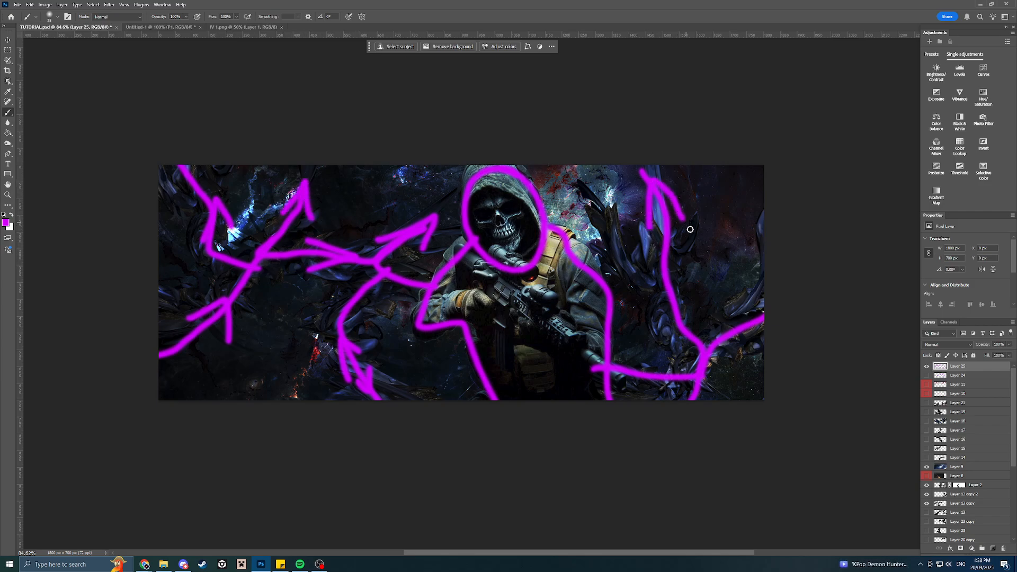
pyautogui.moveTo(725, 335)
pyautogui.mouseDown()
pyautogui.moveTo(755, 330)
pyautogui.moveTo(733, 345)
pyautogui.mouseUp()
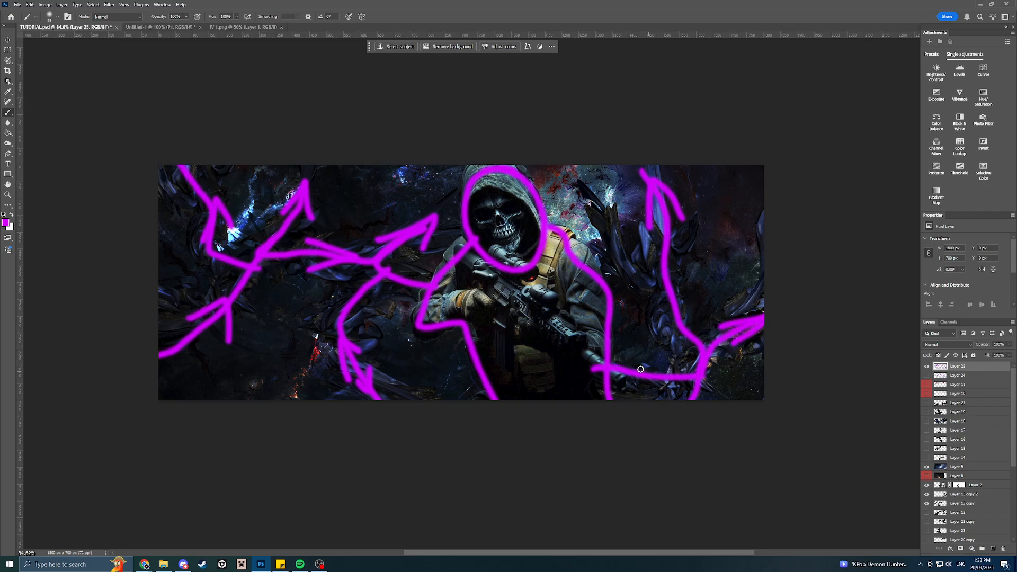
pyautogui.moveTo(664, 371)
pyautogui.mouseDown()
pyautogui.moveTo(638, 374)
pyautogui.moveTo(672, 391)
pyautogui.mouseUp()
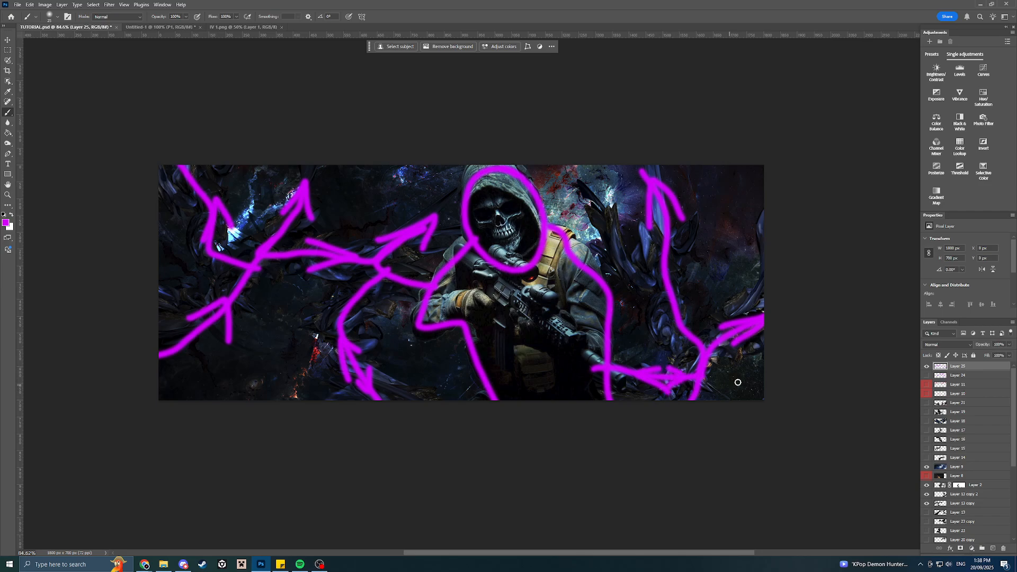
pyautogui.moveTo(689, 389); pyautogui.dragTo(726, 378)
pyautogui.click(927, 367)
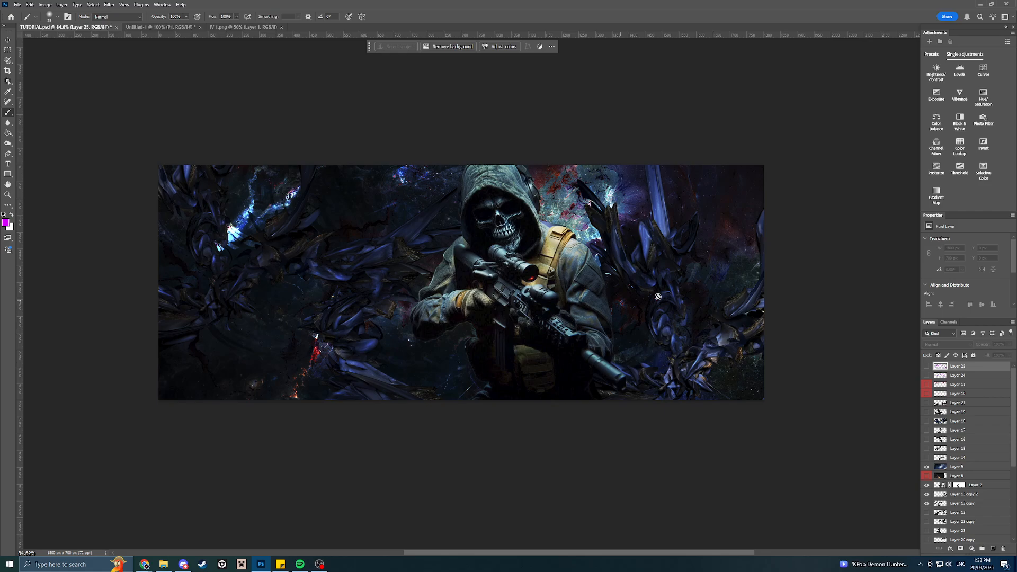
# Hide Layer 13 copy 2 and Layer 13 copy, and make the original Layer 13 render visible.
pyautogui.scroll(-2, 941, 442)
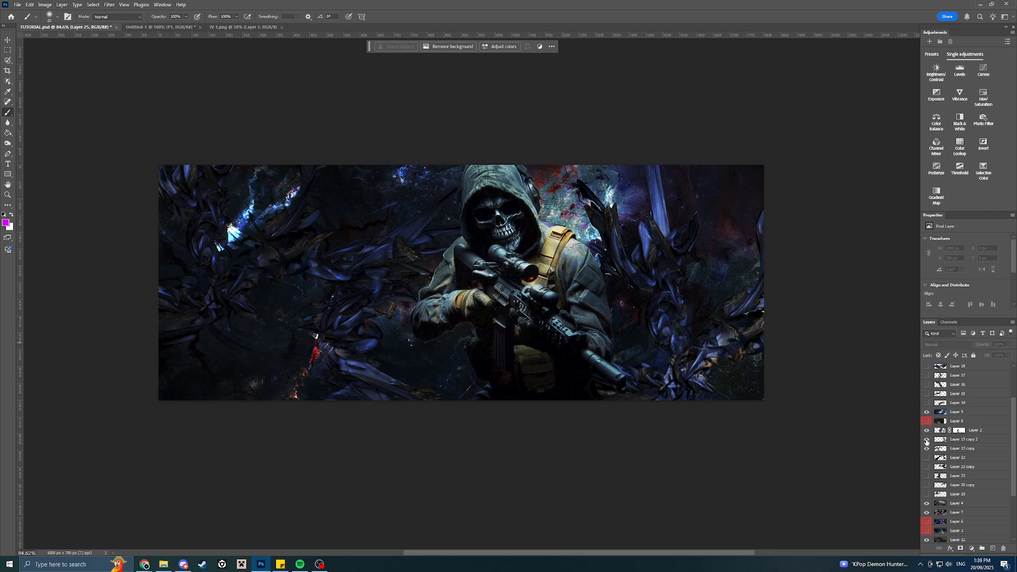
pyautogui.scroll(1, 961, 454)
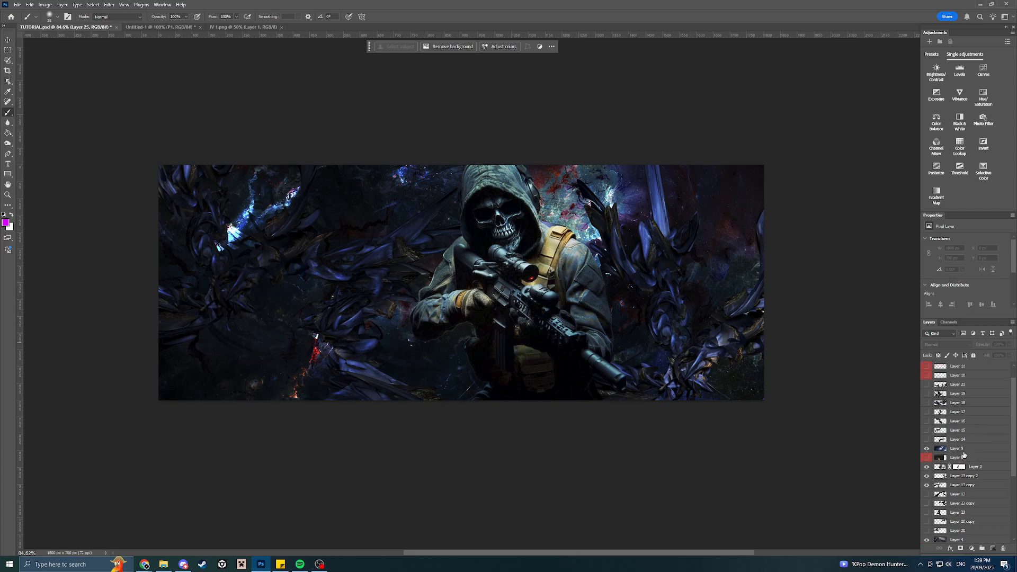
pyautogui.click(927, 476)
pyautogui.click(926, 485)
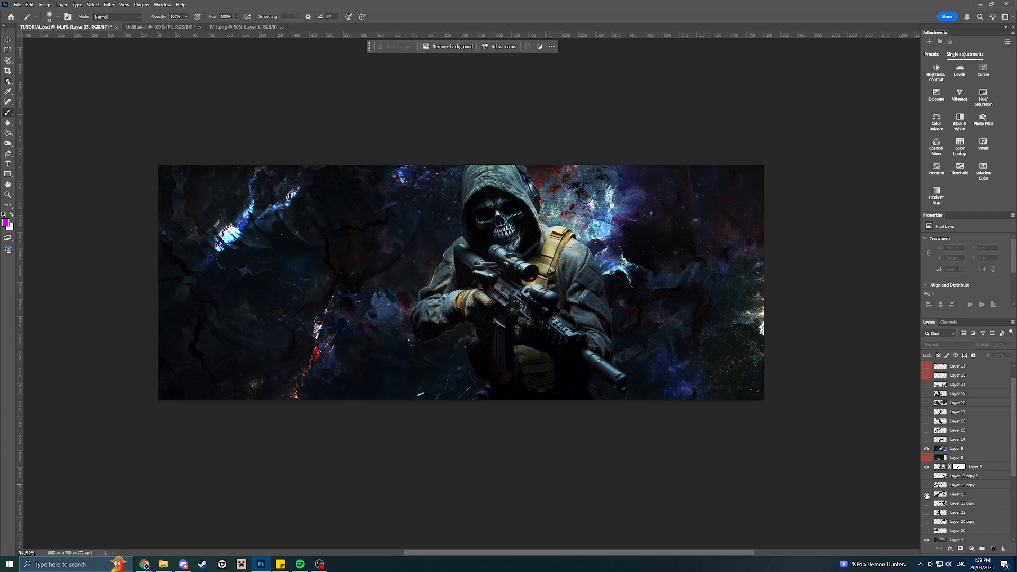
pyautogui.click(926, 495)
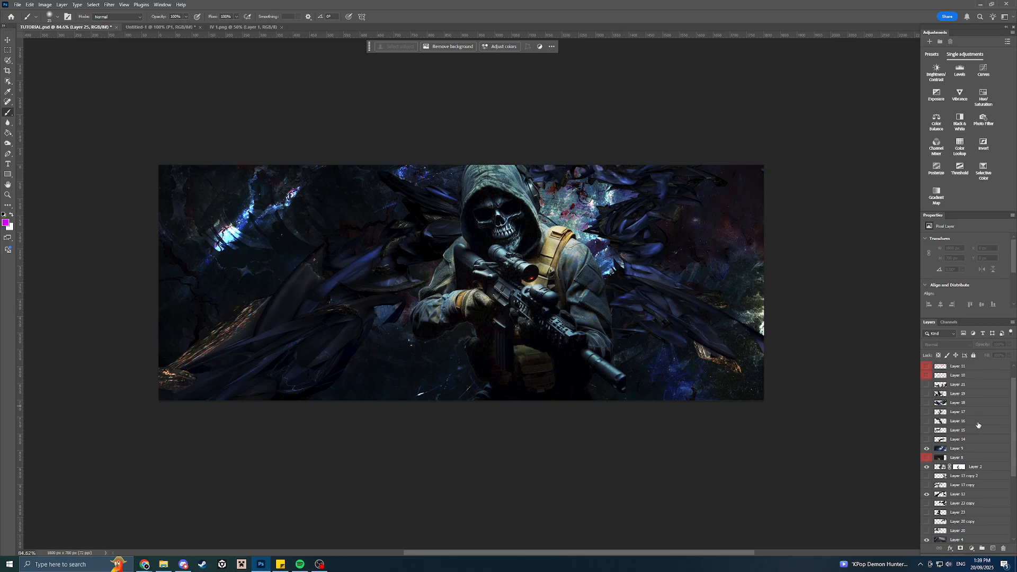
# Duplicate the original Layer 13 render in place.
pyautogui.scroll(2, 963, 449)
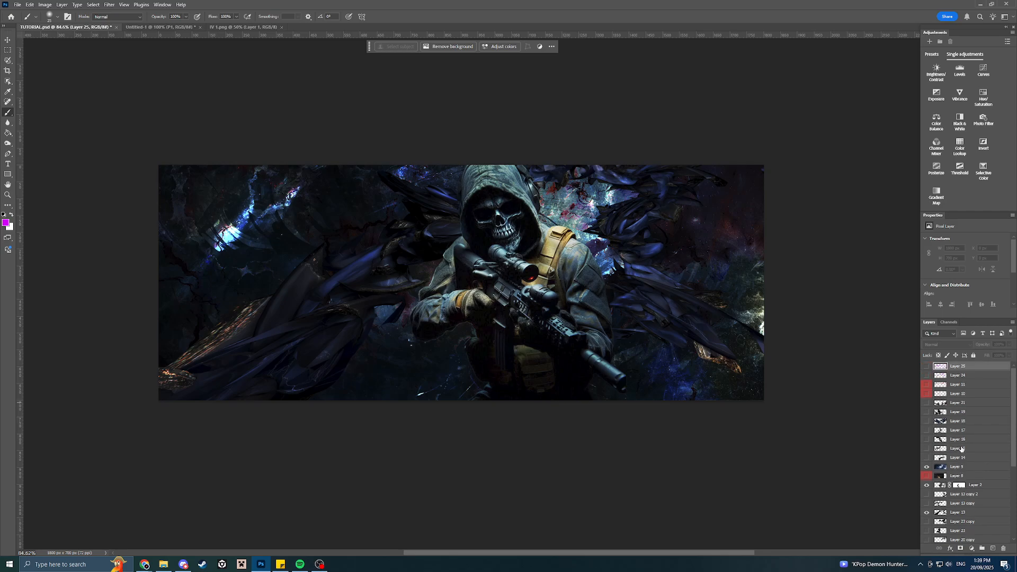
pyautogui.scroll(-4, 963, 450)
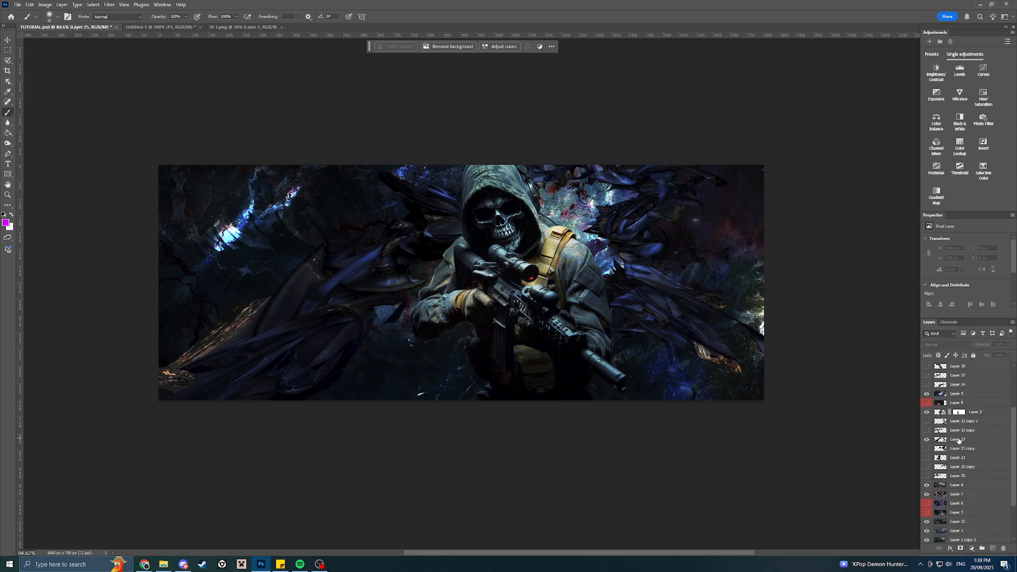
pyautogui.click(958, 441)
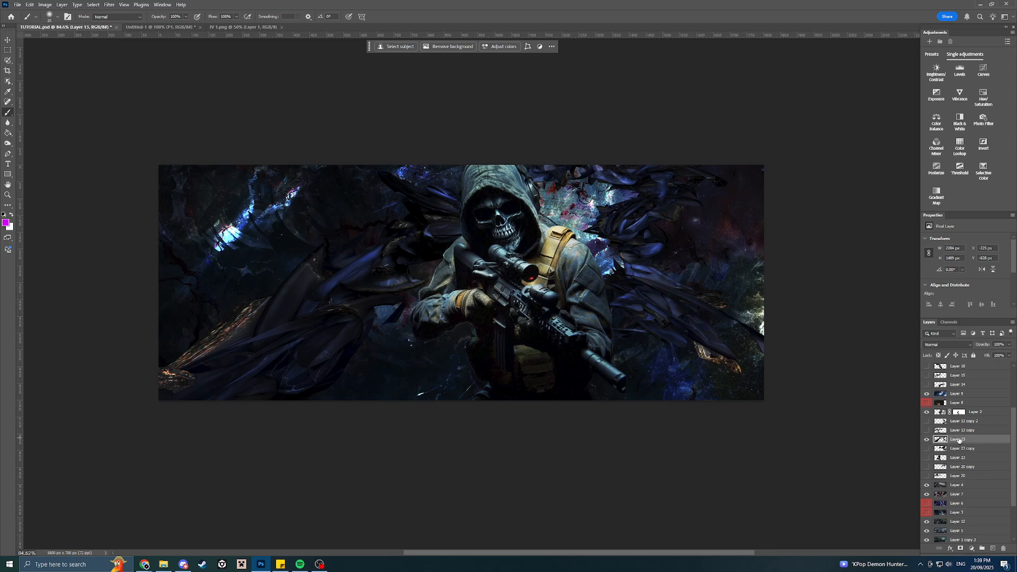
pyautogui.hotkey('ctrl', 'j')
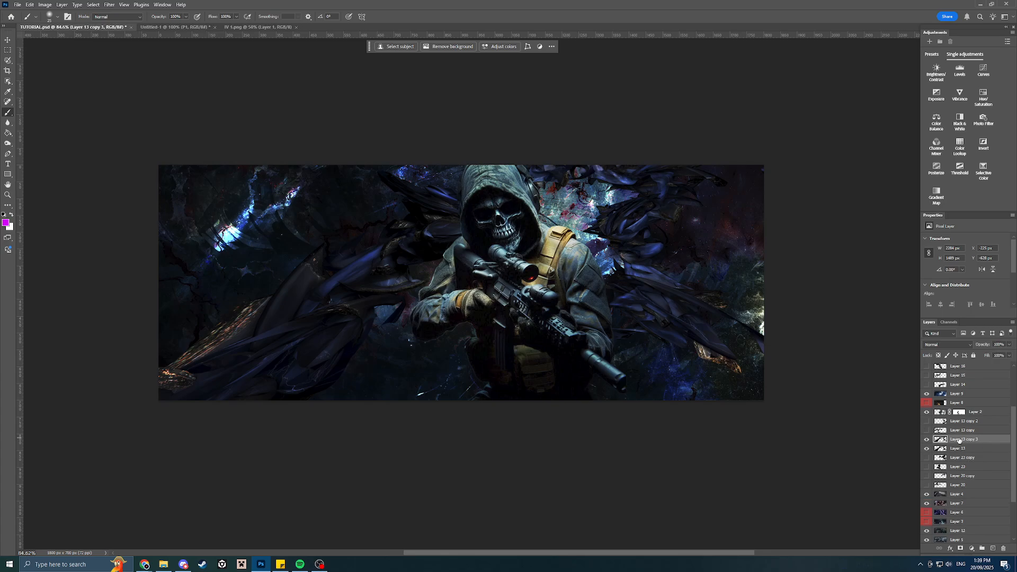
# Delete Layer 13 copy and Layer 13 copy 2, and hide the original Layer 13.
pyautogui.click(963, 430)
pyautogui.keyDown('shift'); pyautogui.click(965, 422); pyautogui.keyUp('shift')
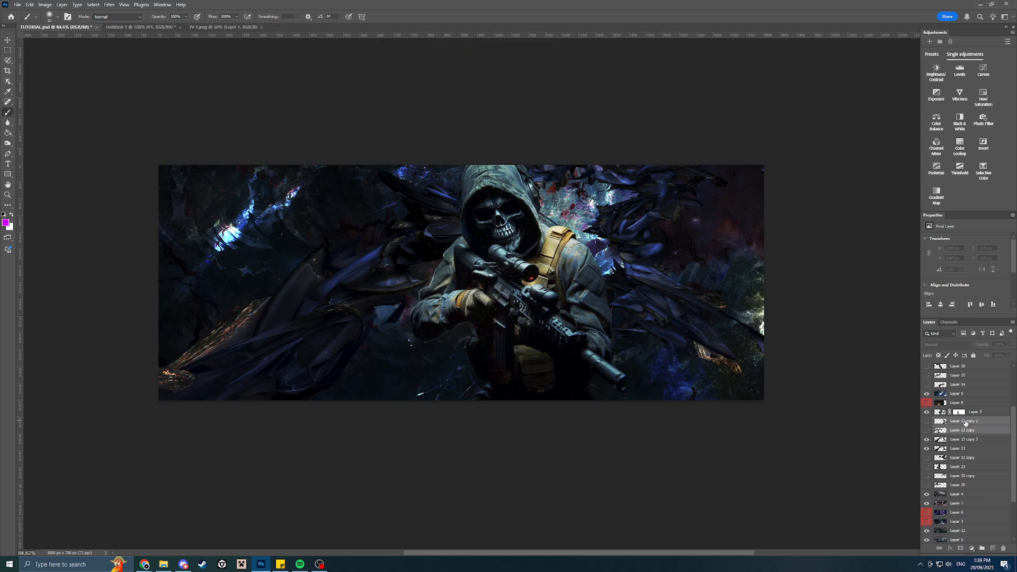
pyautogui.press('Delete')
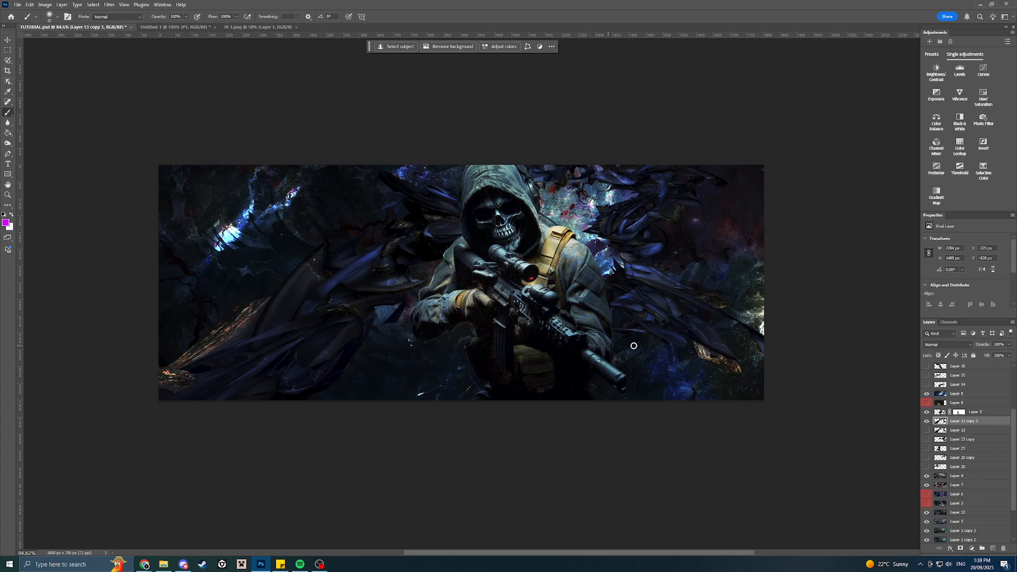
# Open the duplicated Layer 13 render in Liquify and reduce the warp brush size to 200.
pyautogui.scroll(2, 459, 309)
pyautogui.scroll(2, 689, 357)
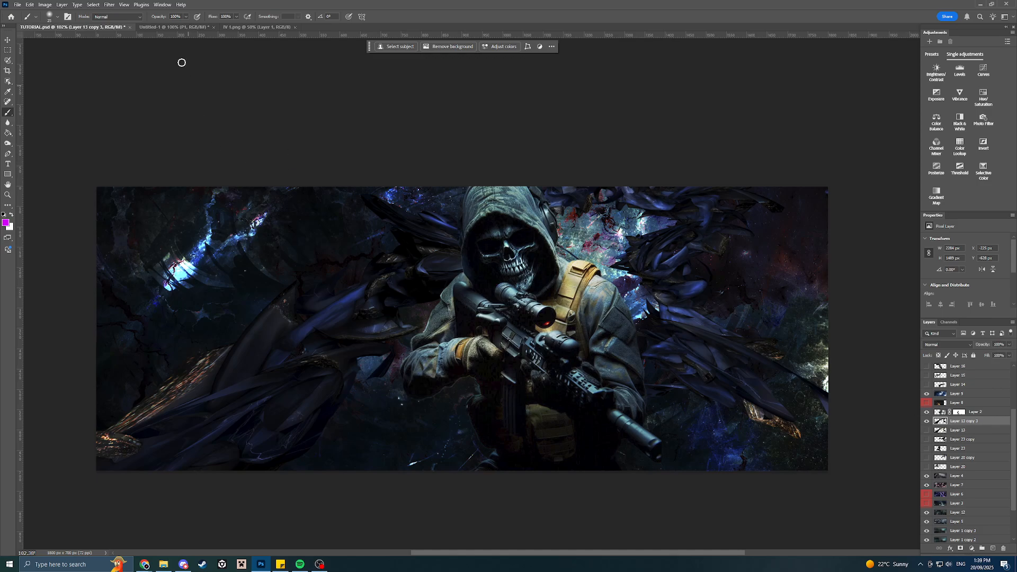
pyautogui.click(109, 4)
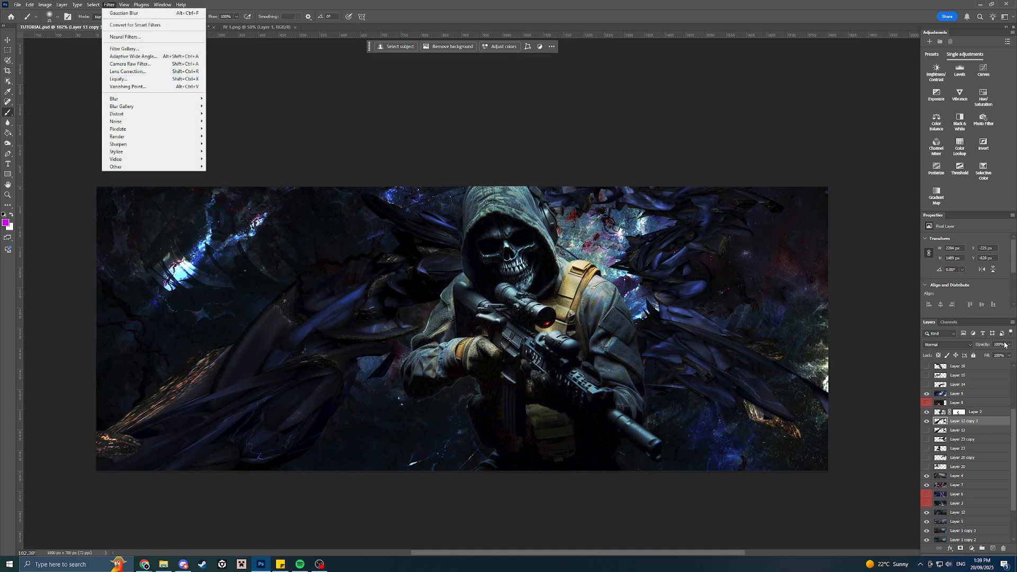
pyautogui.click(121, 80)
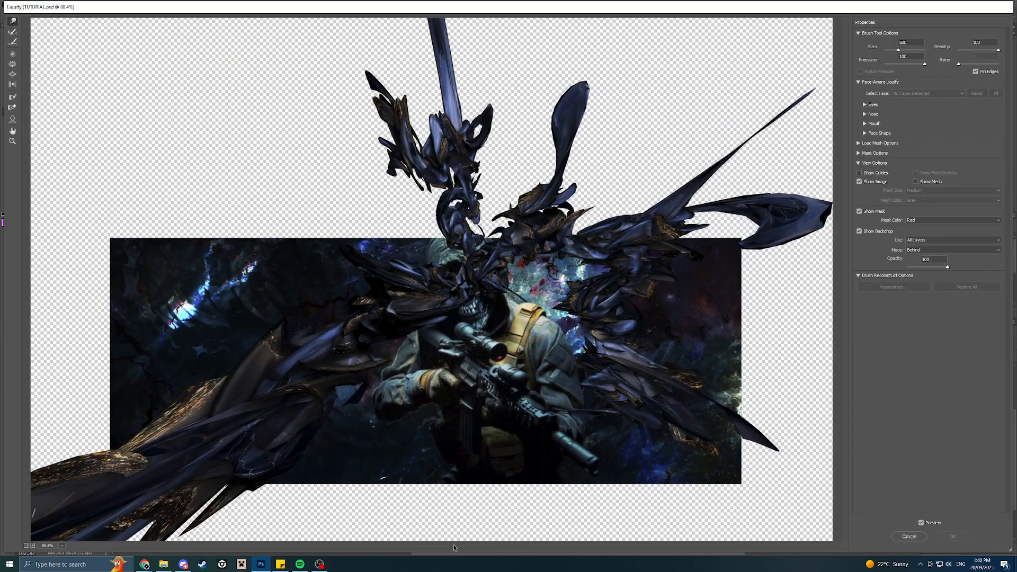
pyautogui.scroll(-2, 371, 398)
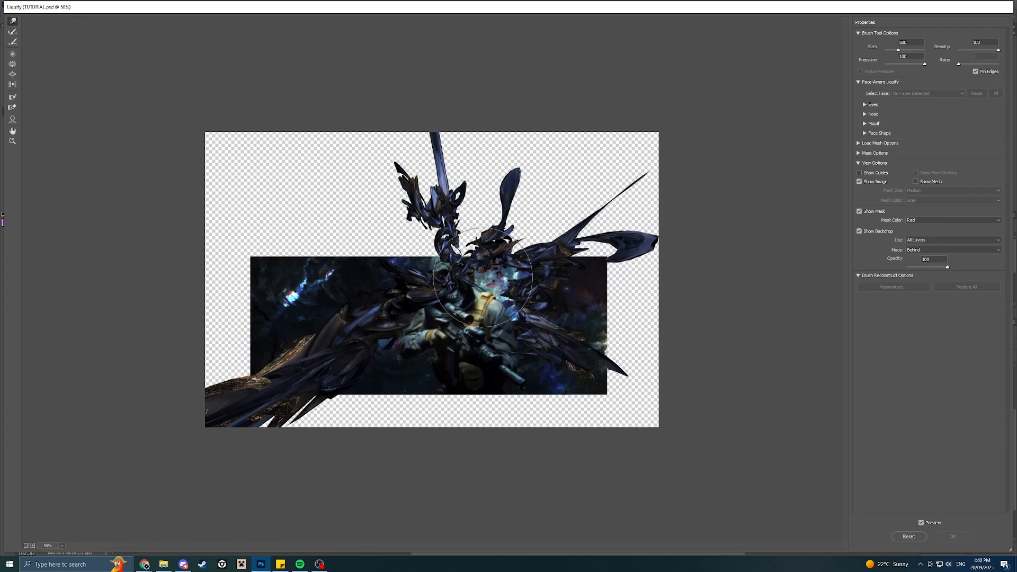
pyautogui.scroll(1, 473, 304)
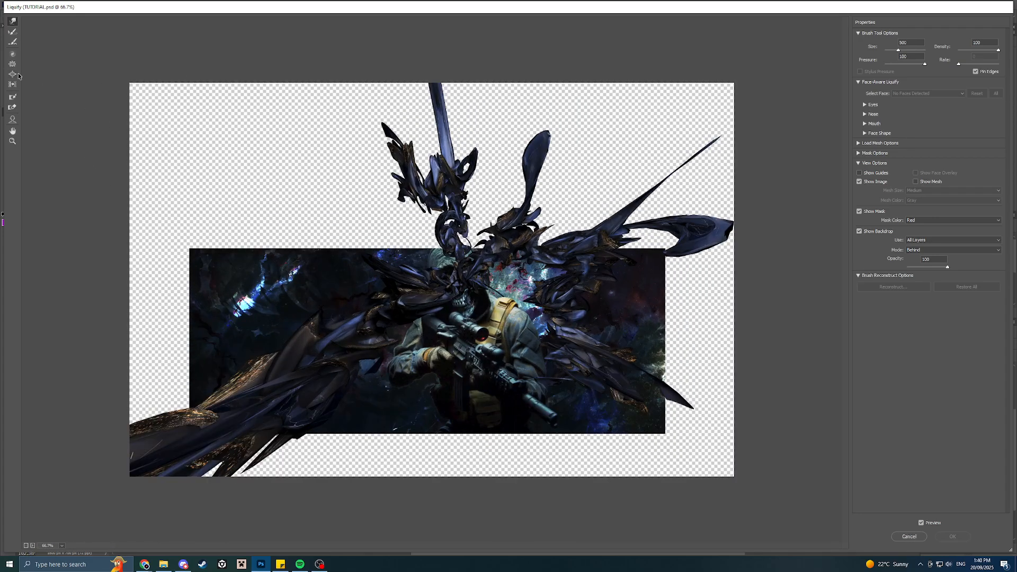
pyautogui.press('[')
pyautogui.press('[')
pyautogui.press('[')
pyautogui.press('[')
# Try warping the render's branches on both sides of the soldier into curved shapes, apply the distortion, and undo it.
pyautogui.moveTo(548, 298)
pyautogui.mouseDown()
pyautogui.moveTo(619, 299)
pyautogui.moveTo(530, 302)
pyautogui.moveTo(662, 301)
pyautogui.moveTo(606, 310)
pyautogui.moveTo(636, 314)
pyautogui.moveTo(624, 327)
pyautogui.moveTo(590, 308)
pyautogui.moveTo(665, 337)
pyautogui.moveTo(616, 287)
pyautogui.moveTo(647, 298)
pyautogui.mouseUp()
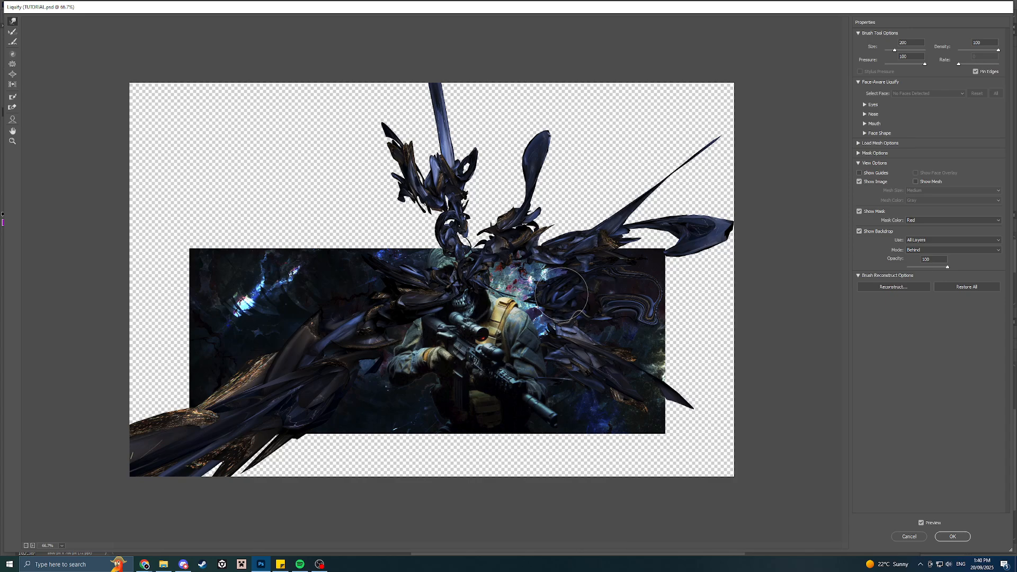
pyautogui.moveTo(561, 292)
pyautogui.mouseDown()
pyautogui.moveTo(552, 343)
pyautogui.moveTo(653, 357)
pyautogui.moveTo(592, 402)
pyautogui.moveTo(608, 383)
pyautogui.moveTo(605, 367)
pyautogui.moveTo(595, 405)
pyautogui.mouseUp()
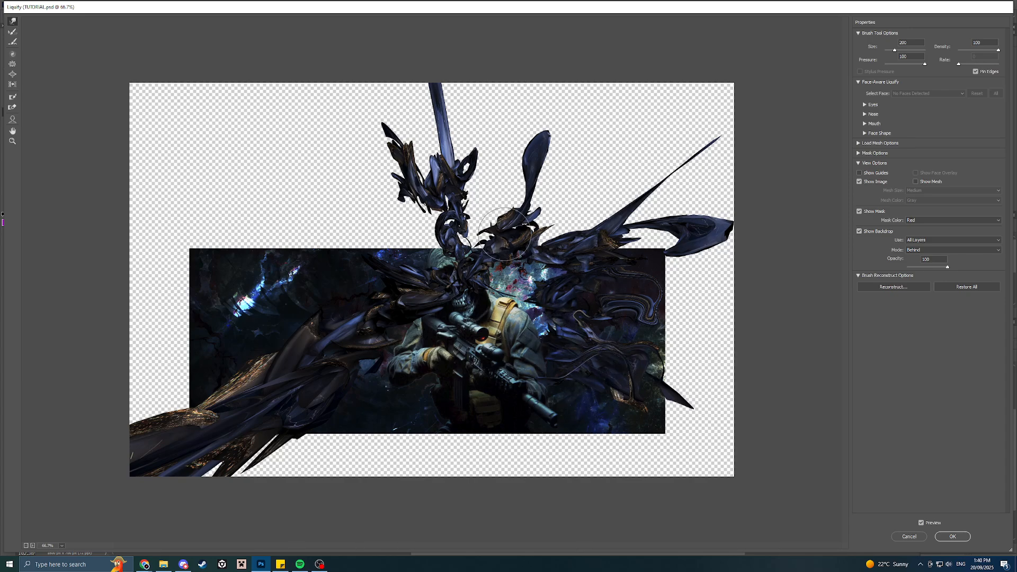
pyautogui.moveTo(347, 372)
pyautogui.mouseDown()
pyautogui.moveTo(328, 314)
pyautogui.moveTo(362, 345)
pyautogui.moveTo(333, 318)
pyautogui.mouseUp()
pyautogui.click(952, 537)
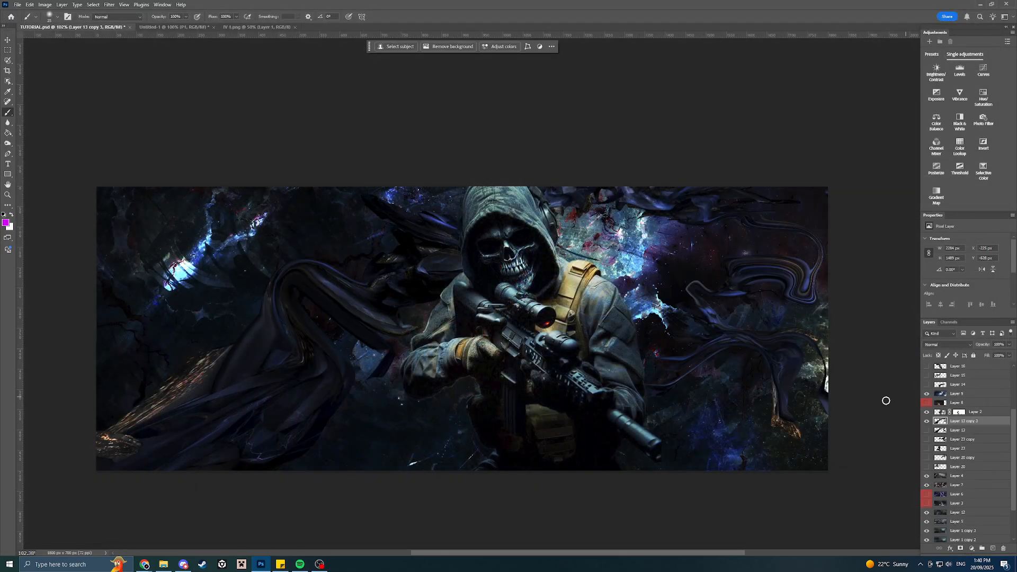
pyautogui.hotkey('ctrl', 'z')
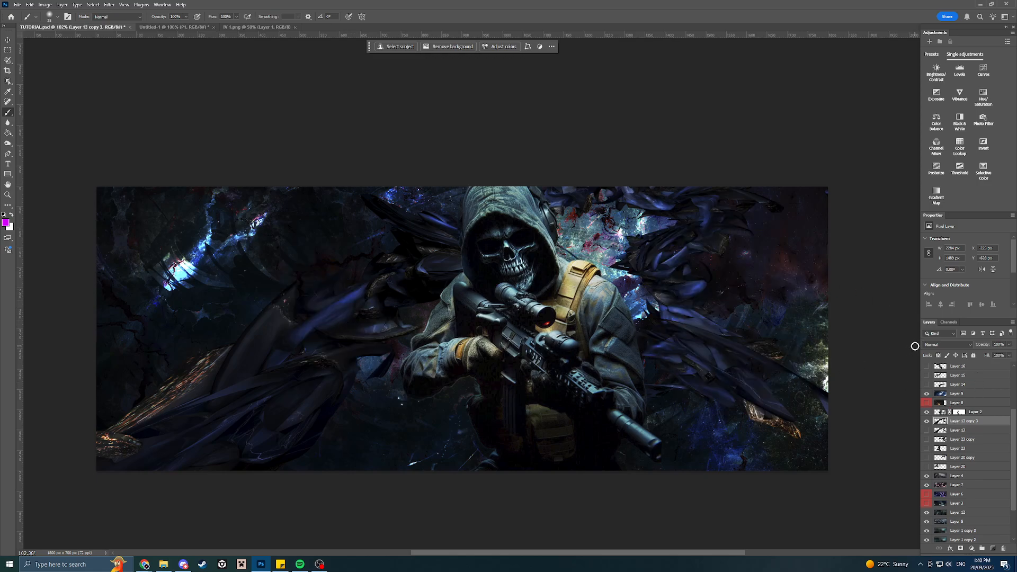
# Lower the duplicated render's opacity to 0% and open it in Liquify with a brush size of 400.
pyautogui.click(1011, 347)
pyautogui.moveTo(1009, 353); pyautogui.dragTo(906, 350)
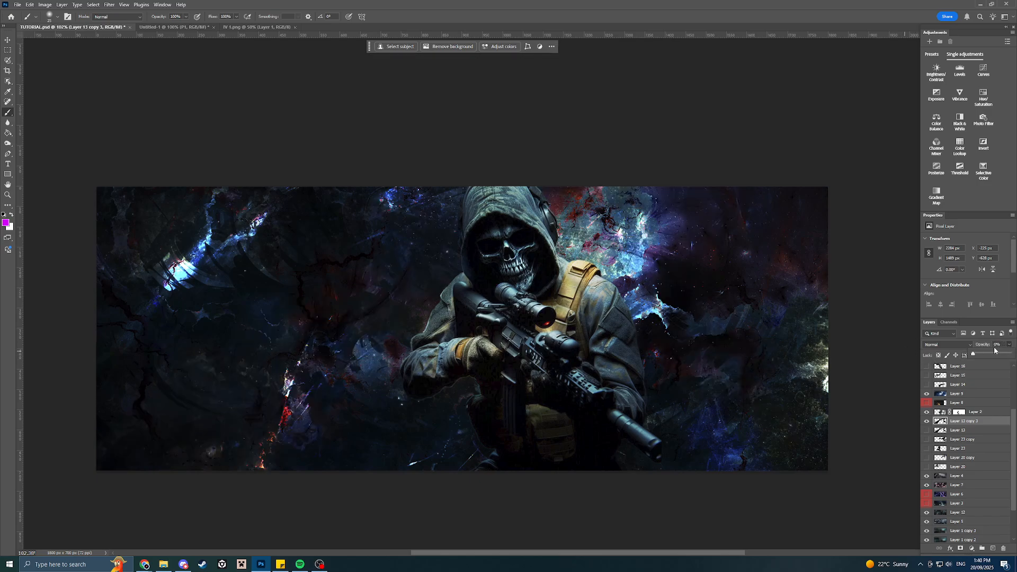
pyautogui.click(110, 7)
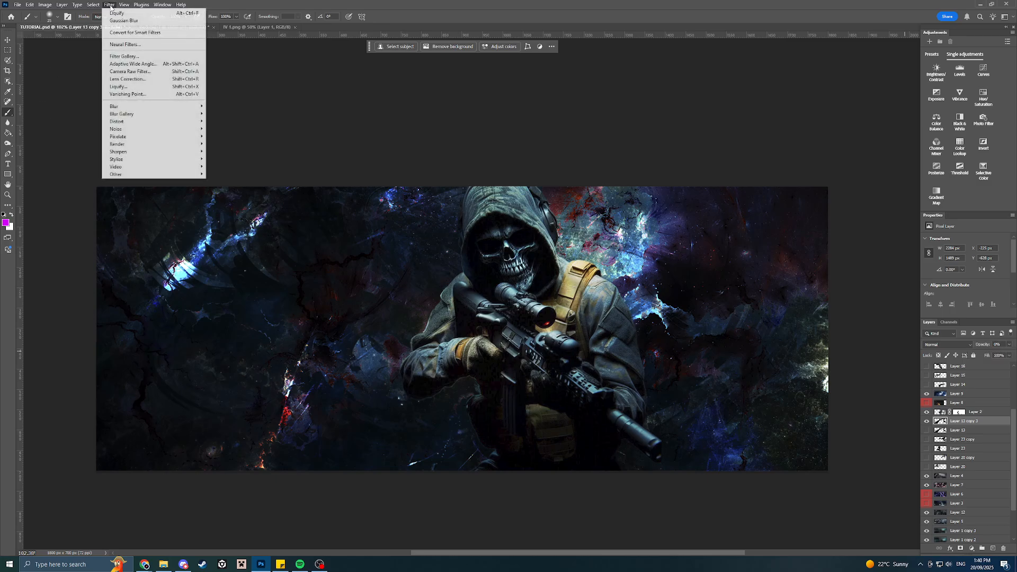
pyautogui.click(134, 89)
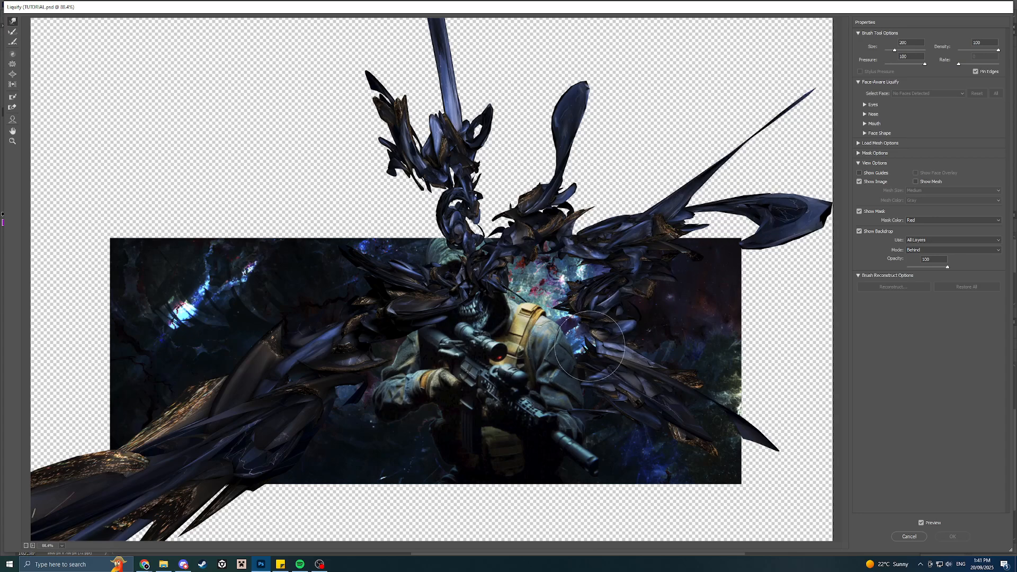
pyautogui.press(']')
pyautogui.press(']')
pyautogui.press(']')
# Try pushing the render's branches outward away from the soldier with the larger warp brush, and discard the distortion.
pyautogui.moveTo(603, 329)
pyautogui.mouseDown()
pyautogui.moveTo(638, 329)
pyautogui.moveTo(601, 321)
pyautogui.moveTo(625, 315)
pyautogui.moveTo(595, 321)
pyautogui.moveTo(622, 315)
pyautogui.moveTo(622, 329)
pyautogui.moveTo(647, 328)
pyautogui.moveTo(596, 381)
pyautogui.moveTo(639, 377)
pyautogui.moveTo(612, 406)
pyautogui.mouseUp()
pyautogui.moveTo(419, 370)
pyautogui.mouseDown()
pyautogui.moveTo(360, 344)
pyautogui.moveTo(295, 387)
pyautogui.moveTo(268, 424)
pyautogui.moveTo(173, 424)
pyautogui.moveTo(228, 403)
pyautogui.moveTo(286, 344)
pyautogui.moveTo(371, 306)
pyautogui.moveTo(363, 235)
pyautogui.moveTo(445, 244)
pyautogui.moveTo(514, 228)
pyautogui.moveTo(586, 264)
pyautogui.moveTo(679, 339)
pyautogui.moveTo(567, 276)
pyautogui.moveTo(440, 254)
pyautogui.moveTo(419, 364)
pyautogui.mouseUp()
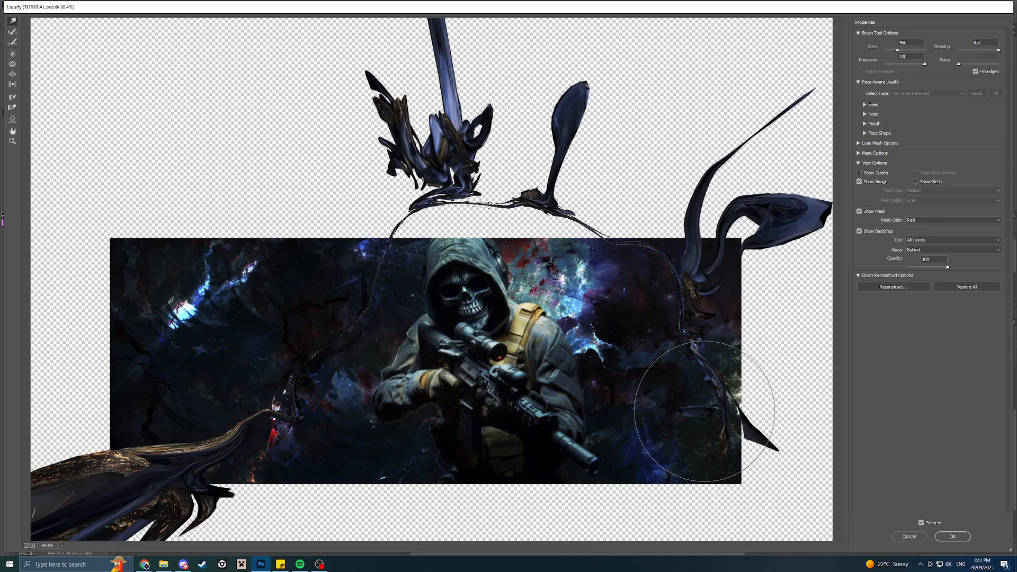
pyautogui.click(918, 541)
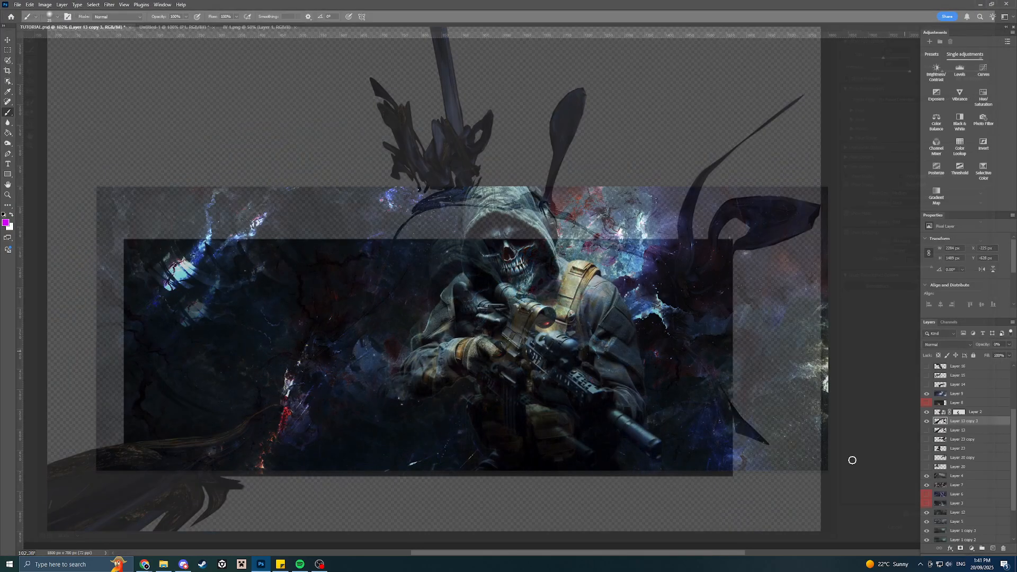
# Reopen the render in Liquify and switch the backdrop display off and back on to compare the views.
pyautogui.click(110, 5)
pyautogui.click(122, 86)
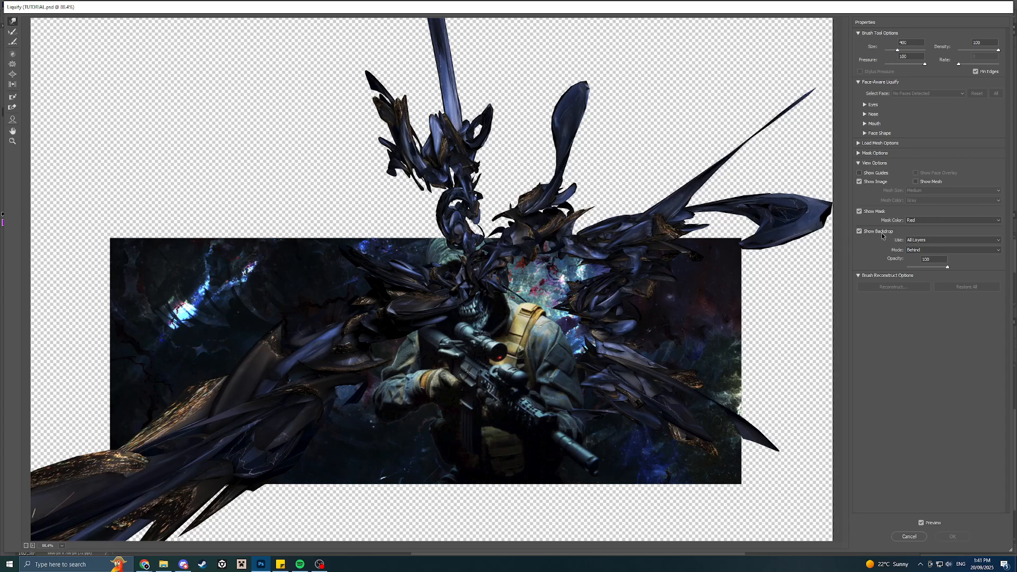
pyautogui.click(860, 232)
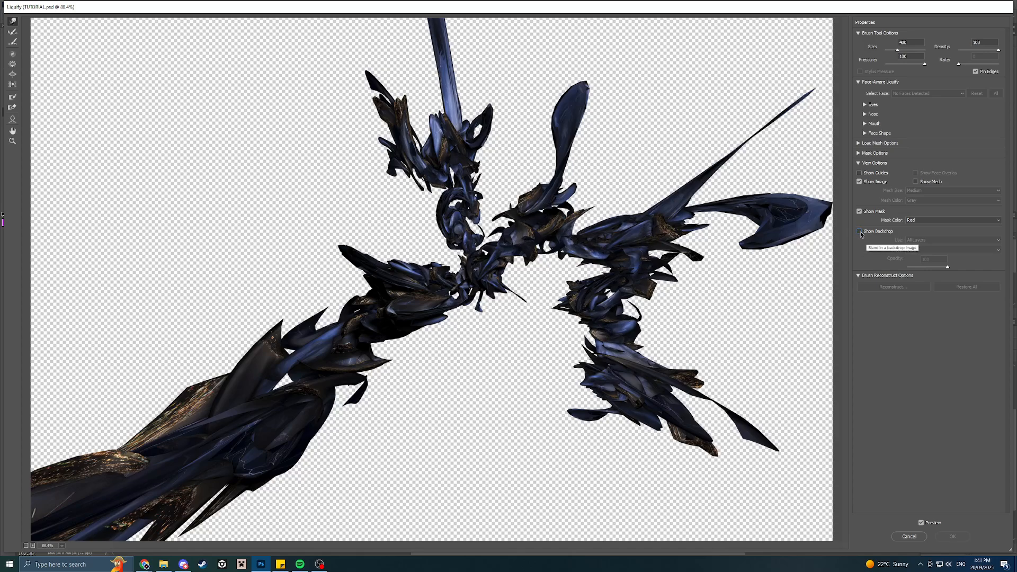
pyautogui.click(860, 232)
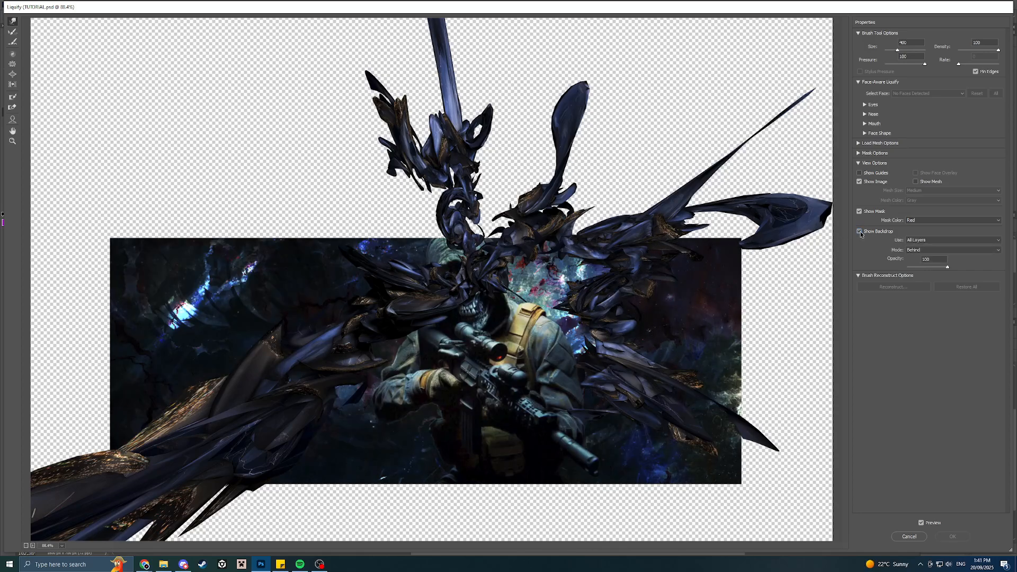
pyautogui.click(860, 232)
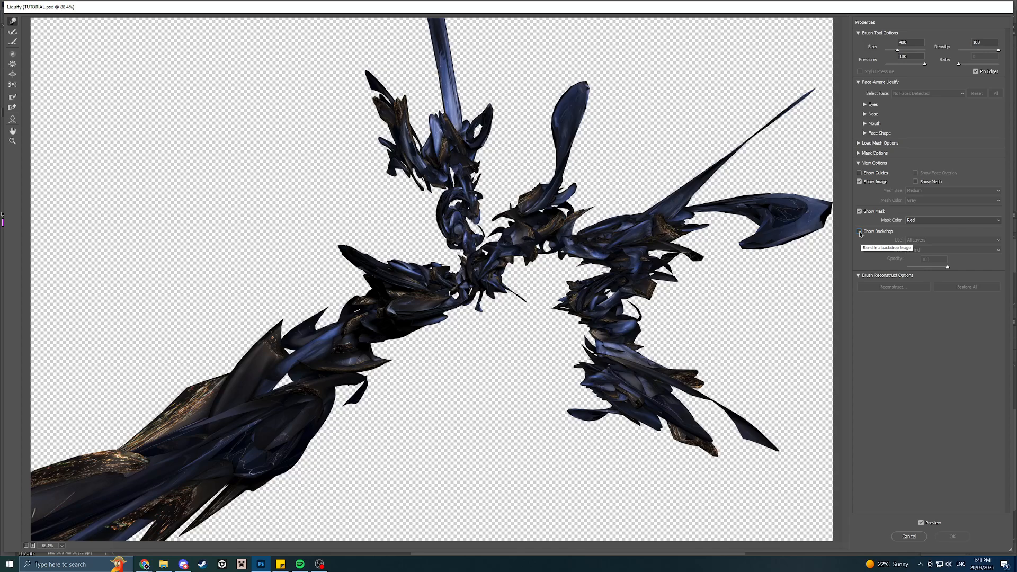
pyautogui.moveTo(490, 294)
pyautogui.mouseDown()
pyautogui.moveTo(393, 277)
pyautogui.moveTo(540, 329)
pyautogui.moveTo(472, 198)
pyautogui.moveTo(504, 366)
pyautogui.mouseUp()
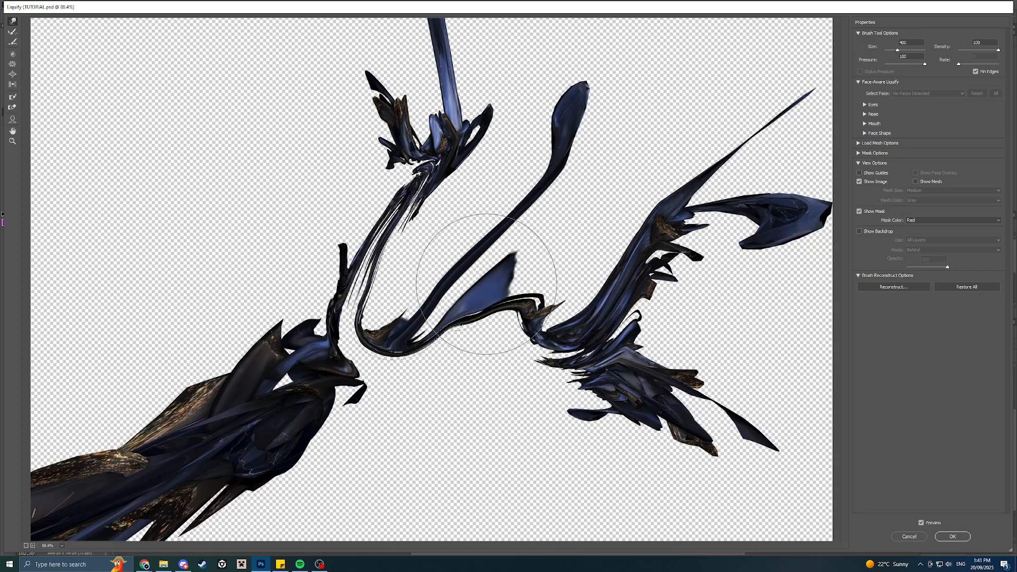
pyautogui.click(860, 232)
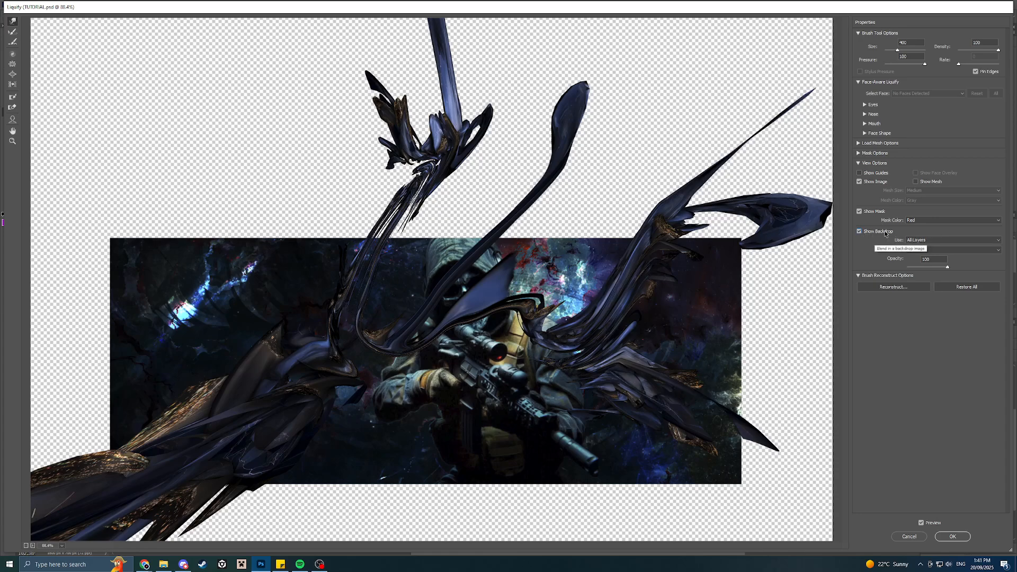
pyautogui.click(909, 537)
# Reopen Liquify on the wing layer and warp the left wing's outer upper edge toward its tip with a brush of about 125 px.
pyautogui.click(109, 4)
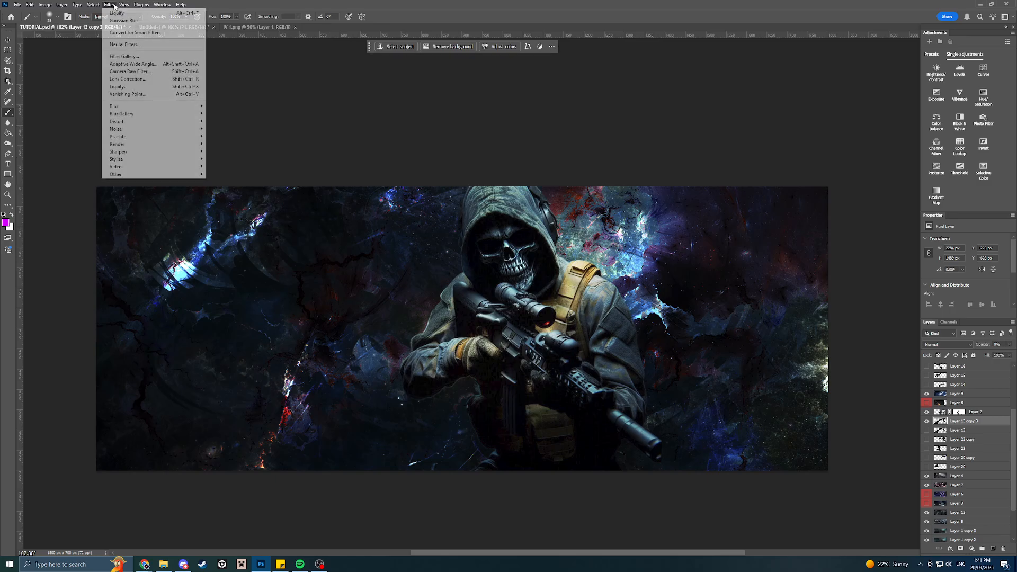
pyautogui.click(131, 89)
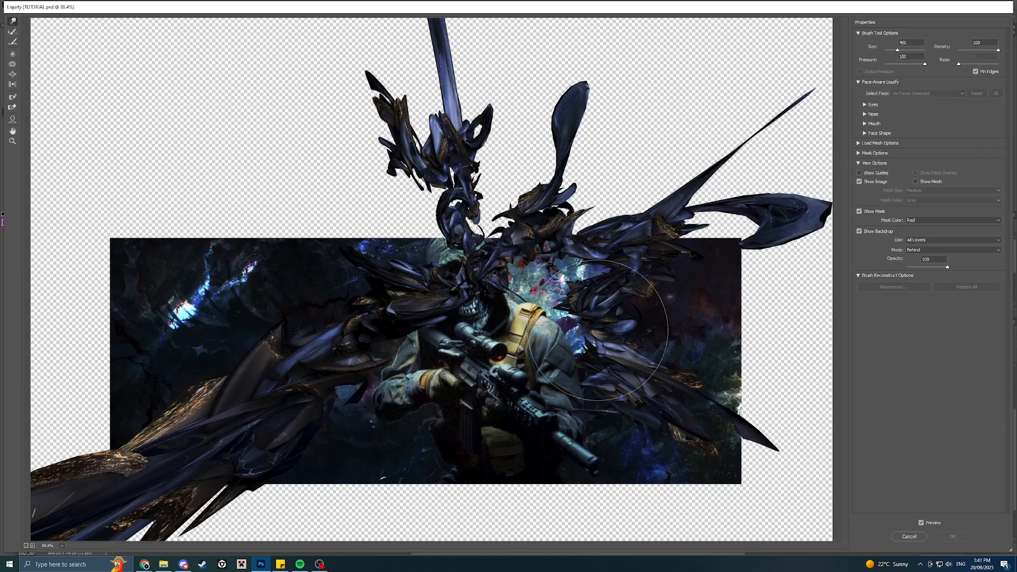
pyautogui.moveTo(266, 309)
pyautogui.mouseDown()
pyautogui.moveTo(383, 363)
pyautogui.moveTo(356, 362)
pyautogui.moveTo(342, 345)
pyautogui.mouseUp()
pyautogui.press(']')
pyautogui.press(']')
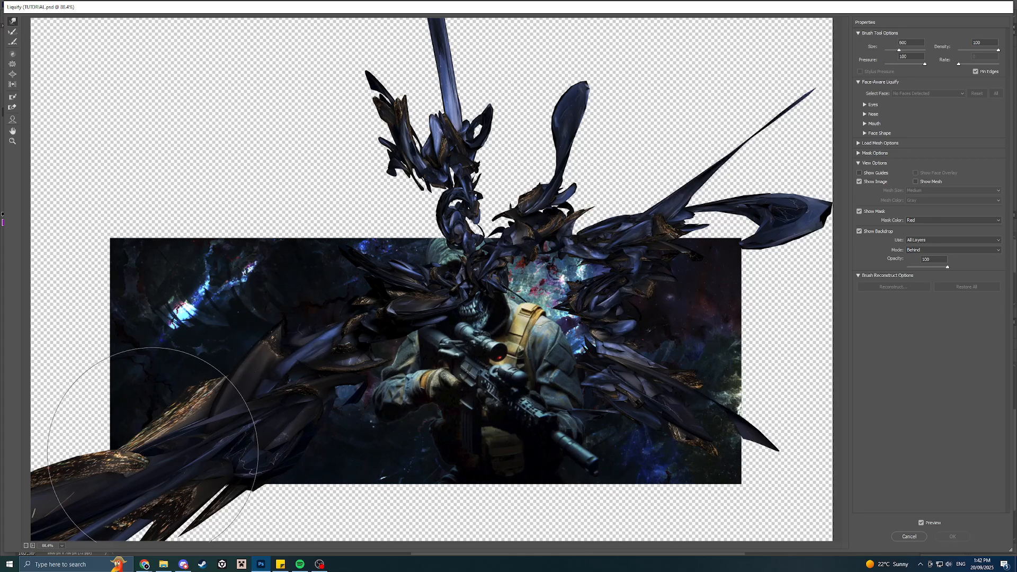
pyautogui.press('[')
pyautogui.press('[')
pyautogui.press('[')
pyautogui.press('[')
pyautogui.press('[')
pyautogui.press('[')
pyautogui.press('[')
pyautogui.press('[')
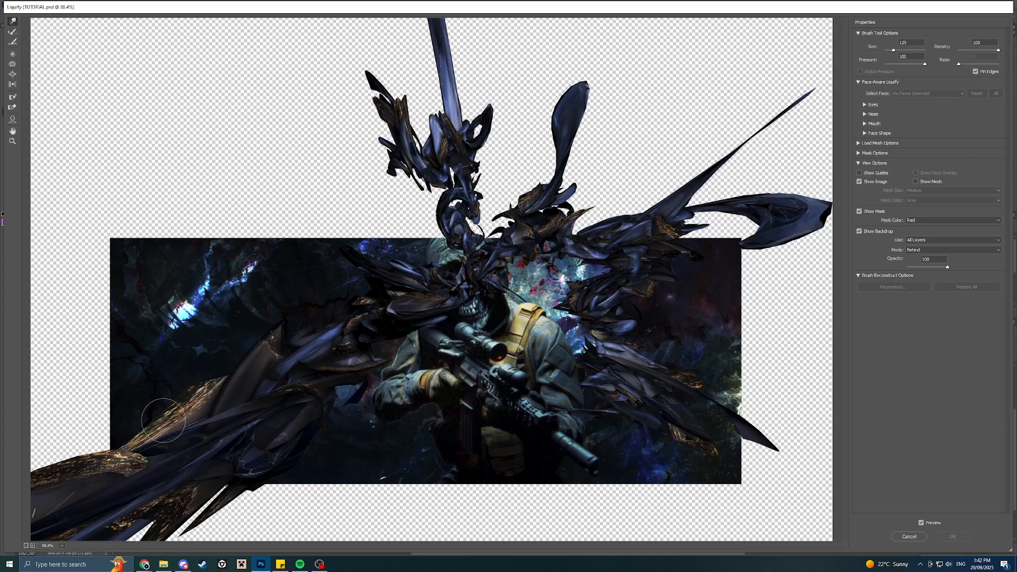
pyautogui.moveTo(207, 374)
pyautogui.mouseDown()
pyautogui.moveTo(208, 390)
pyautogui.moveTo(182, 400)
pyautogui.moveTo(194, 408)
pyautogui.moveTo(105, 456)
pyautogui.moveTo(149, 419)
pyautogui.moveTo(72, 470)
pyautogui.mouseUp()
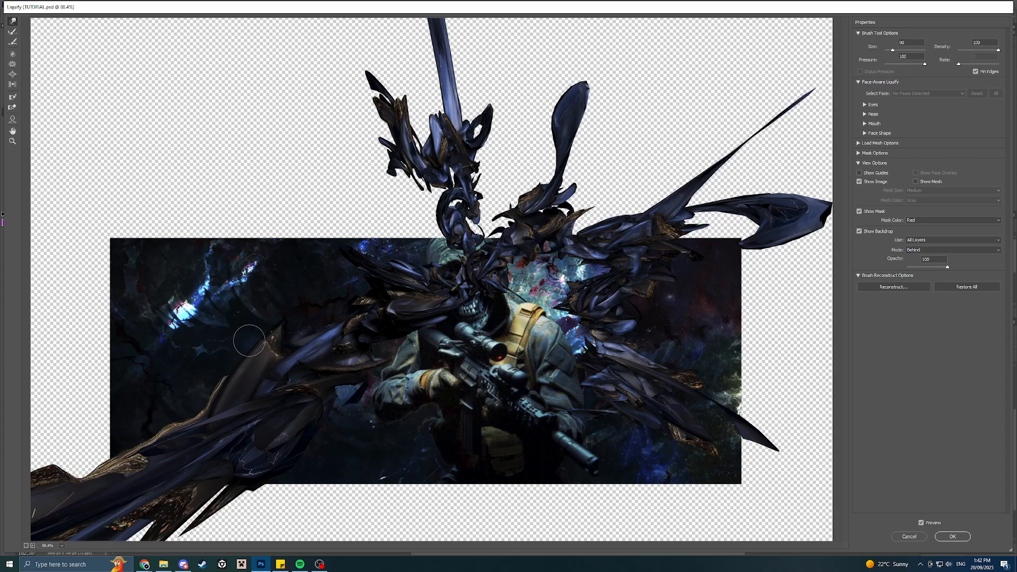
# Push the pointed spike on the left wing's upper edge along the wing toward the soldier with a slightly larger brush.
pyautogui.press(']')
pyautogui.moveTo(262, 334)
pyautogui.mouseDown()
pyautogui.moveTo(272, 315)
pyautogui.moveTo(299, 310)
pyautogui.mouseUp()
pyautogui.press(']')
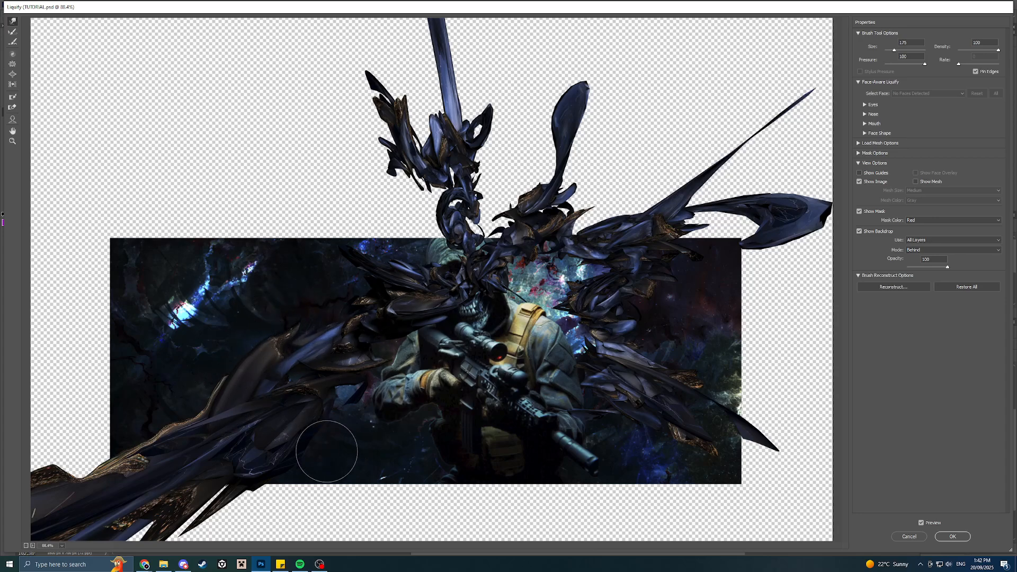
# Warp the left wing's lower edge downward below the canvas with a 175 px brush.
pyautogui.press(']')
pyautogui.press(']')
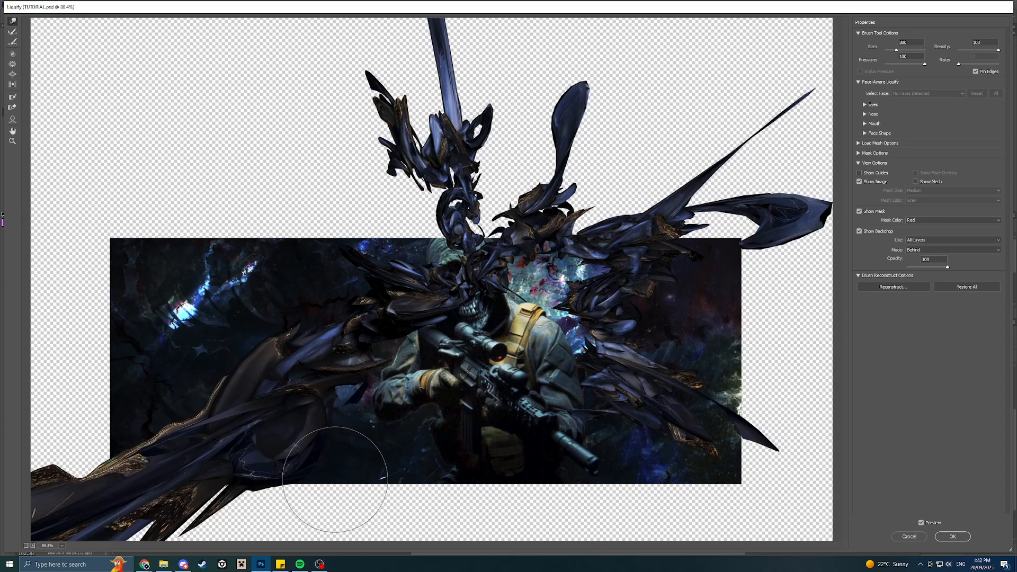
pyautogui.press('[')
pyautogui.press('[')
pyautogui.press('[')
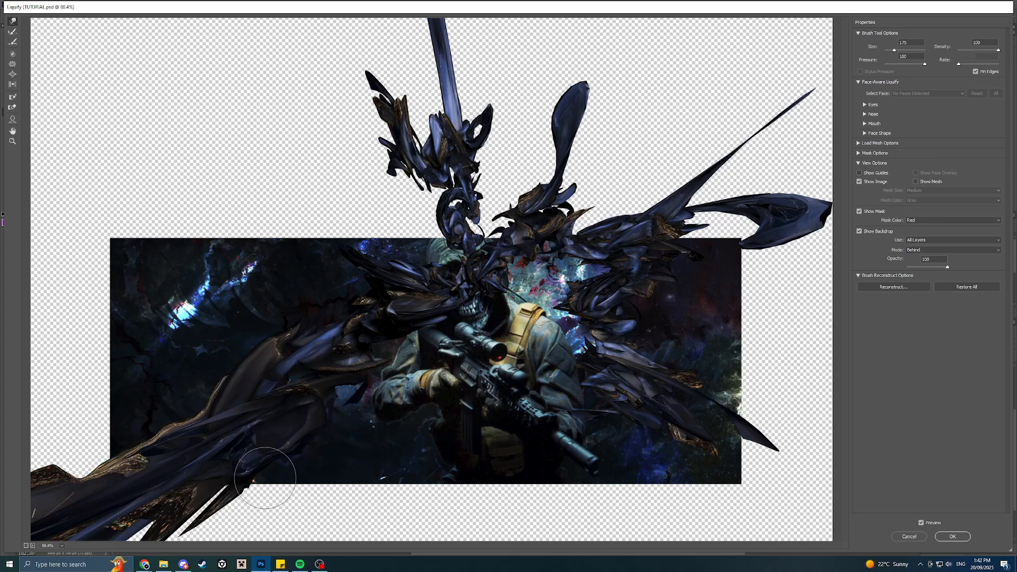
pyautogui.moveTo(247, 481)
pyautogui.mouseDown()
pyautogui.moveTo(278, 504)
pyautogui.moveTo(254, 505)
pyautogui.moveTo(241, 523)
pyautogui.moveTo(252, 504)
pyautogui.mouseUp()
# Reshape the left wing's inner lower edge toward the soldier's elbow with a 100 px brush.
pyautogui.press(']')
pyautogui.press(']')
pyautogui.press(']')
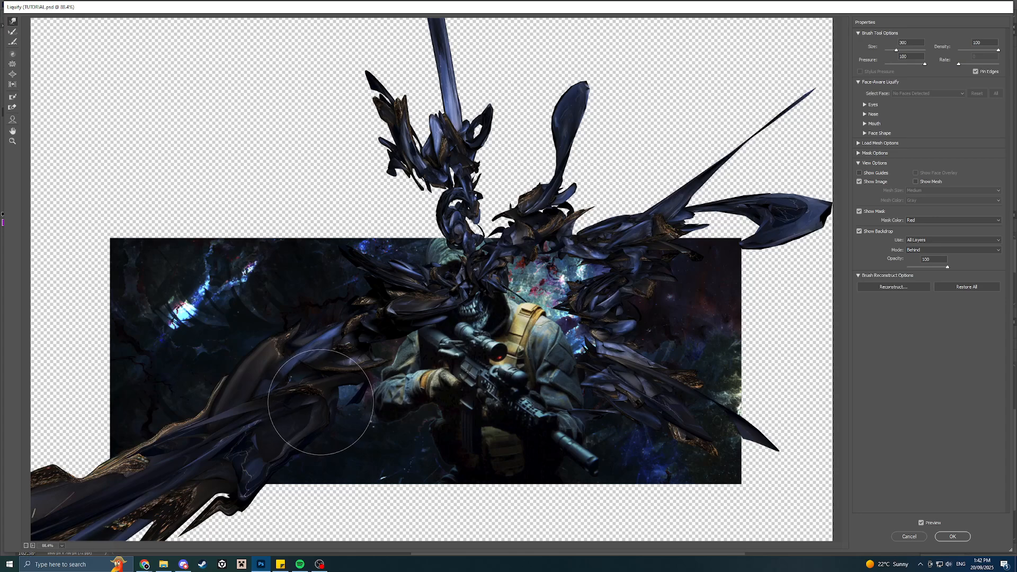
pyautogui.press('[')
pyautogui.press('[')
pyautogui.press('[')
pyautogui.press('[')
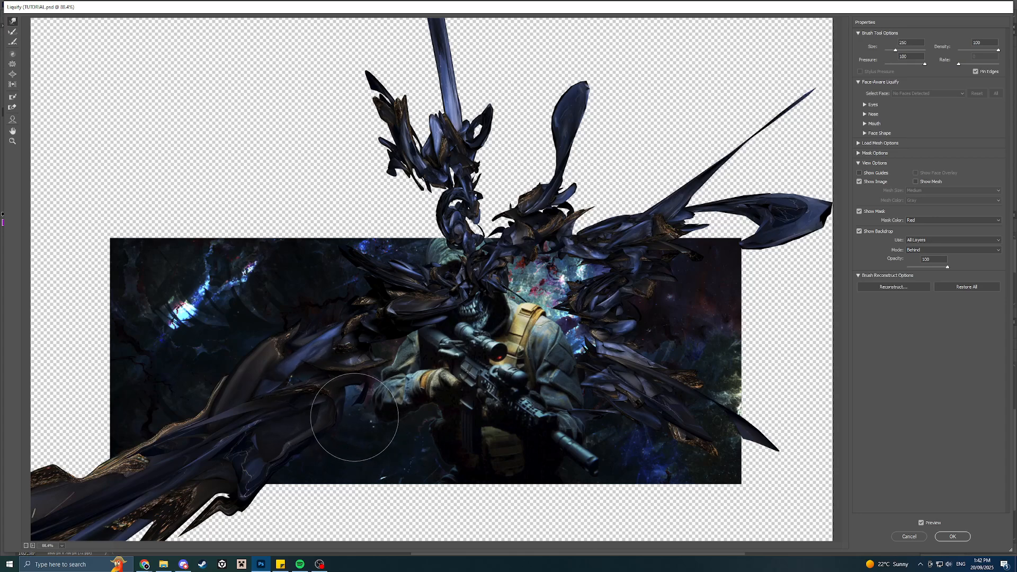
pyautogui.press('[')
pyautogui.press('[')
pyautogui.moveTo(311, 413); pyautogui.dragTo(361, 397)
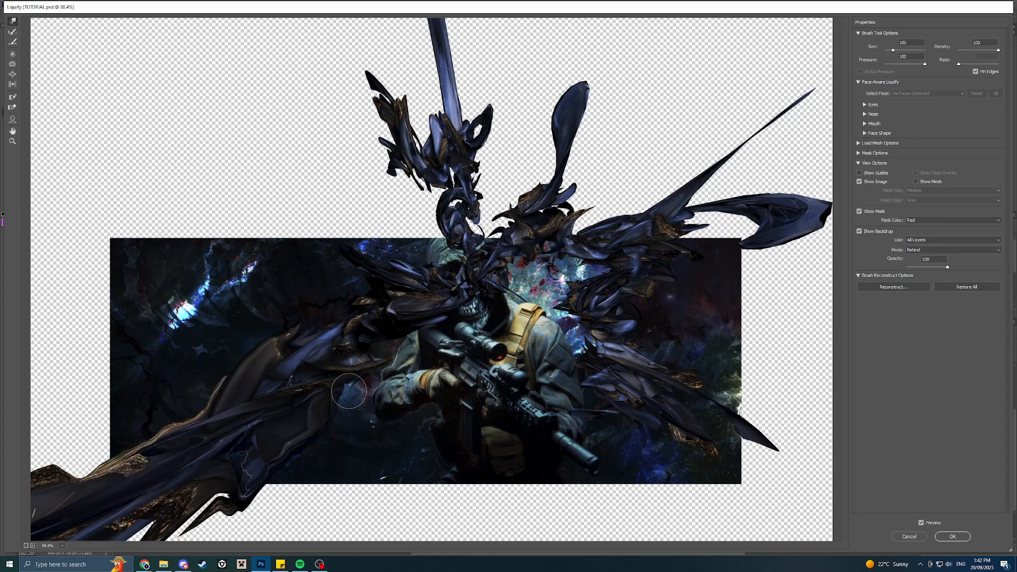
# Enlarge the brush and push the middle of the left wing's upper edge inward to slim it.
pyautogui.press(']')
pyautogui.press(']')
pyautogui.press(']')
pyautogui.press(']')
pyautogui.moveTo(274, 337); pyautogui.dragTo(267, 342)
# Refine the folds in the left wing's midsection with a 100 px brush, pulling them toward the wing tip.
pyautogui.press('[')
pyautogui.press('[')
pyautogui.press('[')
pyautogui.press('[')
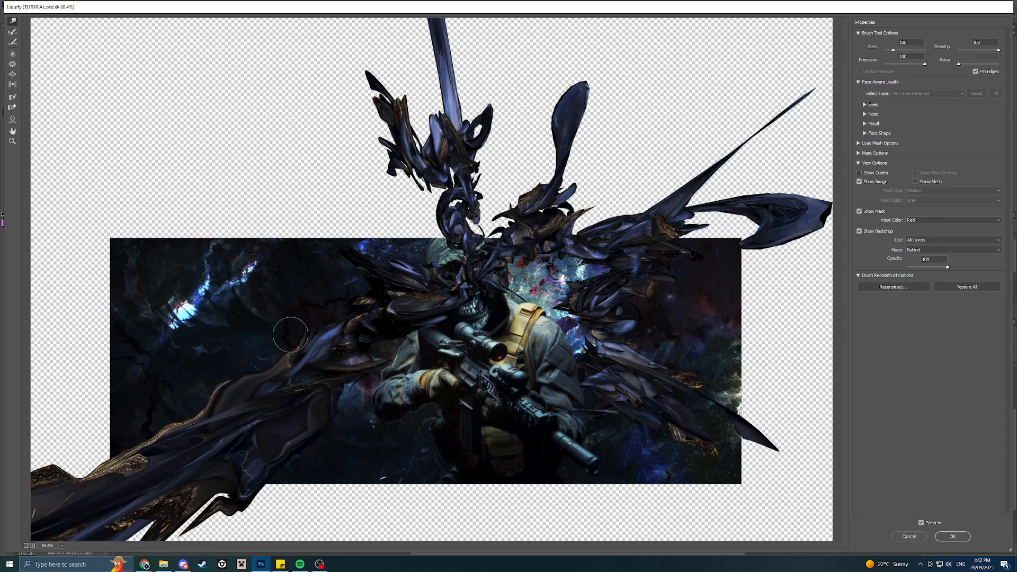
pyautogui.moveTo(262, 375); pyautogui.dragTo(236, 382)
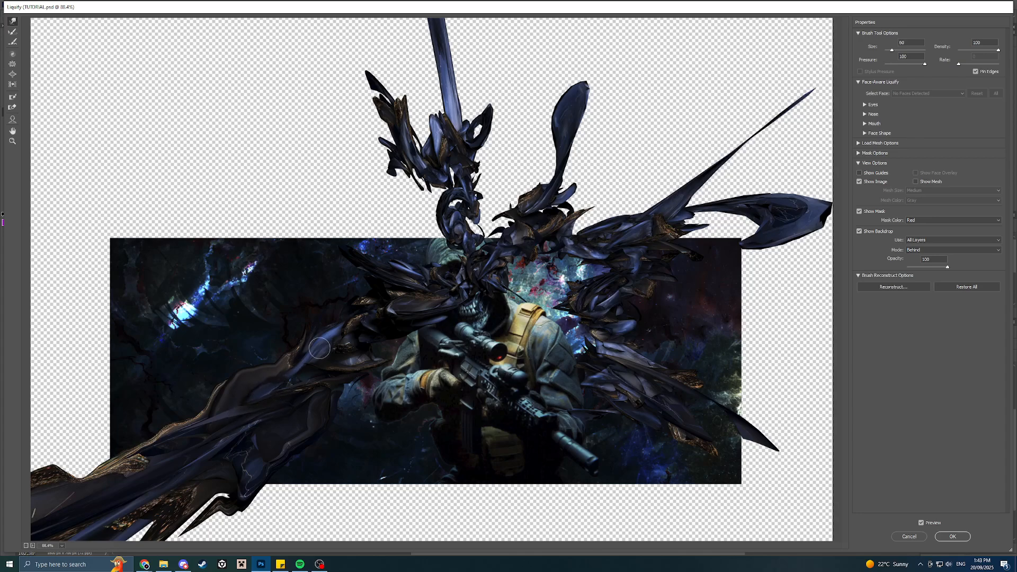
# Stretch the right wing's outer blades into a long curling tendril with a 400 px brush.
pyautogui.press(']')
pyautogui.press(']')
pyautogui.press(']')
pyautogui.press(']')
pyautogui.press(']')
pyautogui.press(']')
pyautogui.press(']')
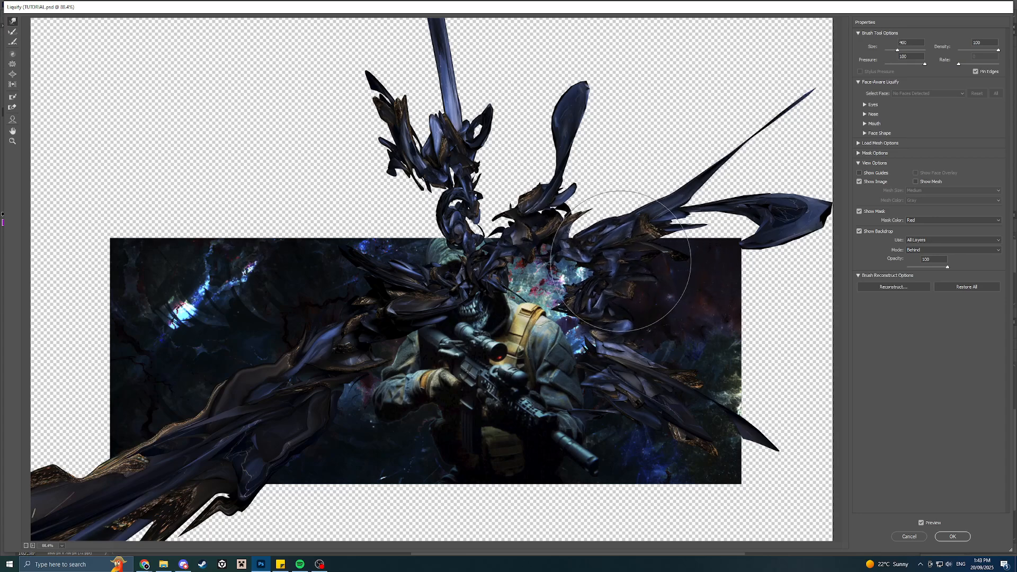
pyautogui.moveTo(758, 254)
pyautogui.mouseDown()
pyautogui.moveTo(766, 201)
pyautogui.moveTo(732, 118)
pyautogui.moveTo(722, 132)
pyautogui.moveTo(775, 175)
pyautogui.moveTo(771, 76)
pyautogui.moveTo(783, 193)
pyautogui.mouseUp()
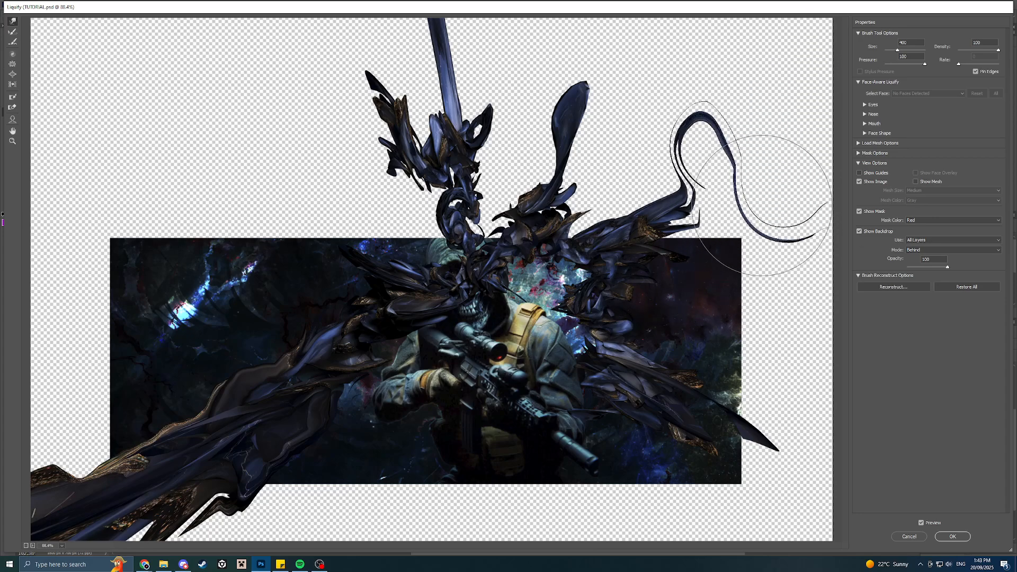
# Warp the upper cluster of the right wing around the soldier's shoulder with large brush strokes.
pyautogui.moveTo(588, 270)
pyautogui.mouseDown()
pyautogui.moveTo(557, 267)
pyautogui.moveTo(609, 274)
pyautogui.moveTo(615, 267)
pyautogui.moveTo(562, 267)
pyautogui.moveTo(628, 258)
pyautogui.mouseUp()
pyautogui.moveTo(681, 218)
pyautogui.mouseDown()
pyautogui.moveTo(584, 244)
pyautogui.moveTo(579, 255)
pyautogui.moveTo(593, 246)
pyautogui.mouseUp()
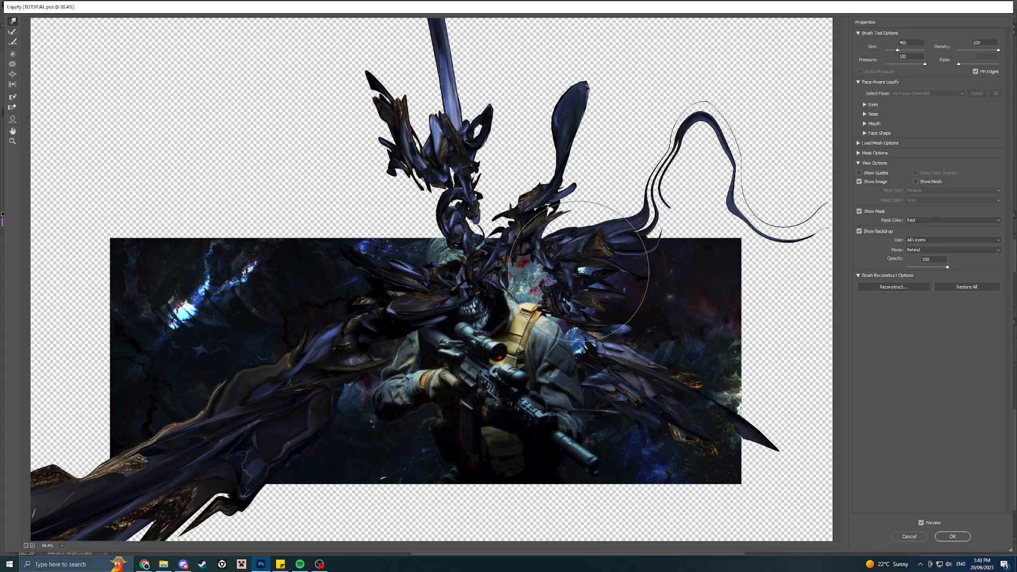
pyautogui.press('[')
pyautogui.press('[')
pyautogui.press(']')
pyautogui.press(']')
pyautogui.press(']')
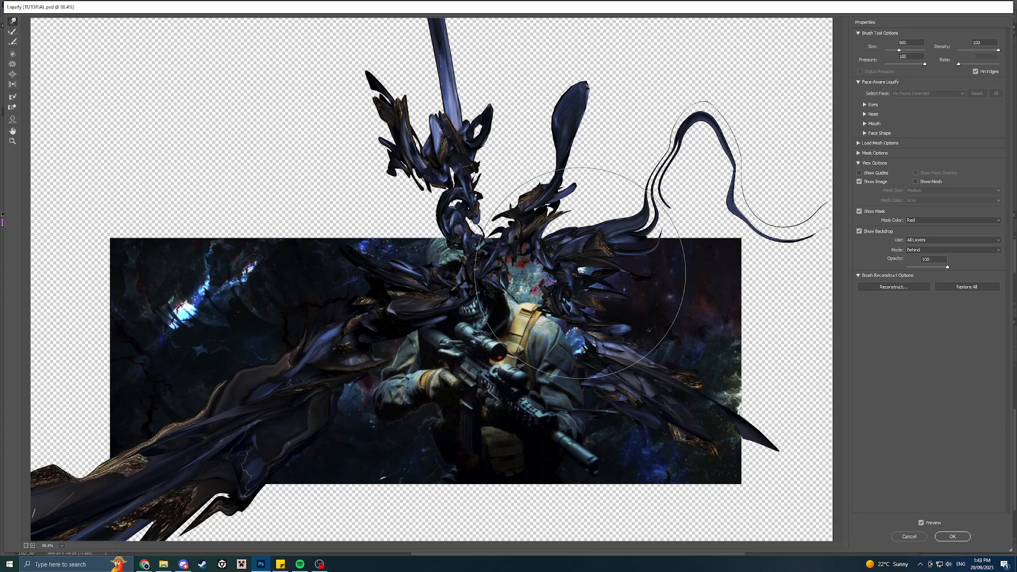
pyautogui.press('[')
pyautogui.moveTo(578, 258); pyautogui.dragTo(594, 254)
# Reduce the brush size and reshape the shards in the middle of the right wing.
pyautogui.press('[')
pyautogui.press('[')
pyautogui.press('[')
pyautogui.press('[')
pyautogui.press('[')
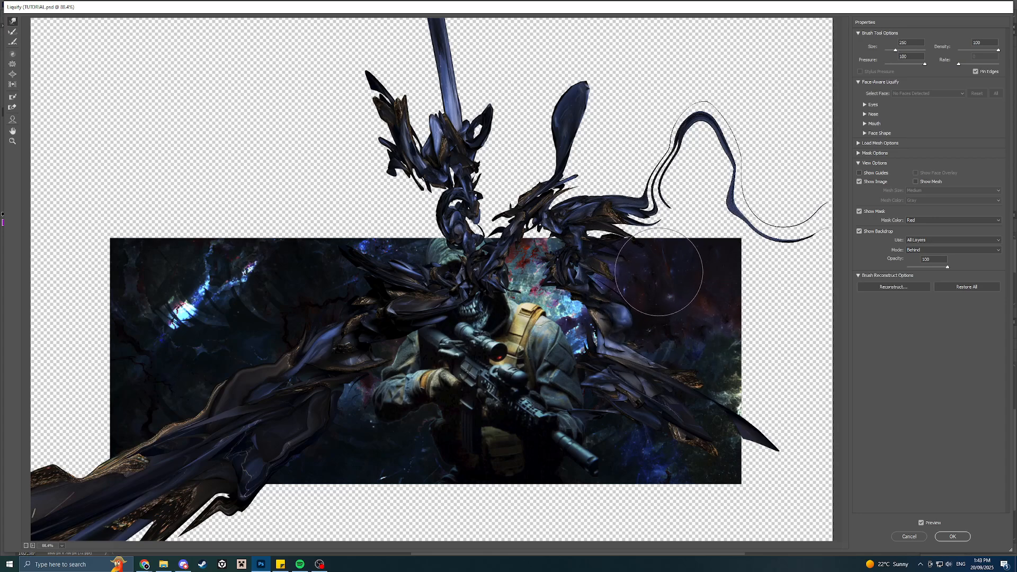
pyautogui.press('[')
pyautogui.press('[')
pyautogui.press('[')
pyautogui.moveTo(593, 317); pyautogui.dragTo(590, 316)
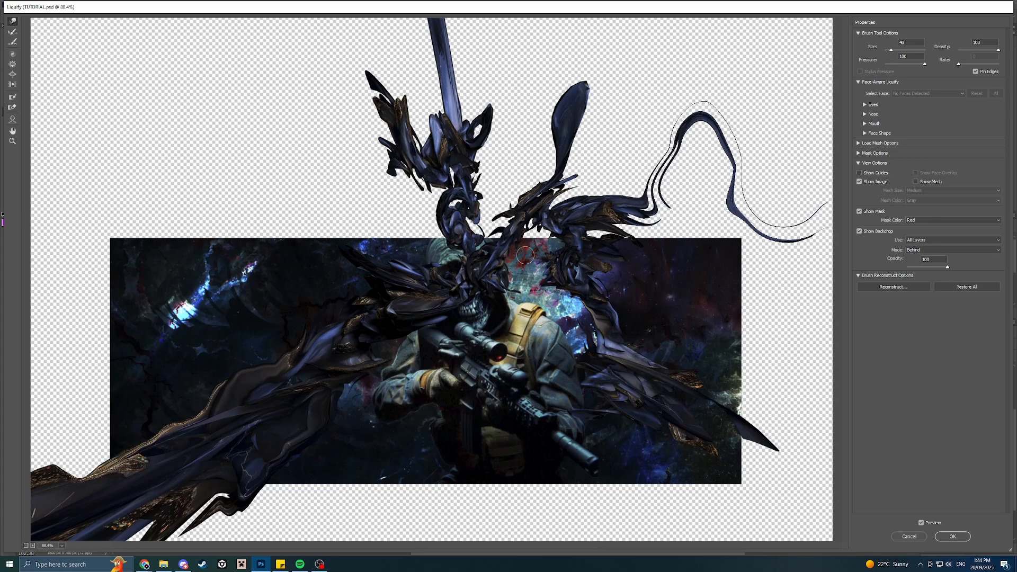
# Enlarge the brush and pull the strands above the soldier's hood down toward its left side.
pyautogui.press(']')
pyautogui.press(']')
pyautogui.press(']')
pyautogui.moveTo(493, 249)
pyautogui.mouseDown()
pyautogui.moveTo(502, 254)
pyautogui.moveTo(434, 270)
pyautogui.mouseUp()
# Bend the wing strands left of the hood into a curved, outward-pointing tip with a 125 px brush.
pyautogui.press('[')
pyautogui.press('[')
pyautogui.press('[')
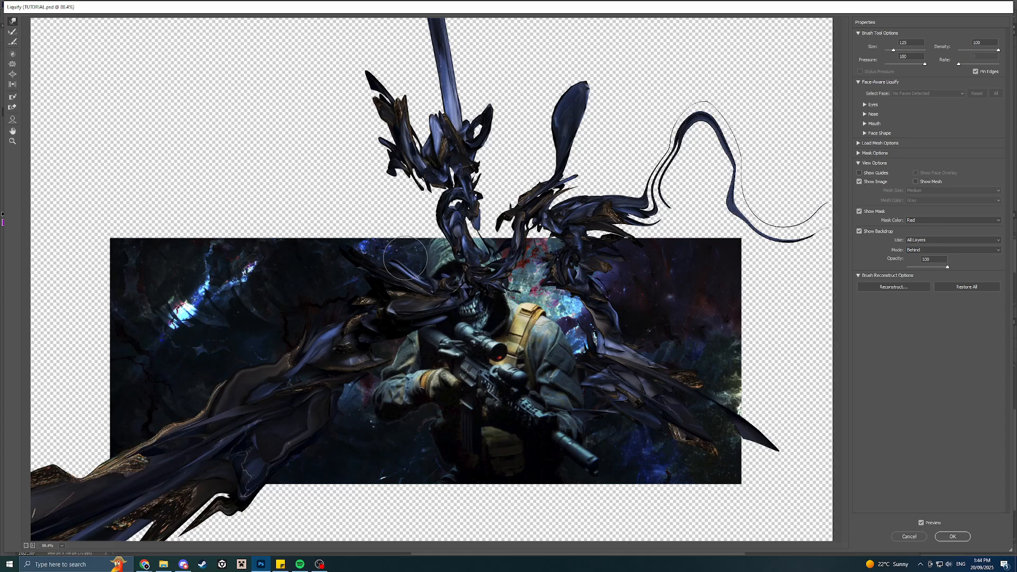
pyautogui.moveTo(434, 259); pyautogui.dragTo(439, 276)
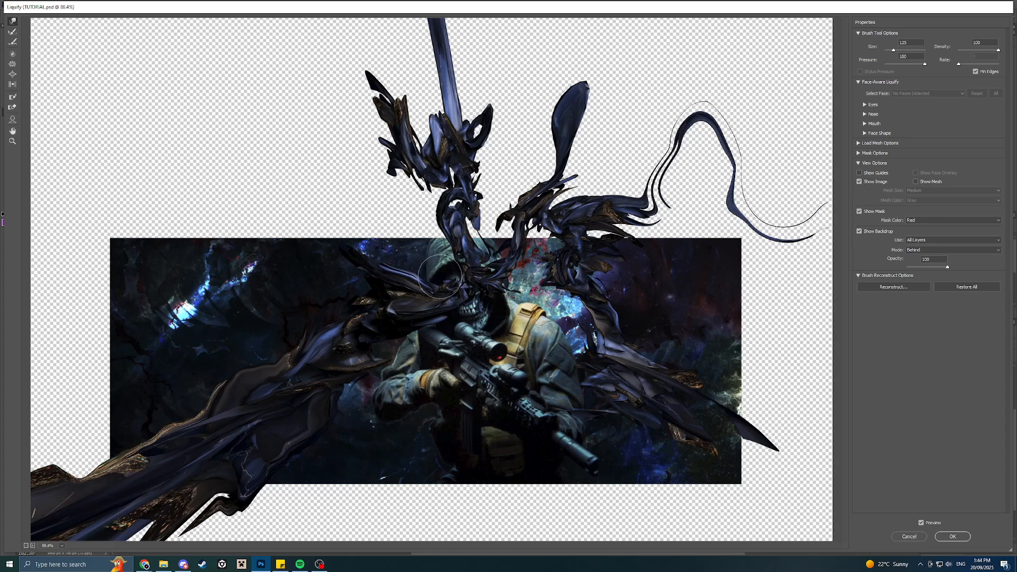
pyautogui.moveTo(384, 250)
pyautogui.mouseDown()
pyautogui.moveTo(349, 231)
pyautogui.moveTo(335, 240)
pyautogui.moveTo(350, 232)
pyautogui.moveTo(350, 245)
pyautogui.moveTo(338, 253)
pyautogui.moveTo(328, 239)
pyautogui.moveTo(307, 263)
pyautogui.moveTo(333, 232)
pyautogui.moveTo(321, 253)
pyautogui.moveTo(341, 246)
pyautogui.moveTo(334, 268)
pyautogui.mouseUp()
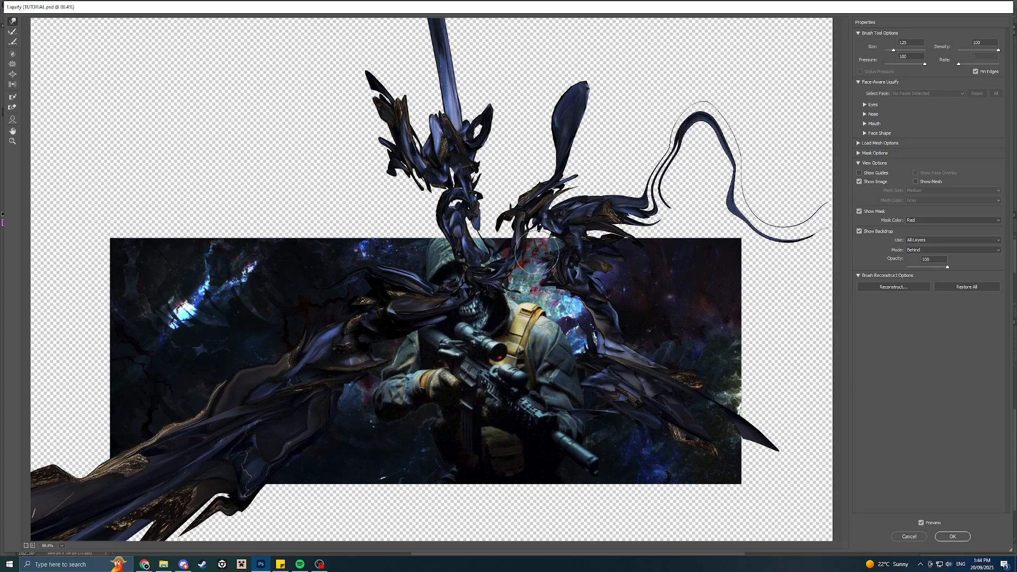
# Adjust the brush size and pull the branch between the hood and the right wing downward onto the canvas.
pyautogui.press(']')
pyautogui.press(']')
pyautogui.press(']')
pyautogui.press(']')
pyautogui.press(']')
pyautogui.press('[')
pyautogui.press('[')
pyautogui.press('[')
pyautogui.press('[')
pyautogui.press('[')
pyautogui.press(']')
pyautogui.press(']')
pyautogui.press(']')
pyautogui.moveTo(535, 192)
pyautogui.mouseDown()
pyautogui.moveTo(521, 240)
pyautogui.moveTo(515, 222)
pyautogui.moveTo(525, 225)
pyautogui.moveTo(519, 241)
pyautogui.mouseUp()
pyautogui.press('[')
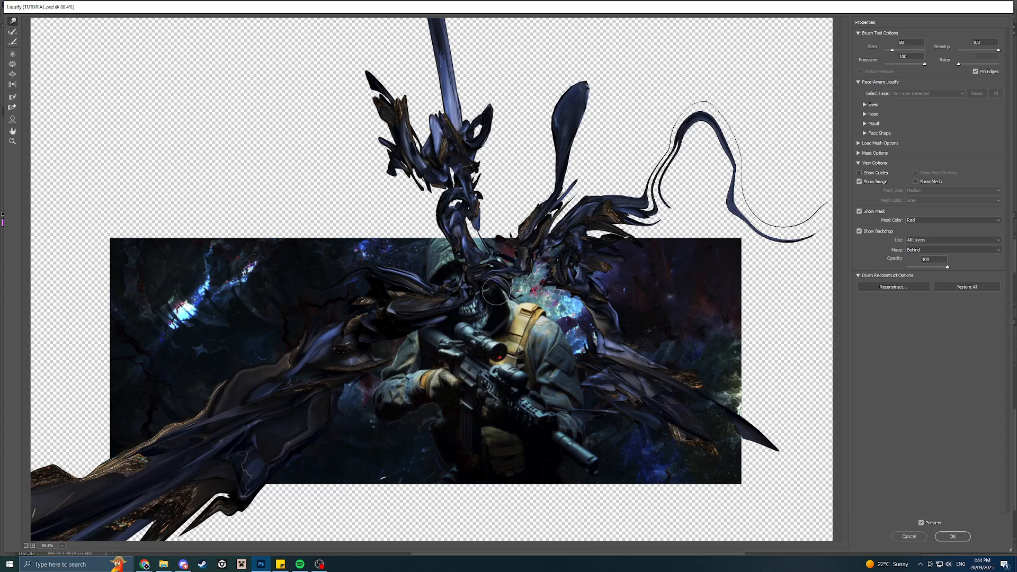
# Warp the strands beside the skull with an 80 px brush and pull the branch above them downward at 150 px.
pyautogui.moveTo(496, 291); pyautogui.dragTo(519, 279)
pyautogui.press(']')
pyautogui.press(']')
pyautogui.press(']')
pyautogui.press(']')
pyautogui.press(']')
pyautogui.press(']')
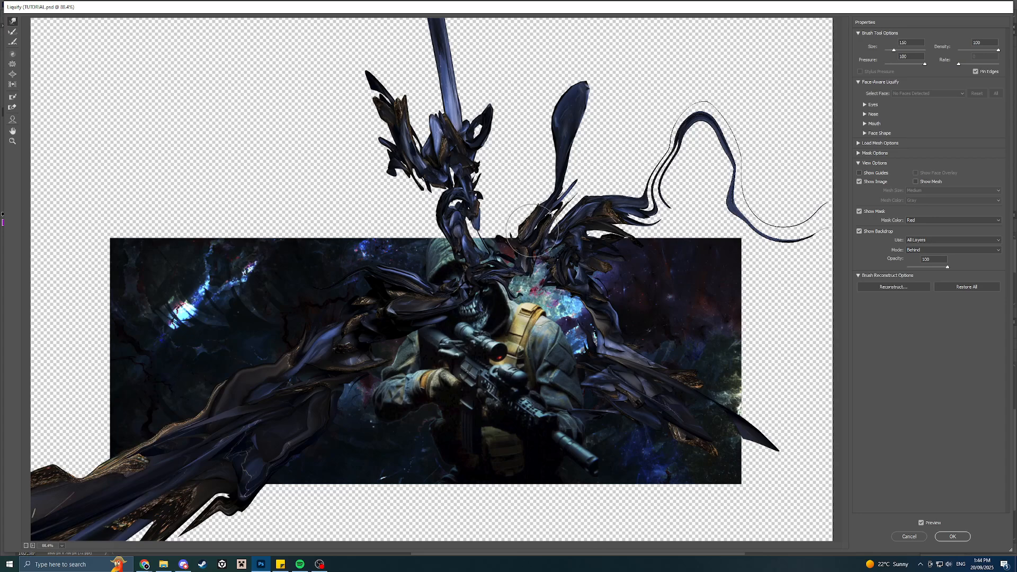
pyautogui.moveTo(536, 226); pyautogui.dragTo(546, 282)
# Stretch the strands beside the hood down toward the soldier's shoulder strap with a 125 px brush.
pyautogui.press('[')
pyautogui.press('[')
pyautogui.press('[')
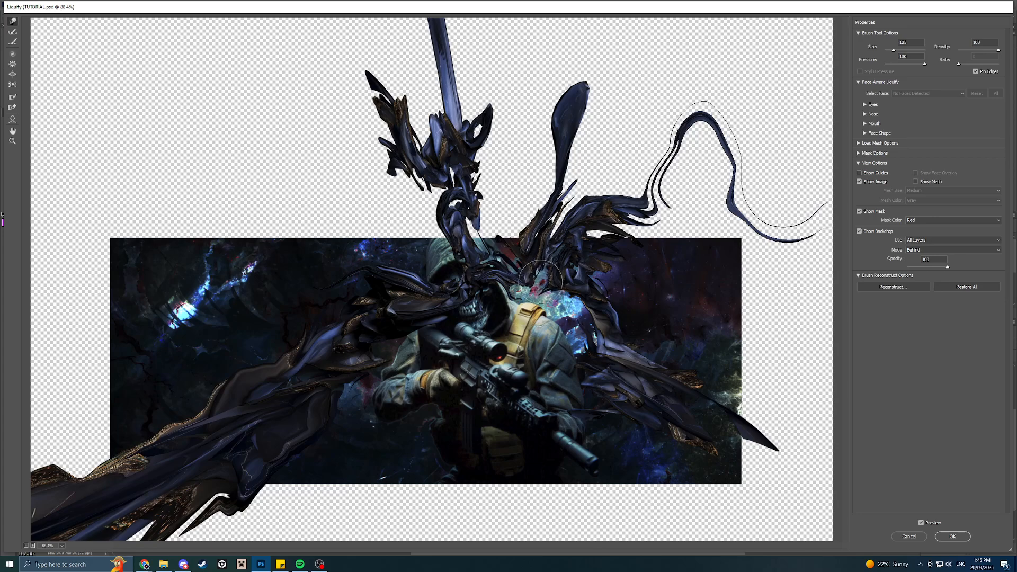
pyautogui.moveTo(531, 277)
pyautogui.mouseDown()
pyautogui.moveTo(538, 305)
pyautogui.moveTo(522, 316)
pyautogui.moveTo(548, 318)
pyautogui.mouseUp()
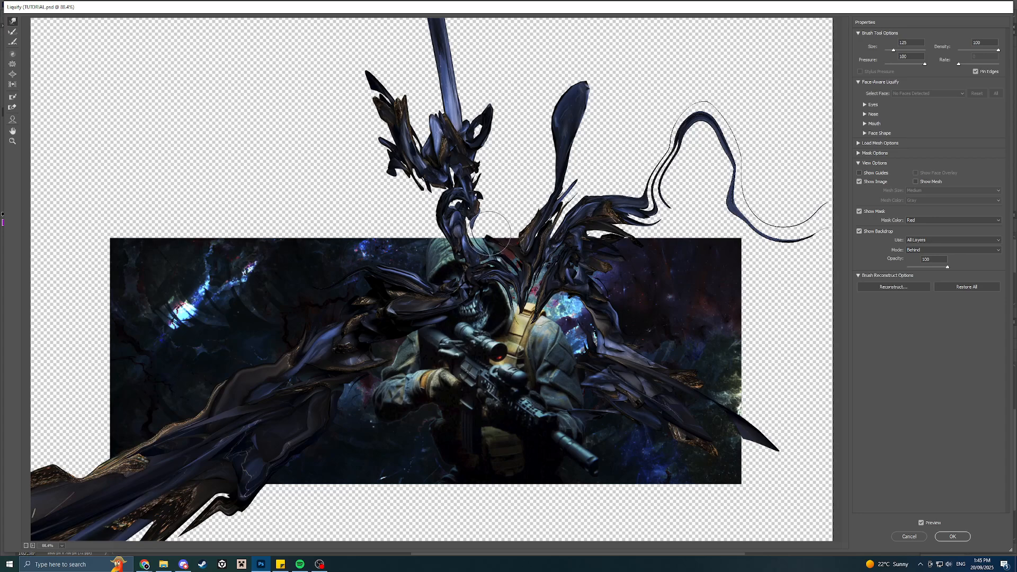
# Apply the Liquify changes and raise the wing layer's opacity to 100%.
pyautogui.click(953, 537)
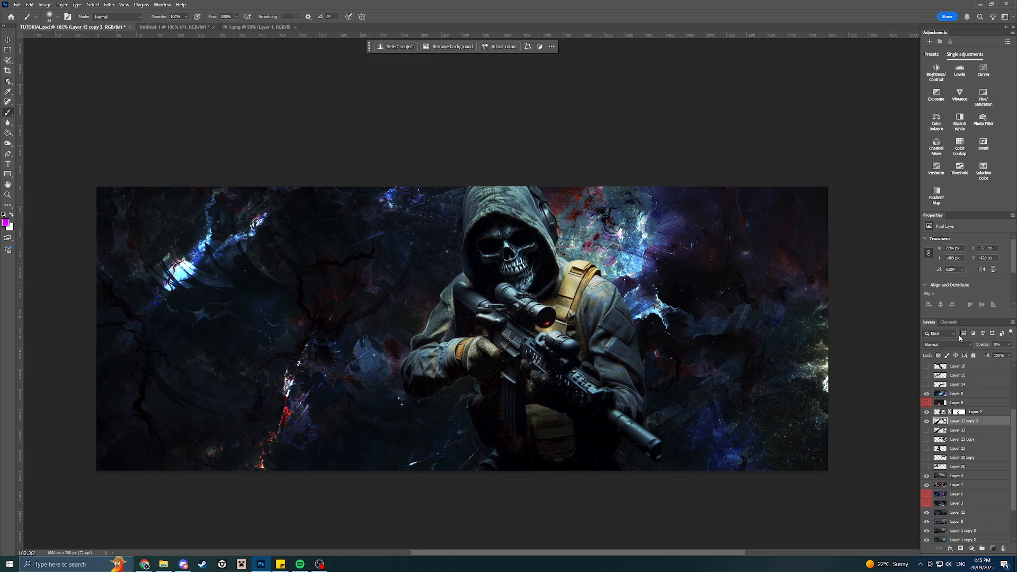
pyautogui.click(1007, 346)
pyautogui.moveTo(977, 356); pyautogui.dragTo(1000, 353)
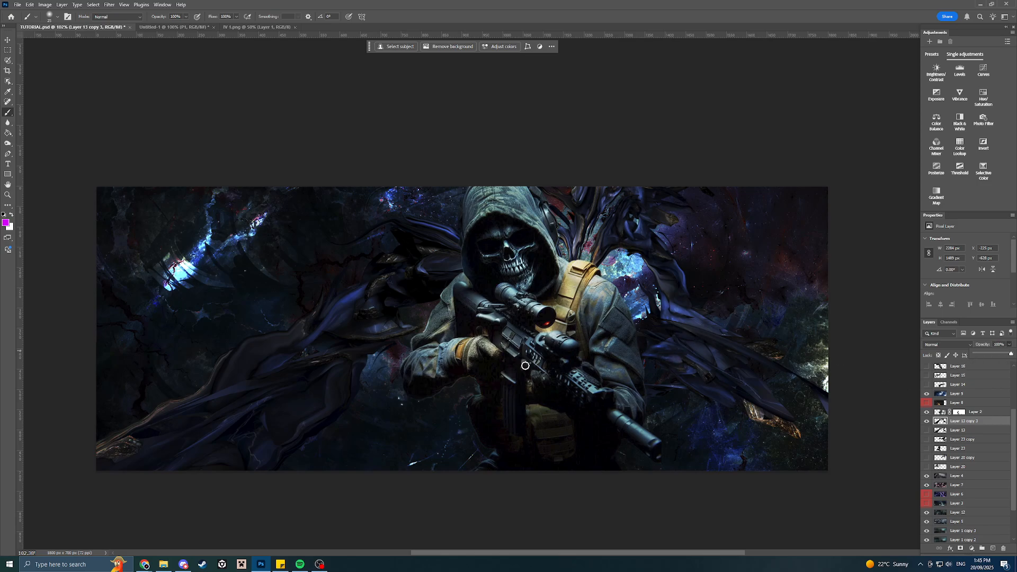
# Compare the liquified wing layer with the original layer beneath it by alternating their visibility, leaving only the liquified one shown.
pyautogui.click(926, 421)
pyautogui.click(927, 430)
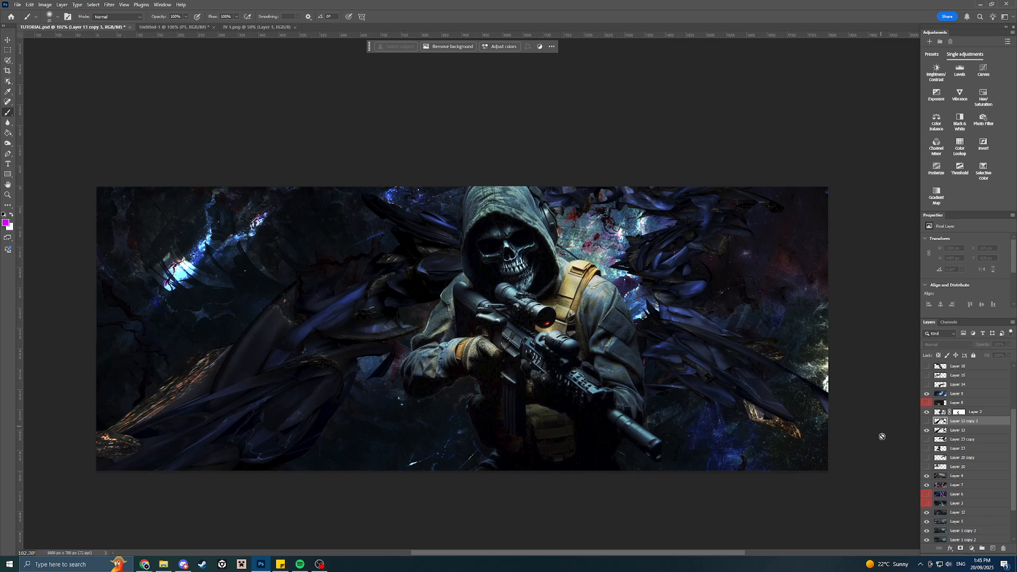
pyautogui.click(927, 421)
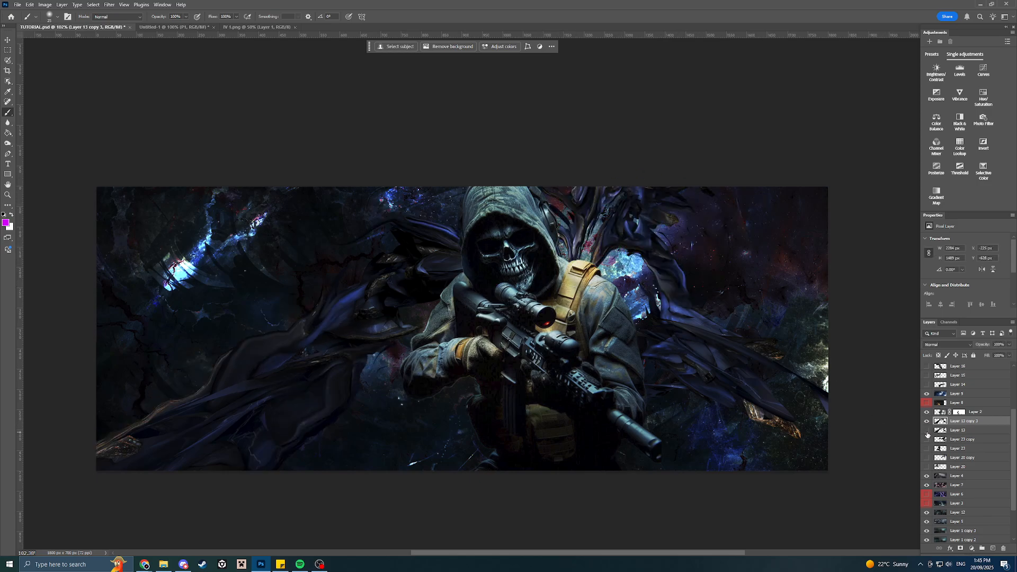
pyautogui.click(927, 431)
pyautogui.click(928, 422)
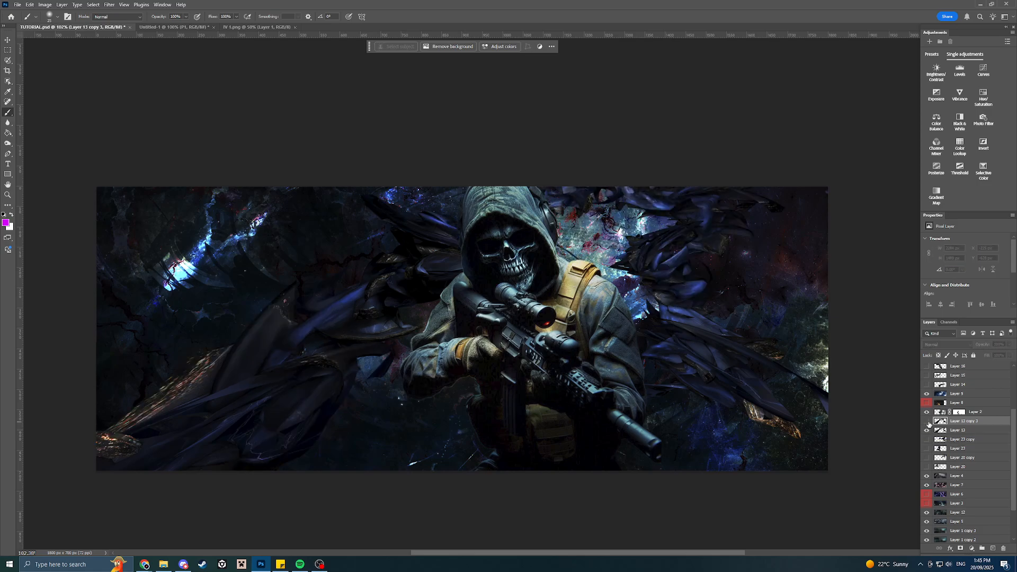
pyautogui.click(927, 421)
pyautogui.click(927, 431)
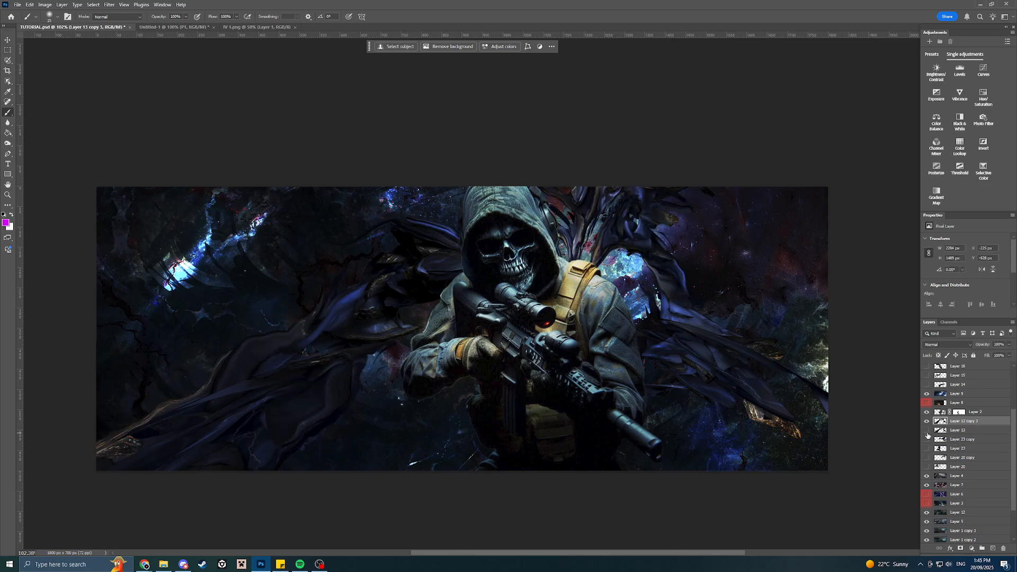
# Compare the liquified wing layer alone, over the original render and against the bare background by toggling the layers' visibility.
pyautogui.click(927, 432)
pyautogui.click(927, 422)
pyautogui.click(927, 422)
pyautogui.click(927, 439)
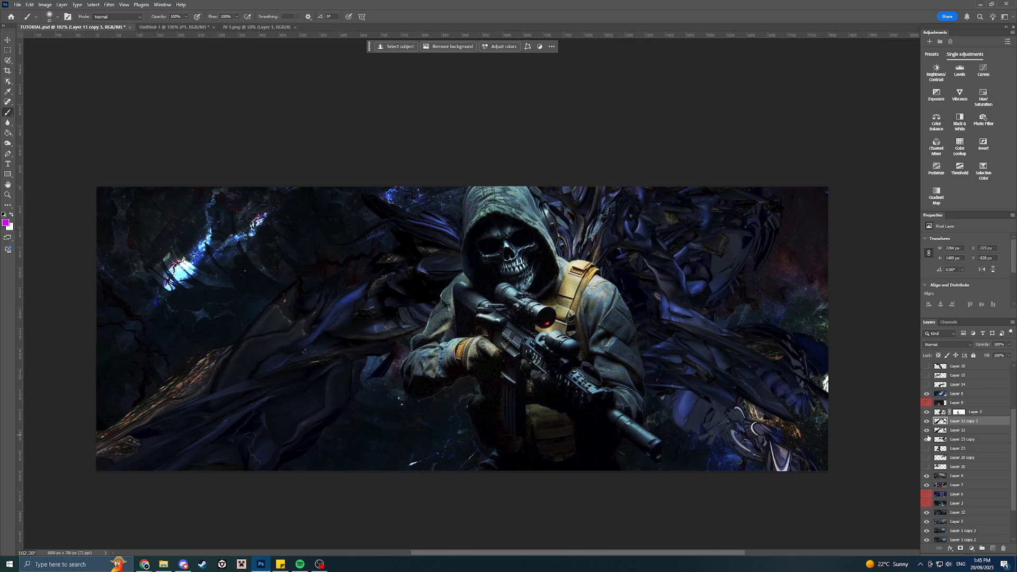
pyautogui.click(927, 439)
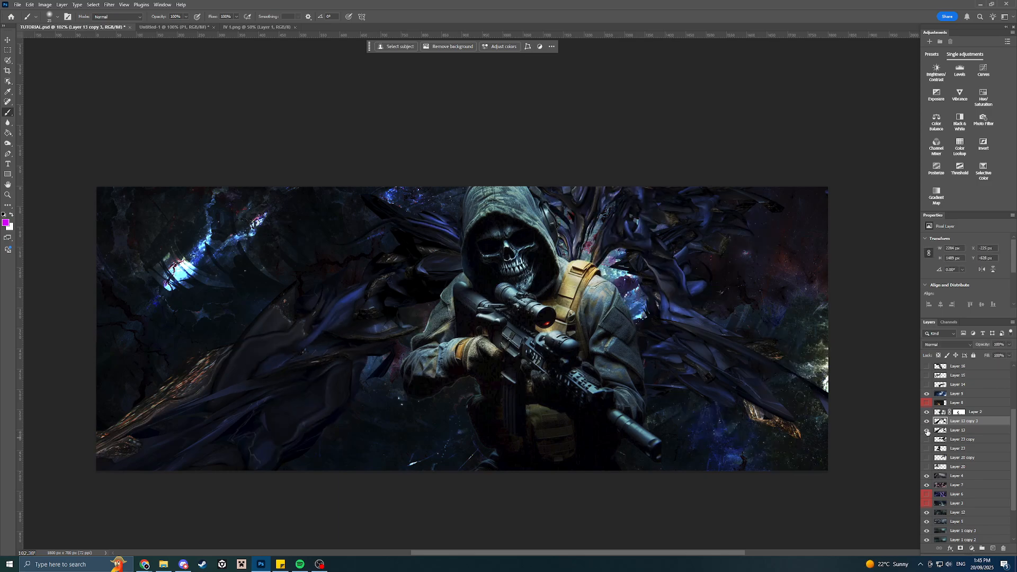
pyautogui.click(927, 430)
pyautogui.click(926, 422)
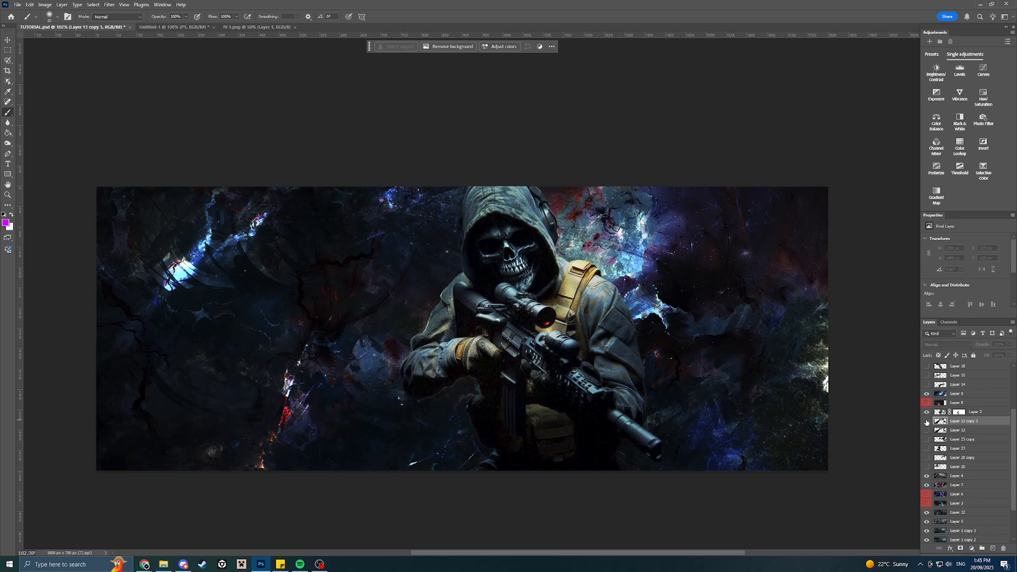
pyautogui.click(926, 422)
pyautogui.click(926, 431)
pyautogui.click(927, 423)
pyautogui.click(927, 422)
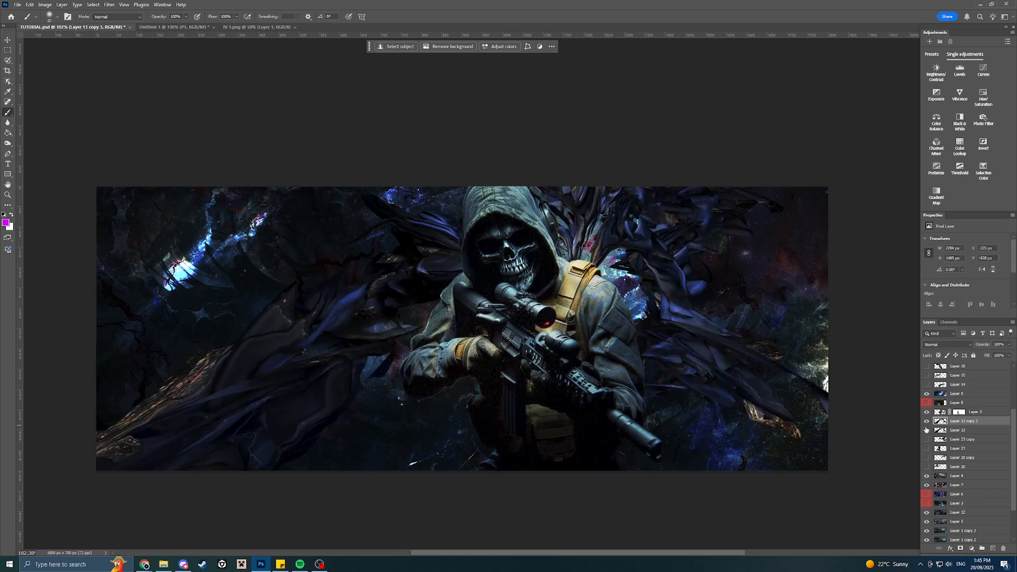
pyautogui.click(926, 431)
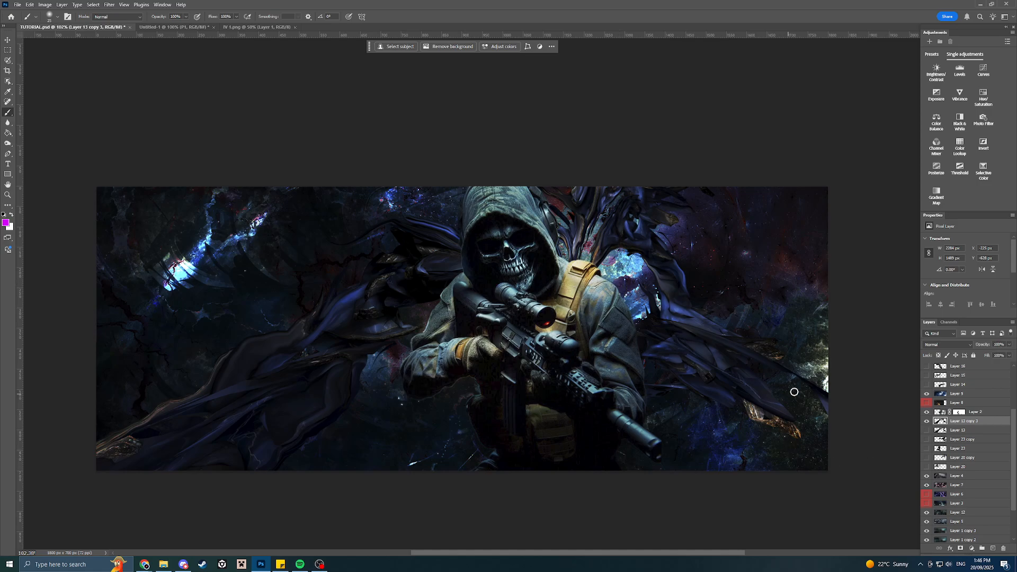
# Recheck the original render layer beneath the liquified wings by showing it once more and hiding it again.
pyautogui.scroll(1, 955, 442)
pyautogui.click(927, 440)
pyautogui.click(954, 440)
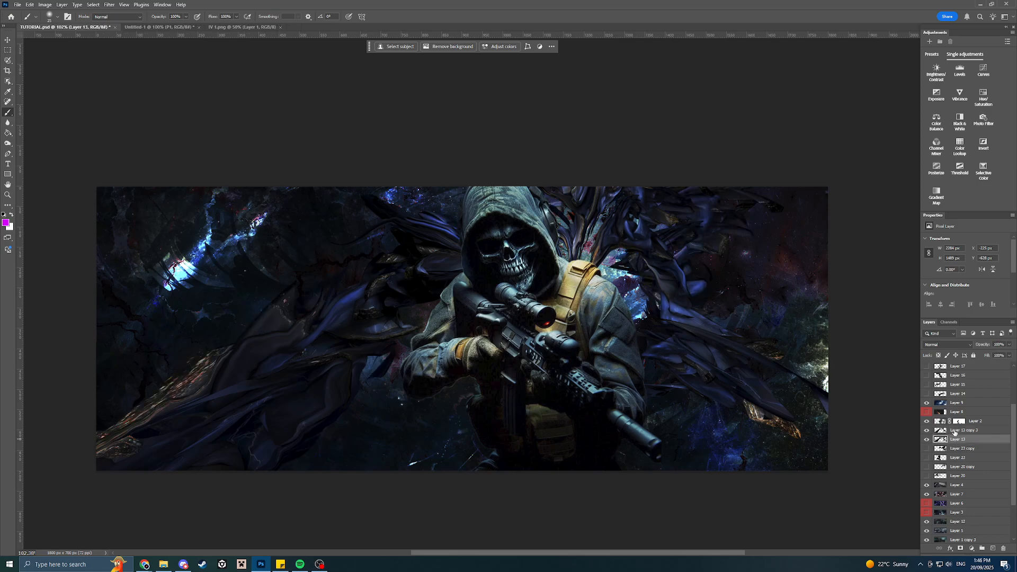
pyautogui.click(928, 441)
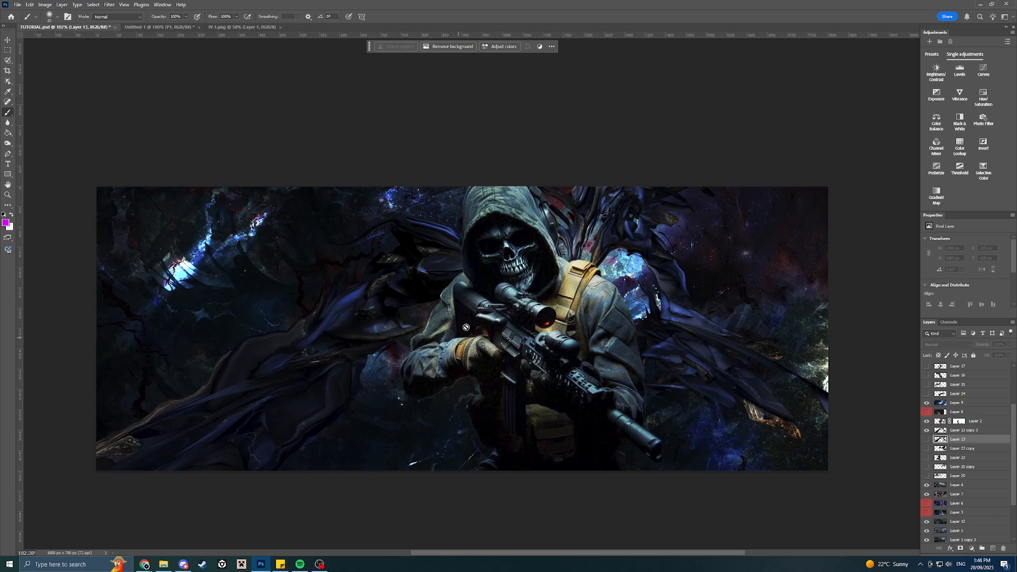
# Duplicate the liquified wing layer and place the duplicate above the soldier's layer.
pyautogui.click(964, 431)
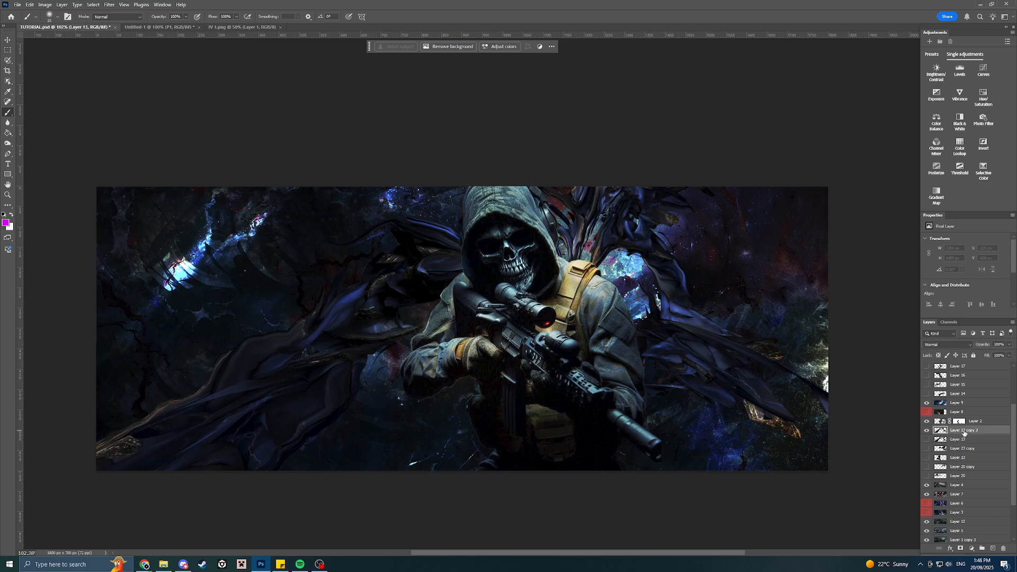
pyautogui.hotkey('ctrl', 'j')
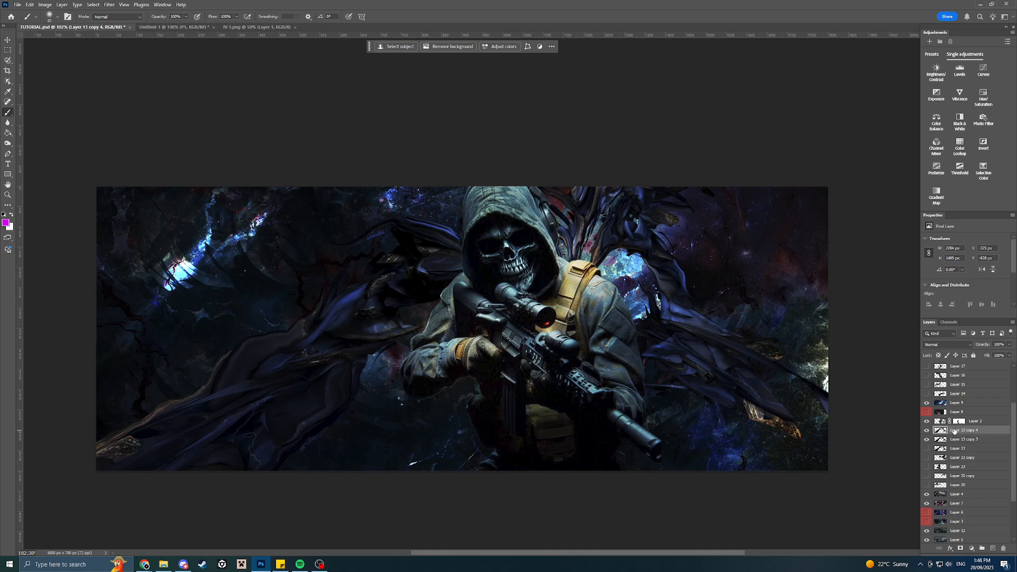
pyautogui.moveTo(940, 431); pyautogui.dragTo(942, 419)
# Rotate the wing duplicate about 101° and position its strands across the soldier's arms and rifle.
pyautogui.click(7, 40)
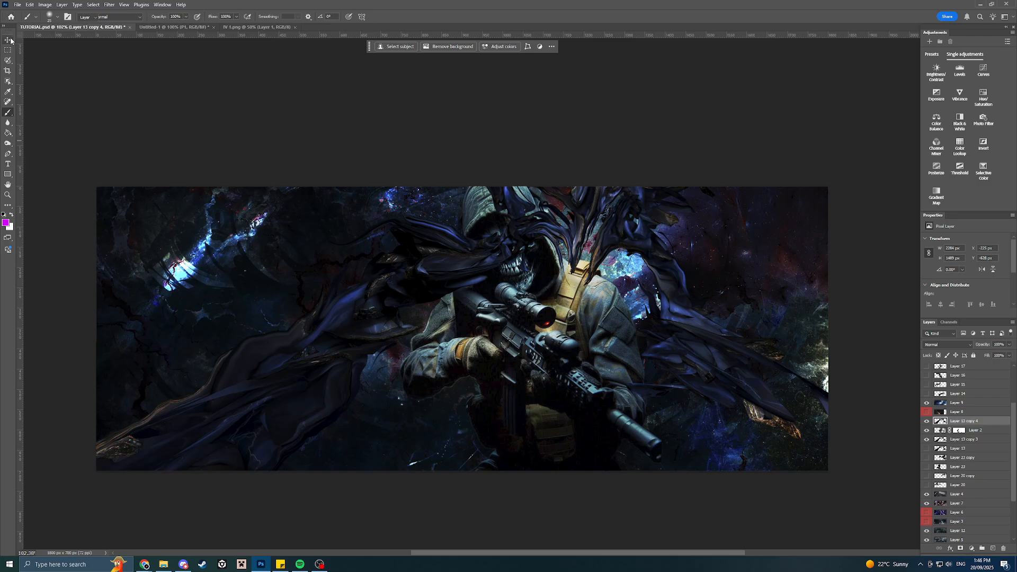
pyautogui.moveTo(301, 112)
pyautogui.mouseDown()
pyautogui.moveTo(469, 352)
pyautogui.moveTo(408, 267)
pyautogui.moveTo(476, 212)
pyautogui.moveTo(404, 85)
pyautogui.moveTo(444, 249)
pyautogui.moveTo(546, 334)
pyautogui.moveTo(509, 329)
pyautogui.moveTo(485, 392)
pyautogui.moveTo(479, 268)
pyautogui.moveTo(451, 178)
pyautogui.mouseUp()
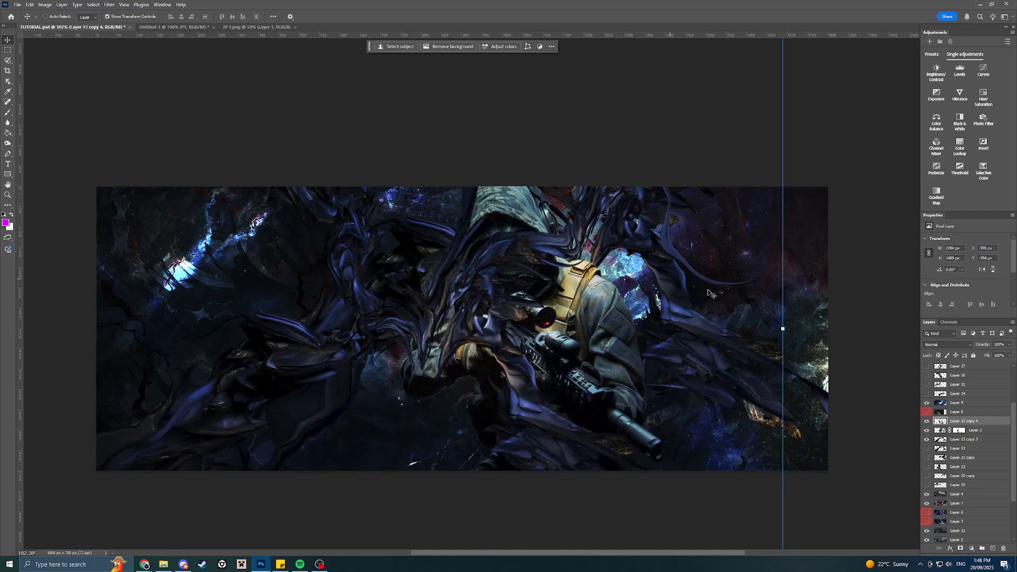
pyautogui.moveTo(798, 292); pyautogui.dragTo(304, 462)
pyautogui.moveTo(341, 304); pyautogui.dragTo(465, 435)
pyautogui.moveTo(451, 370); pyautogui.dragTo(503, 458)
pyautogui.moveTo(479, 378); pyautogui.dragTo(432, 249)
pyautogui.moveTo(549, 448); pyautogui.dragTo(476, 275)
pyautogui.moveTo(494, 318); pyautogui.dragTo(466, 392)
# Check the composition against the magenta arrow sketch and the red outline sketch, showing each briefly and hiding it again.
pyautogui.scroll(3, 952, 391)
pyautogui.scroll(1, 952, 391)
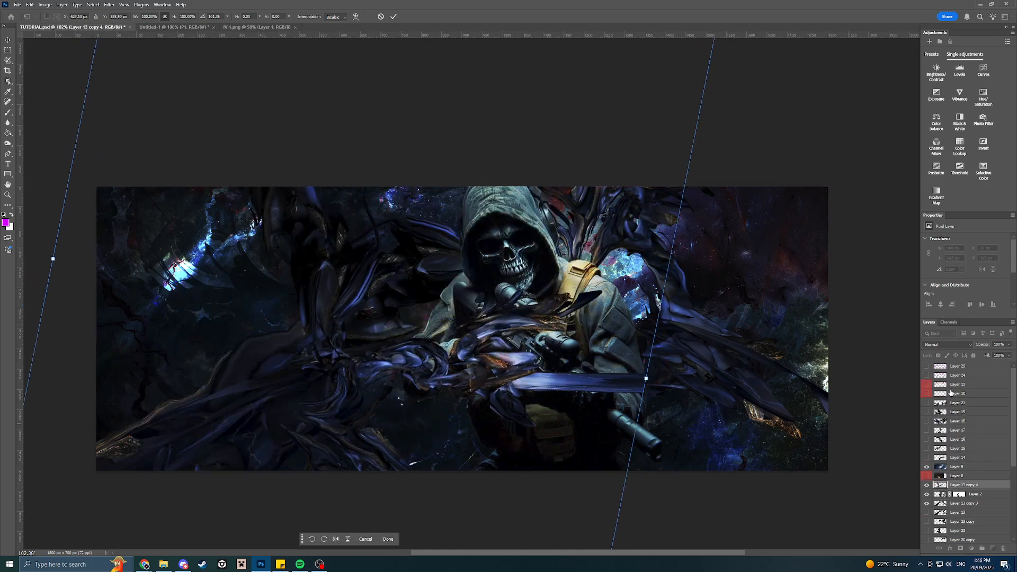
pyautogui.click(927, 376)
pyautogui.click(927, 376)
pyautogui.click(927, 366)
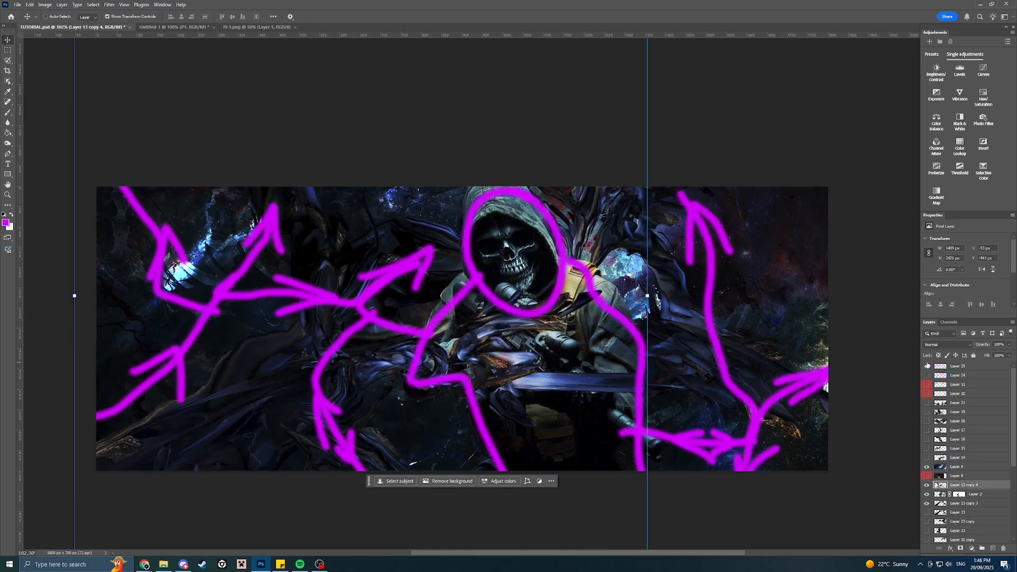
pyautogui.click(927, 366)
pyautogui.click(927, 394)
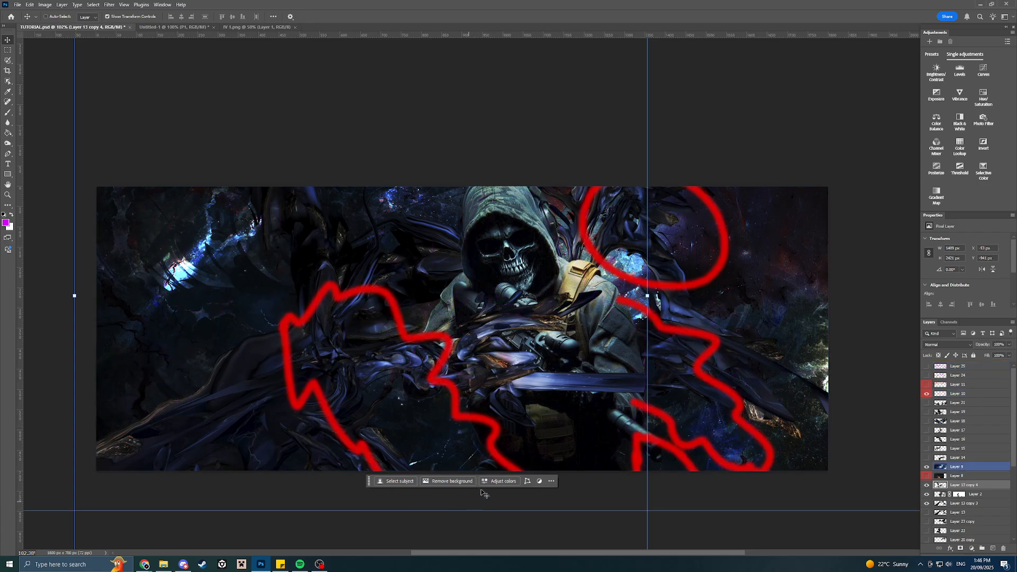
pyautogui.click(927, 394)
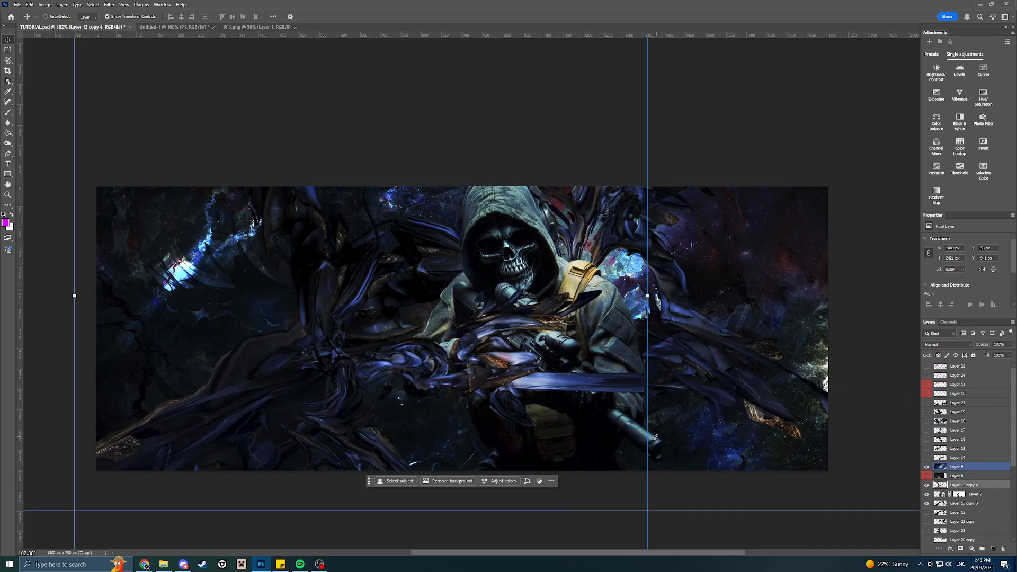
# Move the rotated wing duplicate so its strands wrap across the soldier's chest below the skull.
pyautogui.scroll(-5, 958, 446)
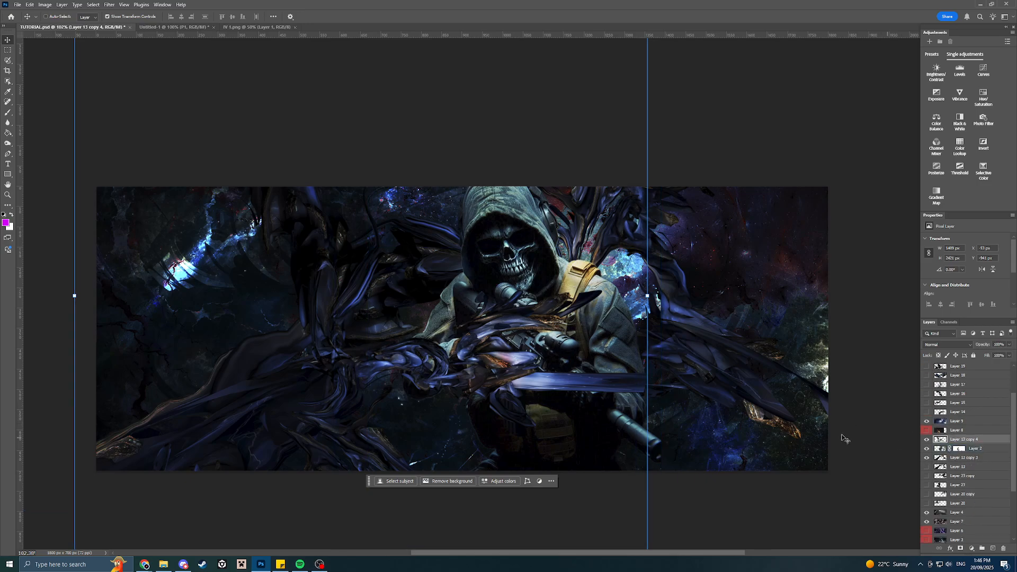
pyautogui.moveTo(426, 303); pyautogui.dragTo(470, 336)
pyautogui.moveTo(483, 382); pyautogui.dragTo(474, 330)
pyautogui.moveTo(495, 429); pyautogui.dragTo(501, 301)
pyautogui.moveTo(506, 322); pyautogui.dragTo(531, 424)
pyautogui.moveTo(515, 365); pyautogui.dragTo(530, 382)
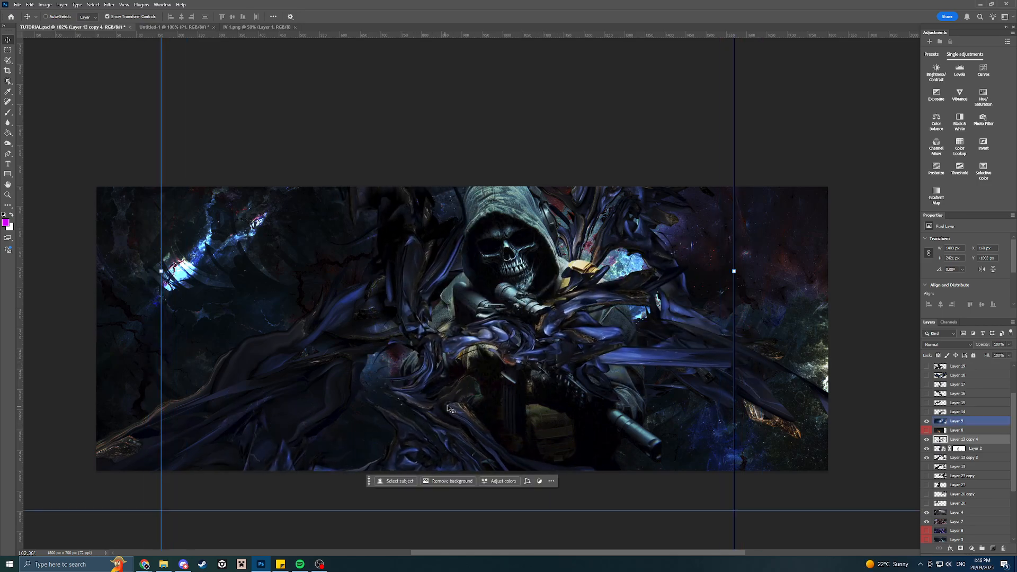
pyautogui.moveTo(483, 426); pyautogui.dragTo(511, 416)
# Rotate the wing duplicate about -9° and settle its strands around the soldier's chest and rifle.
pyautogui.hotkey('ctrl', 't')
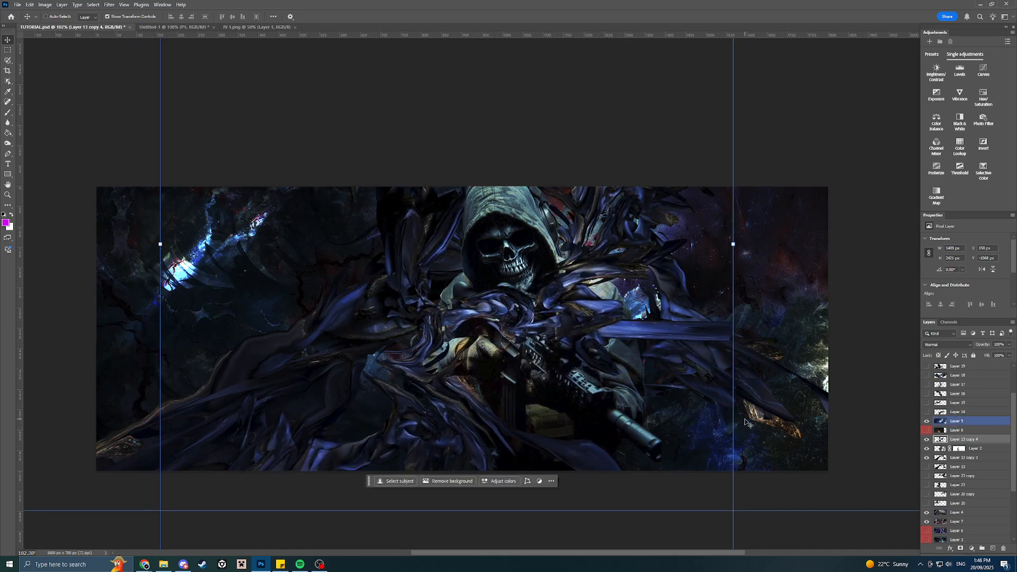
pyautogui.moveTo(744, 422); pyautogui.dragTo(735, 352)
pyautogui.moveTo(582, 405); pyautogui.dragTo(553, 406)
pyautogui.moveTo(553, 391); pyautogui.dragTo(553, 395)
pyautogui.moveTo(424, 379); pyautogui.dragTo(464, 380)
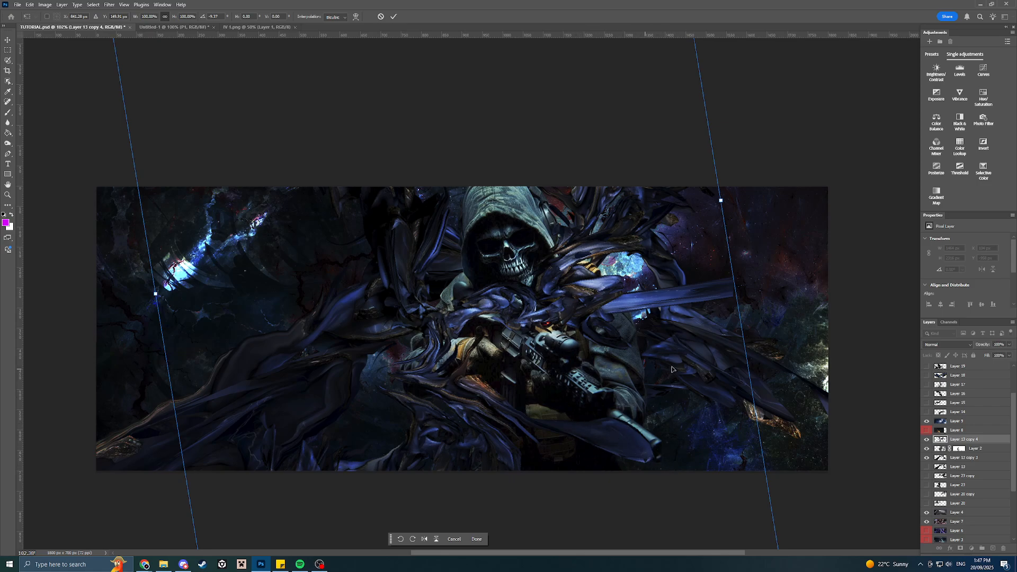
pyautogui.press('Escape')
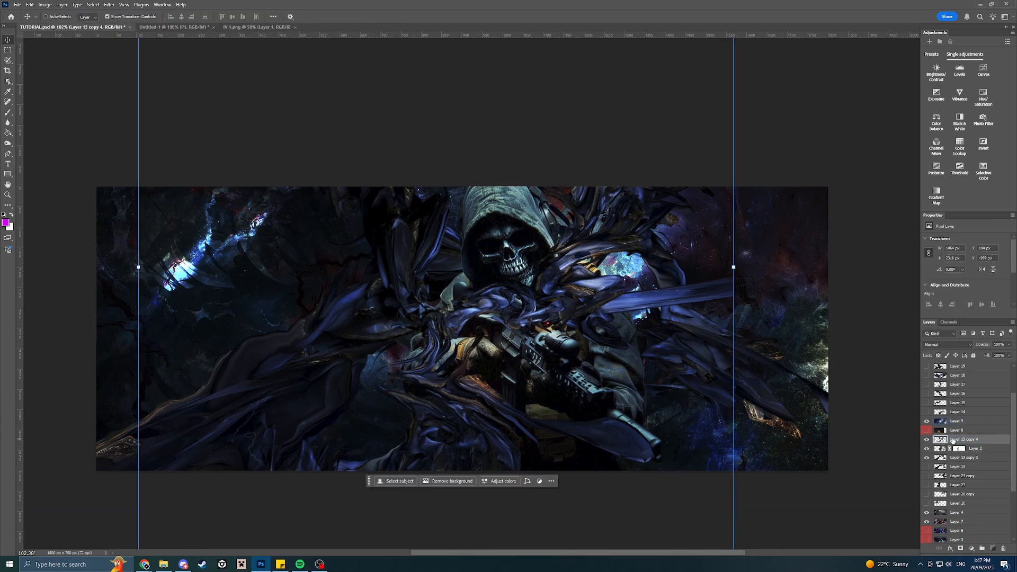
# Add a layer mask to the wing duplicate and activate the Brush tool with black.
pyautogui.click(960, 548)
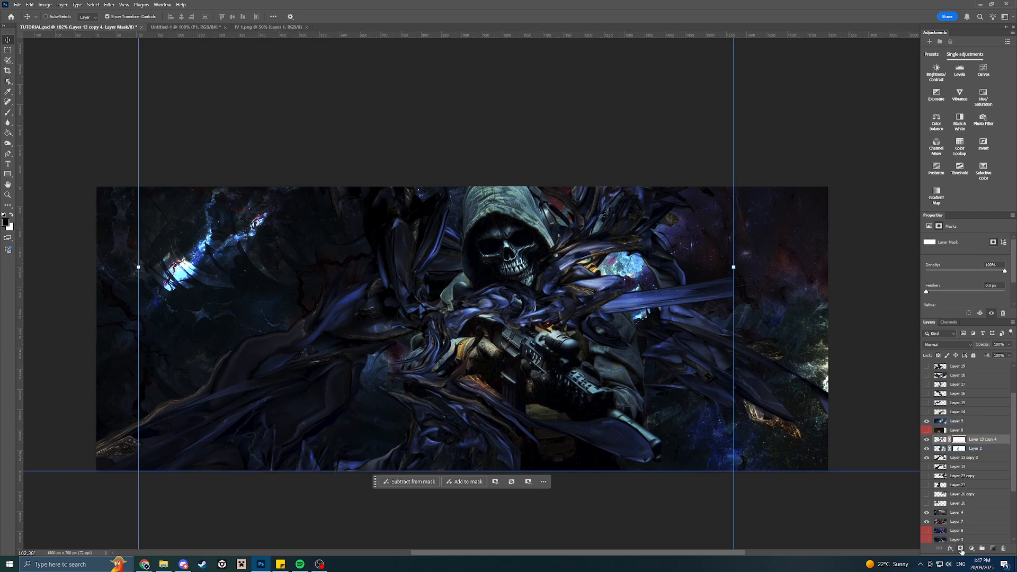
pyautogui.click(7, 112)
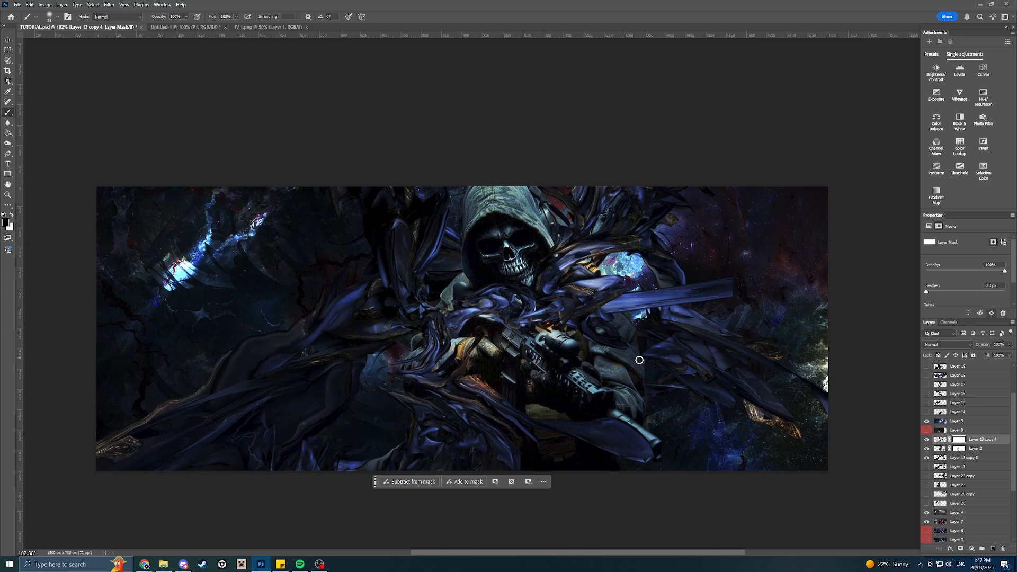
pyautogui.moveTo(729, 300)
pyautogui.mouseDown()
pyautogui.moveTo(668, 295)
pyautogui.moveTo(612, 307)
pyautogui.moveTo(698, 296)
pyautogui.moveTo(610, 318)
pyautogui.moveTo(640, 307)
pyautogui.moveTo(623, 294)
pyautogui.moveTo(595, 300)
pyautogui.moveTo(616, 297)
pyautogui.mouseUp()
pyautogui.hotkey('ctrl', 'z')
pyautogui.moveTo(729, 296)
pyautogui.mouseDown()
pyautogui.moveTo(622, 308)
pyautogui.moveTo(603, 295)
pyautogui.moveTo(695, 291)
pyautogui.mouseUp()
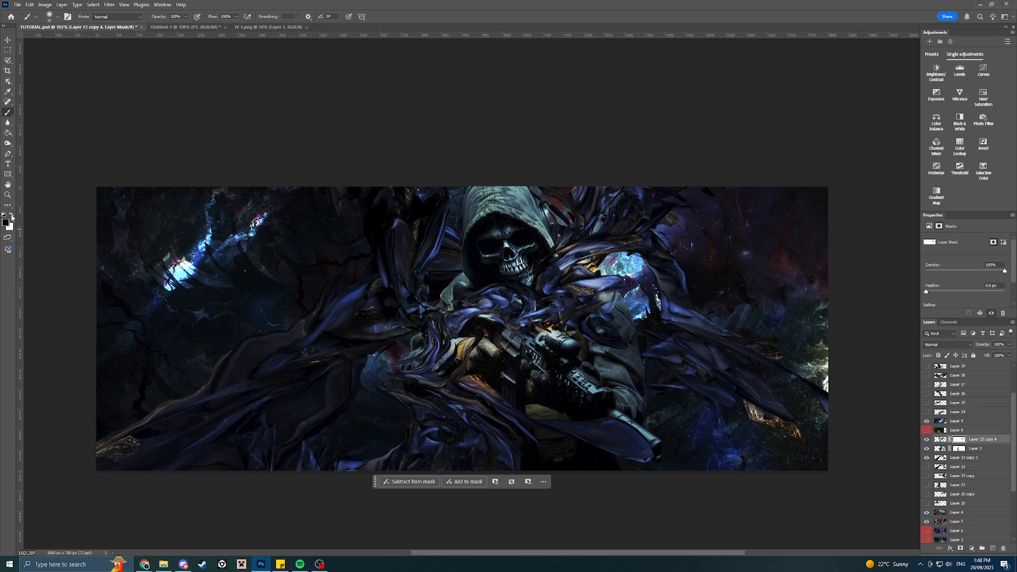
pyautogui.hotkey('ctrl', 'z')
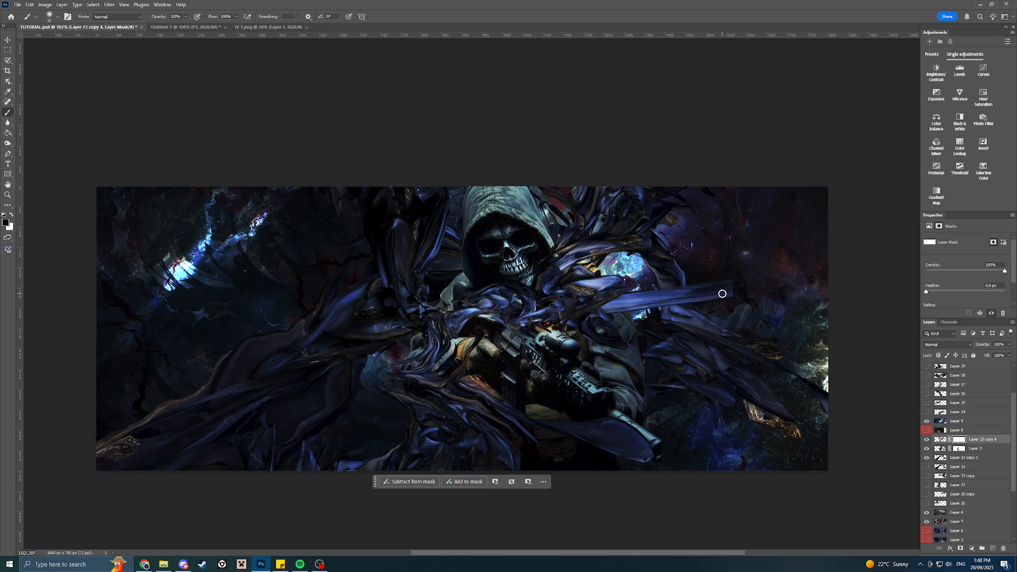
# Mask out the hard-edged blue strand extending past the soldier's shoulder with an enlarged soft black brush.
pyautogui.press(']')
pyautogui.press(']')
pyautogui.press(']')
pyautogui.press(']')
pyautogui.press(']')
pyautogui.press(']')
pyautogui.press(']')
pyautogui.moveTo(738, 286); pyautogui.dragTo(643, 313)
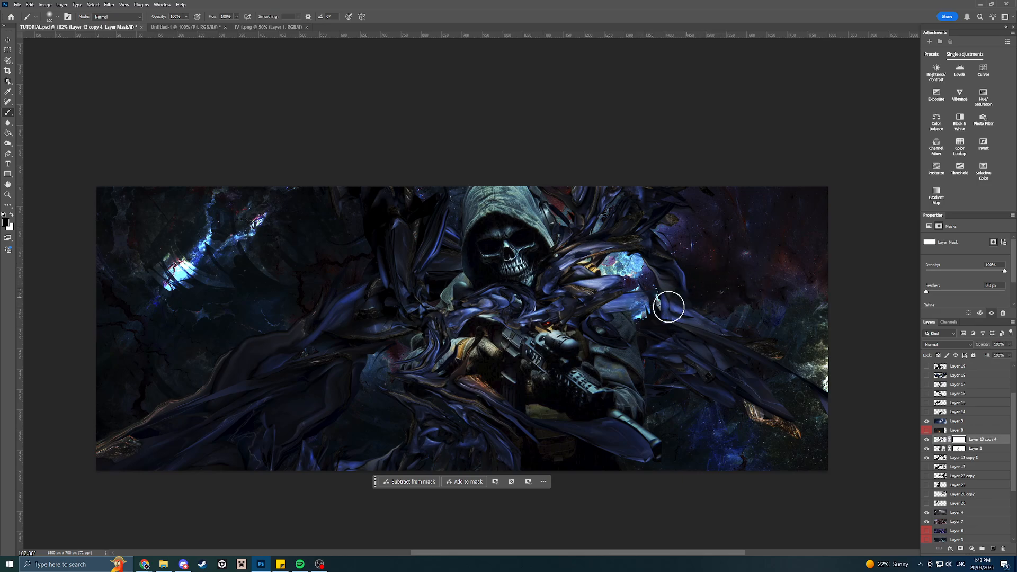
# Compare the soldier with and without the masked wing duplicate by toggling its visibility, including a closer view.
pyautogui.click(928, 441)
pyautogui.click(927, 441)
pyautogui.click(927, 440)
pyautogui.click(927, 440)
pyautogui.click(927, 441)
pyautogui.click(927, 441)
pyautogui.scroll(5, 842, 389)
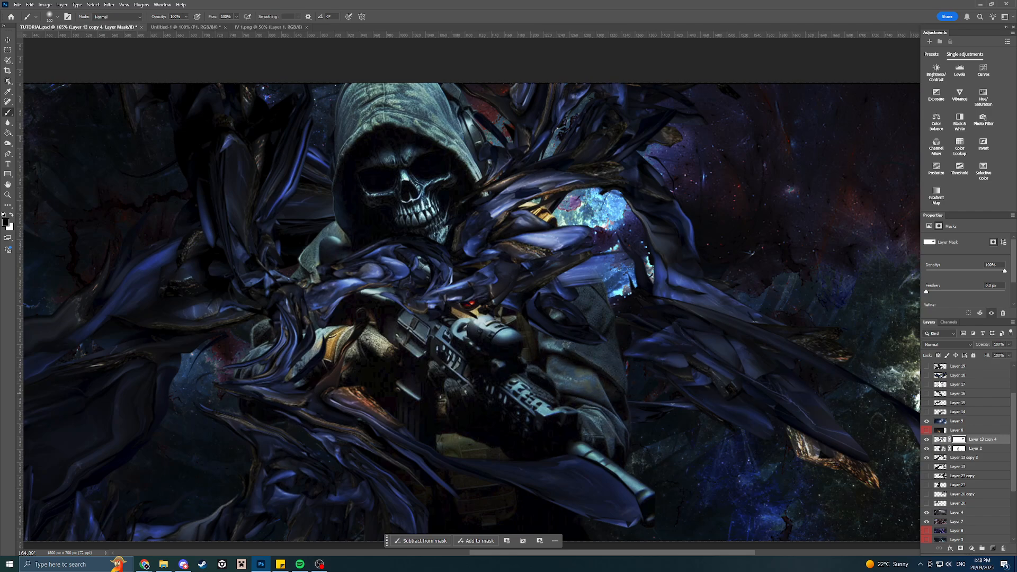
pyautogui.click(927, 440)
pyautogui.click(926, 441)
# Add a magenta Solid Color fill layer (R 246, G 0, B 255) directly beneath the soldier's layer.
pyautogui.click(972, 449)
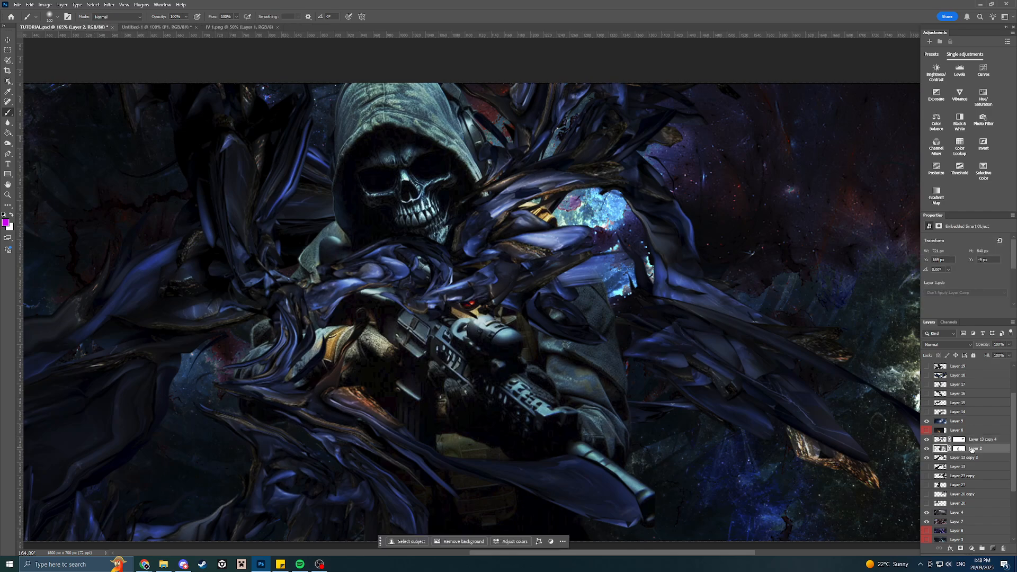
pyautogui.click(969, 459)
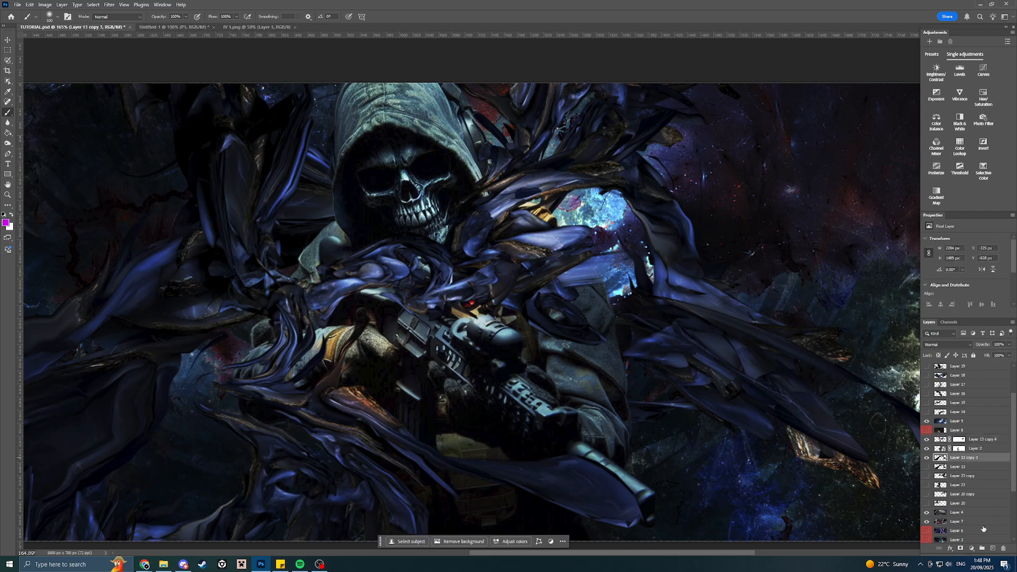
pyautogui.click(972, 551)
pyautogui.click(961, 412)
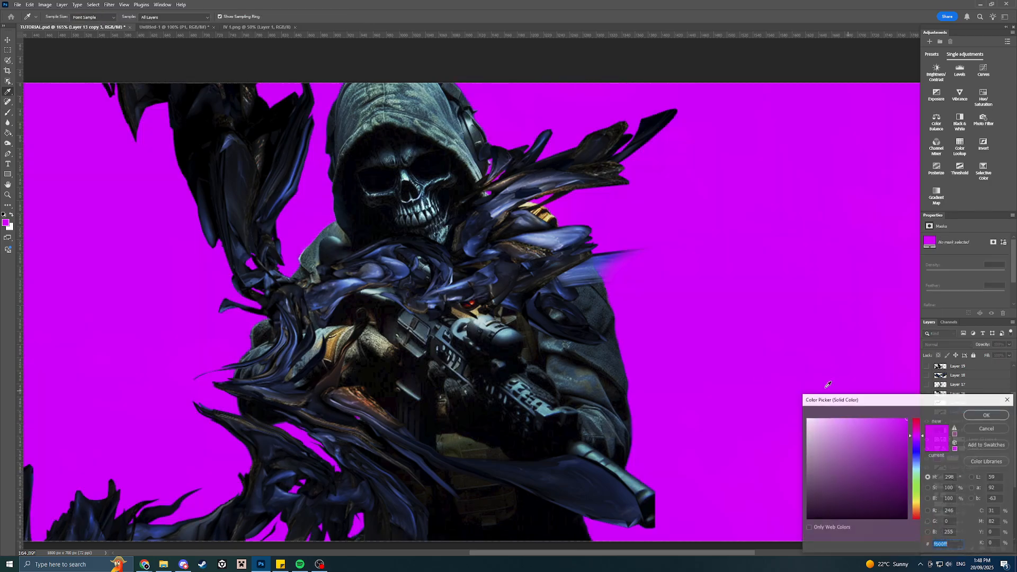
pyautogui.click(974, 416)
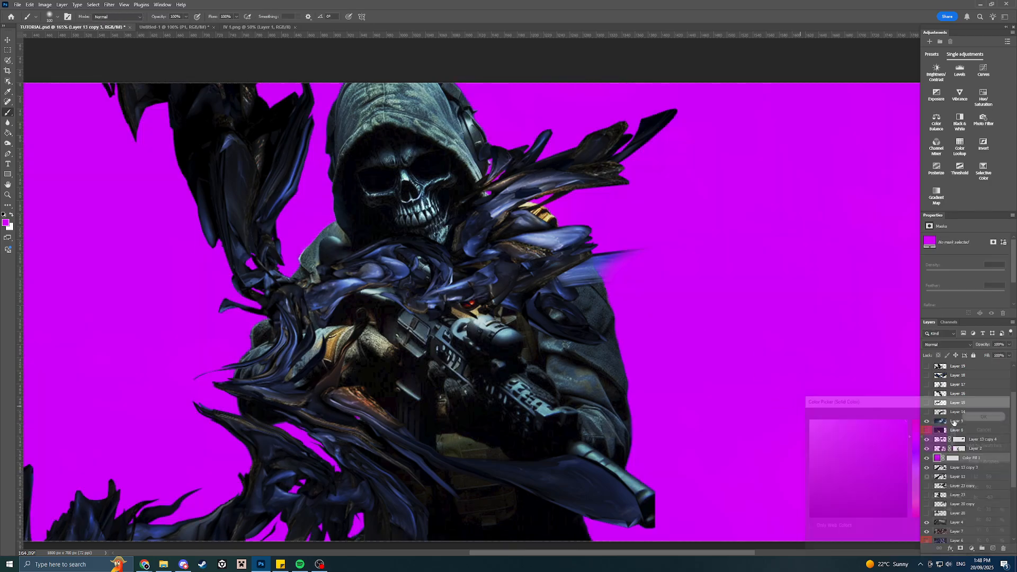
# Select the wing duplicate's layer mask and mask out the strands covering the soldier's chest strap and adjoining shoulder.
pyautogui.moveTo(612, 553); pyautogui.dragTo(589, 553)
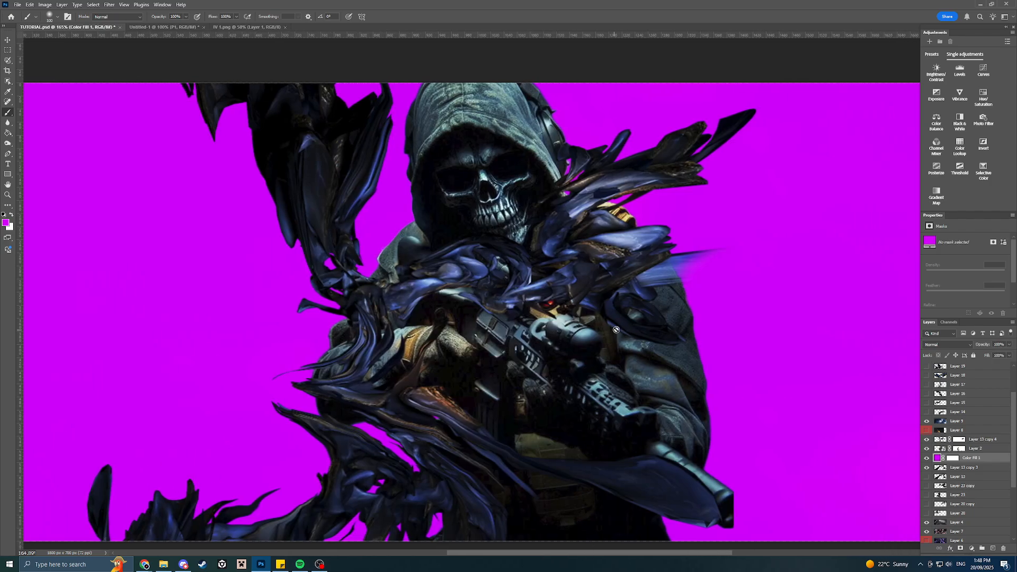
pyautogui.scroll(1, 630, 347)
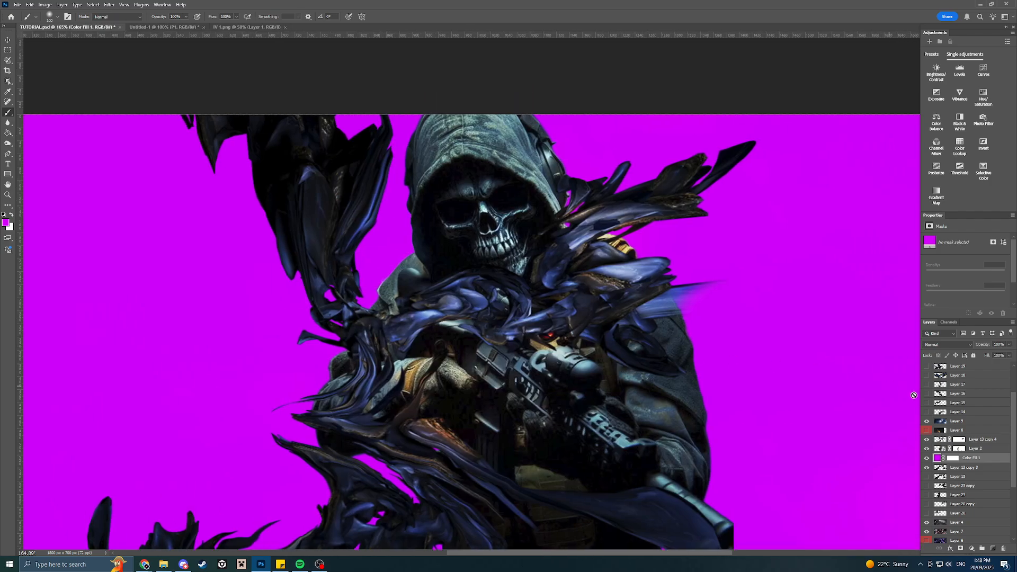
pyautogui.click(984, 450)
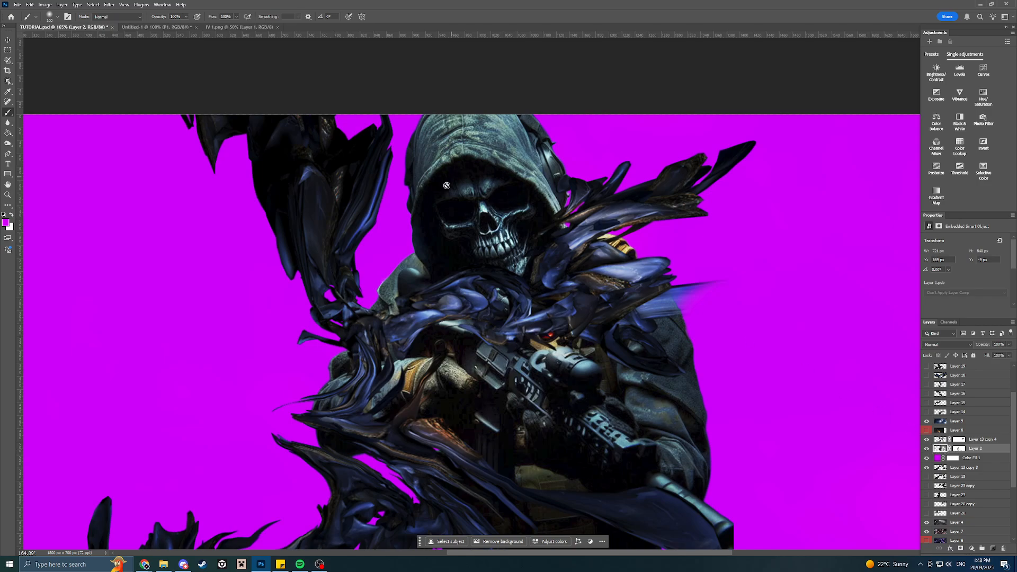
pyautogui.click(982, 439)
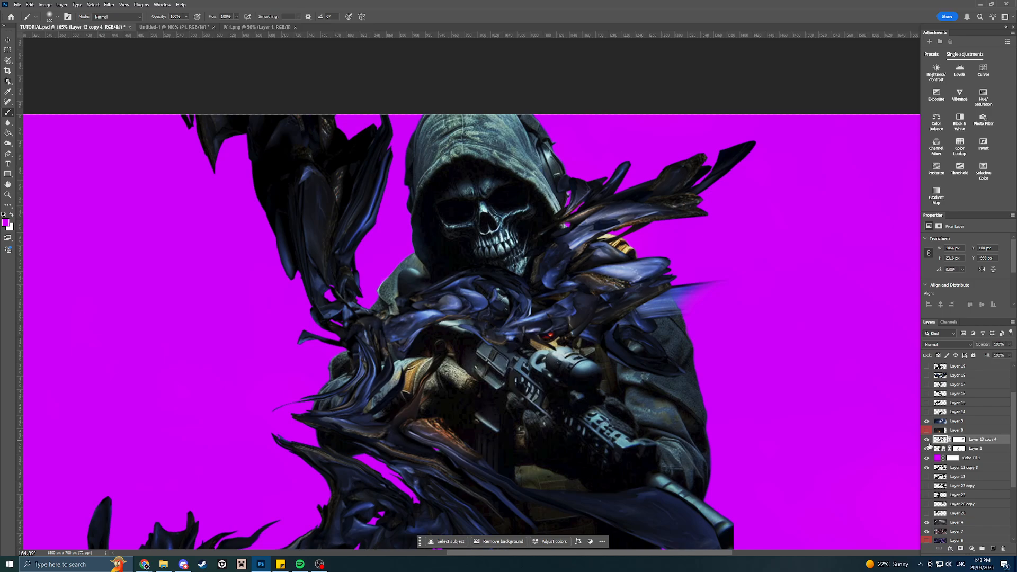
pyautogui.click(962, 440)
pyautogui.scroll(1, 583, 392)
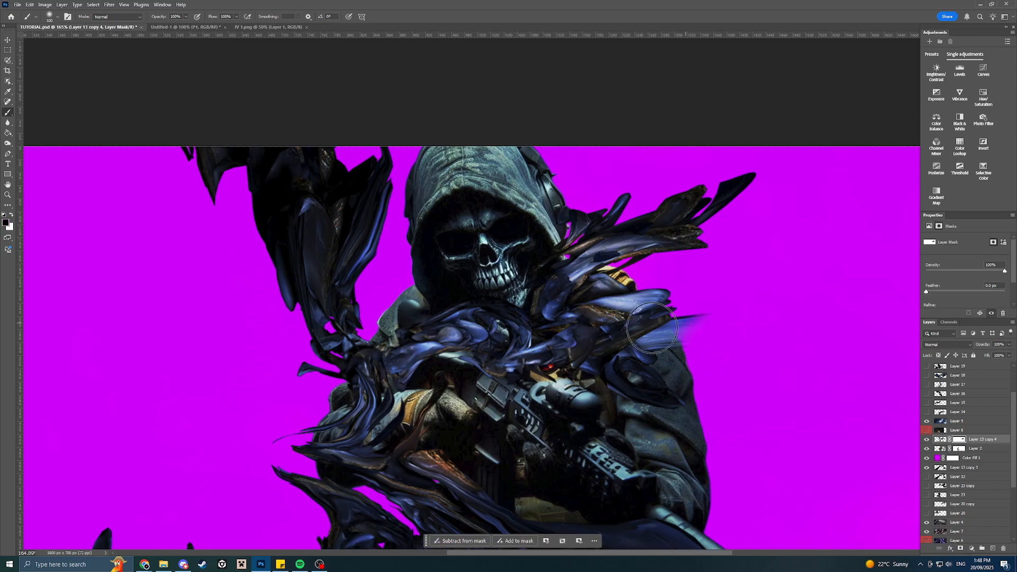
pyautogui.moveTo(651, 334)
pyautogui.mouseDown()
pyautogui.moveTo(701, 301)
pyautogui.moveTo(685, 229)
pyautogui.moveTo(578, 222)
pyautogui.mouseUp()
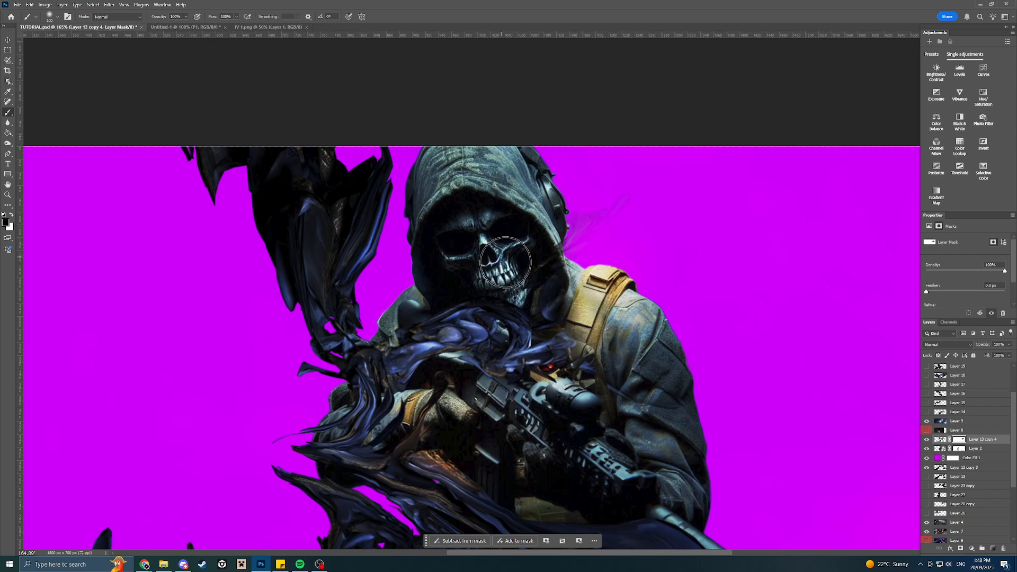
# Mask out the wing duplicate's strands covering the rifle scope and the area beneath the skull's jaw.
pyautogui.scroll(-1, 565, 289)
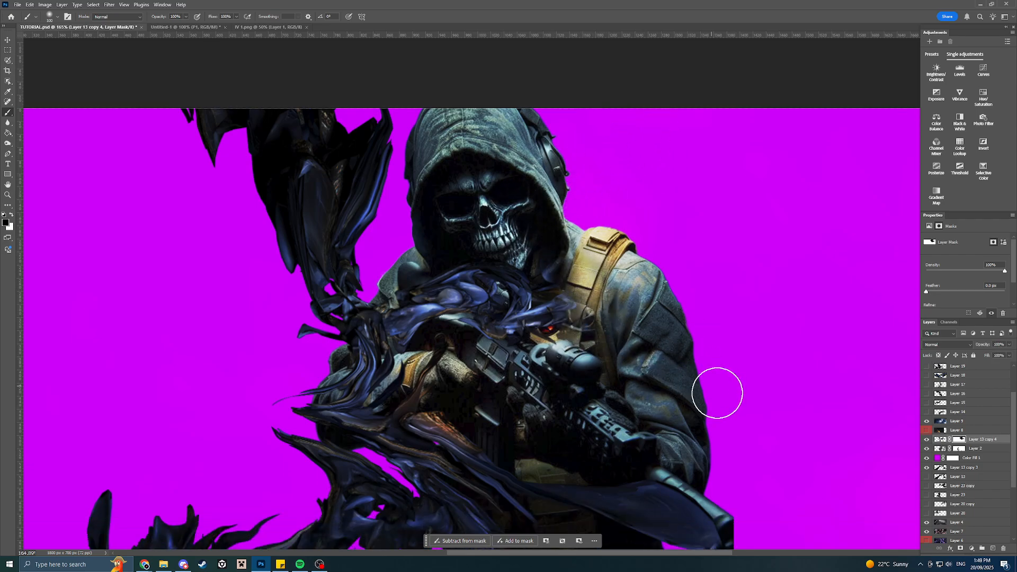
pyautogui.moveTo(536, 279)
pyautogui.mouseDown()
pyautogui.moveTo(498, 297)
pyautogui.moveTo(477, 275)
pyautogui.mouseUp()
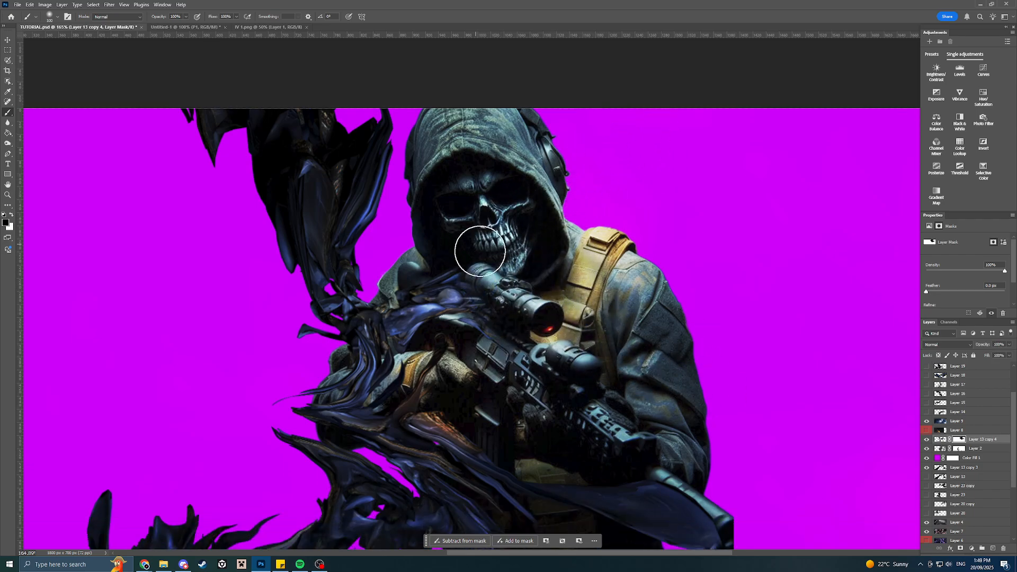
pyautogui.scroll(4, 455, 344)
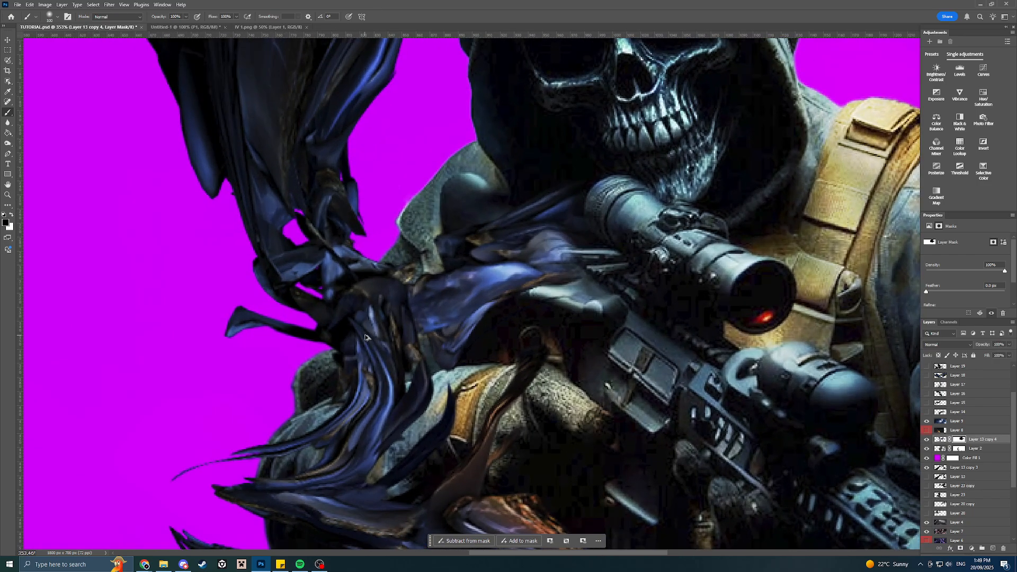
pyautogui.moveTo(624, 281); pyautogui.dragTo(596, 213)
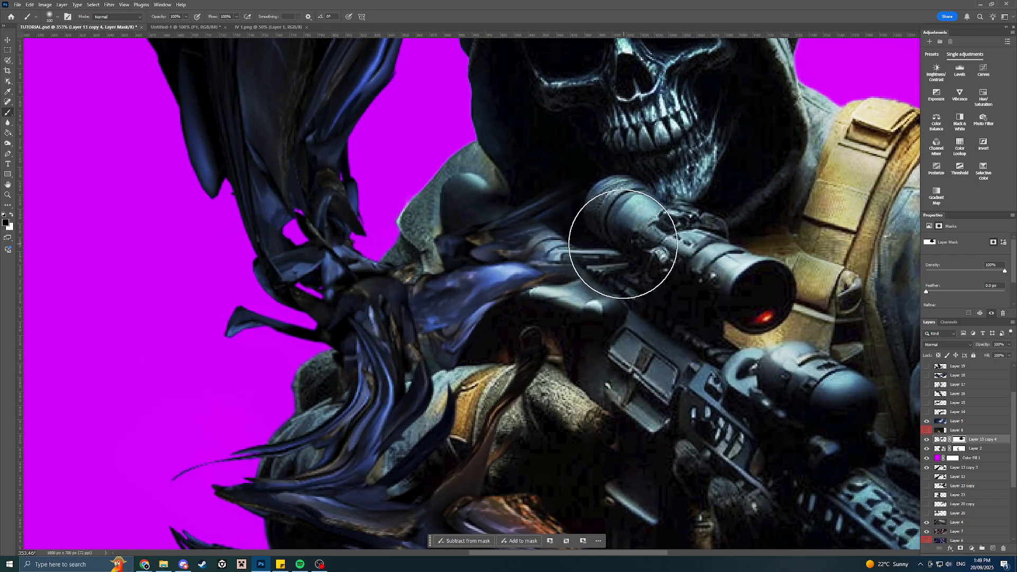
# Reduce the brush size and mask out the wing strands over the rifle stock behind the scope.
pyautogui.press('[')
pyautogui.press('[')
pyautogui.press('[')
pyautogui.press('[')
pyautogui.press('[')
pyautogui.press('[')
pyautogui.press('[')
pyautogui.press('[')
pyautogui.moveTo(630, 294)
pyautogui.mouseDown()
pyautogui.moveTo(580, 264)
pyautogui.moveTo(594, 188)
pyautogui.moveTo(485, 256)
pyautogui.moveTo(474, 259)
pyautogui.moveTo(484, 238)
pyautogui.moveTo(456, 210)
pyautogui.moveTo(470, 227)
pyautogui.mouseUp()
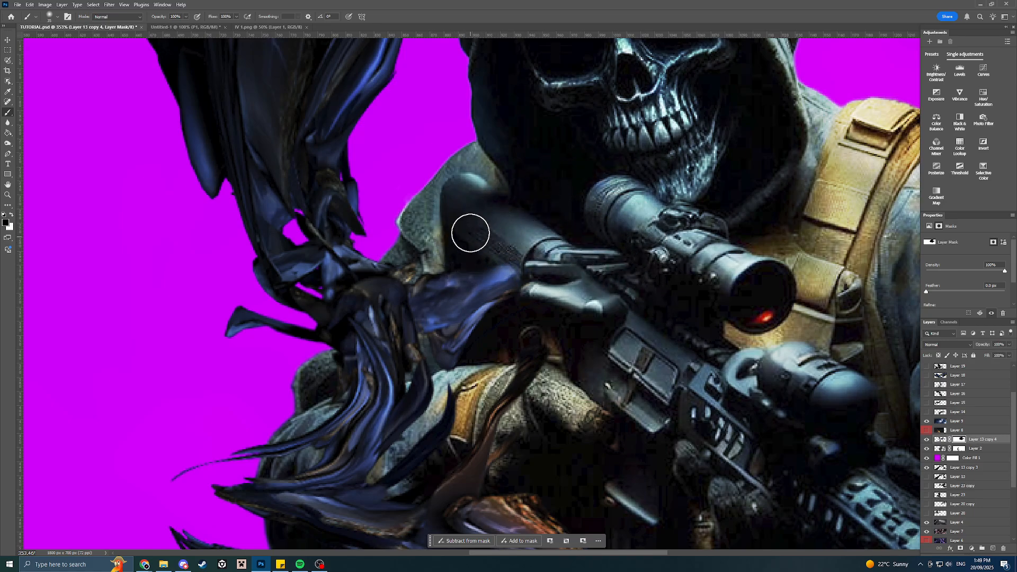
# Mask out the remaining blue strands between the rifle stock and the upper arm with smaller brush sizes, then enlarge the brush.
pyautogui.press('[')
pyautogui.moveTo(553, 268)
pyautogui.mouseDown()
pyautogui.moveTo(468, 320)
pyautogui.moveTo(456, 356)
pyautogui.moveTo(442, 354)
pyautogui.mouseUp()
pyautogui.press('[')
pyautogui.press('[')
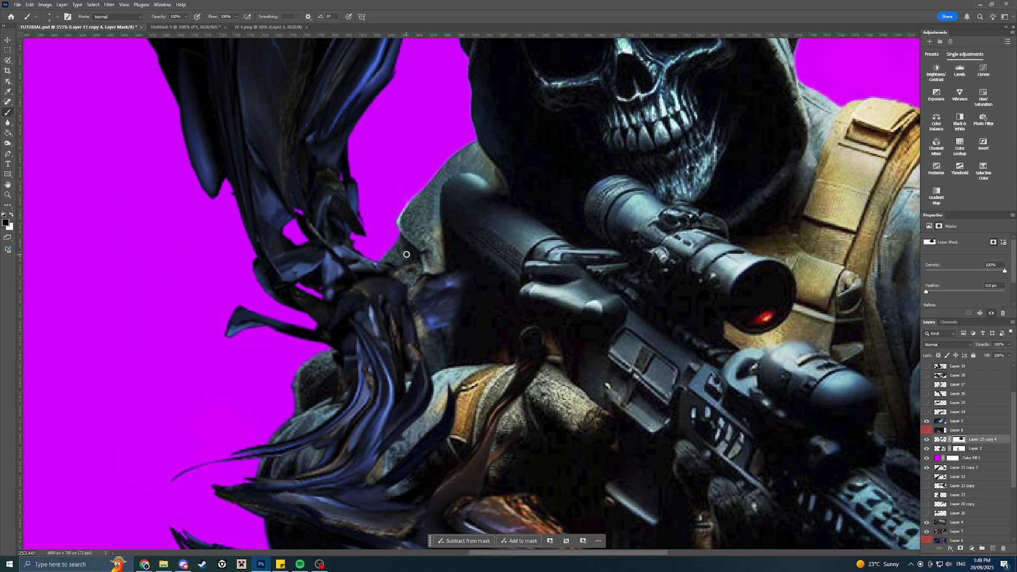
pyautogui.moveTo(438, 338)
pyautogui.mouseDown()
pyautogui.moveTo(418, 301)
pyautogui.moveTo(425, 259)
pyautogui.moveTo(440, 288)
pyautogui.moveTo(453, 255)
pyautogui.moveTo(460, 334)
pyautogui.moveTo(447, 329)
pyautogui.moveTo(458, 236)
pyautogui.moveTo(454, 331)
pyautogui.moveTo(459, 287)
pyautogui.mouseUp()
pyautogui.press(']')
pyautogui.press(']')
pyautogui.press(']')
pyautogui.press(']')
pyautogui.press(']')
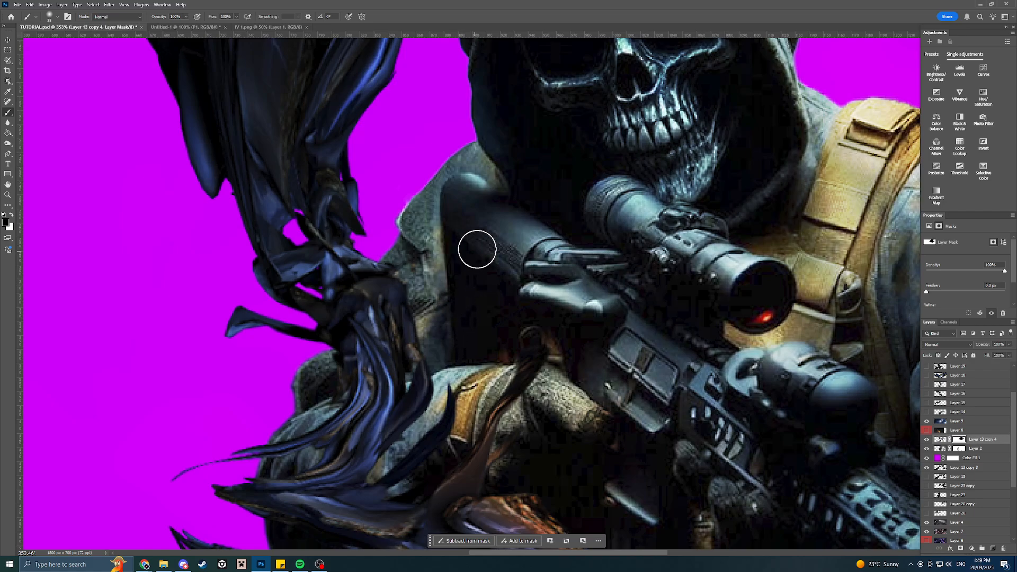
# Hide the magenta fill layer and compare the banner with and without the masked wing duplicate.
pyautogui.scroll(-5, 683, 349)
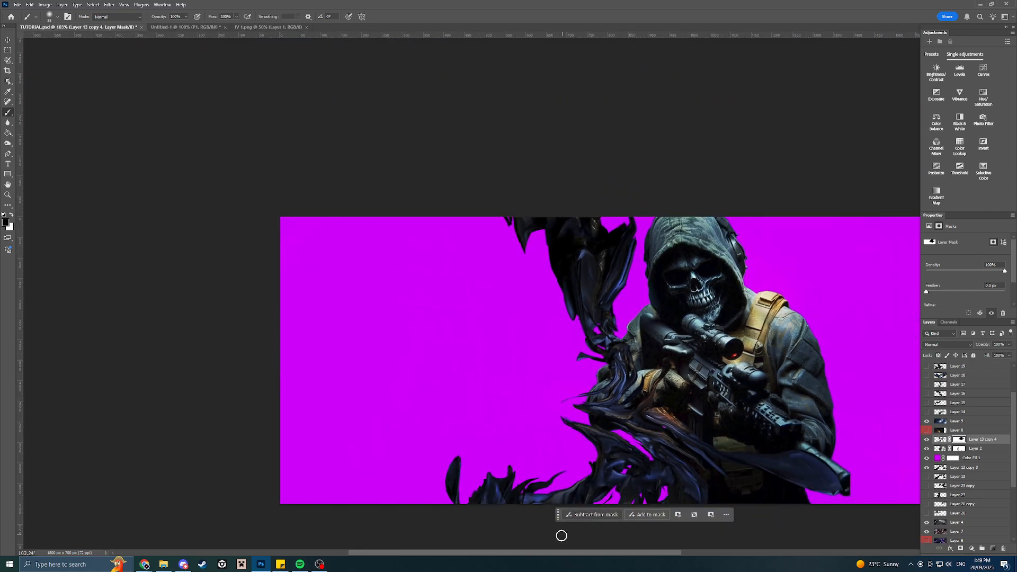
pyautogui.moveTo(574, 551); pyautogui.dragTo(616, 551)
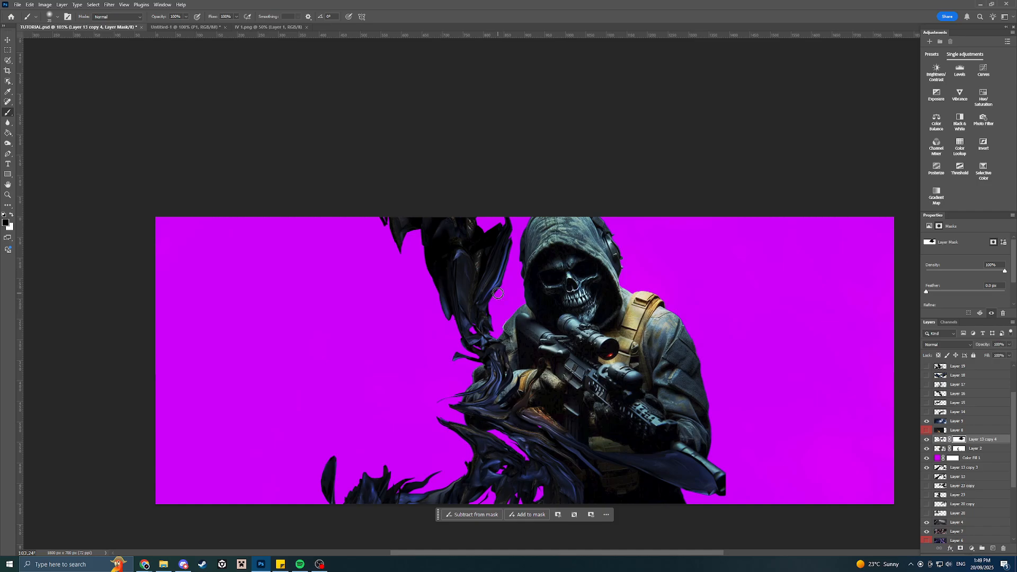
pyautogui.click(928, 458)
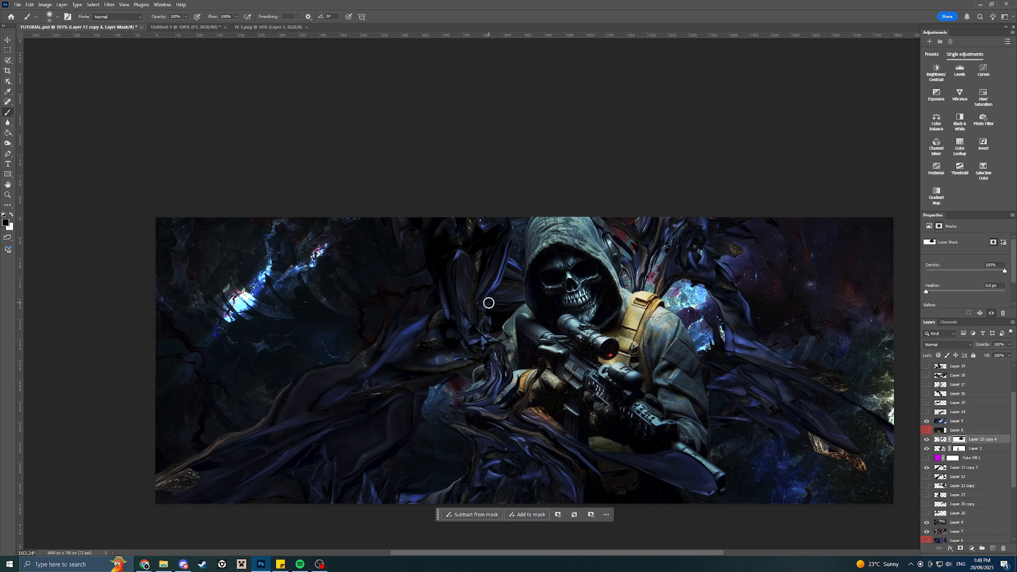
pyautogui.click(927, 440)
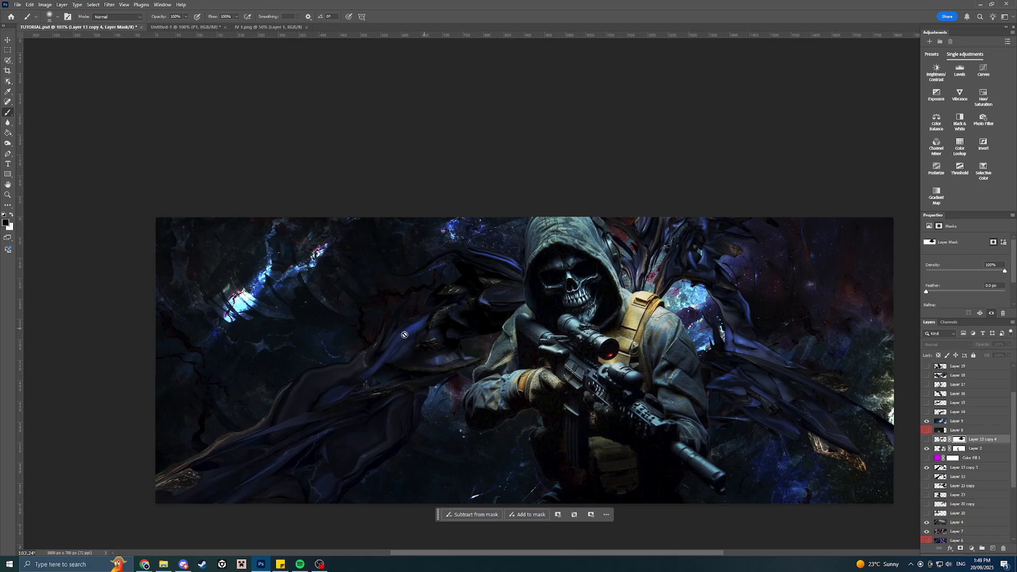
pyautogui.click(926, 439)
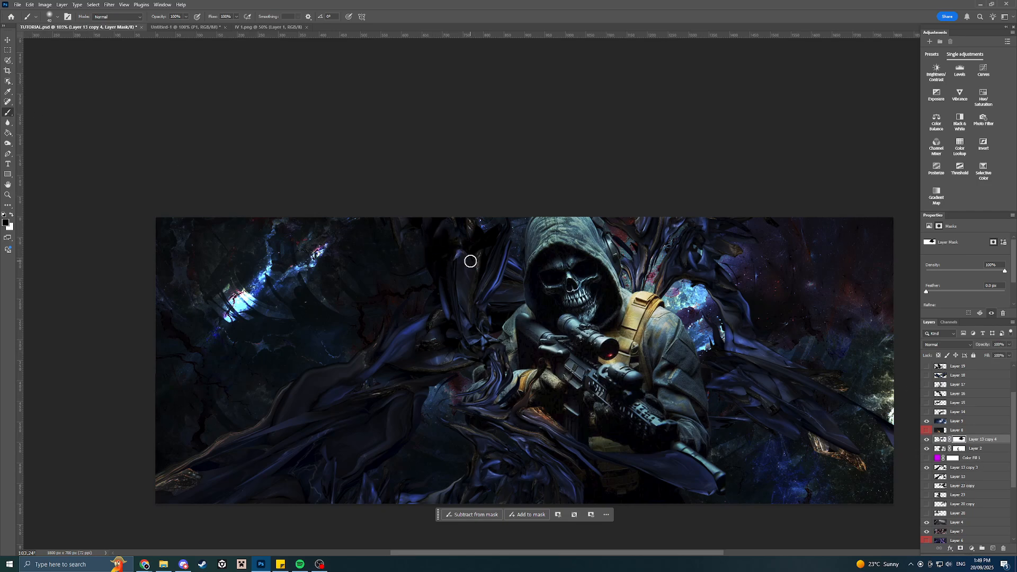
# Try to mask out the wing duplicate's upper section beside the hood with a much larger brush.
pyautogui.press(']')
pyautogui.press(']')
pyautogui.press(']')
pyautogui.press(']')
pyautogui.press(']')
pyautogui.press(']')
pyautogui.press(']')
pyautogui.press(']')
pyautogui.press(']')
pyautogui.moveTo(520, 227)
pyautogui.mouseDown()
pyautogui.moveTo(471, 219)
pyautogui.moveTo(467, 209)
pyautogui.moveTo(465, 250)
pyautogui.moveTo(495, 280)
pyautogui.moveTo(450, 316)
pyautogui.mouseUp()
pyautogui.scroll(5, 417, 340)
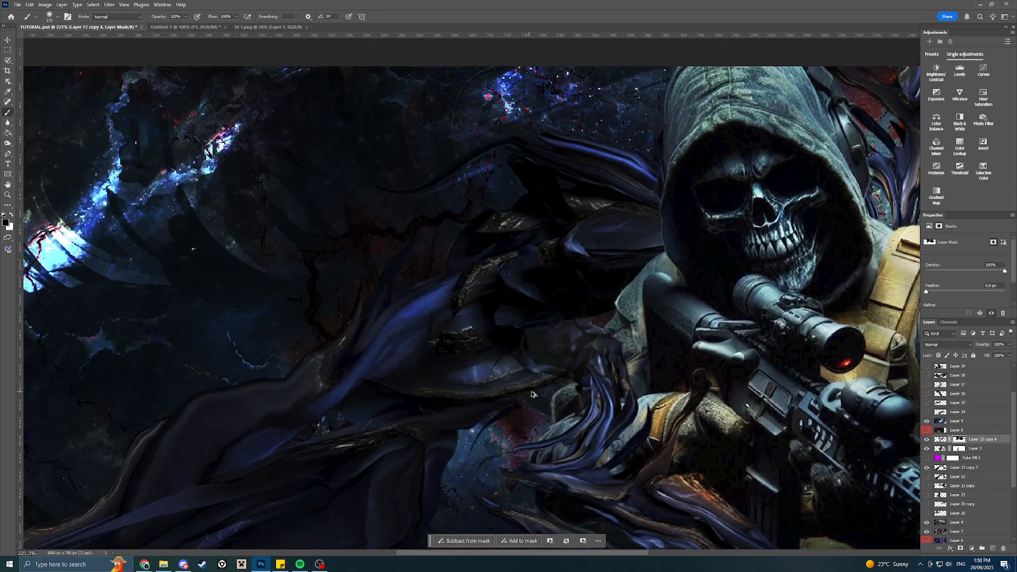
pyautogui.hotkey('ctrl', 'z')
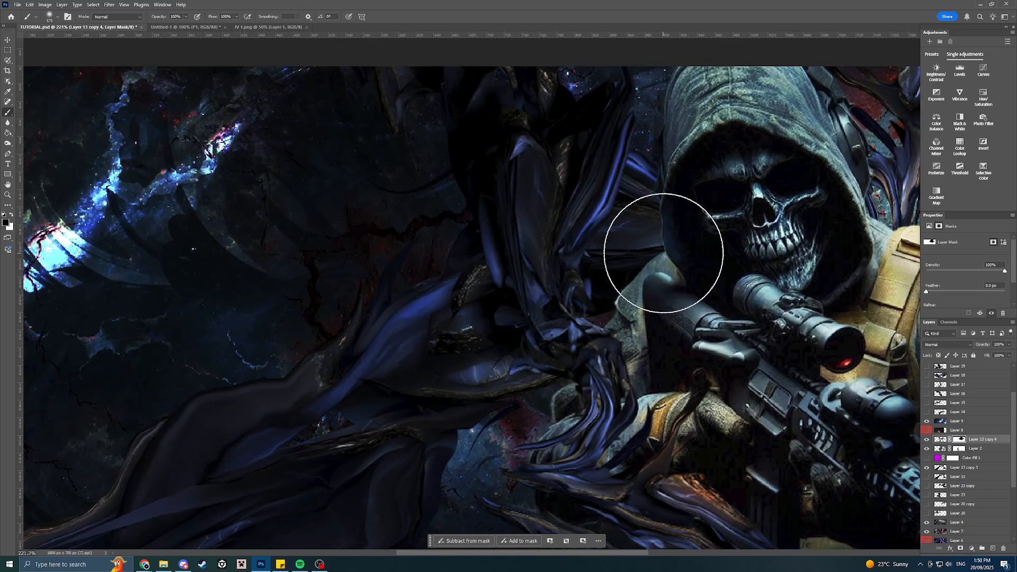
# Mask out the wing duplicate's upper section beside the hood with a large brush, reducing its size while working downward.
pyautogui.scroll(2, 677, 286)
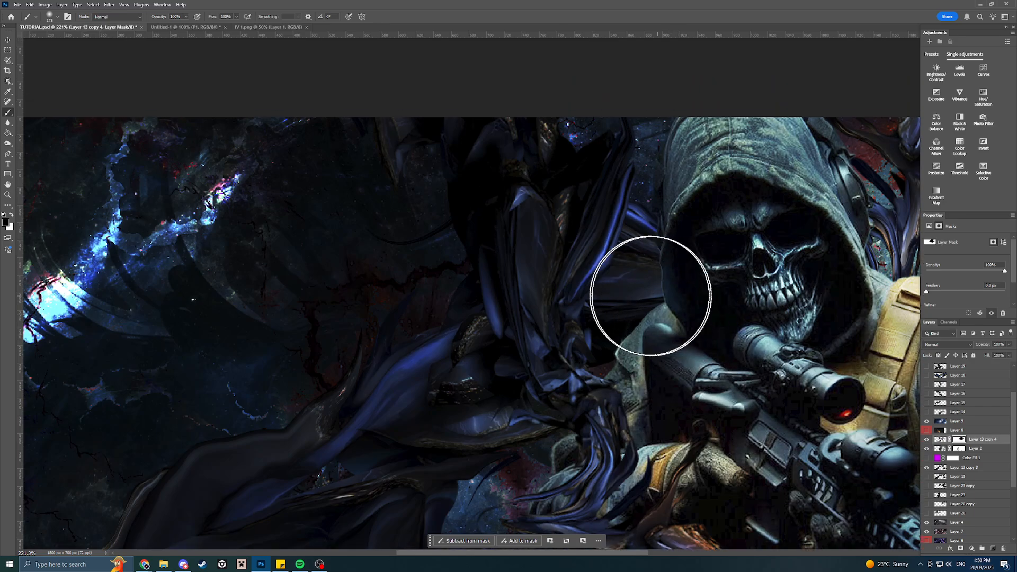
pyautogui.moveTo(649, 232)
pyautogui.mouseDown()
pyautogui.moveTo(511, 129)
pyautogui.moveTo(409, 130)
pyautogui.moveTo(565, 128)
pyautogui.moveTo(592, 162)
pyautogui.moveTo(574, 204)
pyautogui.moveTo(551, 221)
pyautogui.mouseUp()
pyautogui.press('[')
pyautogui.press('[')
pyautogui.press('[')
pyautogui.moveTo(619, 220)
pyautogui.mouseDown()
pyautogui.moveTo(533, 282)
pyautogui.moveTo(618, 222)
pyautogui.moveTo(615, 262)
pyautogui.moveTo(595, 274)
pyautogui.moveTo(501, 271)
pyautogui.moveTo(473, 290)
pyautogui.moveTo(443, 313)
pyautogui.mouseUp()
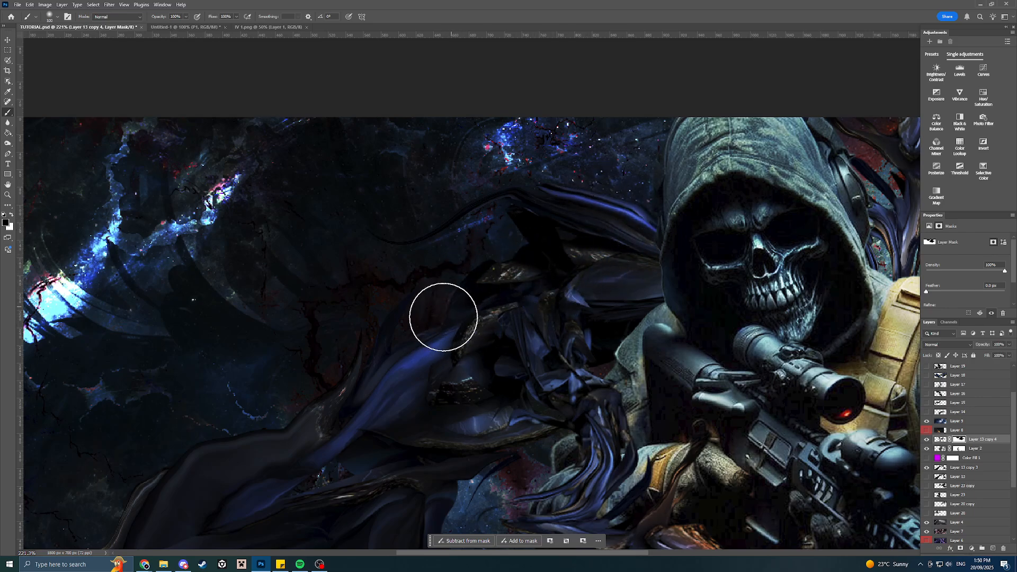
# Refine the masked edge beside the soldier's shoulder with a smaller brush, and swap the foreground color to white.
pyautogui.press('[')
pyautogui.press('[')
pyautogui.press('[')
pyautogui.press('[')
pyautogui.press('[')
pyautogui.moveTo(593, 271)
pyautogui.mouseDown()
pyautogui.moveTo(615, 297)
pyautogui.moveTo(528, 278)
pyautogui.moveTo(492, 299)
pyautogui.moveTo(474, 337)
pyautogui.moveTo(488, 351)
pyautogui.moveTo(480, 319)
pyautogui.moveTo(499, 344)
pyautogui.moveTo(489, 316)
pyautogui.moveTo(526, 295)
pyautogui.moveTo(587, 296)
pyautogui.moveTo(608, 308)
pyautogui.moveTo(576, 313)
pyautogui.moveTo(528, 354)
pyautogui.moveTo(576, 315)
pyautogui.moveTo(544, 315)
pyautogui.moveTo(560, 337)
pyautogui.moveTo(575, 313)
pyautogui.moveTo(504, 321)
pyautogui.moveTo(525, 343)
pyautogui.mouseUp()
pyautogui.press('[')
pyautogui.press('[')
pyautogui.press('[')
pyautogui.click(11, 214)
# Compare the whole banner with and without the masked wing duplicate by repeatedly toggling that layer's visibility.
pyautogui.scroll(-5, 696, 385)
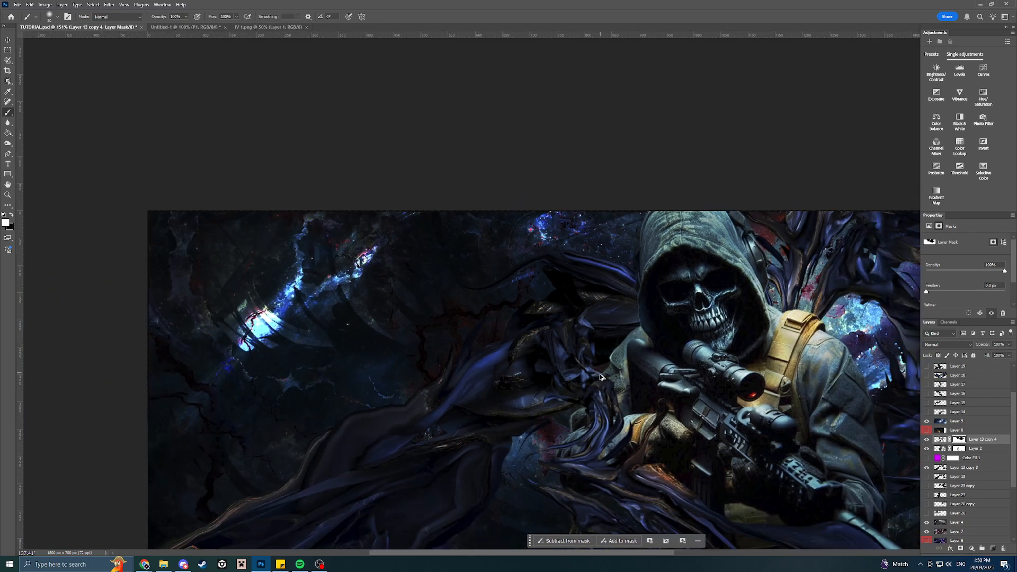
pyautogui.scroll(-1, 809, 399)
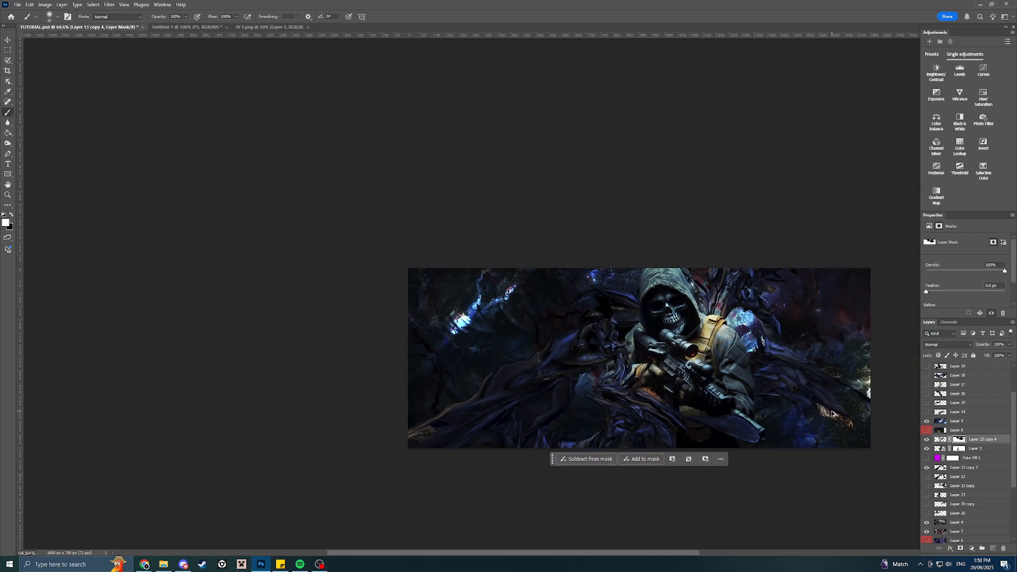
pyautogui.scroll(3, 831, 413)
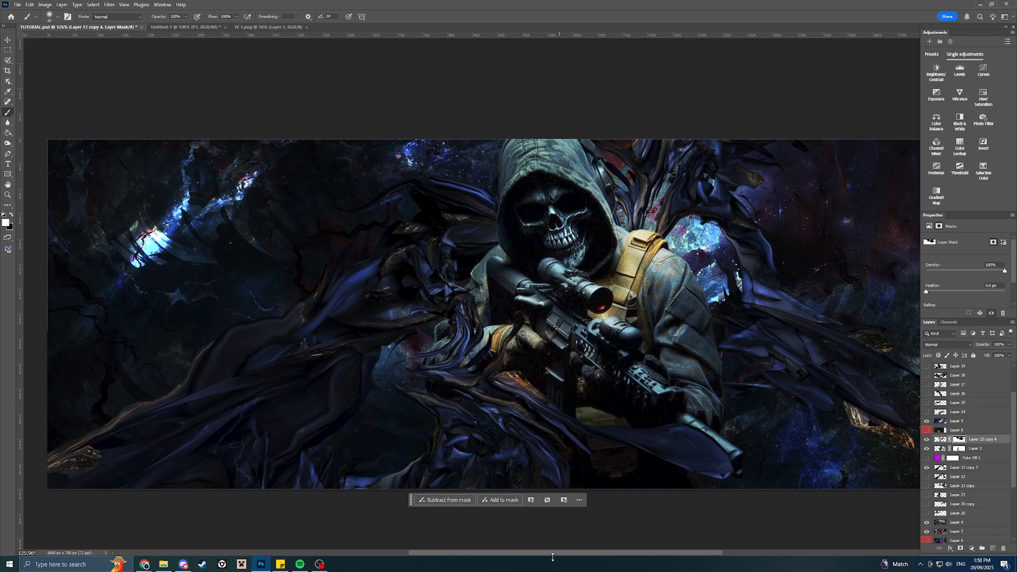
pyautogui.moveTo(554, 554); pyautogui.dragTo(552, 553)
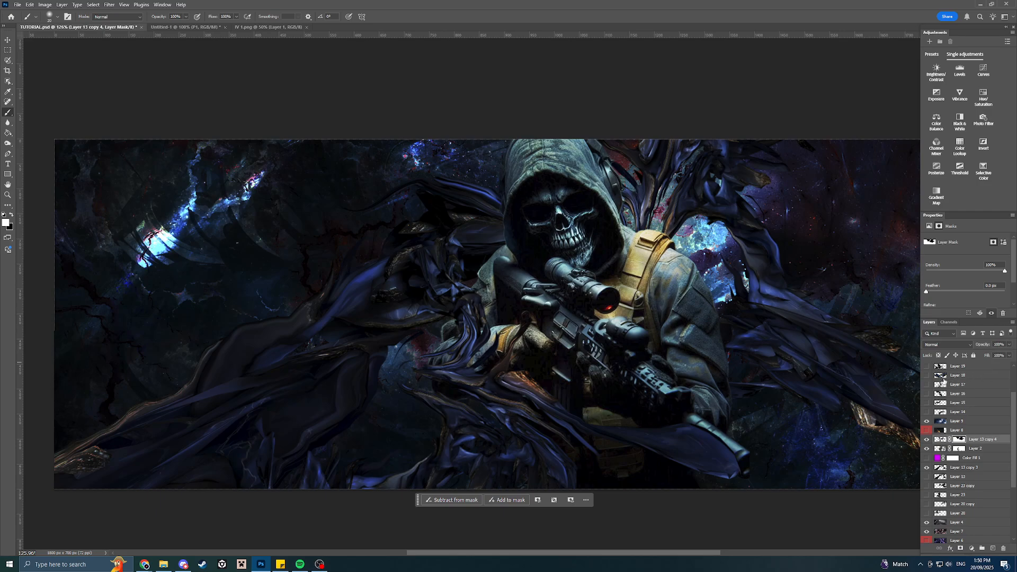
pyautogui.click(941, 440)
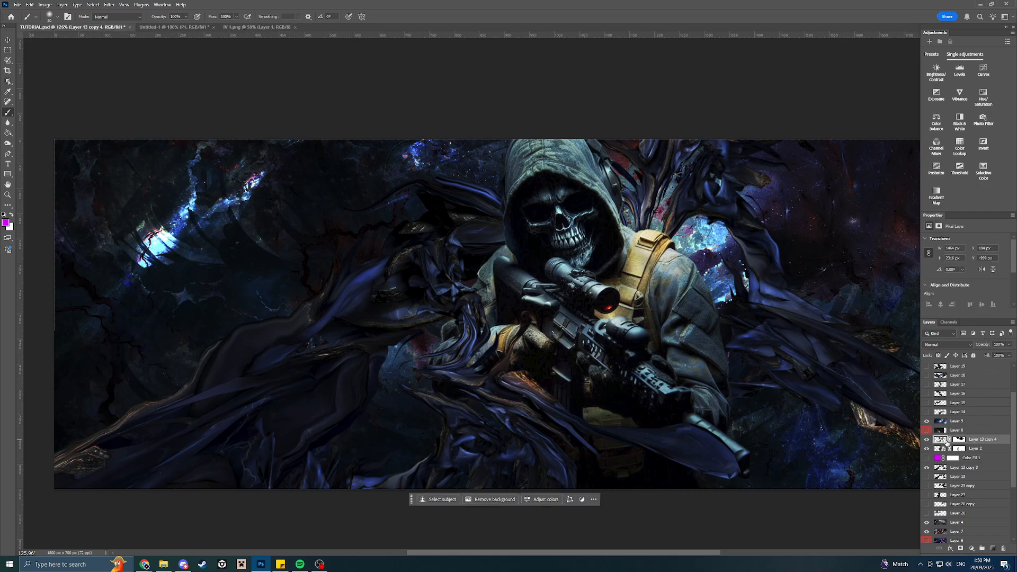
pyautogui.click(928, 439)
pyautogui.click(928, 440)
pyautogui.click(927, 439)
pyautogui.click(927, 440)
pyautogui.click(928, 440)
pyautogui.click(928, 439)
pyautogui.click(928, 439)
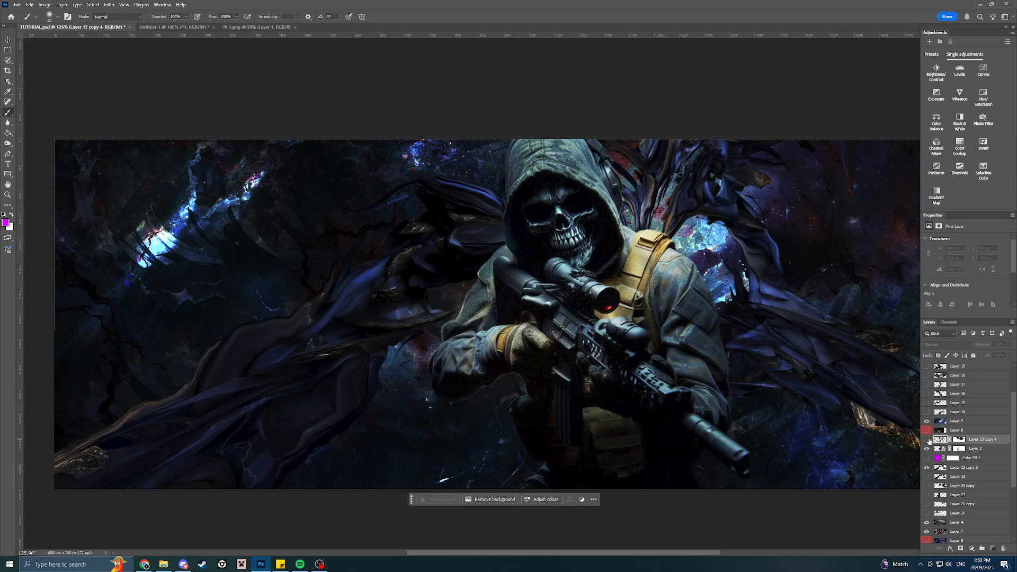
pyautogui.click(928, 440)
pyautogui.click(928, 440)
pyautogui.click(928, 440)
pyautogui.click(928, 440)
pyautogui.click(928, 440)
pyautogui.click(927, 439)
pyautogui.click(928, 440)
pyautogui.click(928, 440)
pyautogui.click(927, 440)
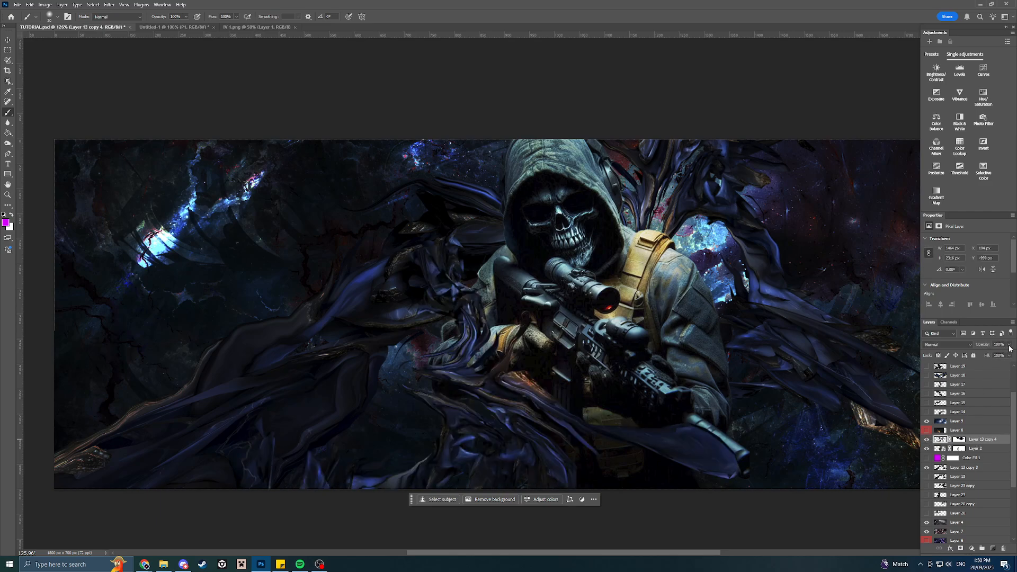
# Lower the wing duplicate's opacity to 0% and open the layer in the Liquify filter.
pyautogui.moveTo(1010, 345); pyautogui.dragTo(939, 357)
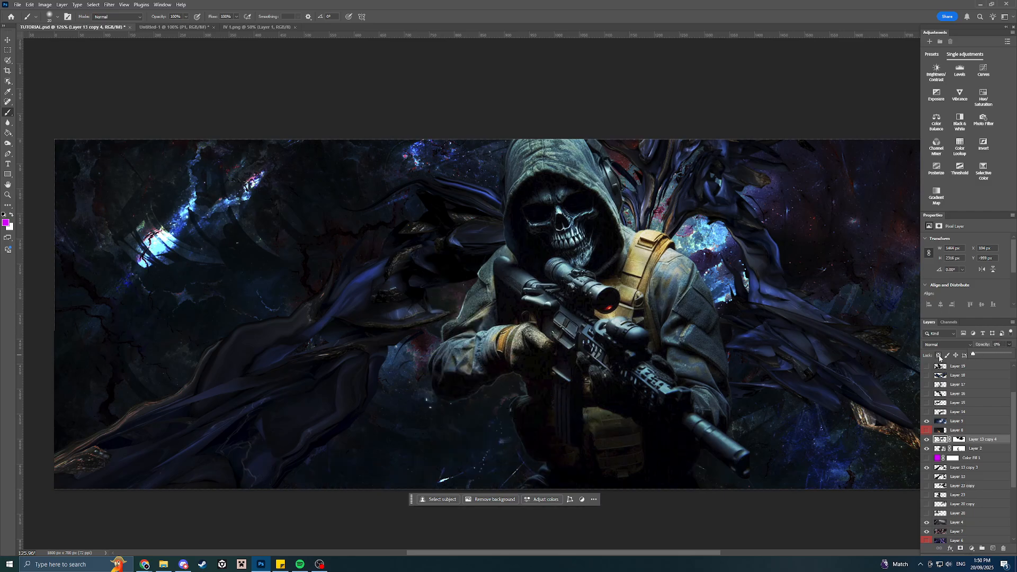
pyautogui.click(108, 5)
pyautogui.click(133, 88)
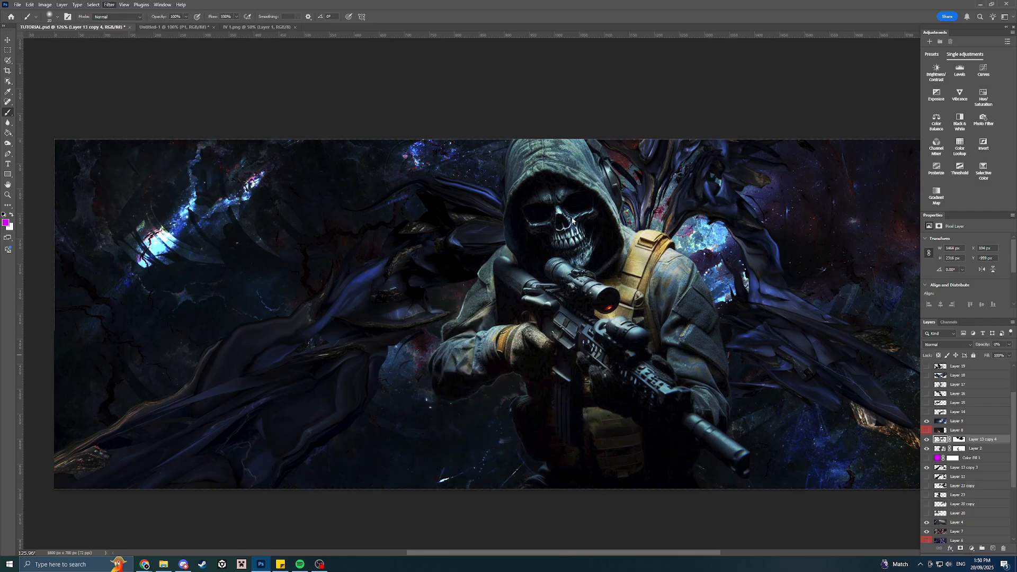
# Pull the loose wing strands beside the soldier's elbow inward toward his arm with a 125 px warp brush.
pyautogui.scroll(4, 352, 312)
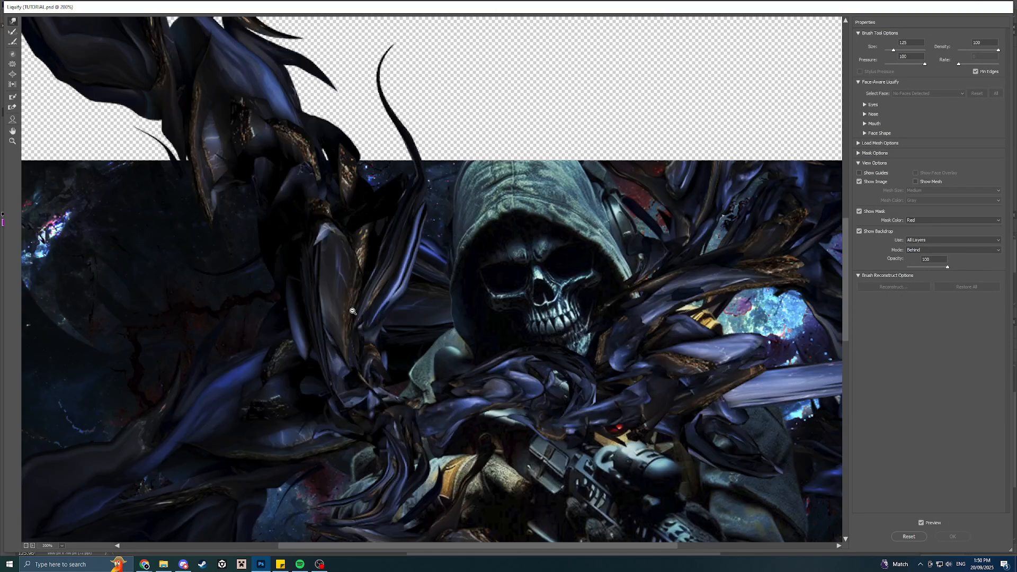
pyautogui.scroll(1, 352, 312)
pyautogui.scroll(-1, 353, 311)
pyautogui.scroll(-2, 353, 310)
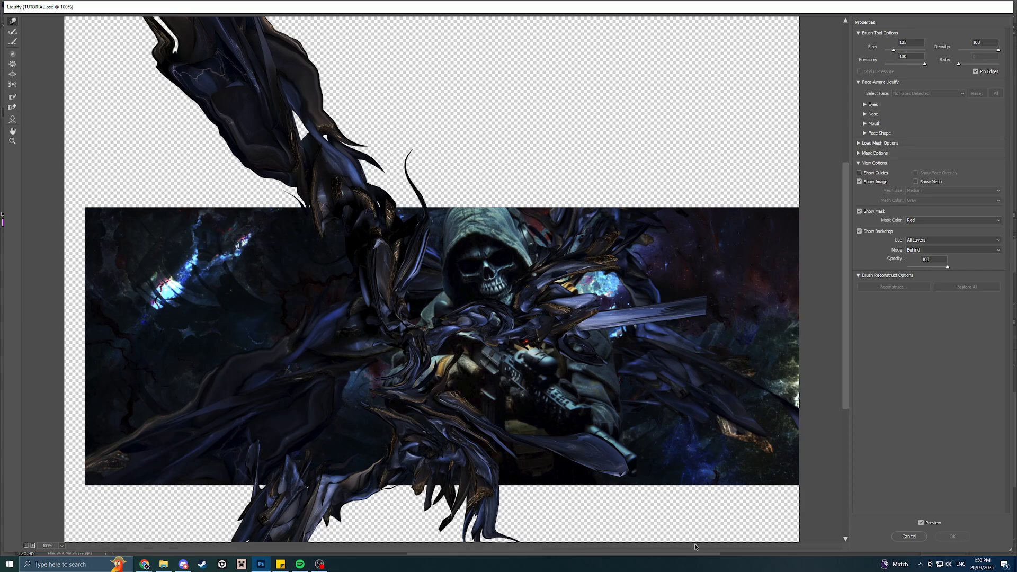
pyautogui.scroll(-1, 498, 262)
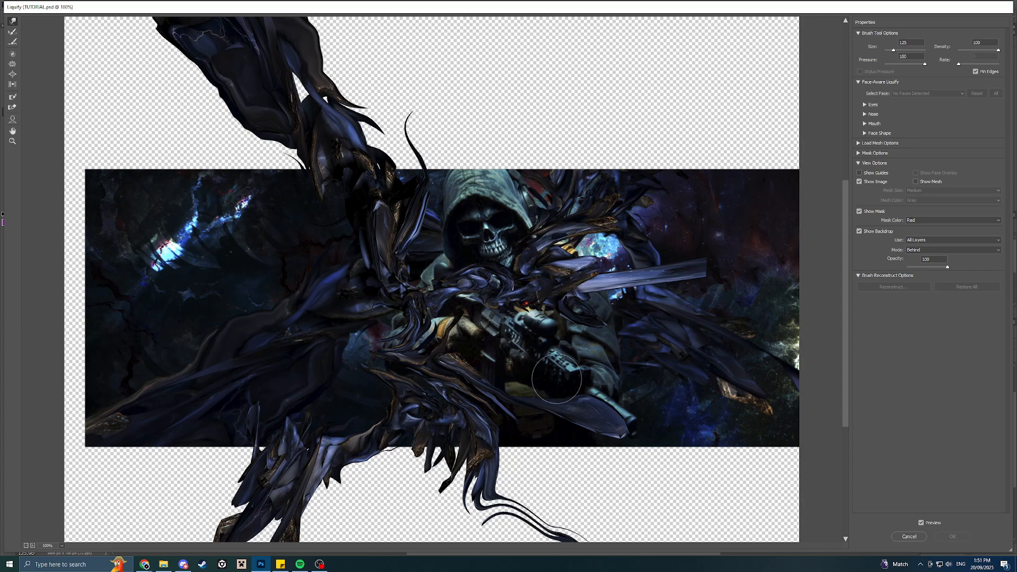
pyautogui.scroll(-1, 556, 378)
pyautogui.hotkey('ctrl', '+')
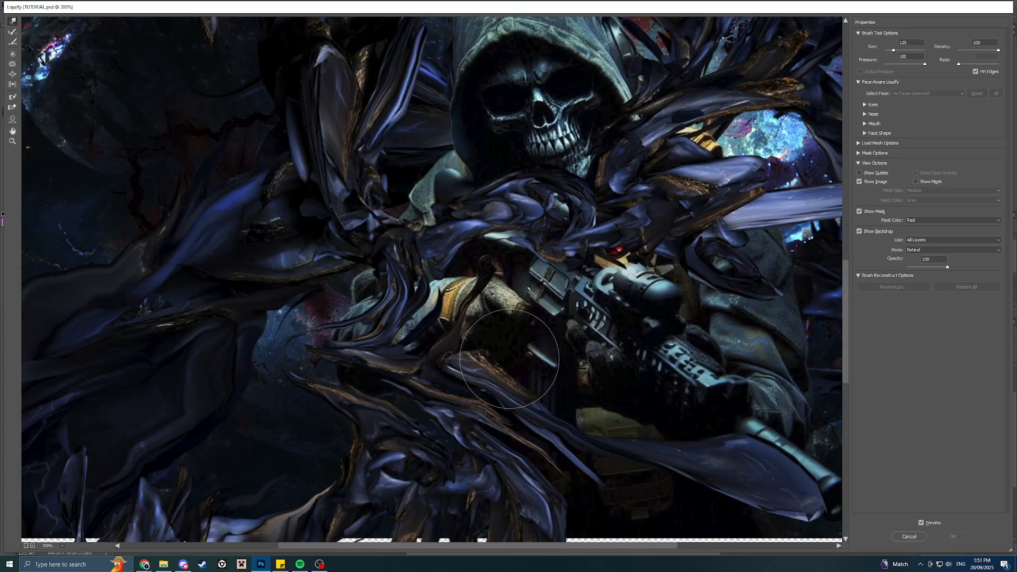
pyautogui.scroll(-3, 618, 408)
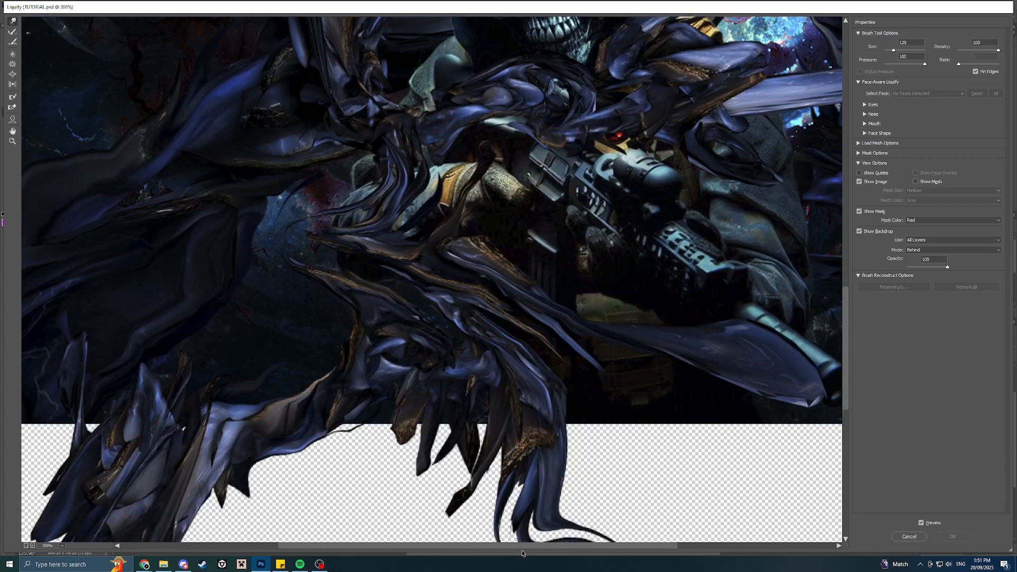
pyautogui.moveTo(541, 547); pyautogui.dragTo(511, 547)
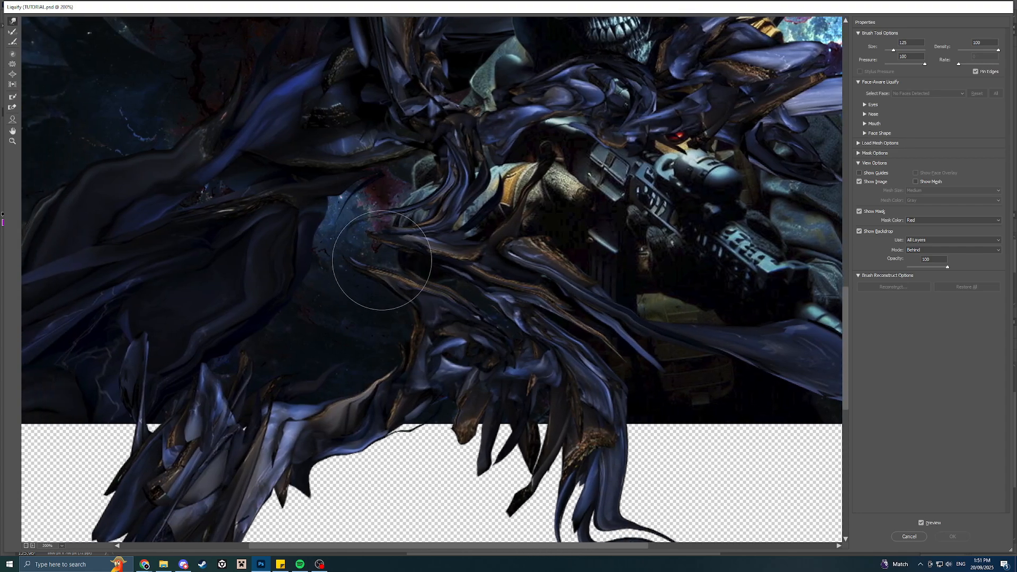
pyautogui.scroll(2, 339, 255)
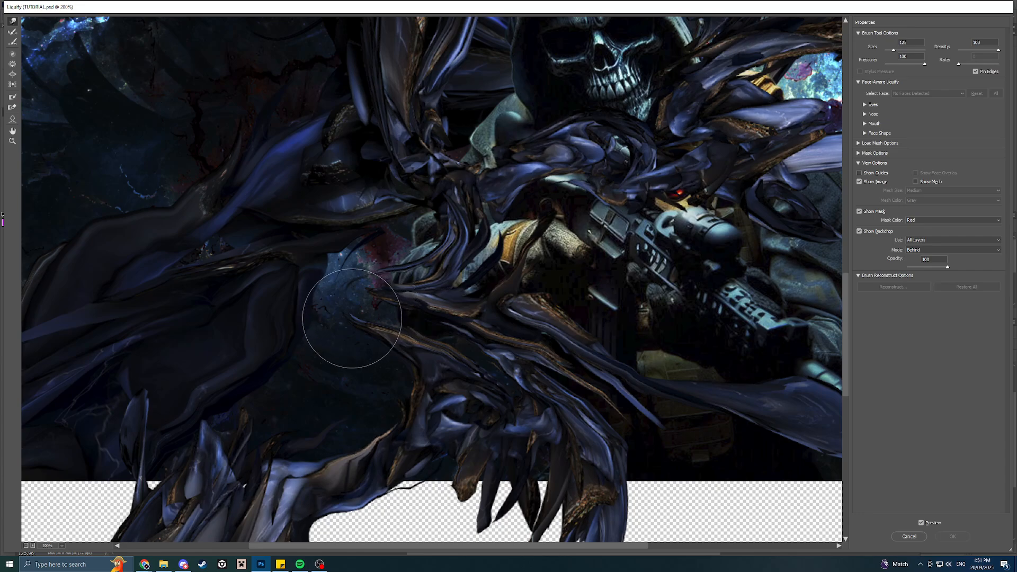
pyautogui.moveTo(352, 318)
pyautogui.mouseDown()
pyautogui.moveTo(395, 322)
pyautogui.moveTo(393, 337)
pyautogui.moveTo(432, 345)
pyautogui.mouseUp()
# Refine the strands wrapping around the soldier's elbow and forearm with smaller warp brushes, starting at size 40 and continuing at 30.
pyautogui.press('[')
pyautogui.press('[')
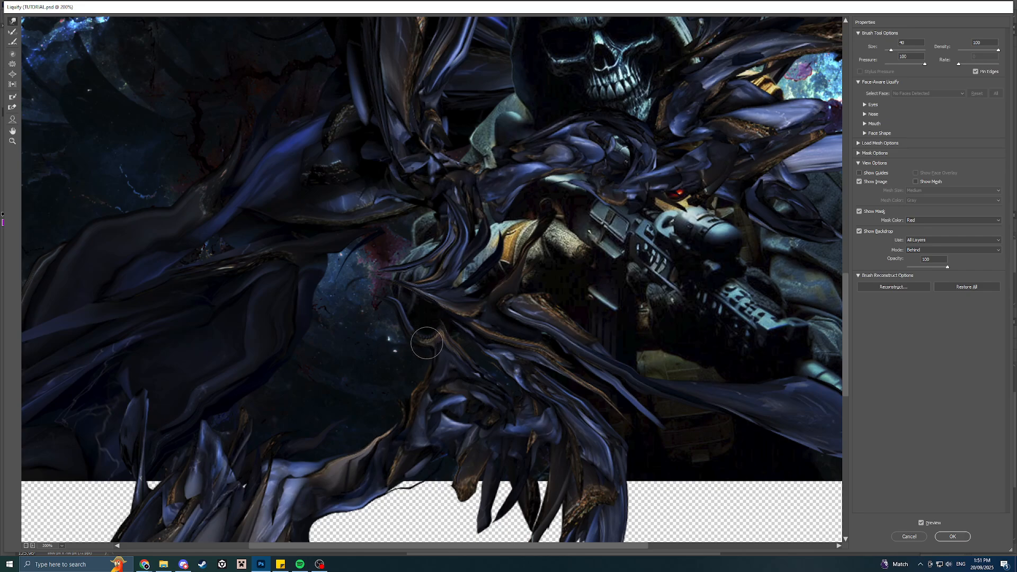
pyautogui.moveTo(428, 331)
pyautogui.mouseDown()
pyautogui.moveTo(413, 353)
pyautogui.moveTo(417, 329)
pyautogui.moveTo(379, 304)
pyautogui.moveTo(396, 304)
pyautogui.moveTo(407, 321)
pyautogui.moveTo(388, 297)
pyautogui.moveTo(394, 289)
pyautogui.moveTo(432, 292)
pyautogui.mouseUp()
pyautogui.press('[')
pyautogui.press('[')
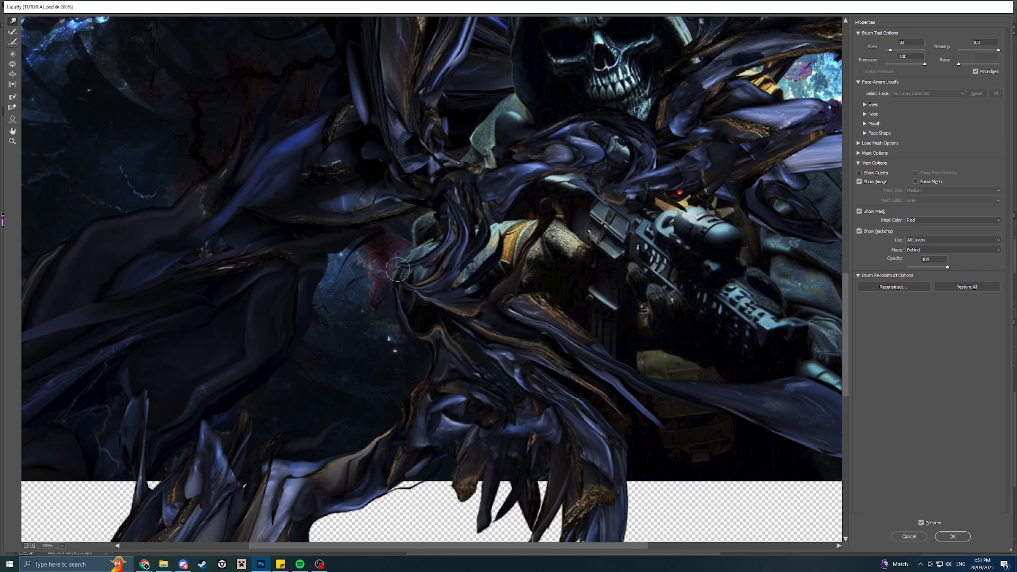
pyautogui.press(']')
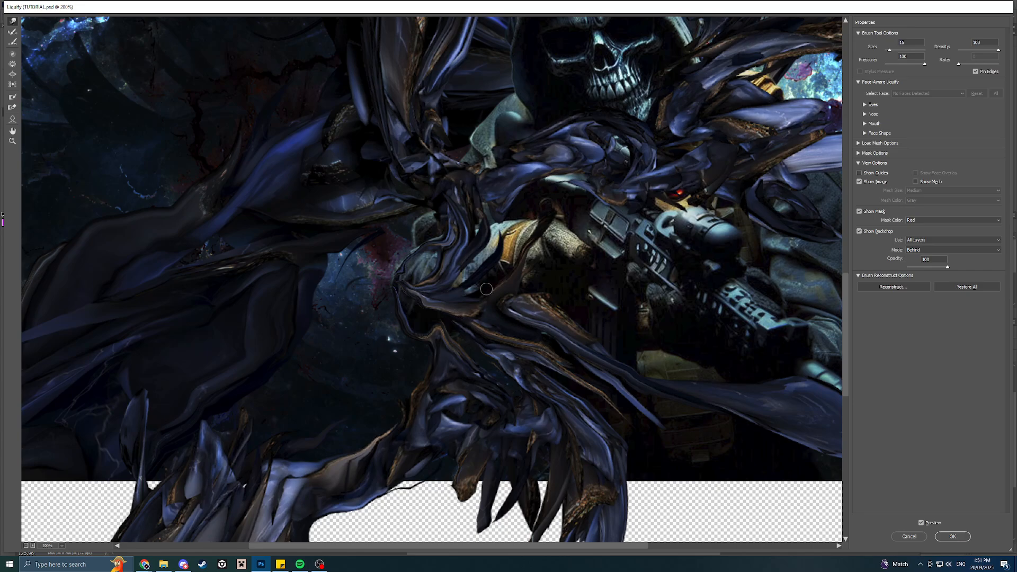
# Push the jagged lower part of the wing duplicate down past the banner's bottom edge with a 200 px warp brush.
pyautogui.scroll(5, 486, 289)
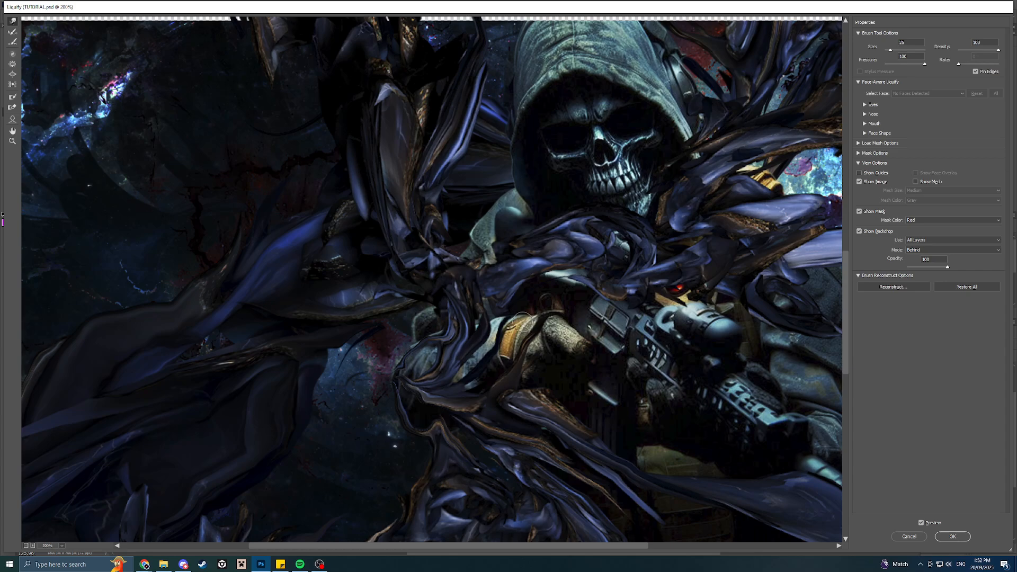
pyautogui.scroll(2, 522, 322)
pyautogui.scroll(-5, 677, 403)
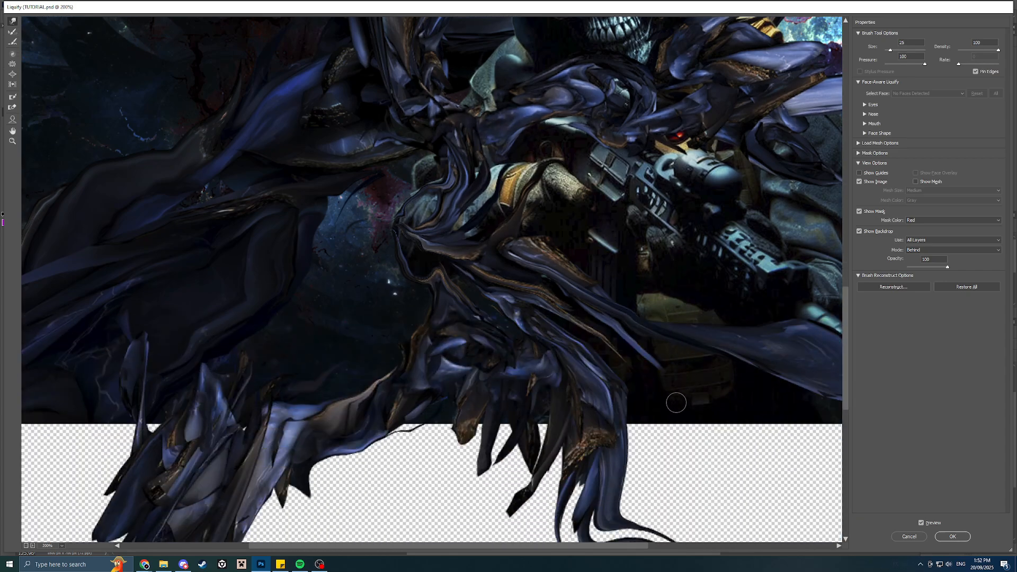
pyautogui.hscroll(-3, 402, 397)
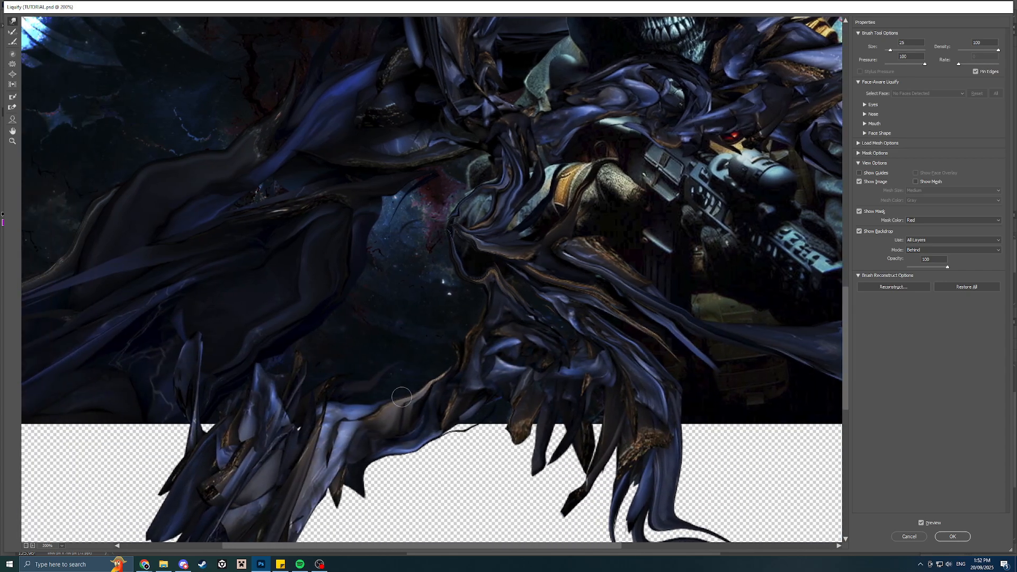
pyautogui.press(']')
pyautogui.press(']')
pyautogui.press(']')
pyautogui.press(']')
pyautogui.press(']')
pyautogui.press(']')
pyautogui.press(']')
pyautogui.press(']')
pyautogui.press(']')
pyautogui.press(']')
pyautogui.press(']')
pyautogui.moveTo(286, 365)
pyautogui.mouseDown()
pyautogui.moveTo(277, 396)
pyautogui.moveTo(216, 314)
pyautogui.moveTo(218, 378)
pyautogui.moveTo(200, 359)
pyautogui.moveTo(214, 399)
pyautogui.moveTo(295, 370)
pyautogui.moveTo(312, 417)
pyautogui.mouseUp()
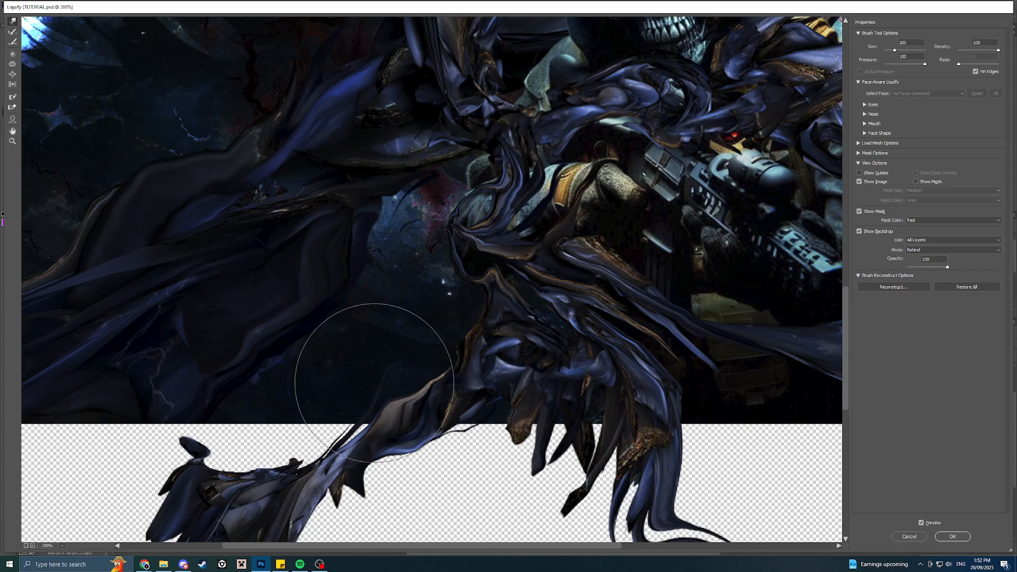
# Push the remaining strand leading to the lower wing part further down with a smaller brush, reducing its size to 90.
pyautogui.press('[')
pyautogui.press('[')
pyautogui.moveTo(386, 380); pyautogui.dragTo(400, 408)
pyautogui.press('[')
pyautogui.press('[')
pyautogui.press('[')
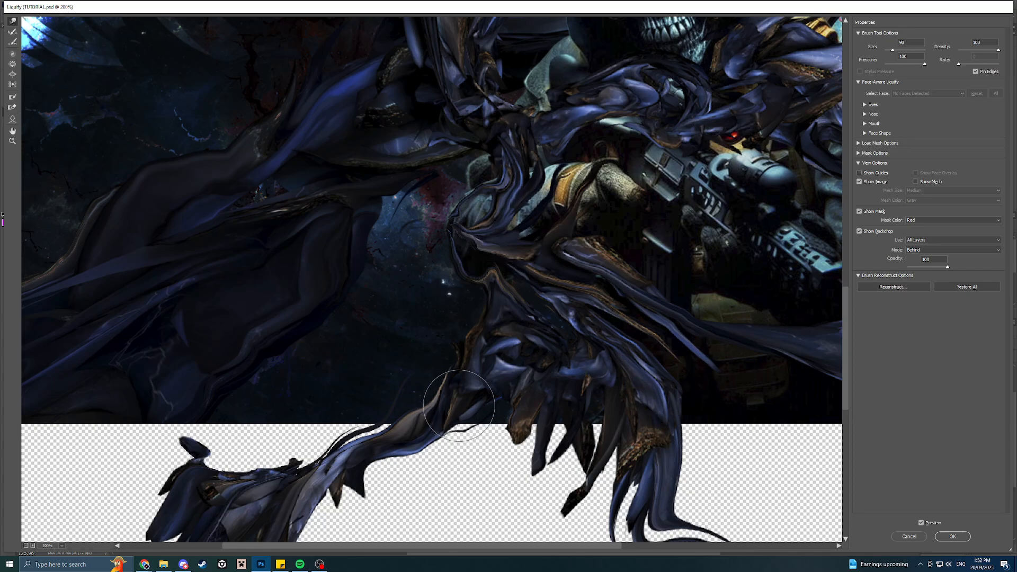
# Warp the claw-like strands at the banner's bottom edge with a 200 px brush and undo the latest strokes.
pyautogui.press(']')
pyautogui.press(']')
pyautogui.press(']')
pyautogui.press(']')
pyautogui.press(']')
pyautogui.hotkey('ctrl', '-')
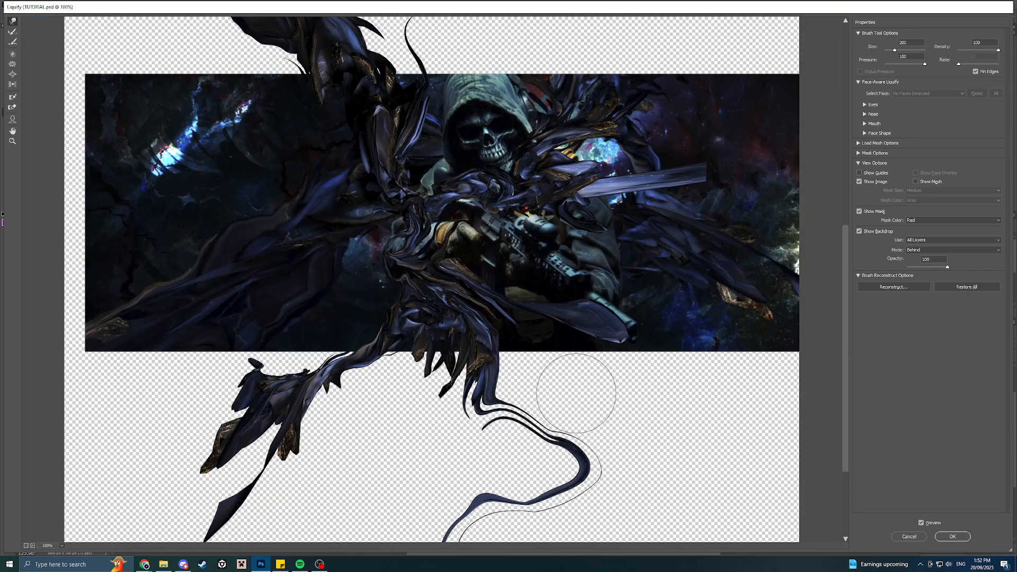
pyautogui.hotkey('ctrl', '+')
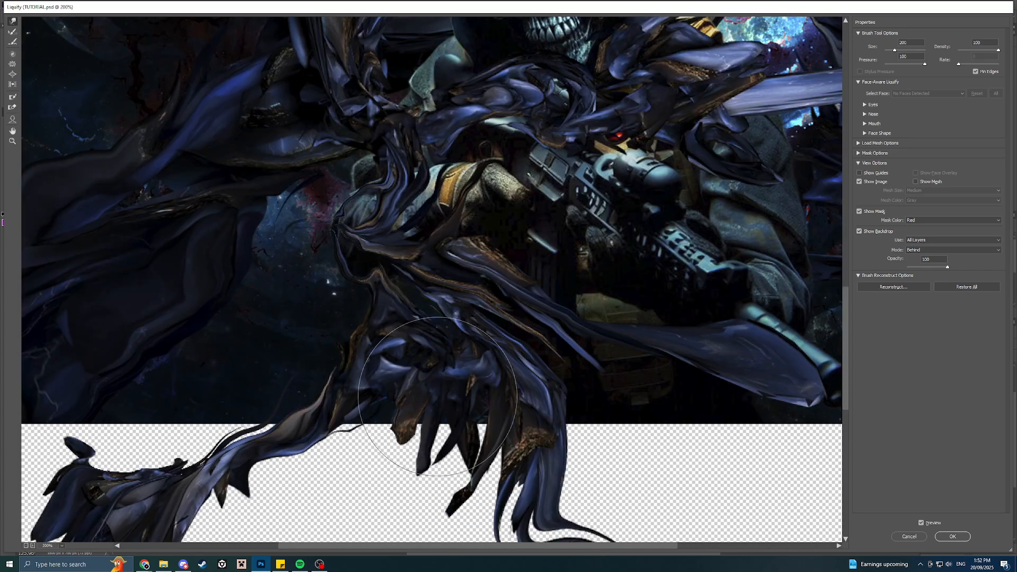
pyautogui.moveTo(497, 401)
pyautogui.mouseDown()
pyautogui.moveTo(474, 420)
pyautogui.moveTo(371, 396)
pyautogui.moveTo(381, 402)
pyautogui.moveTo(318, 413)
pyautogui.moveTo(269, 389)
pyautogui.moveTo(291, 417)
pyautogui.moveTo(252, 427)
pyautogui.moveTo(250, 401)
pyautogui.moveTo(306, 466)
pyautogui.moveTo(366, 409)
pyautogui.moveTo(432, 403)
pyautogui.mouseUp()
pyautogui.hotkey('ctrl', 'z')
pyautogui.hotkey('ctrl', 'z')
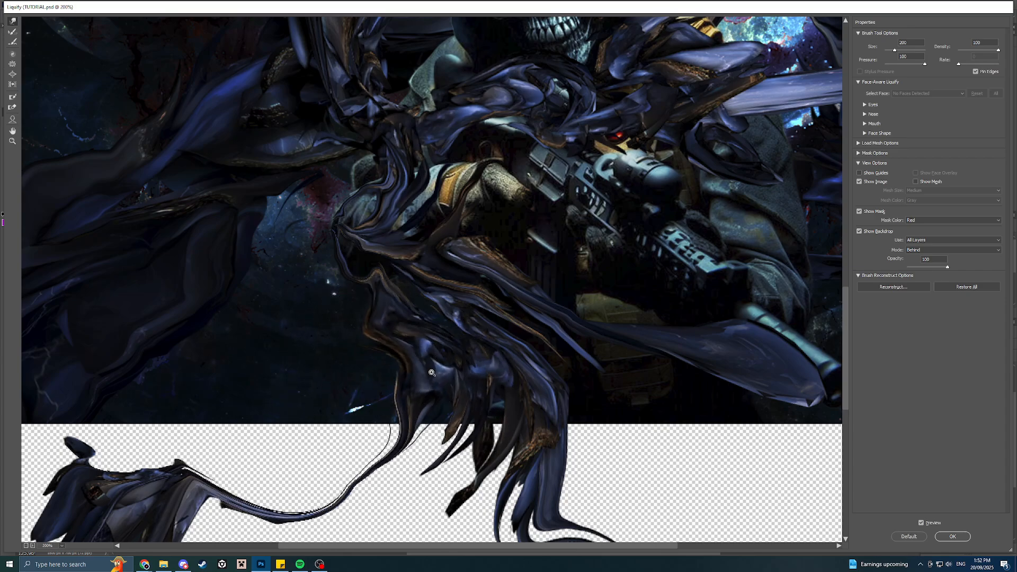
pyautogui.hotkey('ctrl', 'z')
# Reshape the outer edge of the hanging claw strands with a smaller warp brush, pushing it downward along the bottom edge.
pyautogui.press('[')
pyautogui.press('[')
pyautogui.press('[')
pyautogui.press('[')
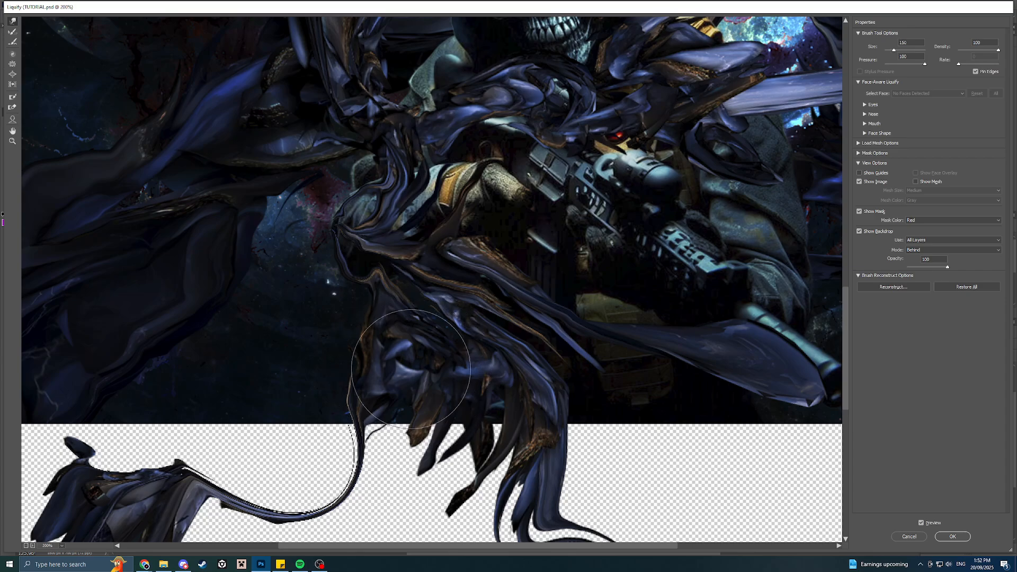
pyautogui.moveTo(393, 374)
pyautogui.mouseDown()
pyautogui.moveTo(370, 369)
pyautogui.moveTo(396, 374)
pyautogui.moveTo(347, 411)
pyautogui.moveTo(387, 419)
pyautogui.mouseUp()
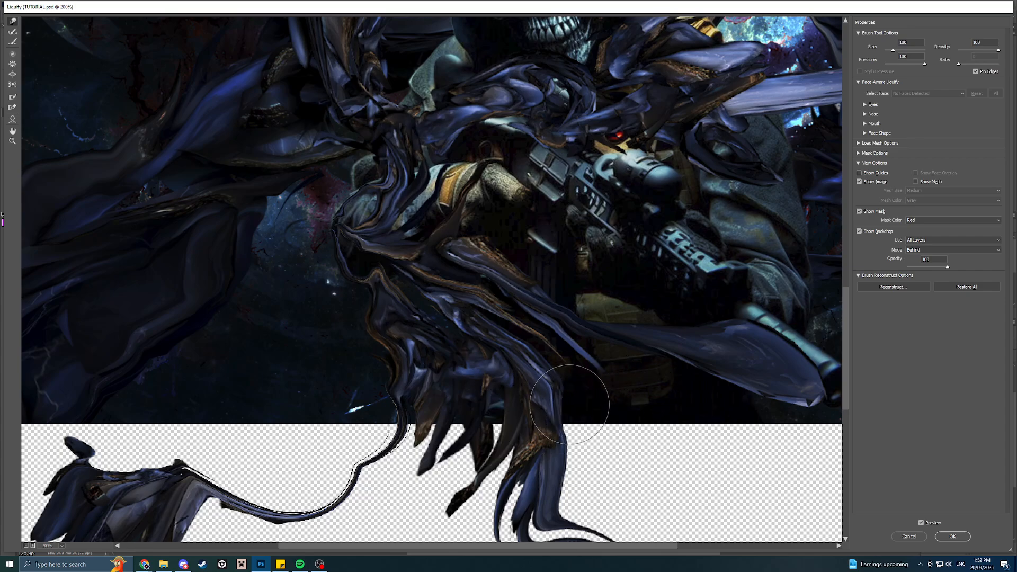
# Warp the inner side of the claw strands away from the soldier's vest, reducing the brush size to 60.
pyautogui.moveTo(529, 391)
pyautogui.mouseDown()
pyautogui.moveTo(483, 361)
pyautogui.moveTo(537, 391)
pyautogui.moveTo(532, 375)
pyautogui.moveTo(515, 370)
pyautogui.moveTo(508, 386)
pyautogui.moveTo(561, 422)
pyautogui.mouseUp()
pyautogui.press('[')
pyautogui.press('[')
pyautogui.press('[')
pyautogui.press('[')
pyautogui.moveTo(535, 363); pyautogui.dragTo(466, 311)
pyautogui.moveTo(528, 380); pyautogui.dragTo(536, 392)
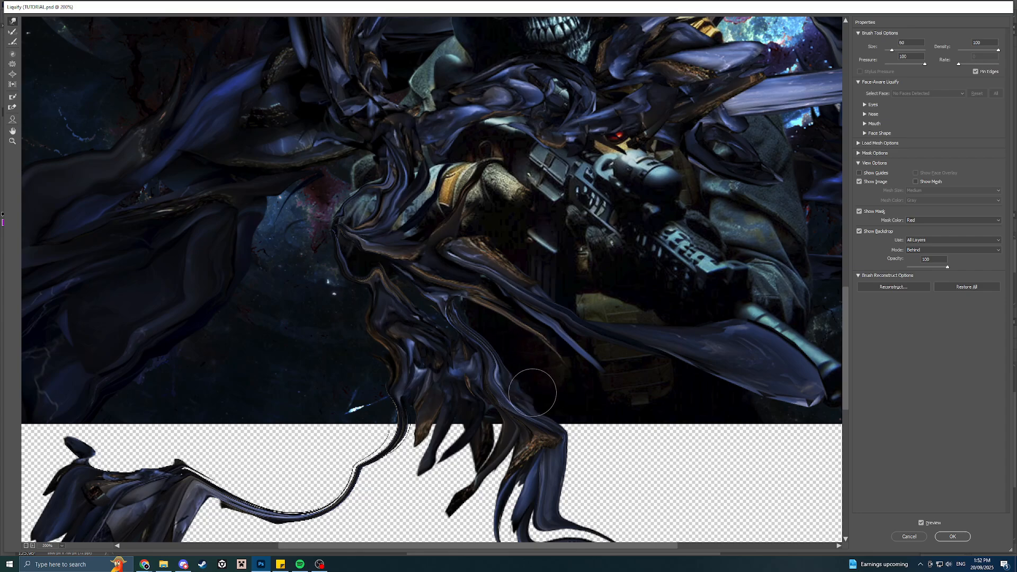
# Push the broad blade-like strand down off the rifle's barrel with a 200 px warp brush.
pyautogui.moveTo(488, 546); pyautogui.dragTo(572, 546)
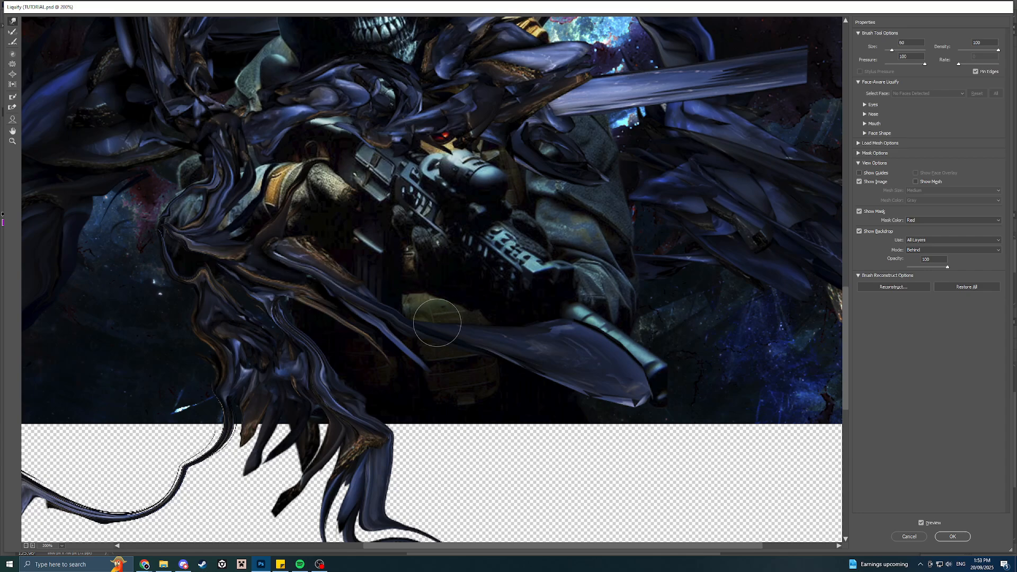
pyautogui.press(']')
pyautogui.press(']')
pyautogui.press(']')
pyautogui.press(']')
pyautogui.press(']')
pyautogui.press(']')
pyautogui.press(']')
pyautogui.press(']')
pyautogui.moveTo(579, 347)
pyautogui.mouseDown()
pyautogui.moveTo(584, 364)
pyautogui.moveTo(619, 391)
pyautogui.mouseUp()
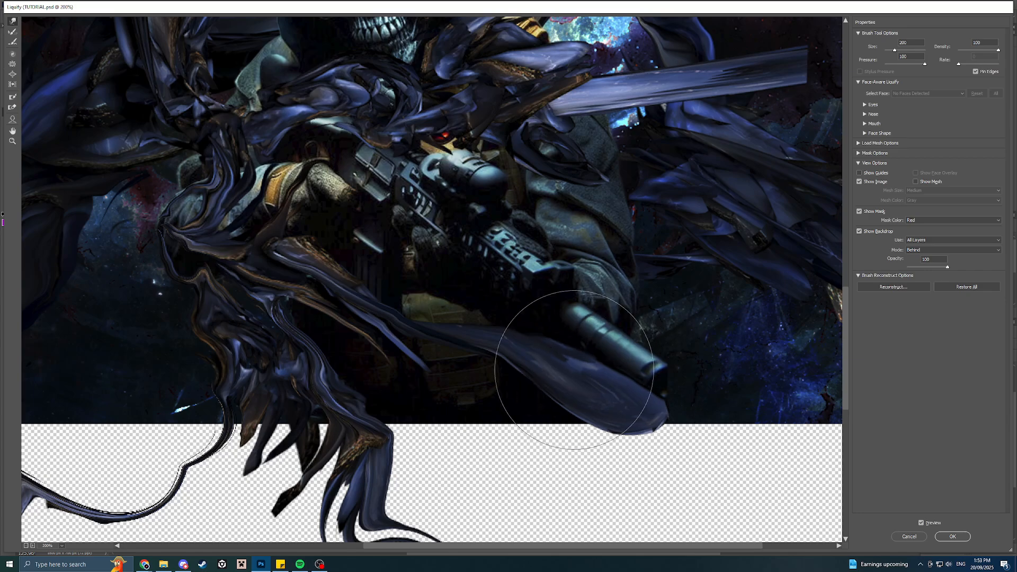
pyautogui.moveTo(499, 308)
pyautogui.mouseDown()
pyautogui.moveTo(538, 358)
pyautogui.moveTo(583, 366)
pyautogui.moveTo(597, 355)
pyautogui.moveTo(591, 359)
pyautogui.moveTo(610, 405)
pyautogui.mouseUp()
# Thin the blade-like strand and curl its end up around the rifle's muzzle, starting with a 100 px brush.
pyautogui.press('[')
pyautogui.press('[')
pyautogui.press('[')
pyautogui.press('[')
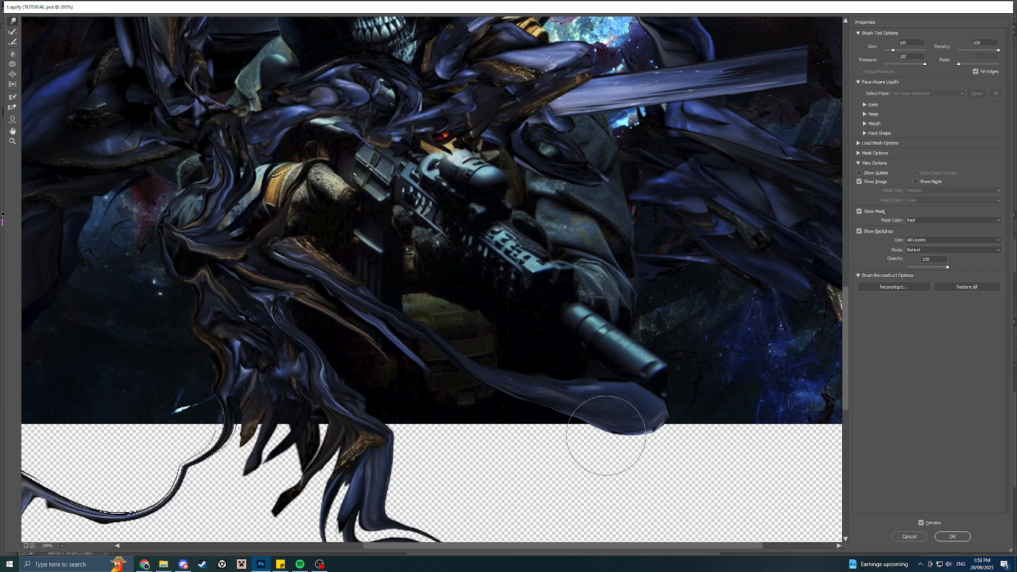
pyautogui.moveTo(602, 442)
pyautogui.mouseDown()
pyautogui.moveTo(662, 449)
pyautogui.moveTo(689, 437)
pyautogui.moveTo(646, 392)
pyautogui.moveTo(683, 369)
pyautogui.mouseUp()
pyautogui.moveTo(610, 365)
pyautogui.mouseDown()
pyautogui.moveTo(635, 380)
pyautogui.moveTo(614, 381)
pyautogui.moveTo(639, 402)
pyautogui.moveTo(615, 391)
pyautogui.moveTo(646, 387)
pyautogui.mouseUp()
# Shape the strand's end at the muzzle into a pointed, downward-flaring tip with a smaller brush, down to size 60.
pyautogui.press('[')
pyautogui.press('[')
pyautogui.press('[')
pyautogui.press('[')
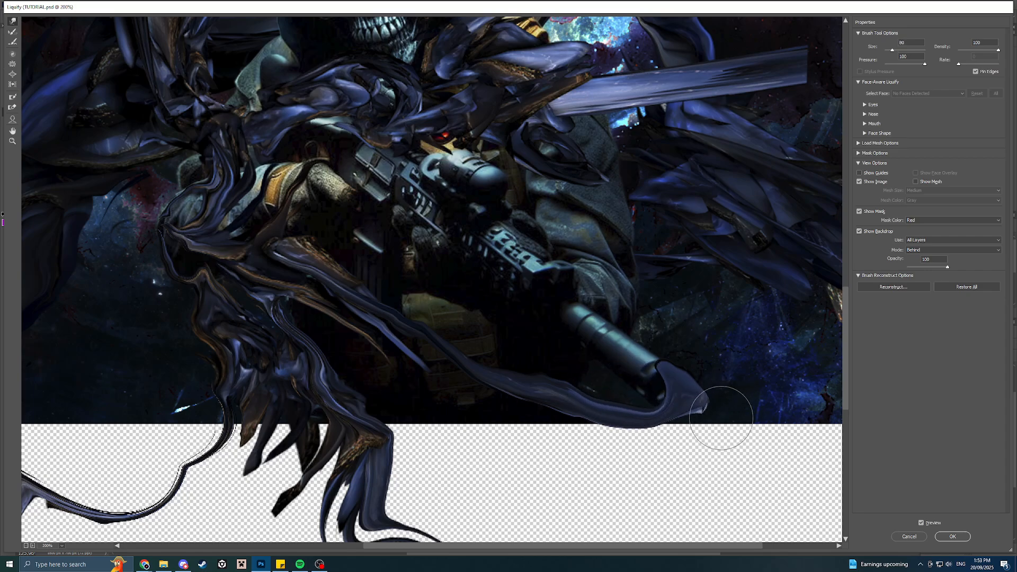
pyautogui.moveTo(709, 415)
pyautogui.mouseDown()
pyautogui.moveTo(695, 416)
pyautogui.moveTo(687, 440)
pyautogui.mouseUp()
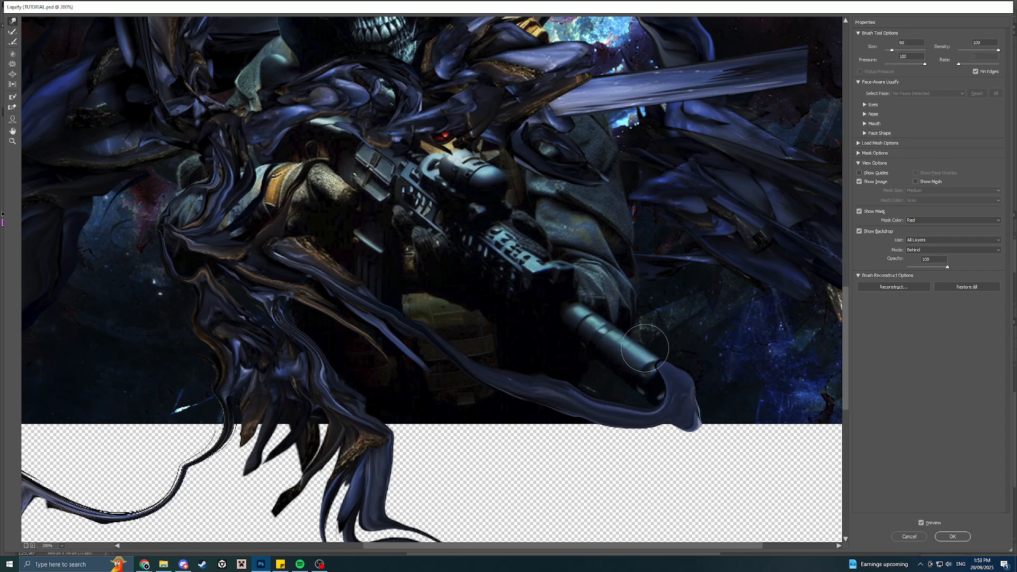
pyautogui.moveTo(646, 348)
pyautogui.mouseDown()
pyautogui.moveTo(681, 388)
pyautogui.moveTo(675, 373)
pyautogui.moveTo(686, 380)
pyautogui.moveTo(657, 401)
pyautogui.moveTo(702, 407)
pyautogui.moveTo(691, 387)
pyautogui.moveTo(717, 393)
pyautogui.moveTo(710, 407)
pyautogui.moveTo(725, 433)
pyautogui.moveTo(716, 402)
pyautogui.moveTo(721, 433)
pyautogui.mouseUp()
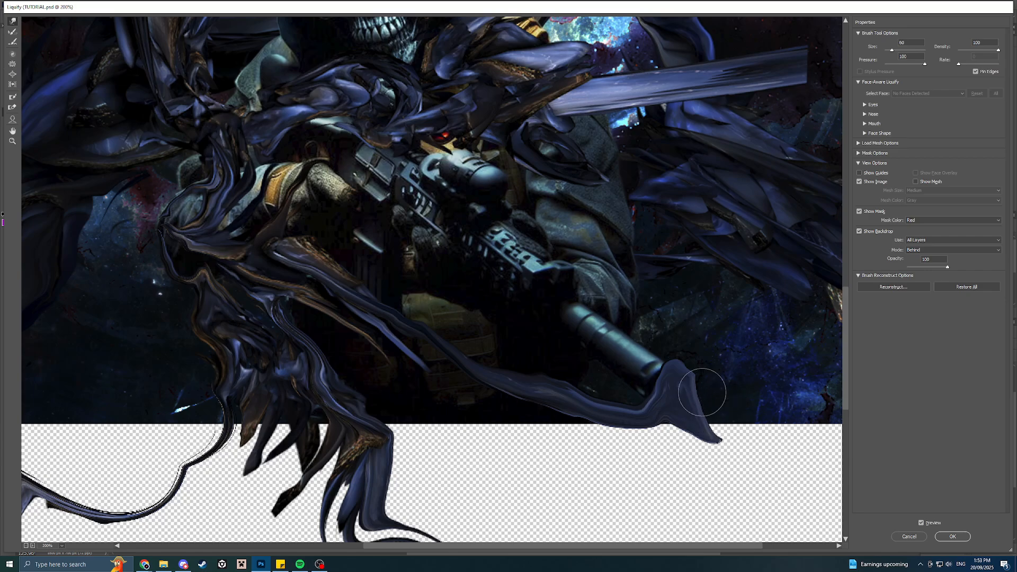
pyautogui.moveTo(658, 367)
pyautogui.mouseDown()
pyautogui.moveTo(667, 374)
pyautogui.moveTo(652, 388)
pyautogui.mouseUp()
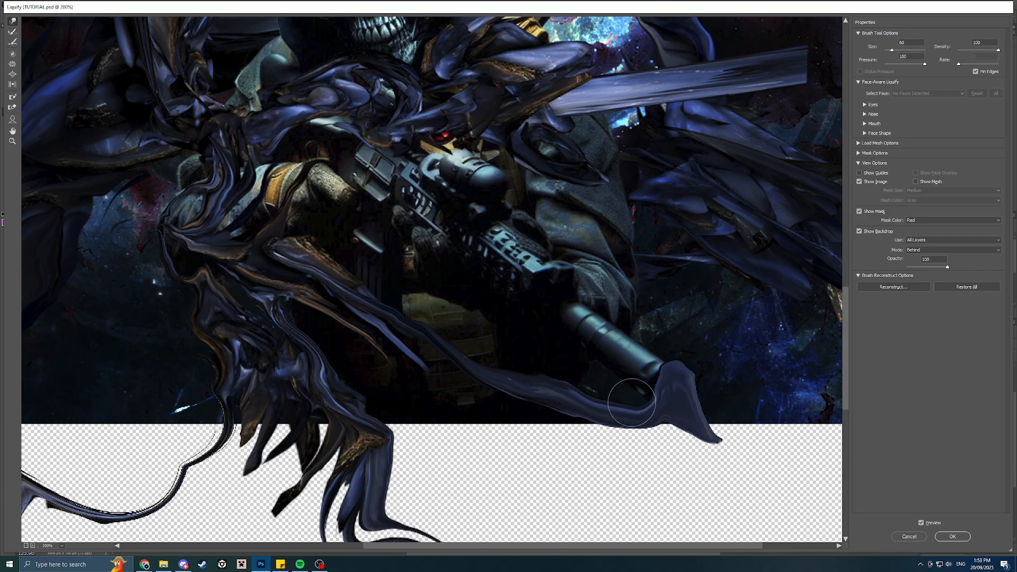
# Warp the strands above the soldier's shoulder across toward his hood and rifle stock, reduce the brush size, and apply the Liquify changes.
pyautogui.scroll(-1, 560, 349)
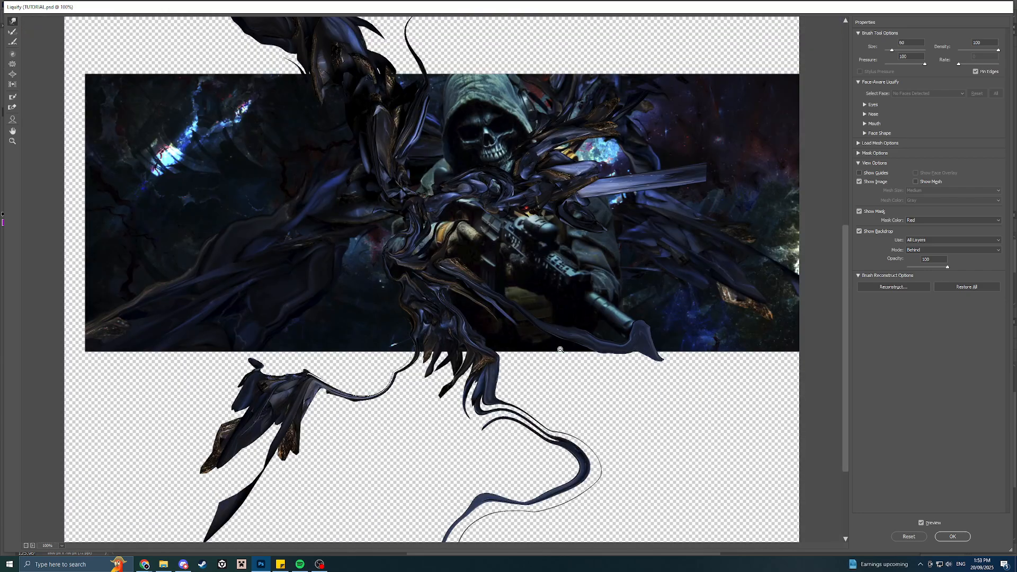
pyautogui.scroll(3, 520, 330)
pyautogui.scroll(1, 288, 186)
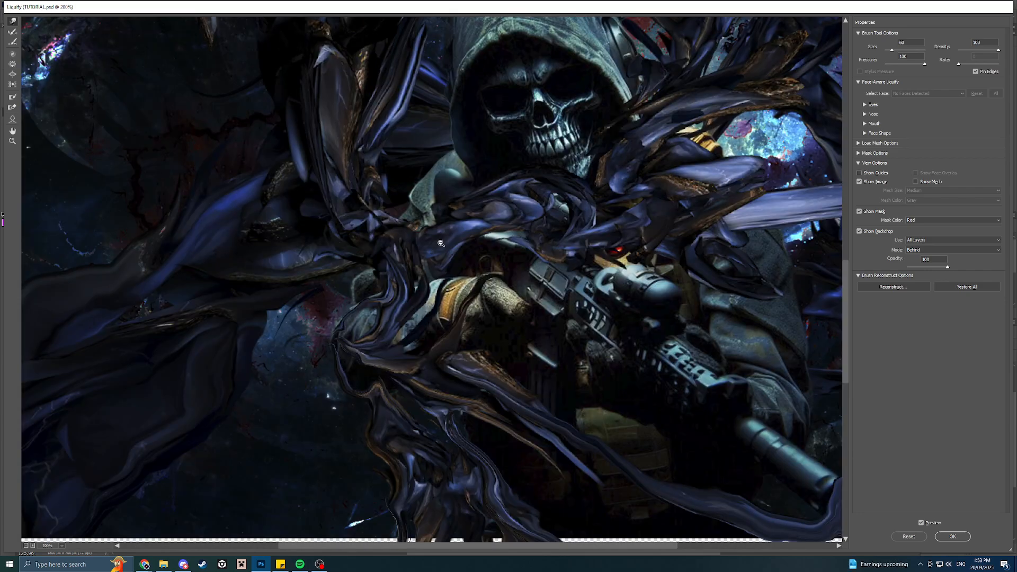
pyautogui.scroll(4, 175, 290)
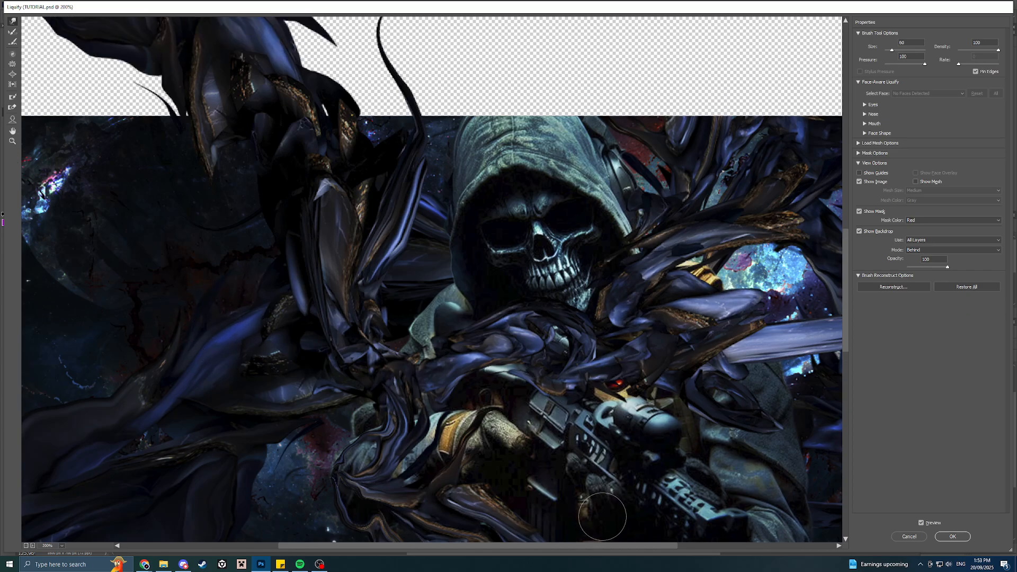
pyautogui.hscroll(-5, 604, 517)
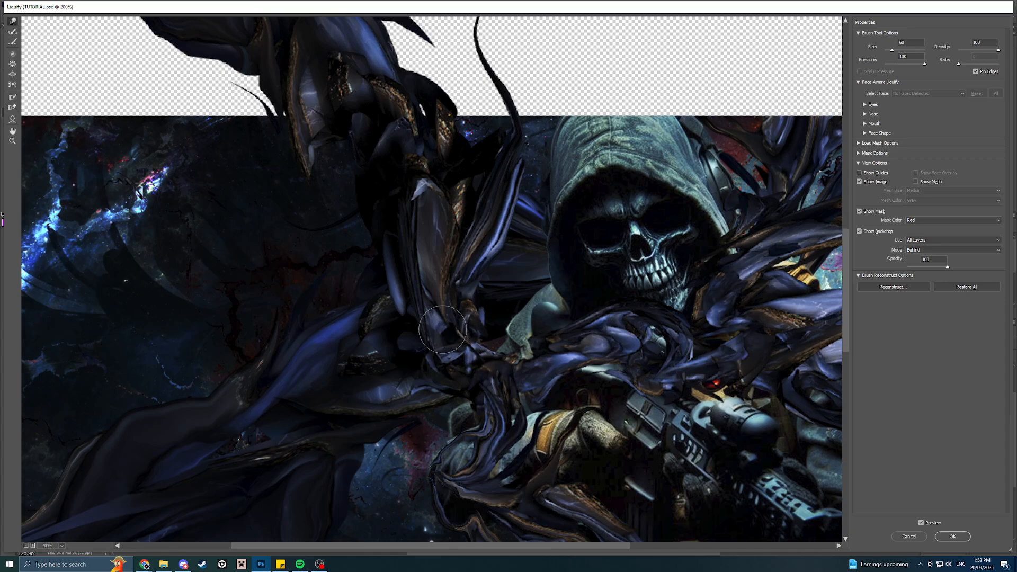
pyautogui.press('alt')
pyautogui.scroll(1, 351, 321)
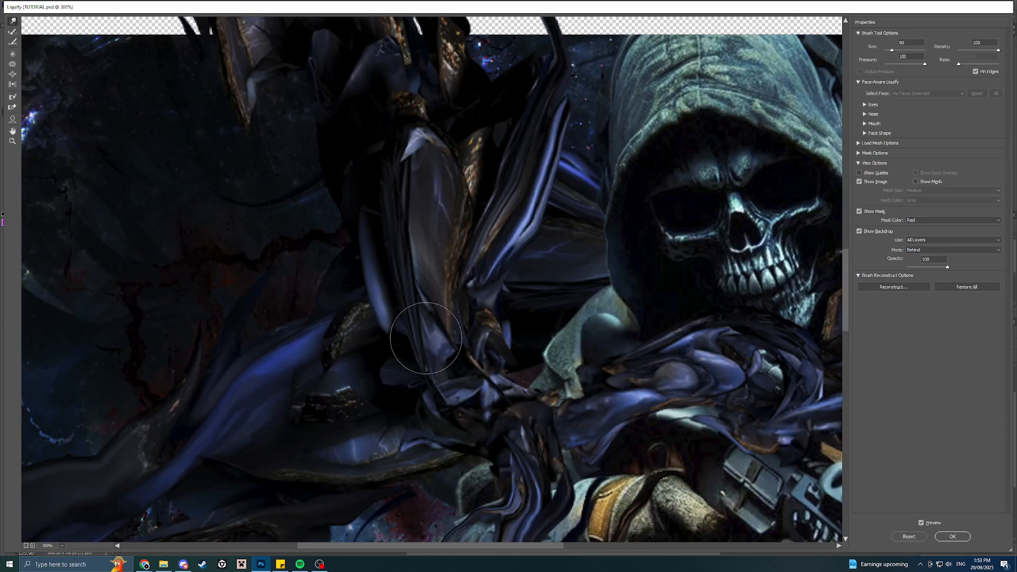
pyautogui.moveTo(415, 352)
pyautogui.mouseDown()
pyautogui.moveTo(443, 332)
pyautogui.moveTo(481, 330)
pyautogui.moveTo(435, 330)
pyautogui.moveTo(421, 317)
pyautogui.moveTo(446, 319)
pyautogui.mouseUp()
pyautogui.moveTo(420, 313)
pyautogui.mouseDown()
pyautogui.moveTo(442, 305)
pyautogui.moveTo(431, 300)
pyautogui.moveTo(498, 279)
pyautogui.moveTo(515, 311)
pyautogui.moveTo(514, 351)
pyautogui.moveTo(505, 339)
pyautogui.moveTo(534, 347)
pyautogui.moveTo(489, 316)
pyautogui.moveTo(498, 318)
pyautogui.moveTo(486, 300)
pyautogui.moveTo(492, 281)
pyautogui.moveTo(560, 277)
pyautogui.moveTo(568, 303)
pyautogui.mouseUp()
pyautogui.moveTo(536, 370)
pyautogui.mouseDown()
pyautogui.moveTo(498, 352)
pyautogui.moveTo(527, 330)
pyautogui.moveTo(522, 339)
pyautogui.moveTo(510, 349)
pyautogui.moveTo(546, 299)
pyautogui.moveTo(570, 332)
pyautogui.moveTo(577, 299)
pyautogui.moveTo(551, 271)
pyautogui.moveTo(586, 289)
pyautogui.moveTo(606, 270)
pyautogui.moveTo(591, 329)
pyautogui.mouseUp()
pyautogui.press('[')
pyautogui.press('[')
pyautogui.press('[')
pyautogui.press('[')
pyautogui.press('[')
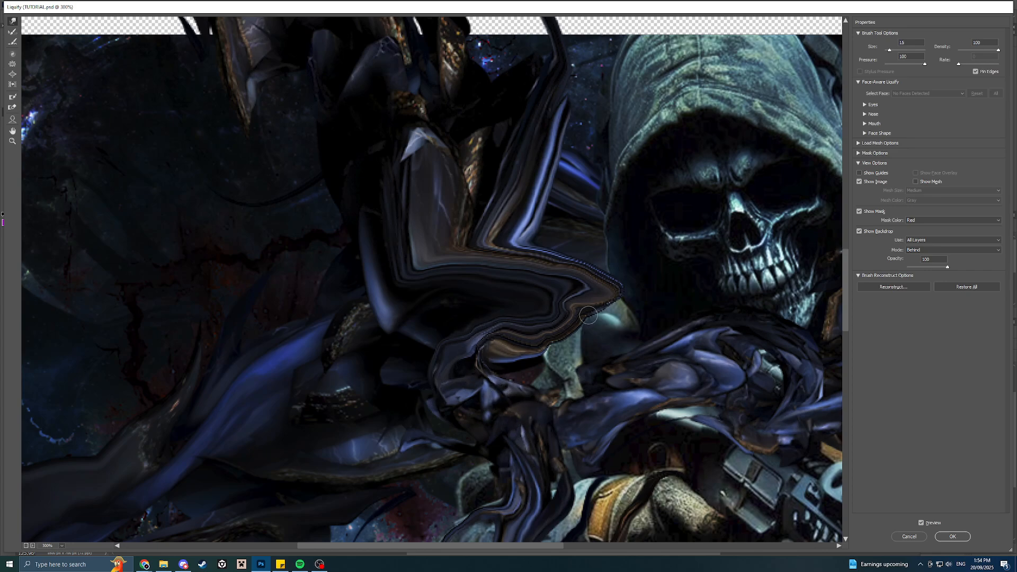
pyautogui.click(953, 537)
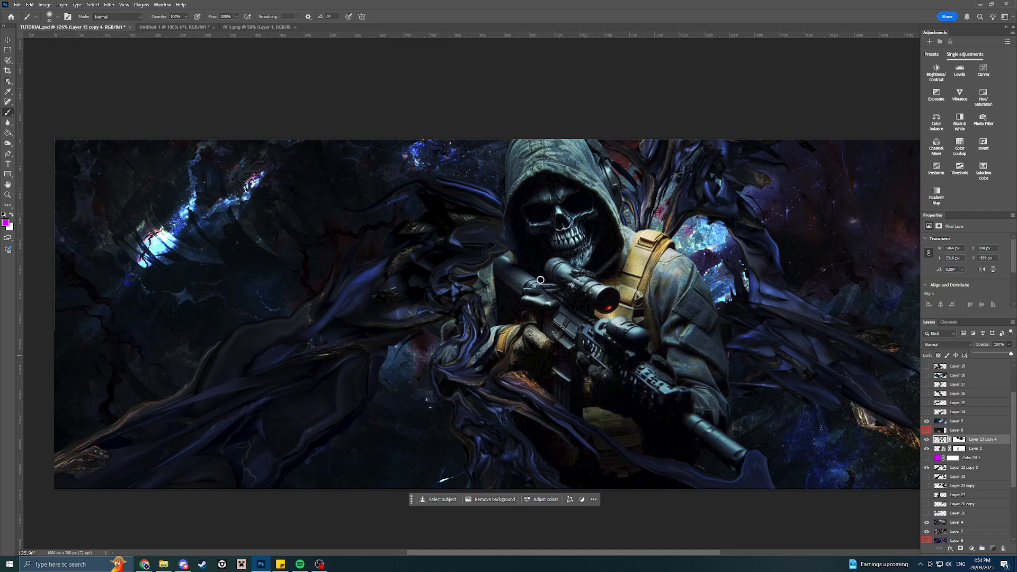
# Compare the banner with and without the liquified duplicate by toggling that layer's visibility.
pyautogui.scroll(2, 538, 264)
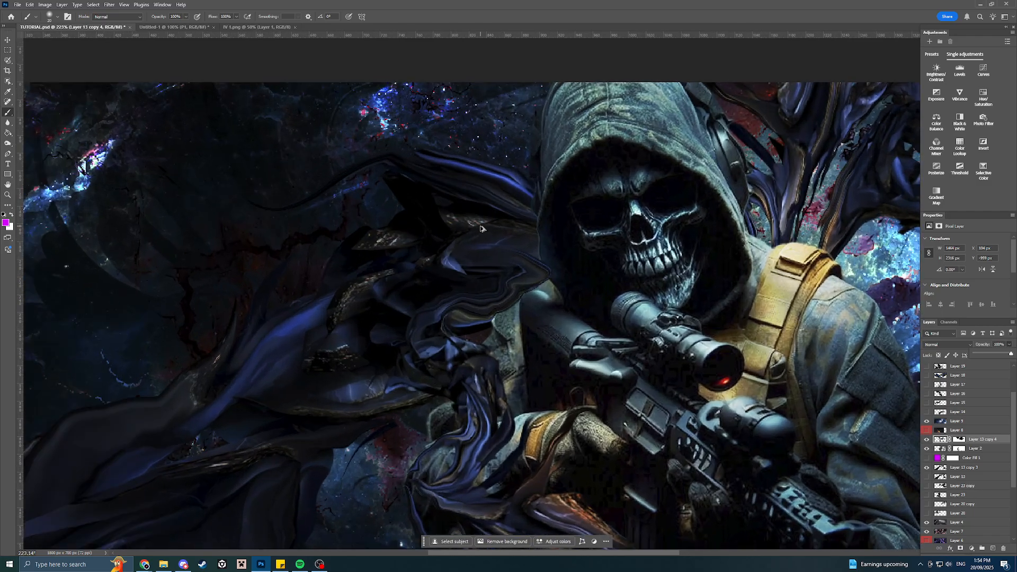
pyautogui.click(927, 440)
pyautogui.click(926, 440)
pyautogui.click(926, 440)
pyautogui.click(926, 440)
pyautogui.click(927, 440)
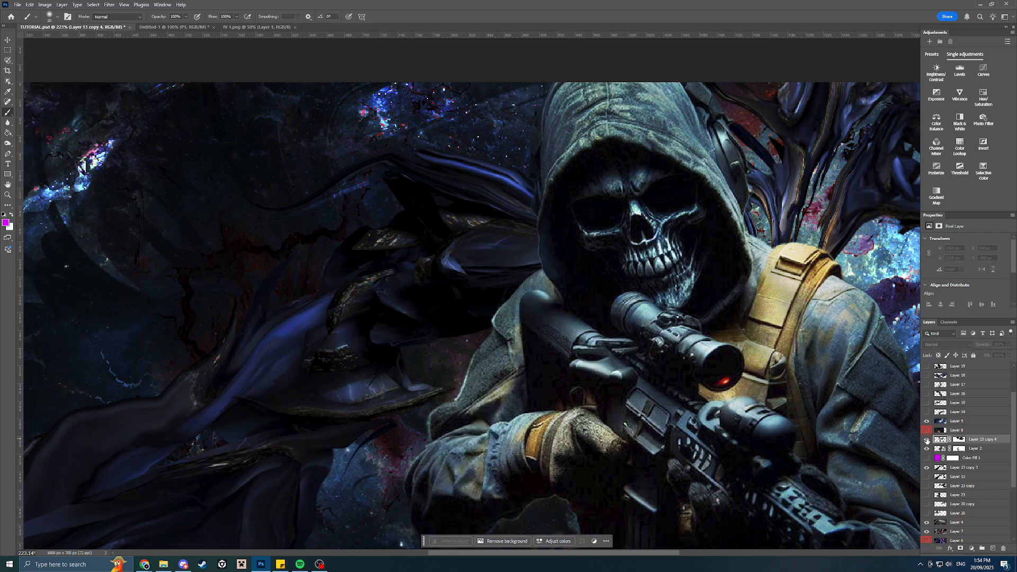
pyautogui.click(926, 439)
pyautogui.click(926, 440)
pyautogui.click(927, 440)
pyautogui.click(927, 439)
pyautogui.click(927, 440)
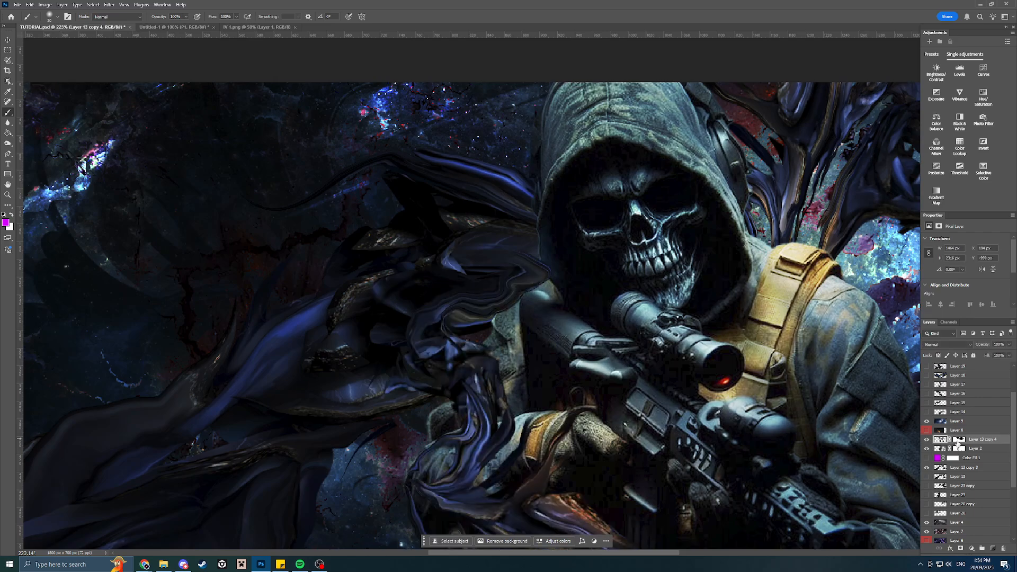
# Mask out the warped strand between the soldier's hood and rifle stock by painting black on the duplicate's layer mask, and check the difference.
pyautogui.click(959, 439)
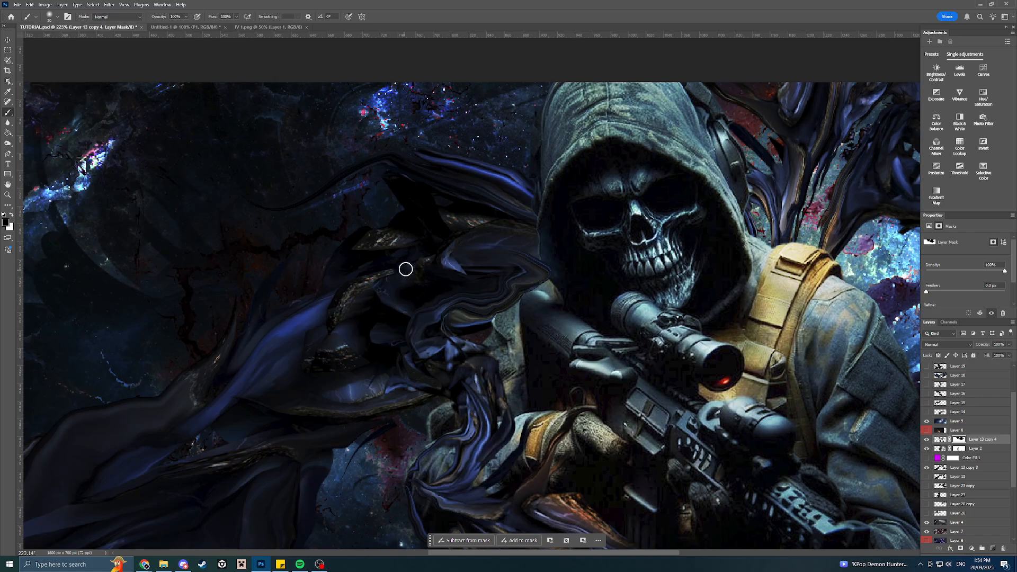
pyautogui.press(']')
pyautogui.press(']')
pyautogui.press(']')
pyautogui.press(']')
pyautogui.press(']')
pyautogui.press(']')
pyautogui.moveTo(425, 263)
pyautogui.mouseDown()
pyautogui.moveTo(535, 241)
pyautogui.moveTo(489, 252)
pyautogui.moveTo(567, 278)
pyautogui.mouseUp()
pyautogui.press('[')
pyautogui.press('[')
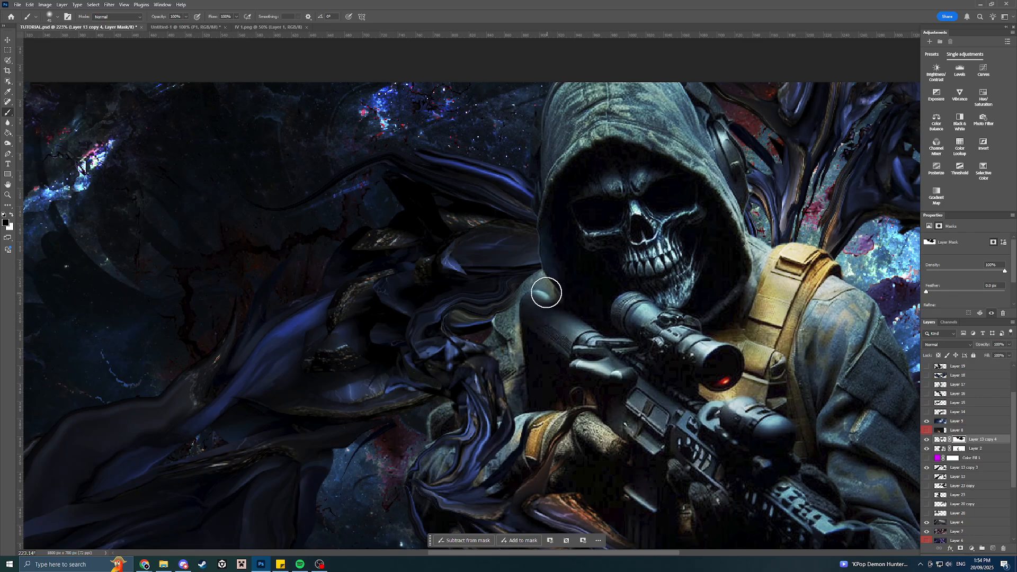
pyautogui.moveTo(547, 293)
pyautogui.mouseDown()
pyautogui.moveTo(523, 306)
pyautogui.moveTo(535, 300)
pyautogui.moveTo(539, 310)
pyautogui.mouseUp()
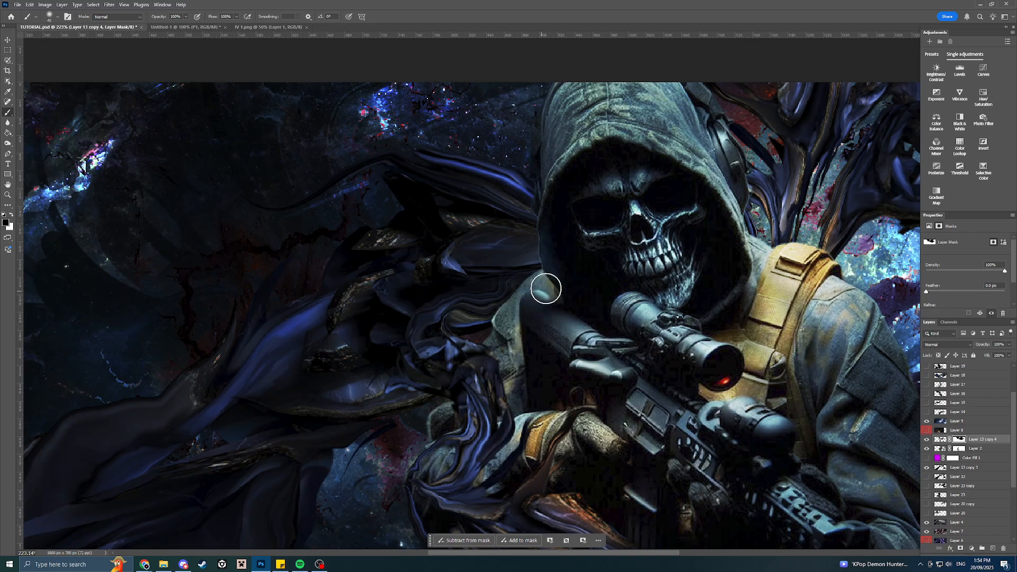
pyautogui.click(927, 440)
pyautogui.click(927, 439)
# Examine the whole banner, moving the contextual task bar clear above the canvas.
pyautogui.scroll(-3, 776, 407)
pyautogui.scroll(-2, 776, 407)
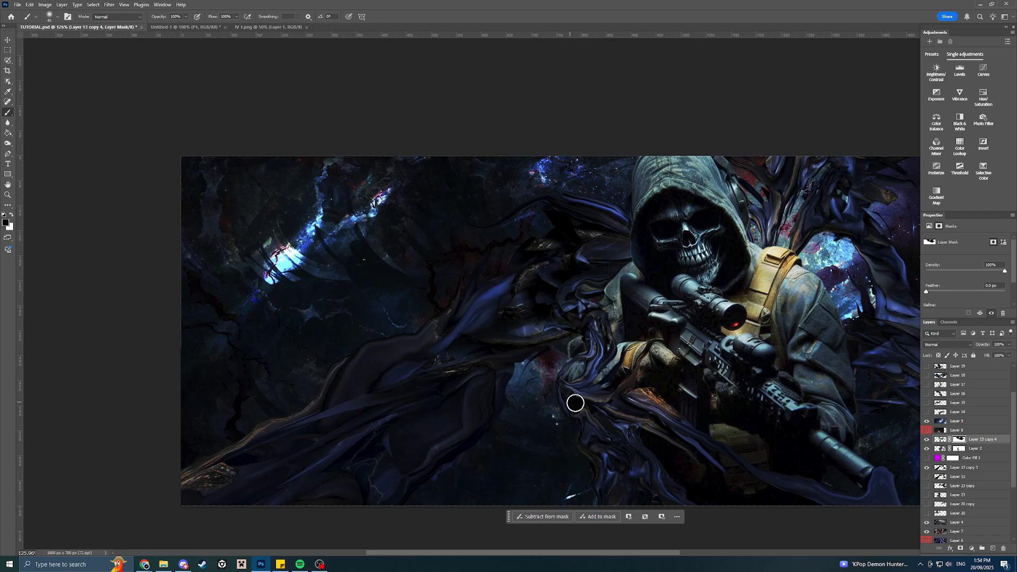
pyautogui.moveTo(535, 548); pyautogui.dragTo(583, 550)
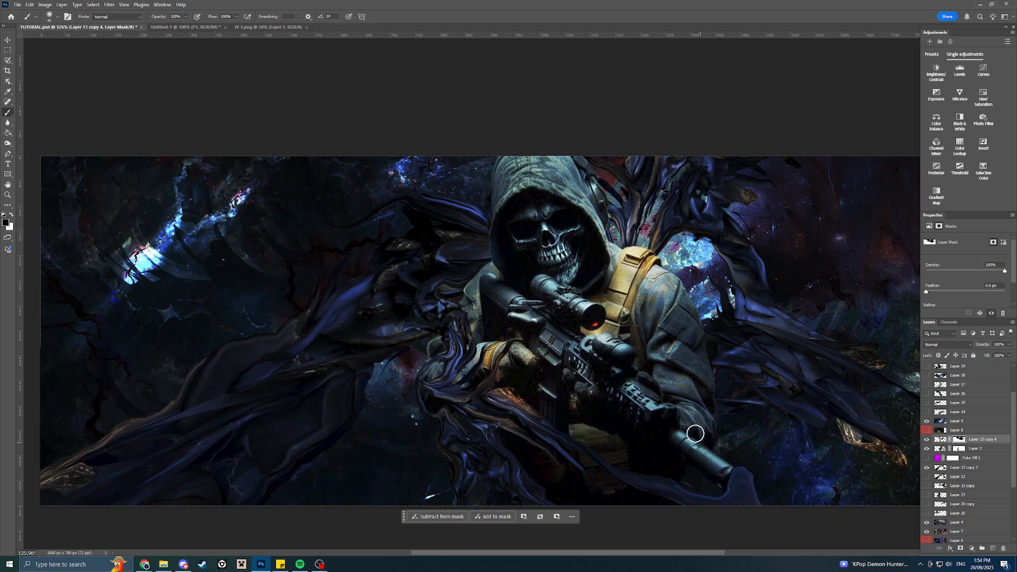
pyautogui.scroll(-3, 701, 386)
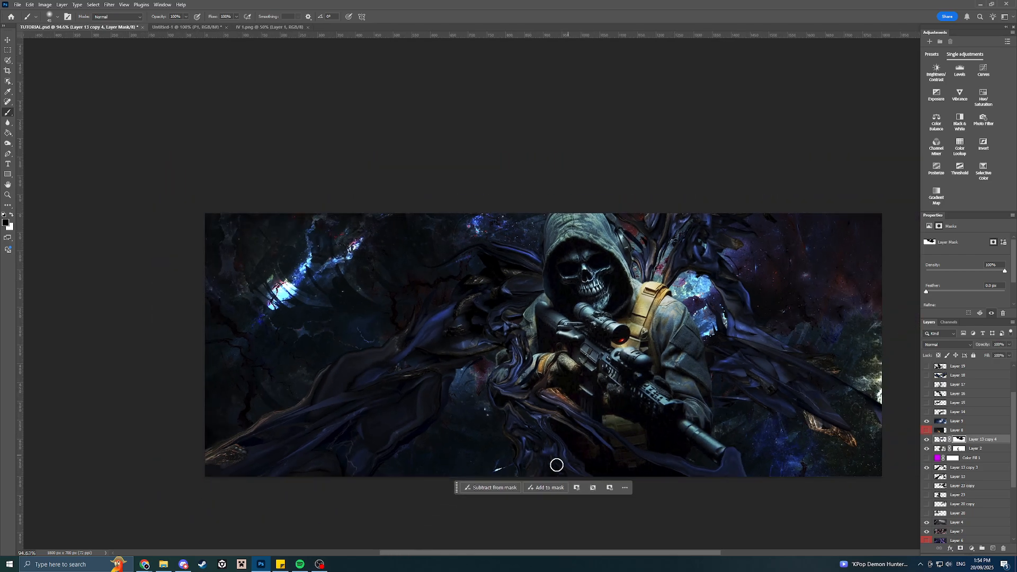
pyautogui.moveTo(457, 488); pyautogui.dragTo(472, 95)
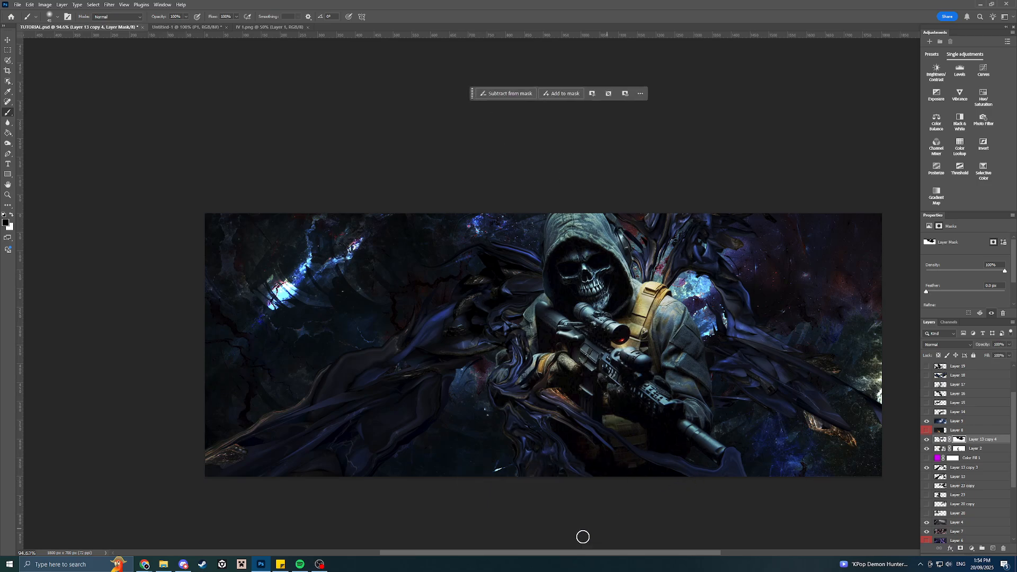
pyautogui.moveTo(541, 554); pyautogui.dragTo(566, 555)
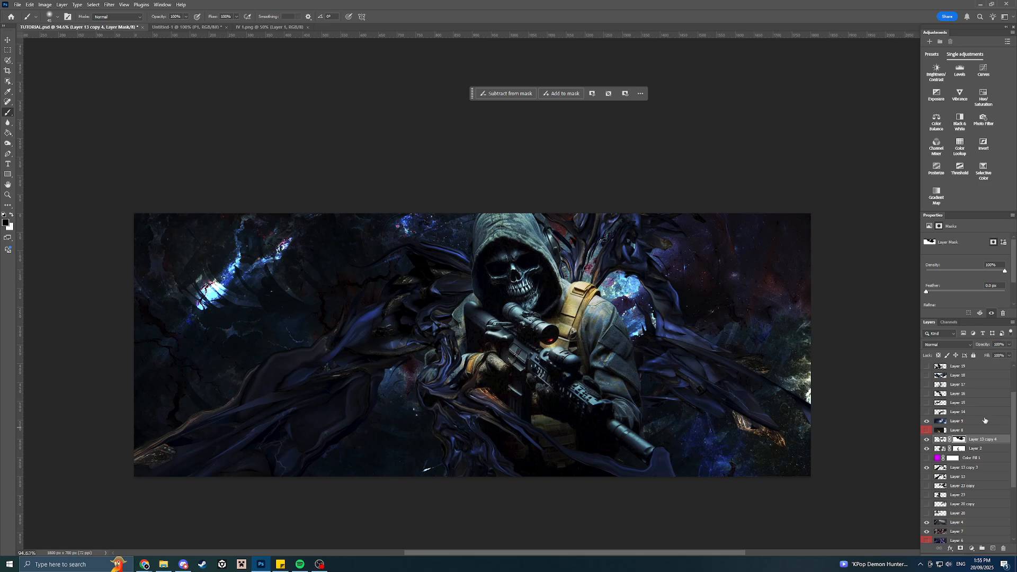
# Delete the unused hidden layers between Layer 9 and Layer 10.
pyautogui.scroll(2, 961, 412)
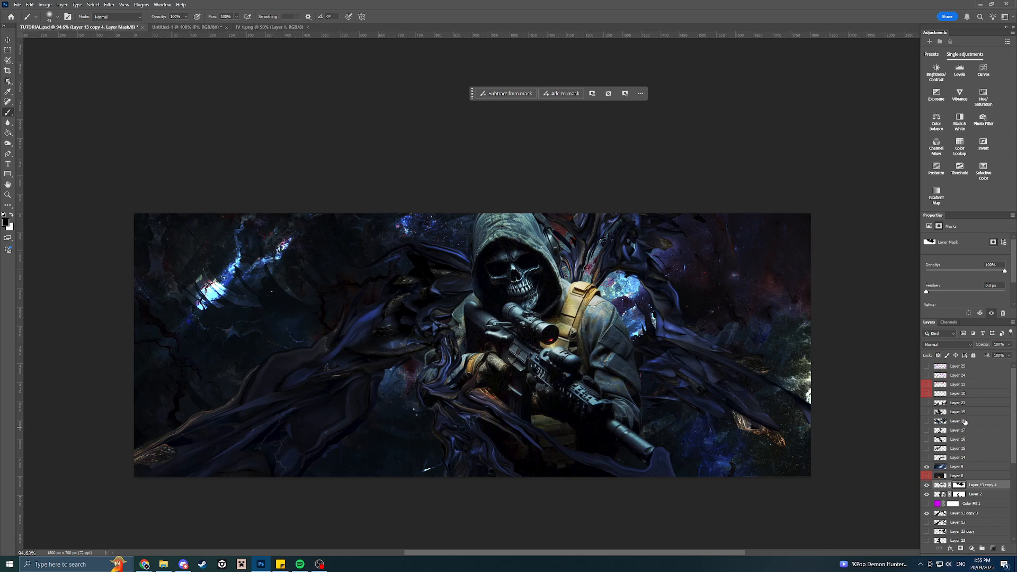
pyautogui.click(969, 459)
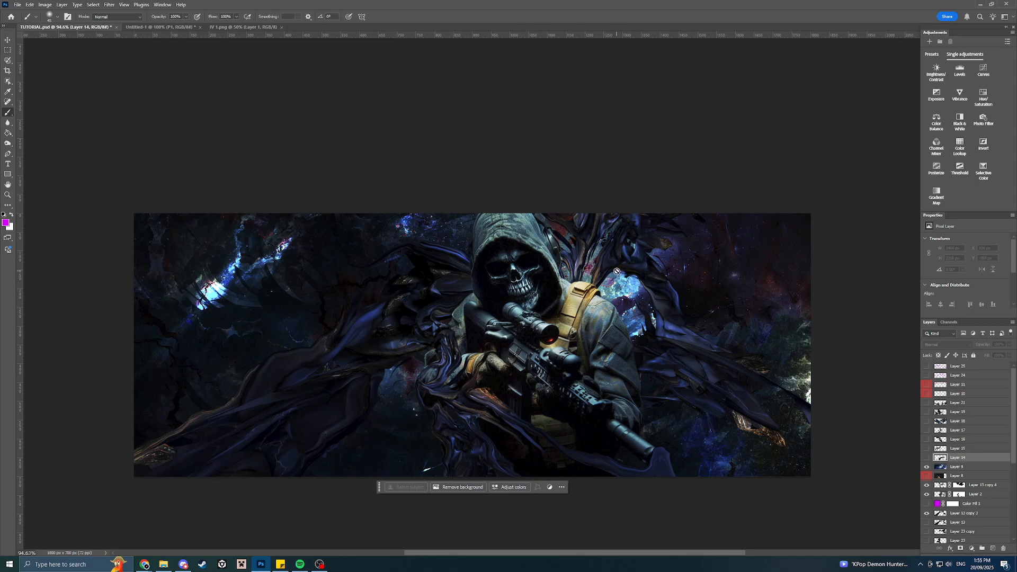
pyautogui.keyDown('shift'); pyautogui.click(961, 407); pyautogui.keyUp('shift')
pyautogui.press('Delete')
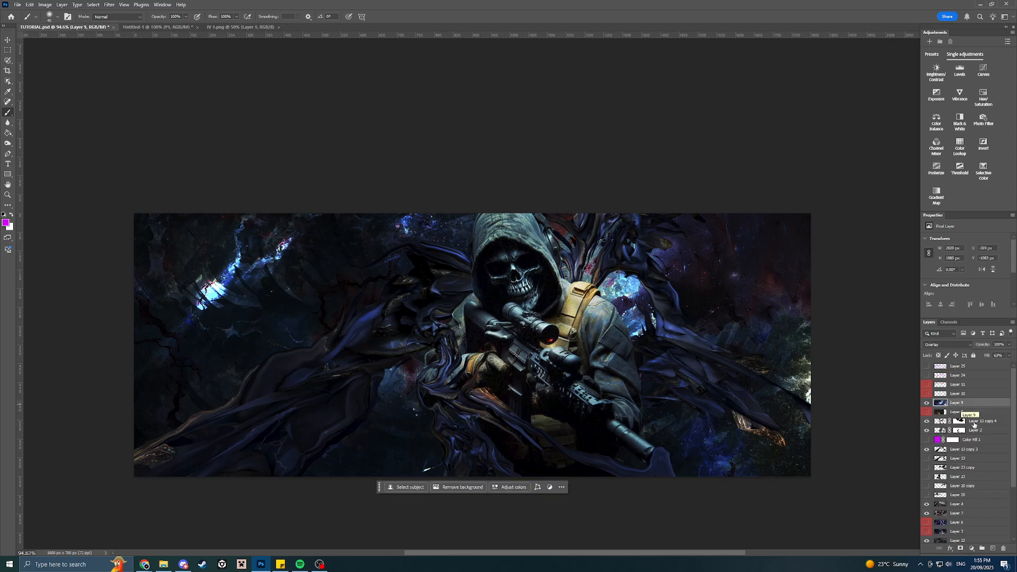
# Delete the unused hidden layers between the visible wing layer and Layer 4, keeping the wing layer.
pyautogui.click(964, 449)
pyautogui.scroll(-1, 965, 480)
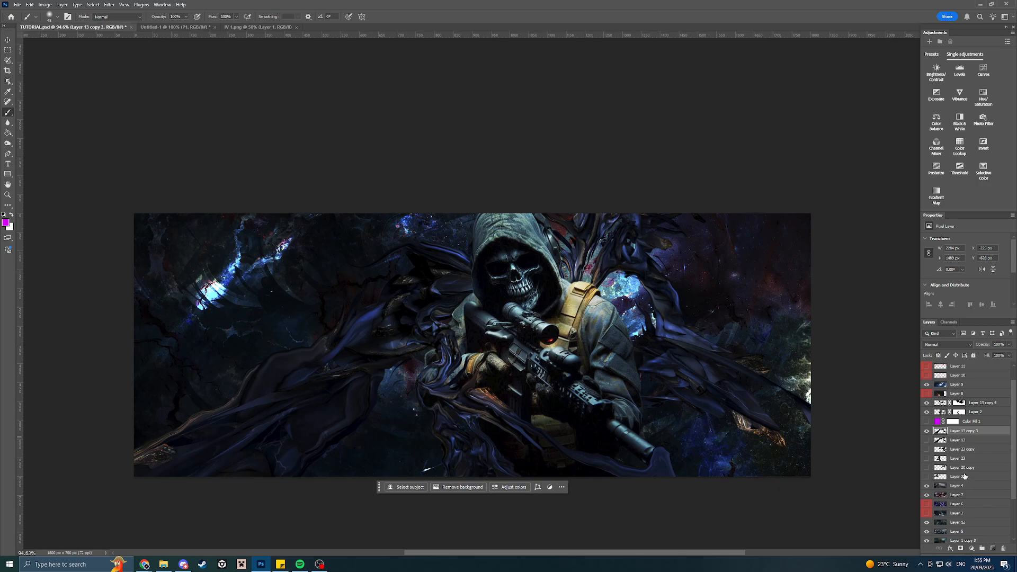
pyautogui.keyDown('shift'); pyautogui.click(964, 473); pyautogui.keyUp('shift')
pyautogui.keyDown('shift'); pyautogui.click(968, 480); pyautogui.keyUp('shift')
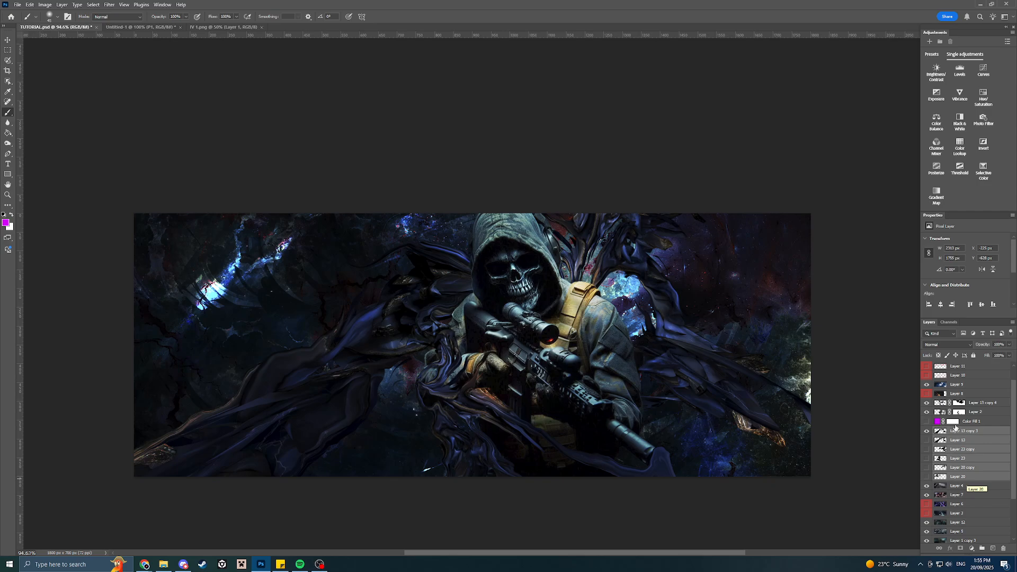
pyautogui.click(967, 442)
pyautogui.click(927, 433)
pyautogui.click(927, 432)
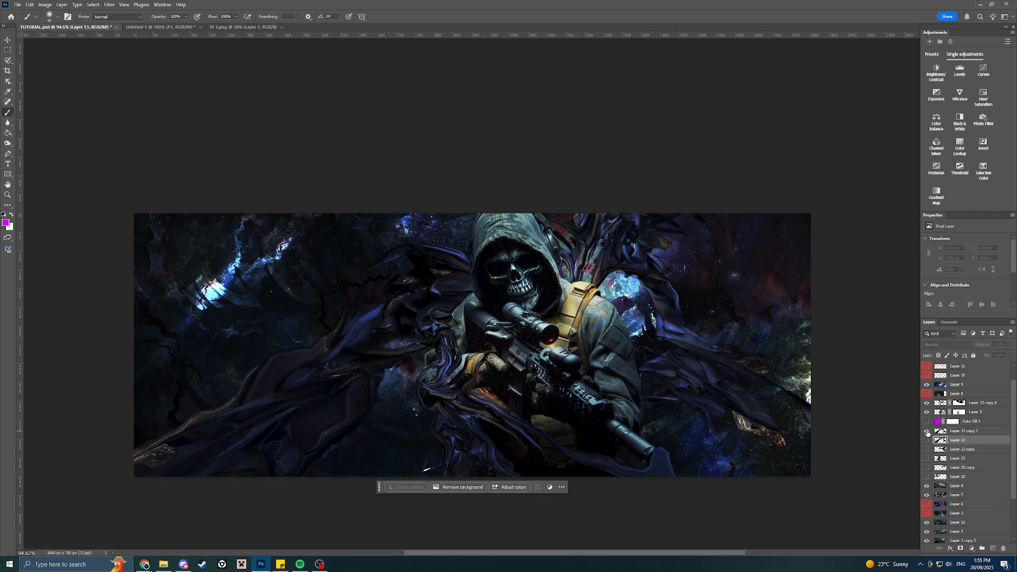
pyautogui.keyDown('shift'); pyautogui.click(960, 477); pyautogui.keyUp('shift')
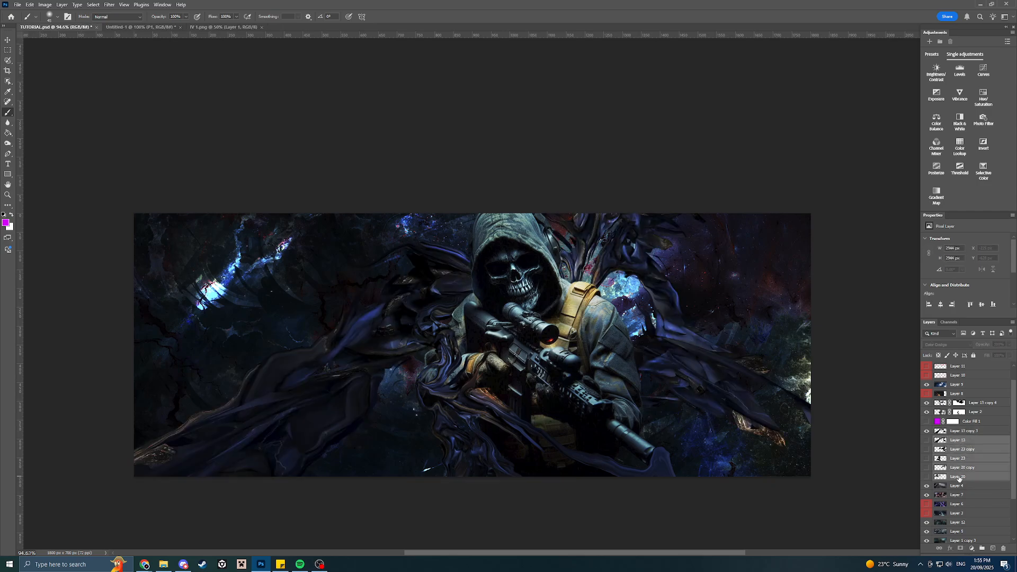
pyautogui.press('Delete')
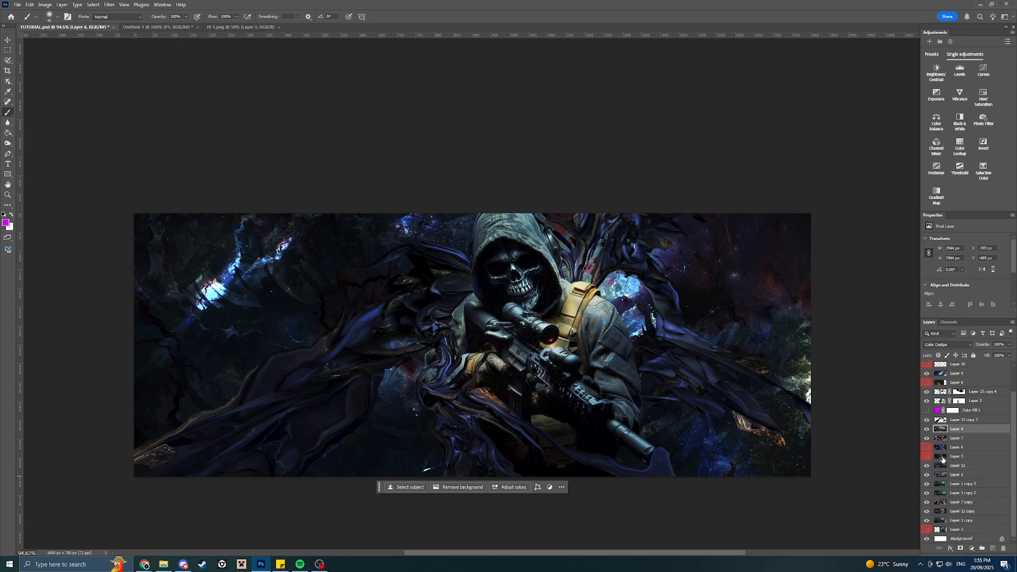
# Compare the background with and without the purple nebula texture of Layer 6 and leave that layer hidden.
pyautogui.click(927, 449)
pyautogui.click(927, 449)
pyautogui.click(927, 449)
pyautogui.click(928, 449)
pyautogui.click(927, 449)
pyautogui.click(927, 449)
pyautogui.click(927, 449)
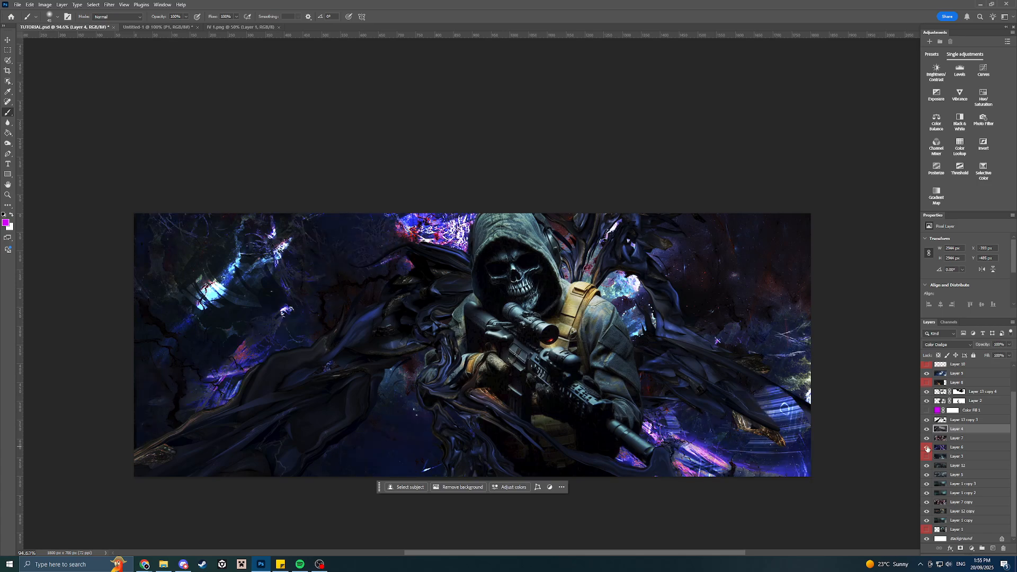
pyautogui.click(927, 449)
pyautogui.click(927, 449)
pyautogui.click(928, 449)
# Compare the background with and without the red-tagged layer directly below Layer 6 and leave it hidden.
pyautogui.click(927, 457)
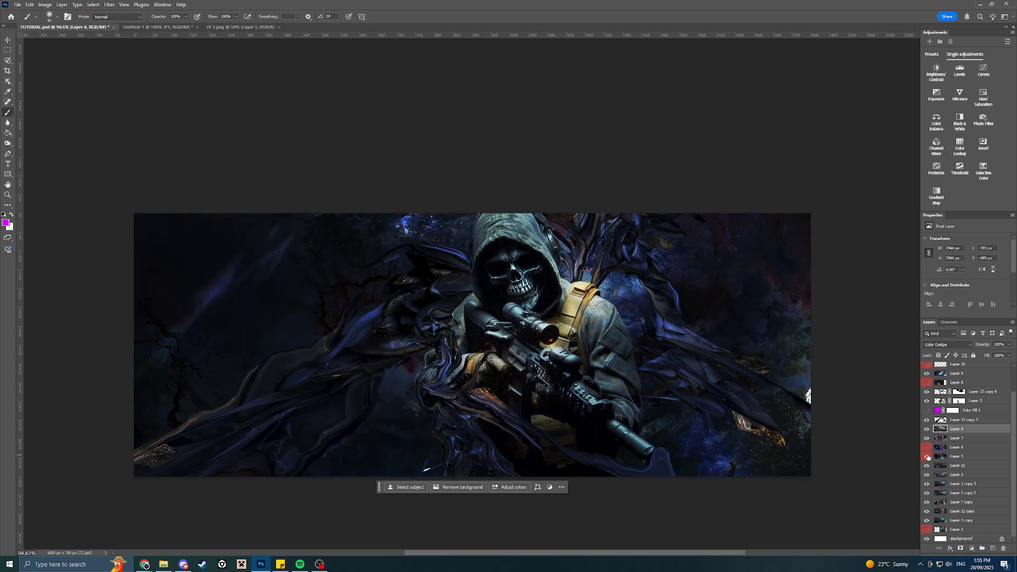
pyautogui.click(928, 456)
pyautogui.click(928, 457)
pyautogui.click(928, 457)
pyautogui.click(928, 457)
pyautogui.click(927, 457)
pyautogui.scroll(1, 950, 443)
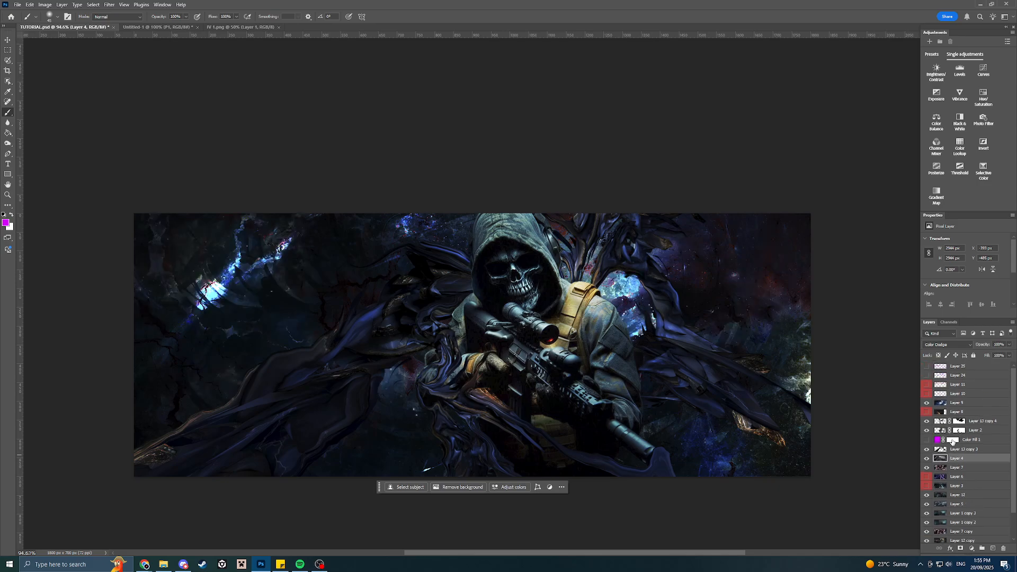
# Show the fiery burst on Layer 8, select it with the Move tool, and try different positions for it beside the soldier.
pyautogui.click(927, 413)
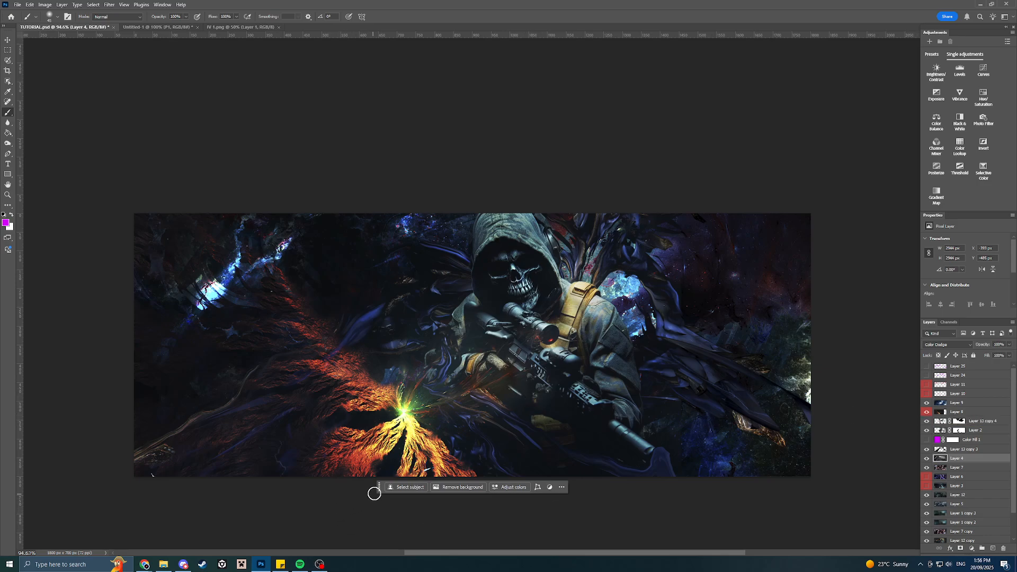
pyautogui.moveTo(379, 487); pyautogui.dragTo(366, 98)
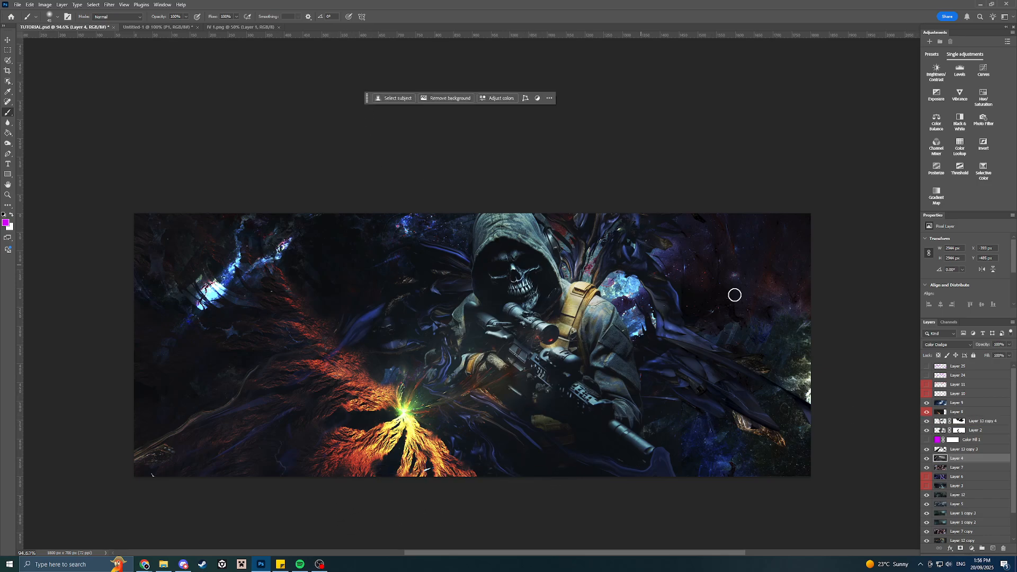
pyautogui.click(973, 412)
pyautogui.click(8, 40)
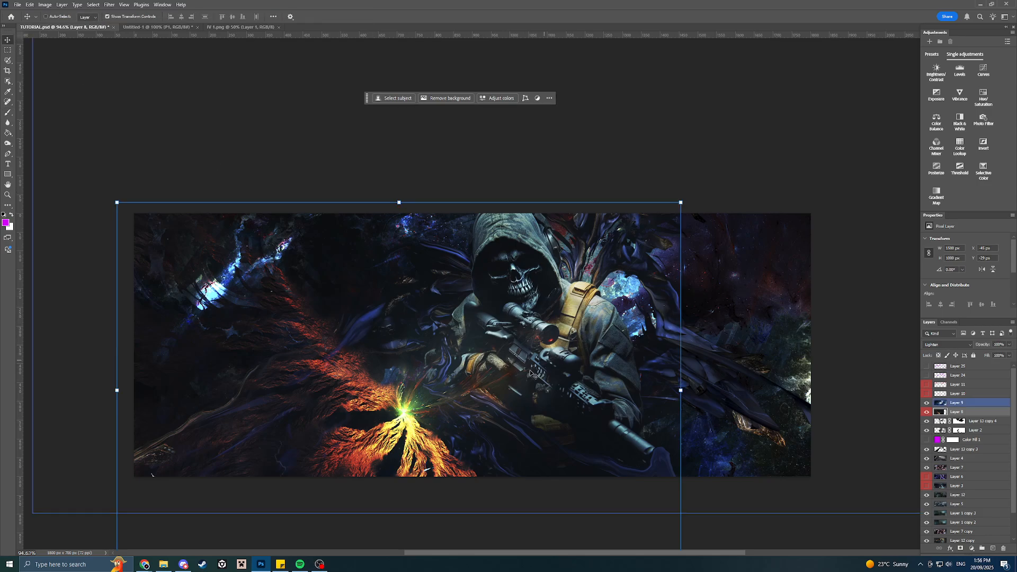
pyautogui.moveTo(524, 379); pyautogui.dragTo(526, 275)
pyautogui.moveTo(519, 317); pyautogui.dragTo(535, 378)
pyautogui.moveTo(540, 410); pyautogui.dragTo(550, 388)
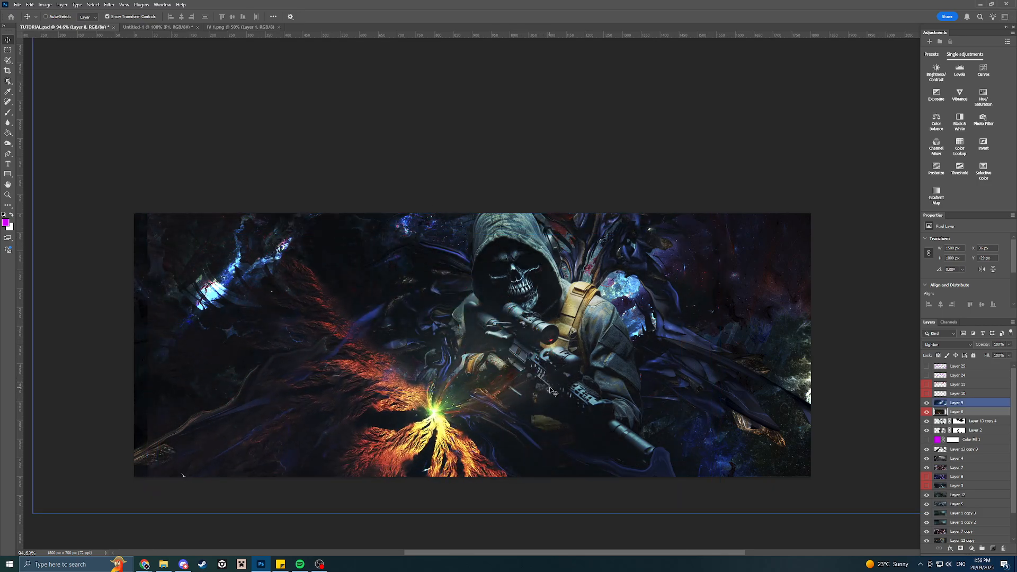
pyautogui.moveTo(434, 380); pyautogui.dragTo(605, 308)
# Try rotating the fiery burst with Free Transform, restore its upright orientation, and commit it over the banner's left half.
pyautogui.hotkey('ctrl', 't')
pyautogui.moveTo(269, 308); pyautogui.dragTo(822, 325)
pyautogui.moveTo(544, 369); pyautogui.dragTo(424, 443)
pyautogui.moveTo(683, 394); pyautogui.dragTo(293, 361)
pyautogui.moveTo(834, 349); pyautogui.dragTo(835, 391)
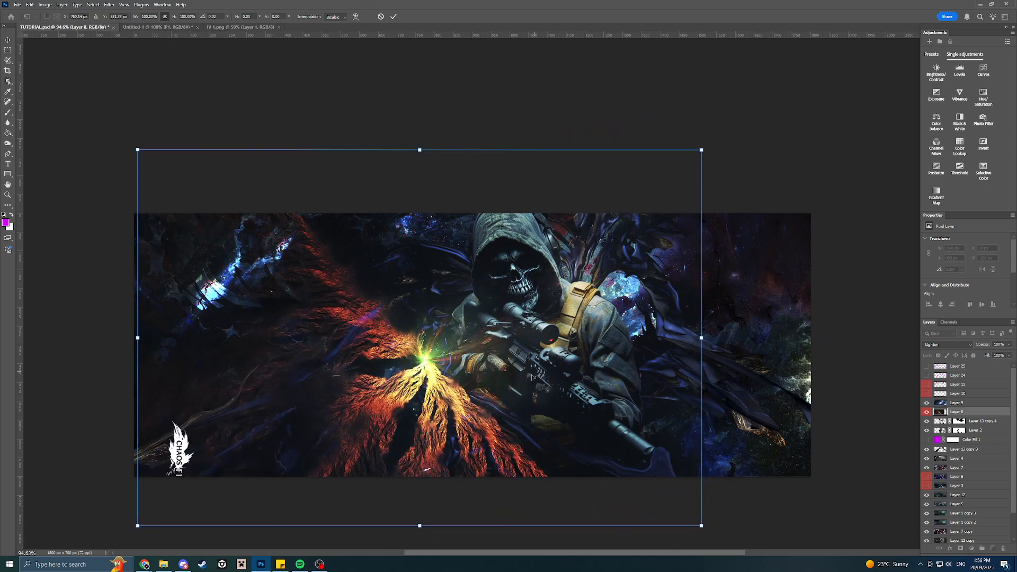
pyautogui.moveTo(533, 377); pyautogui.dragTo(525, 392)
pyautogui.press('Return')
# Move the fiery burst layer directly below Layer 6 in the stack and reposition it behind the soldier and wings.
pyautogui.moveTo(963, 414); pyautogui.dragTo(970, 477)
pyautogui.moveTo(576, 419)
pyautogui.mouseDown()
pyautogui.moveTo(607, 427)
pyautogui.moveTo(600, 444)
pyautogui.moveTo(583, 410)
pyautogui.mouseUp()
pyautogui.moveTo(588, 414); pyautogui.dragTo(589, 370)
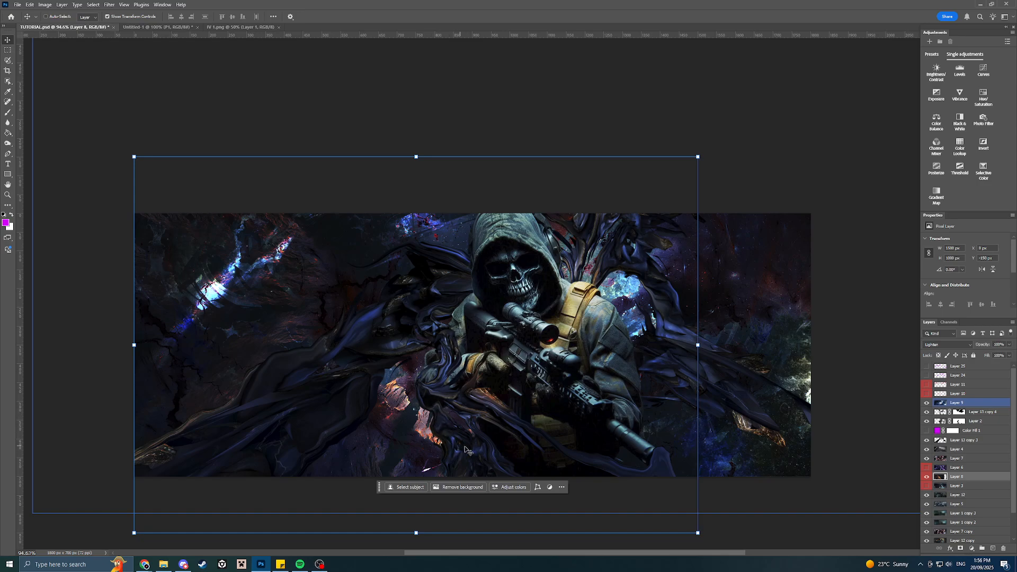
# Shift the fiery burst upward, then try it rotated 180 degrees with Free Transform and commit.
pyautogui.moveTo(474, 416); pyautogui.dragTo(473, 395)
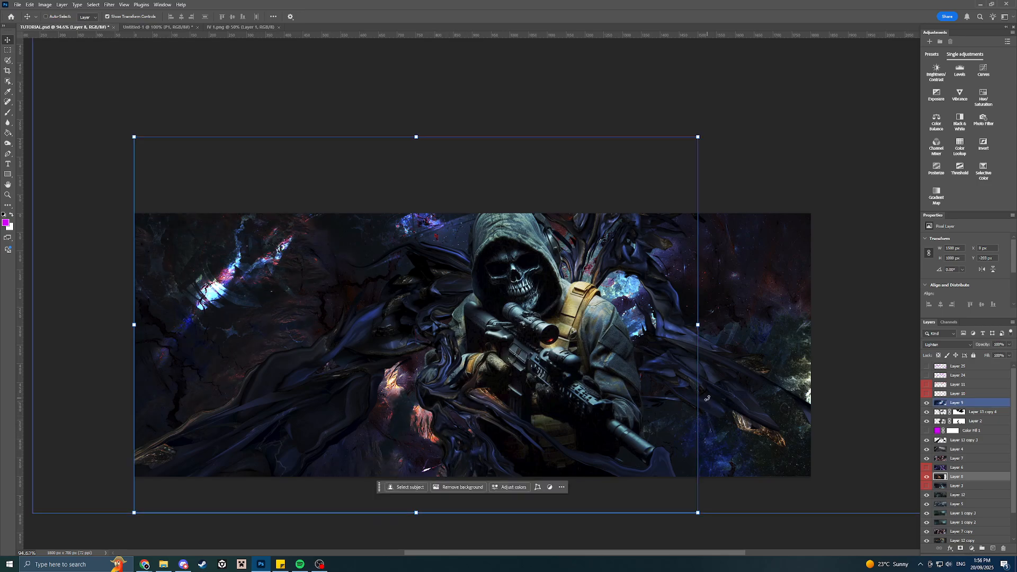
pyautogui.moveTo(707, 398); pyautogui.dragTo(228, 284)
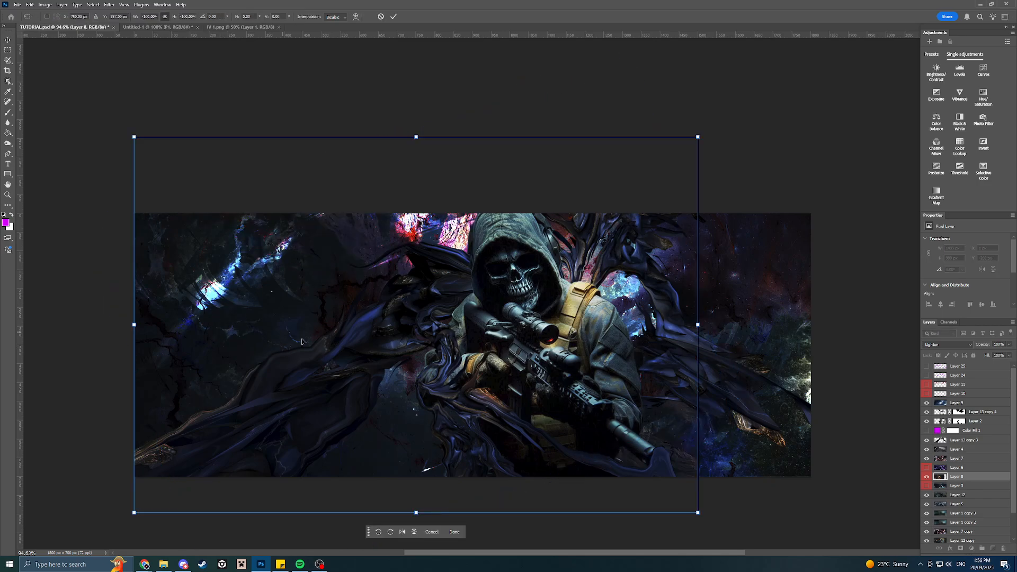
pyautogui.moveTo(302, 342); pyautogui.dragTo(755, 392)
pyautogui.press('Return')
# Try different positions for the rotated fiery burst behind the soldier and wings.
pyautogui.moveTo(760, 379); pyautogui.dragTo(728, 389)
pyautogui.moveTo(728, 389); pyautogui.dragTo(716, 393)
pyautogui.moveTo(716, 393); pyautogui.dragTo(718, 381)
pyautogui.moveTo(741, 382); pyautogui.dragTo(526, 390)
pyautogui.moveTo(589, 382); pyautogui.dragTo(490, 371)
# Turn the fiery burst upright again, commit its placement over the banner's left half, and hide Layer 8.
pyautogui.moveTo(615, 358); pyautogui.dragTo(134, 365)
pyautogui.hotkey('ctrl', 't')
pyautogui.moveTo(327, 423); pyautogui.dragTo(431, 409)
pyautogui.press('Return')
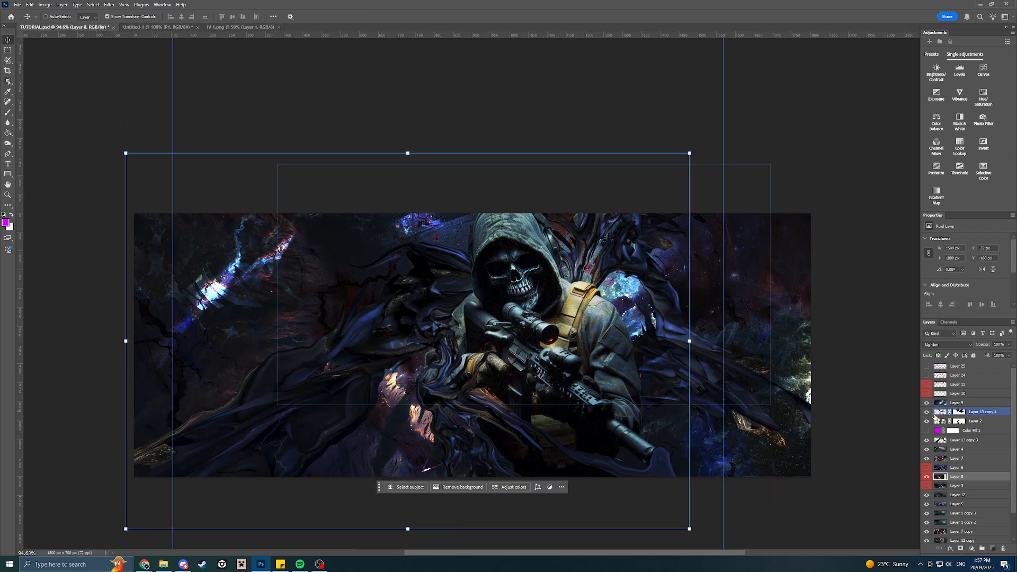
pyautogui.click(927, 476)
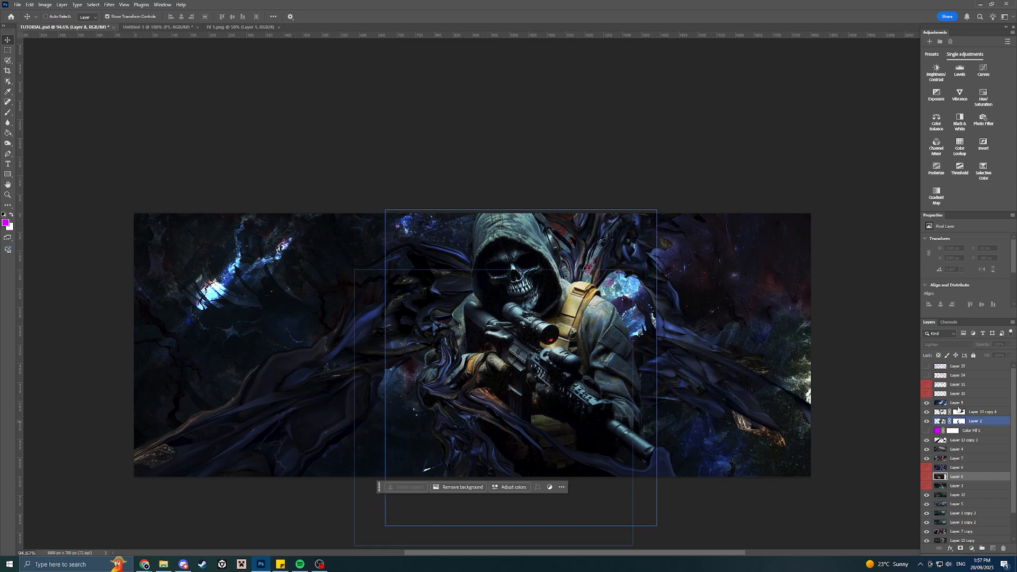
# Select Layer 25 at the top of the stack and browse the C4Ds folder for effect images to open.
pyautogui.click(969, 369)
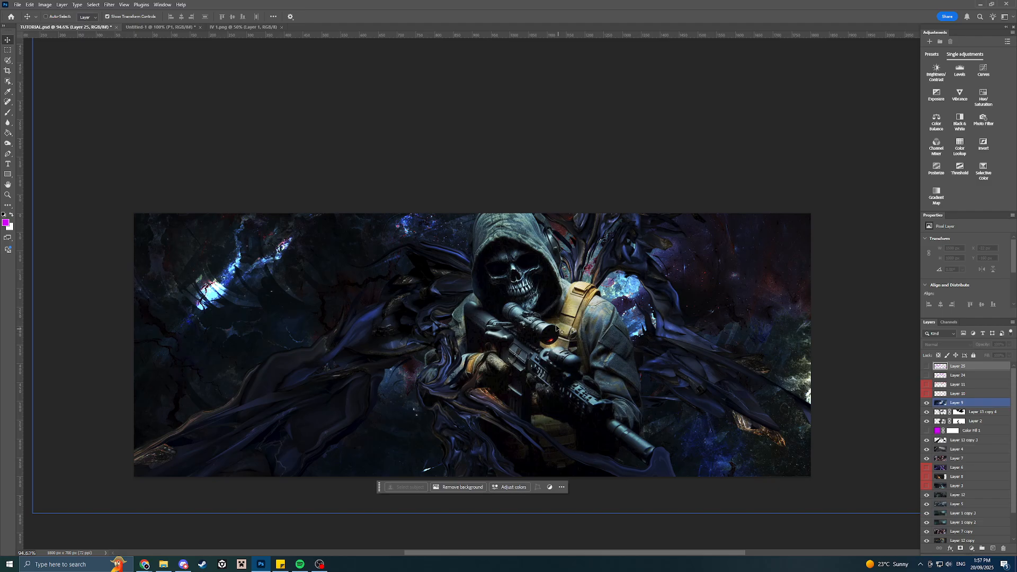
pyautogui.click(18, 4)
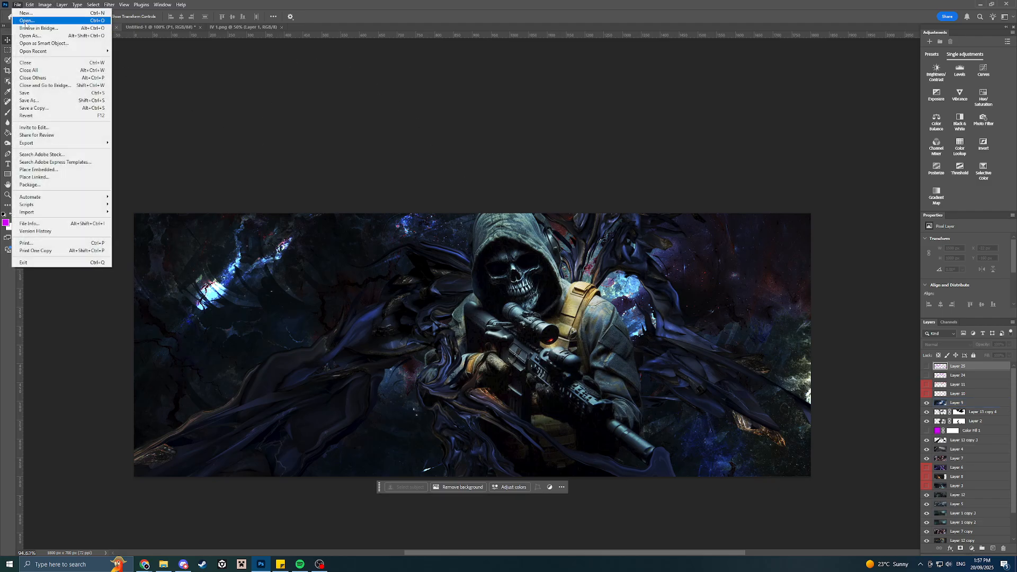
pyautogui.click(32, 24)
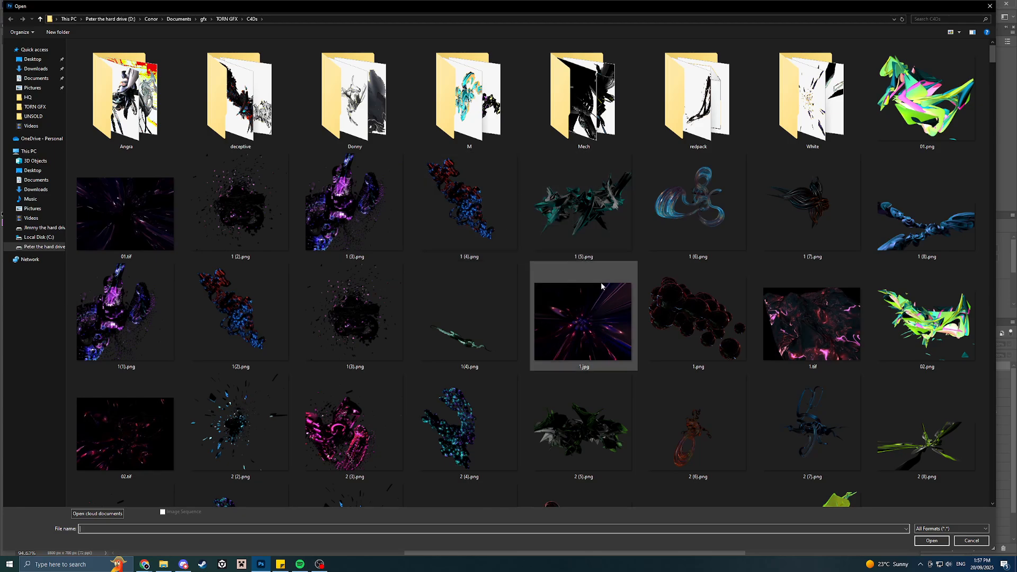
pyautogui.scroll(-15, 600, 284)
pyautogui.scroll(-15, 602, 281)
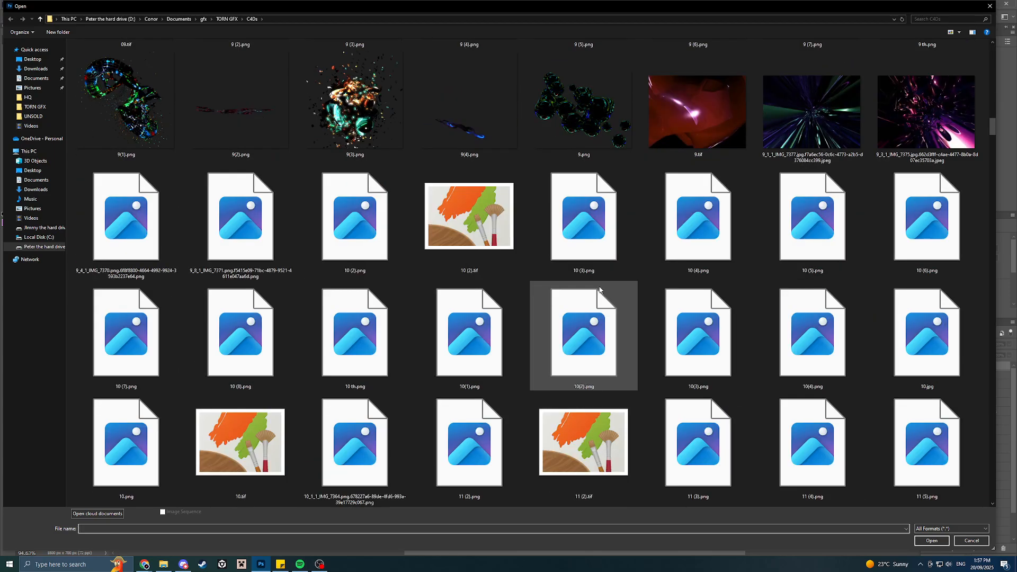
pyautogui.scroll(-15, 599, 290)
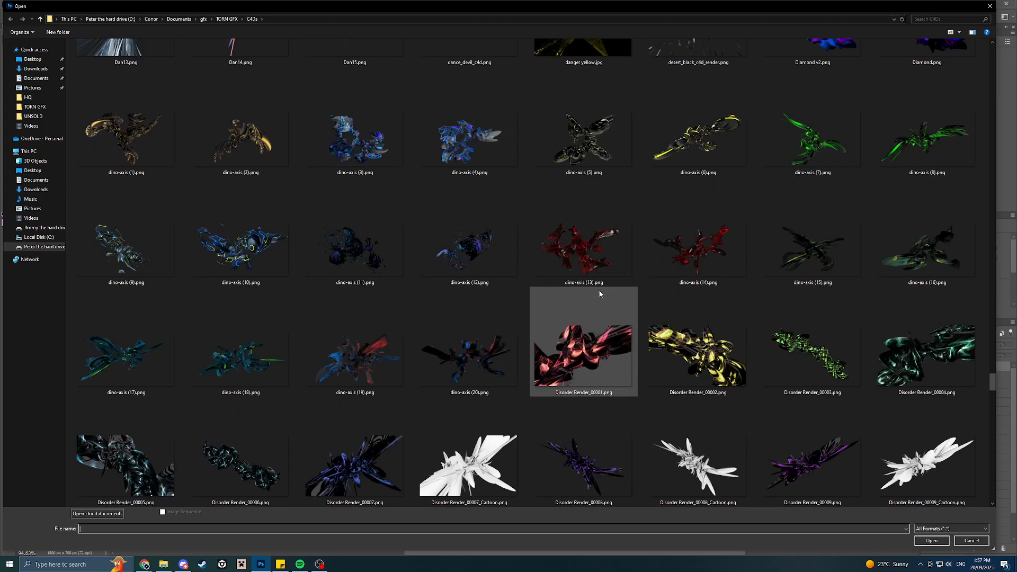
pyautogui.scroll(5, 599, 294)
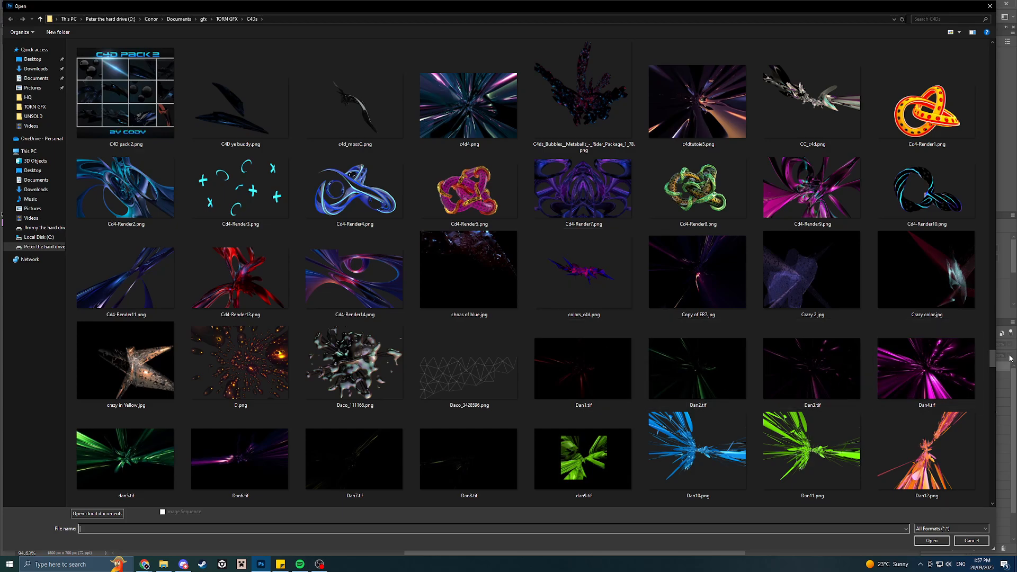
pyautogui.moveTo(994, 360); pyautogui.dragTo(912, 233)
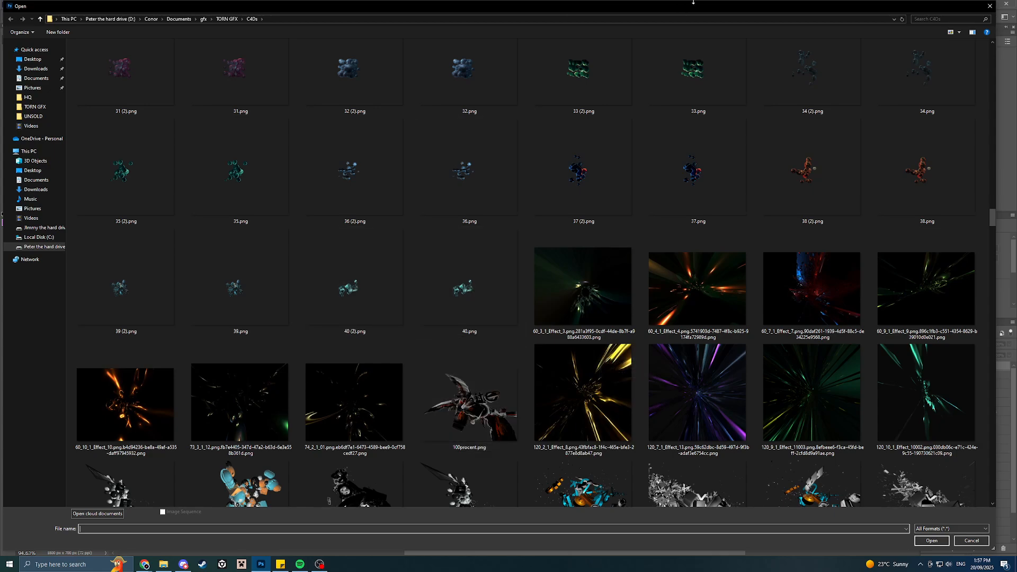
pyautogui.moveTo(695, 8); pyautogui.dragTo(667, 523)
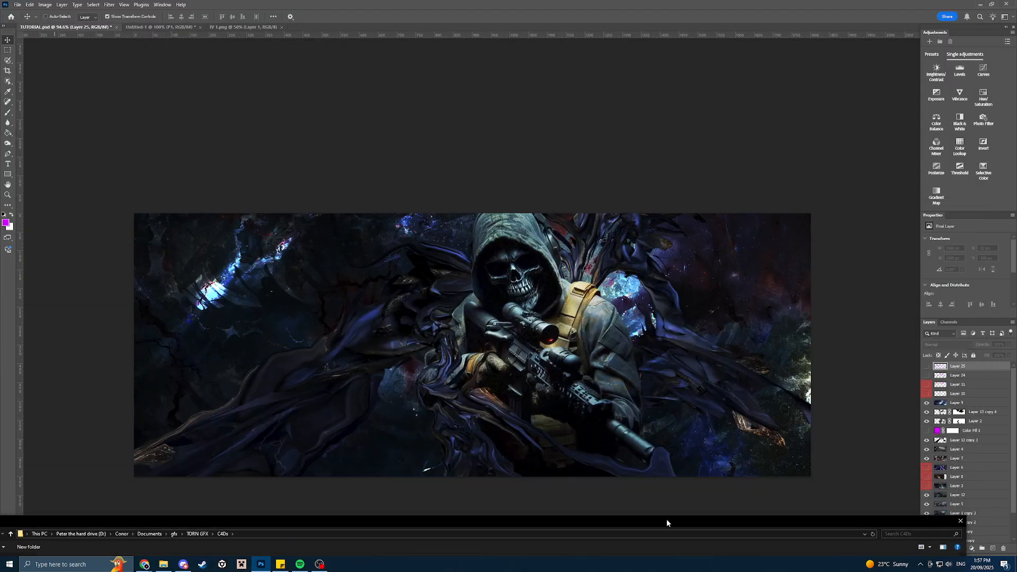
pyautogui.moveTo(666, 519); pyautogui.dragTo(710, 8)
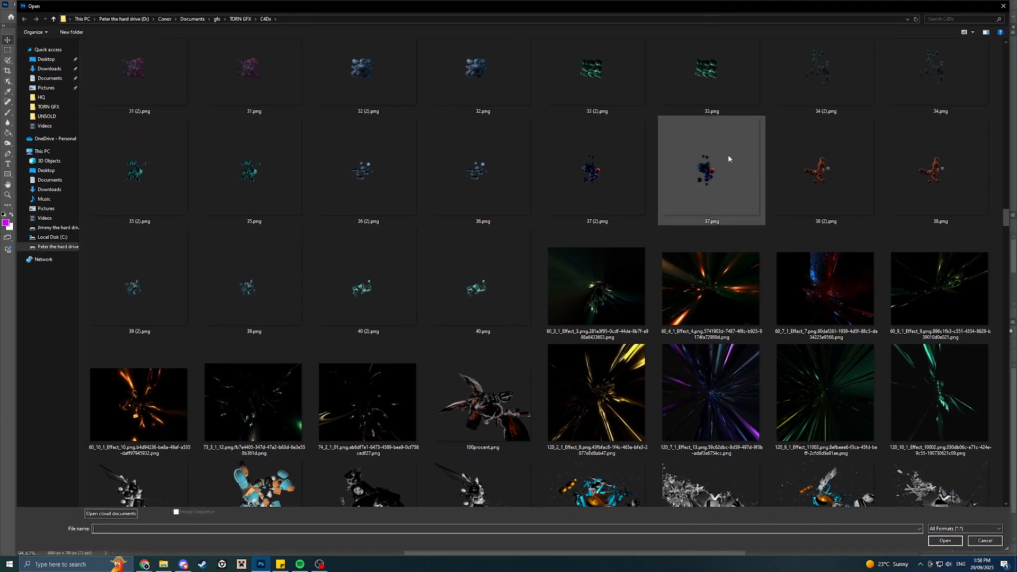
# Open the 60_7_1_Effect_7, 60_10_1_Effect_10 and 73_3_1_12 images together and look through each one.
pyautogui.click(825, 288)
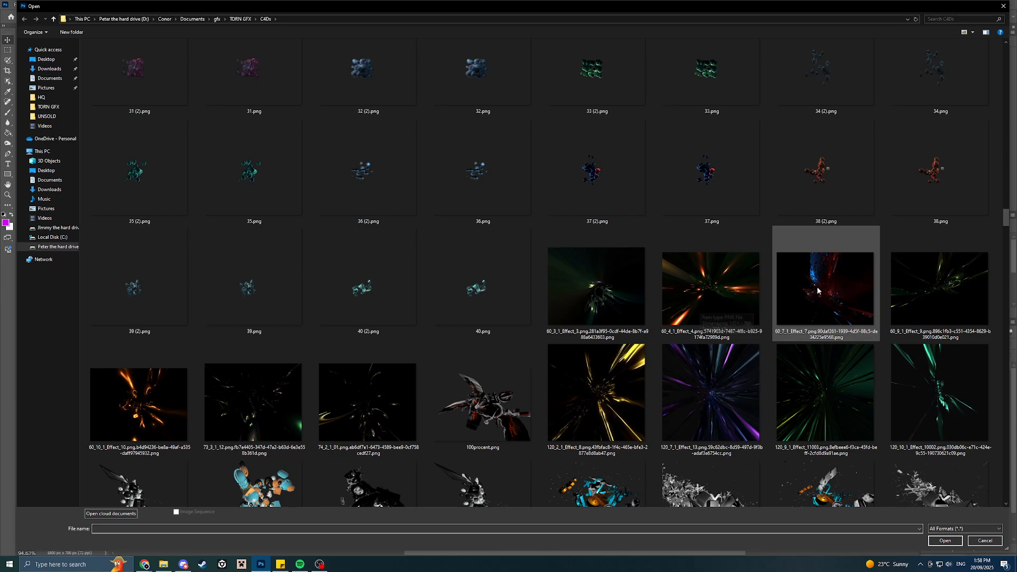
pyautogui.keyDown('ctrl'); pyautogui.click(294, 425); pyautogui.keyUp('ctrl')
pyautogui.keyDown('ctrl'); pyautogui.click(167, 408); pyautogui.keyUp('ctrl')
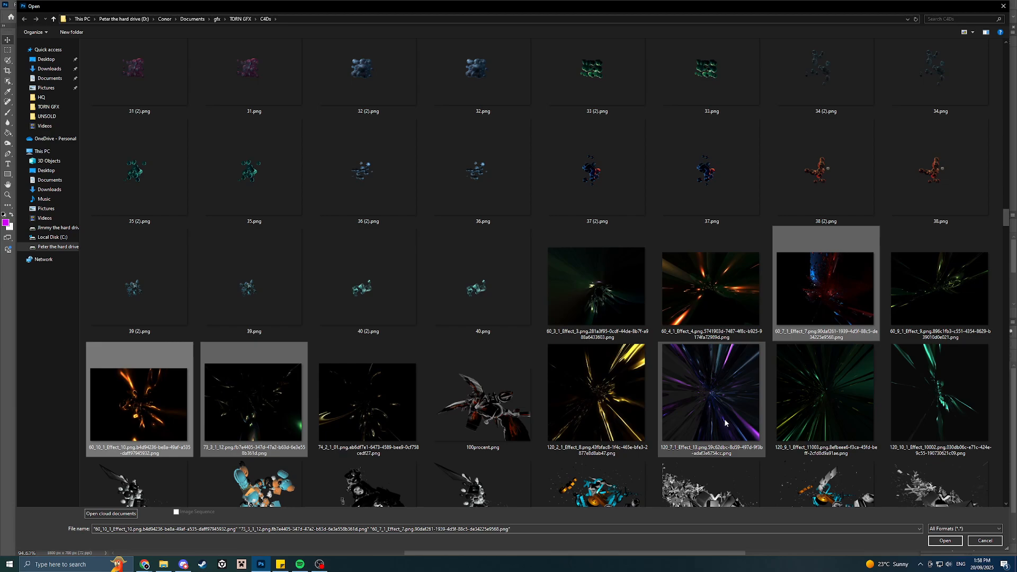
pyautogui.click(945, 541)
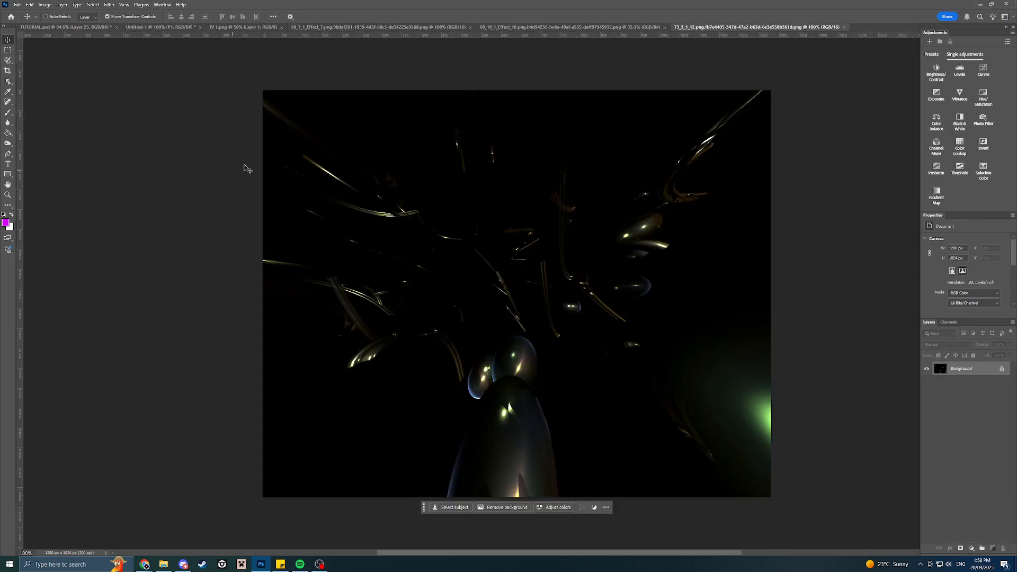
pyautogui.click(602, 27)
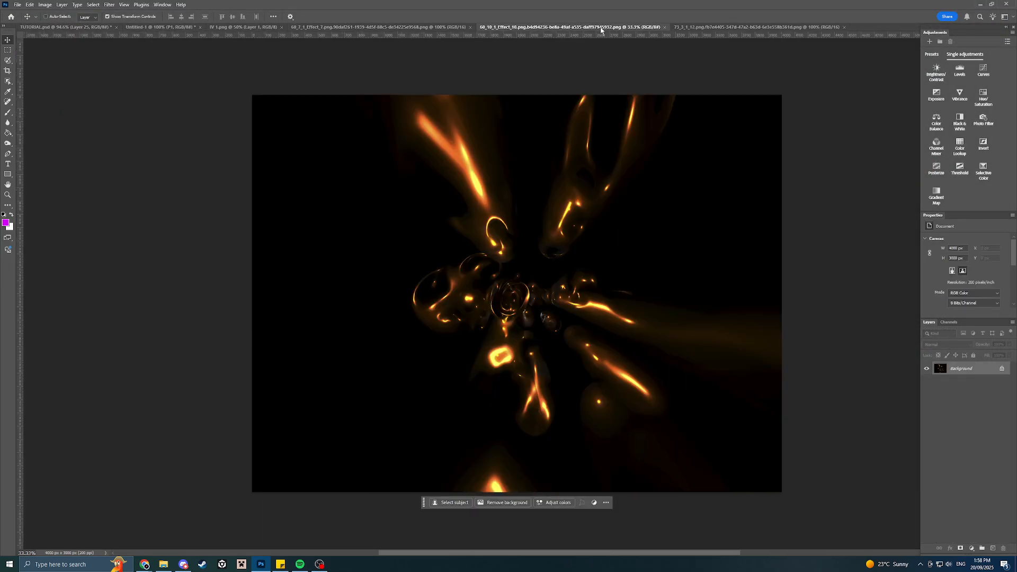
pyautogui.click(360, 27)
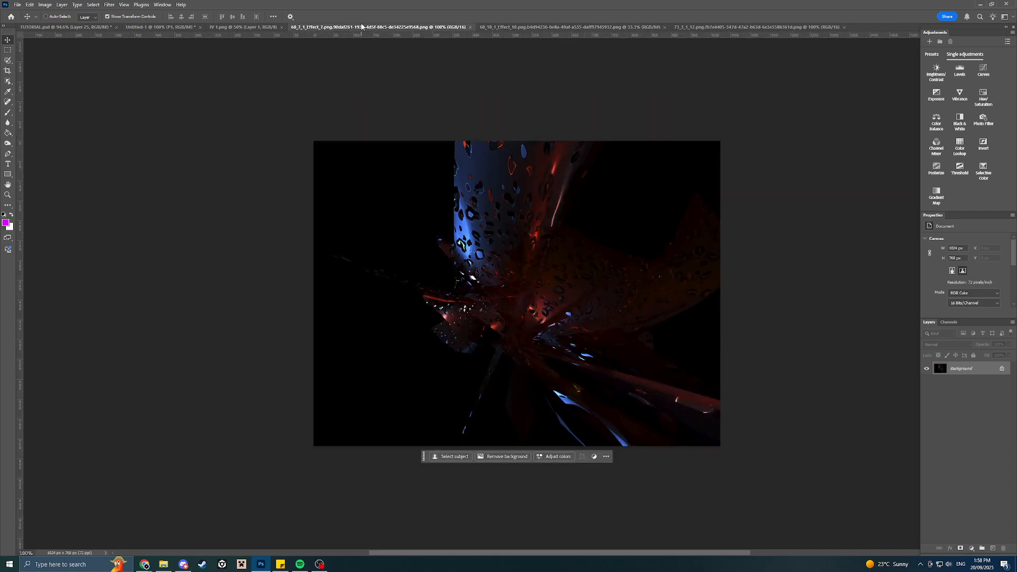
# Copy the whole red and blue effect image into TUTORIAL.psd and rotate it 180 degrees.
pyautogui.hotkey('ctrl', 'a')
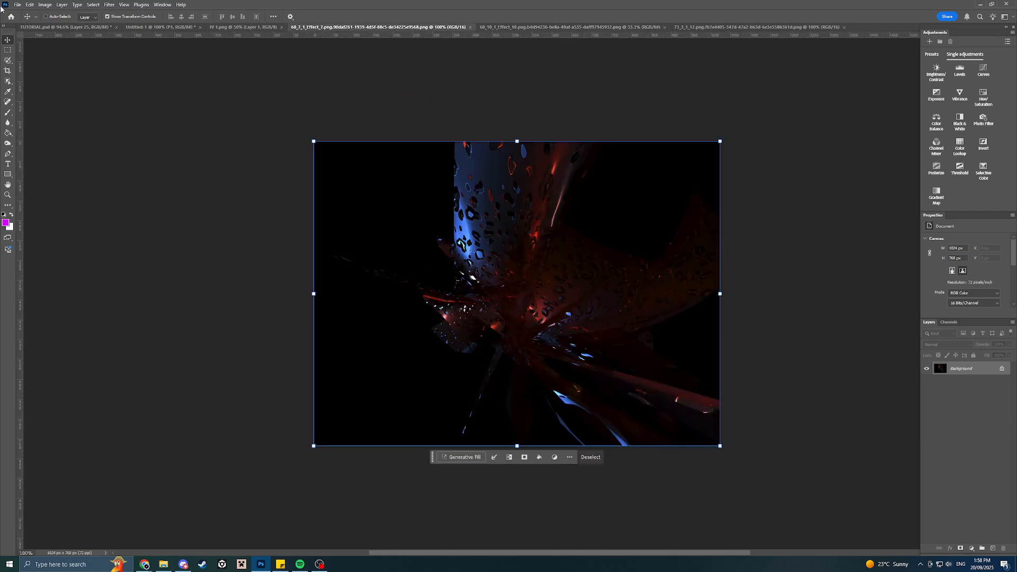
pyautogui.click(61, 27)
pyautogui.hotkey('ctrl', 'v')
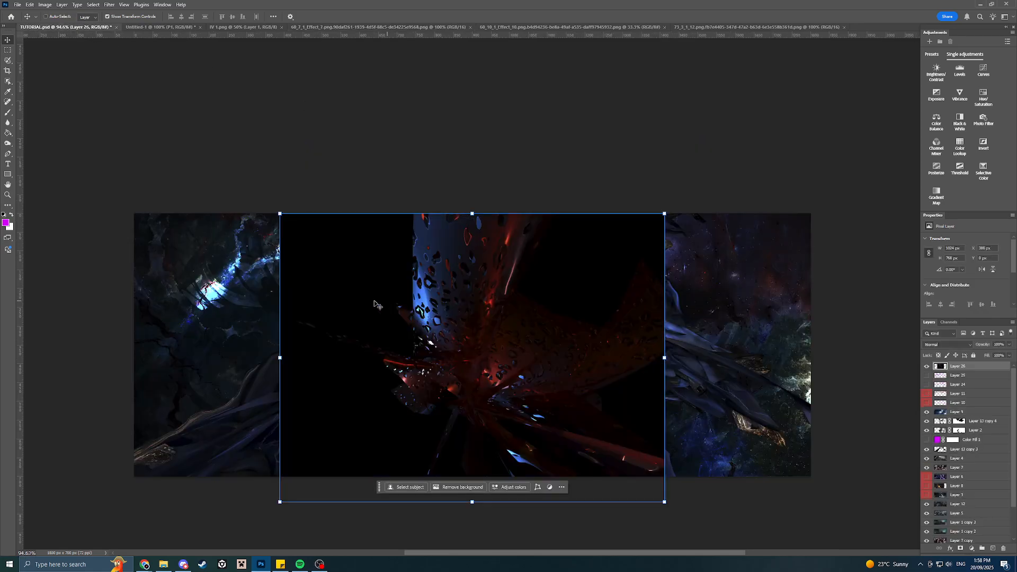
pyautogui.moveTo(273, 288); pyautogui.dragTo(673, 428)
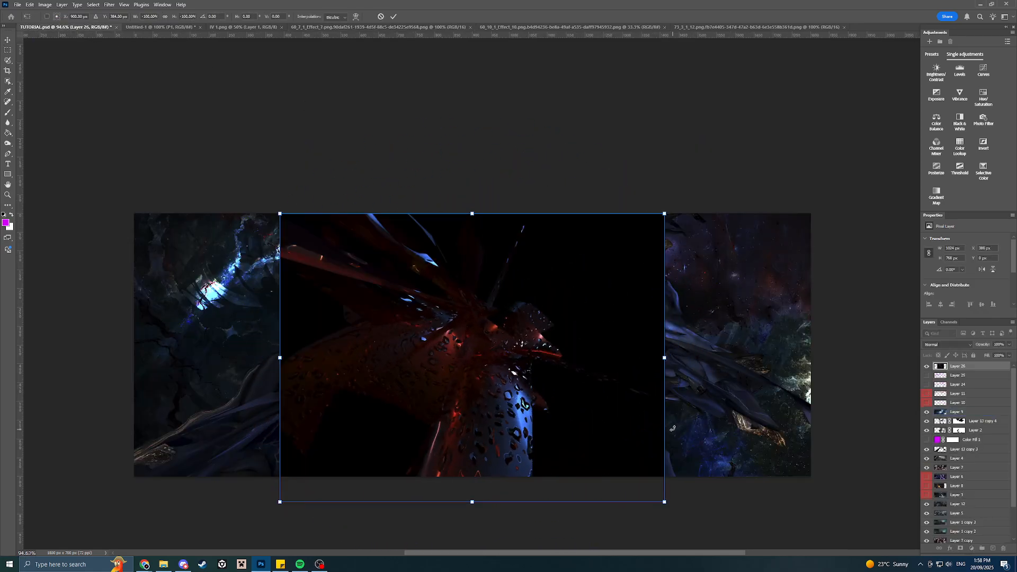
pyautogui.press('Return')
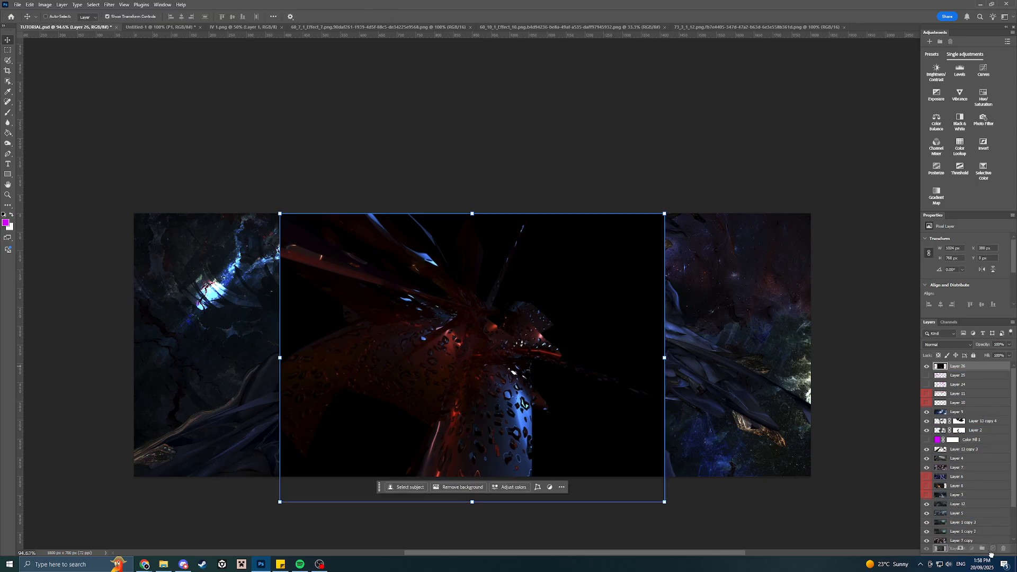
# Place the red and blue effect directly above Layer 12, over the banner's right side, with Linear Dodge (Add) blending.
pyautogui.moveTo(991, 555); pyautogui.dragTo(969, 463)
pyautogui.moveTo(574, 398)
pyautogui.mouseDown()
pyautogui.moveTo(766, 398)
pyautogui.moveTo(405, 401)
pyautogui.moveTo(811, 388)
pyautogui.mouseUp()
pyautogui.click(941, 345)
pyautogui.click(937, 415)
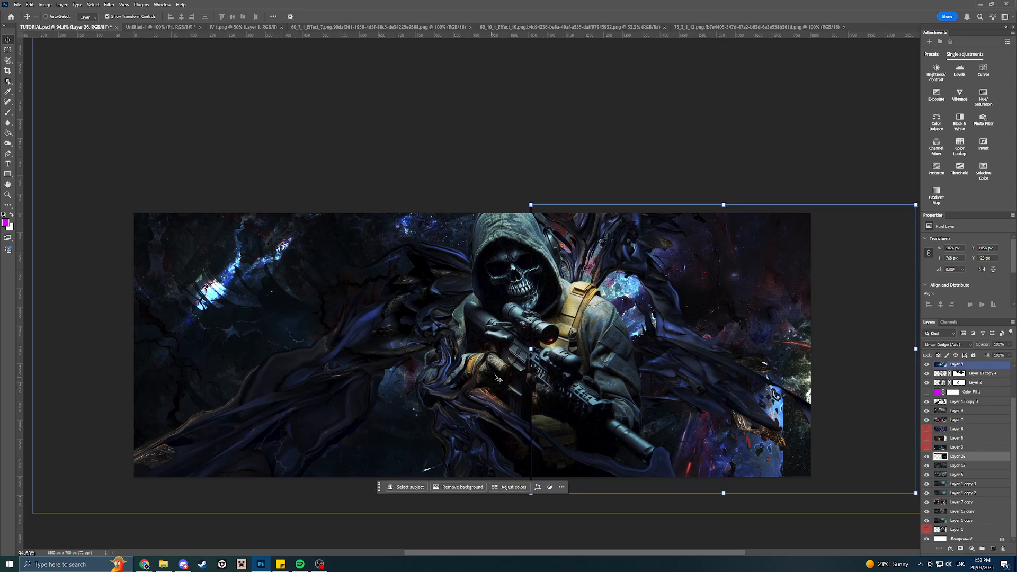
# Try rotating the red and blue effect another 180 degrees and shifting it further left behind the soldier.
pyautogui.moveTo(518, 357); pyautogui.dragTo(885, 362)
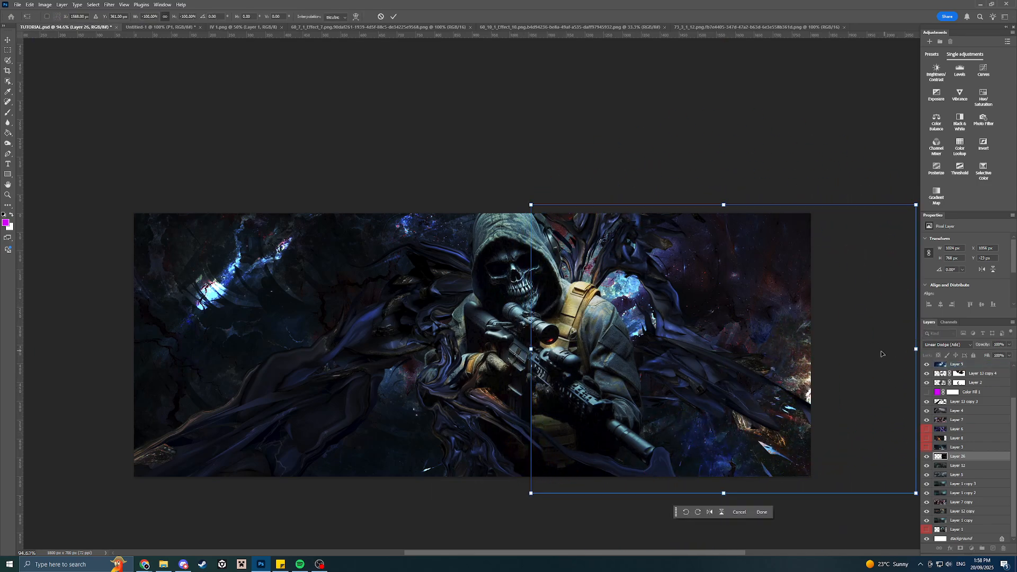
pyautogui.moveTo(792, 373); pyautogui.dragTo(637, 344)
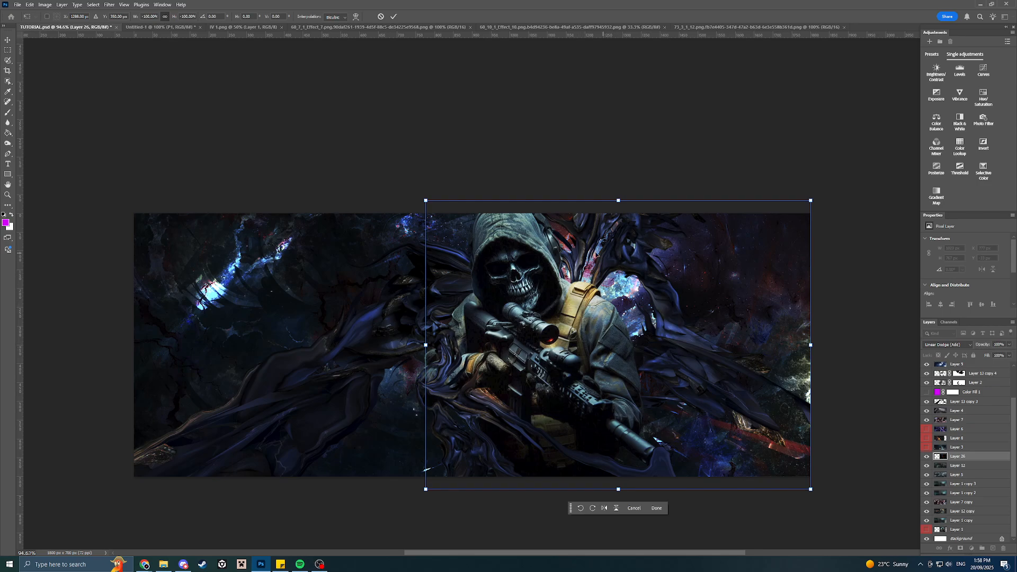
pyautogui.moveTo(715, 379); pyautogui.dragTo(727, 381)
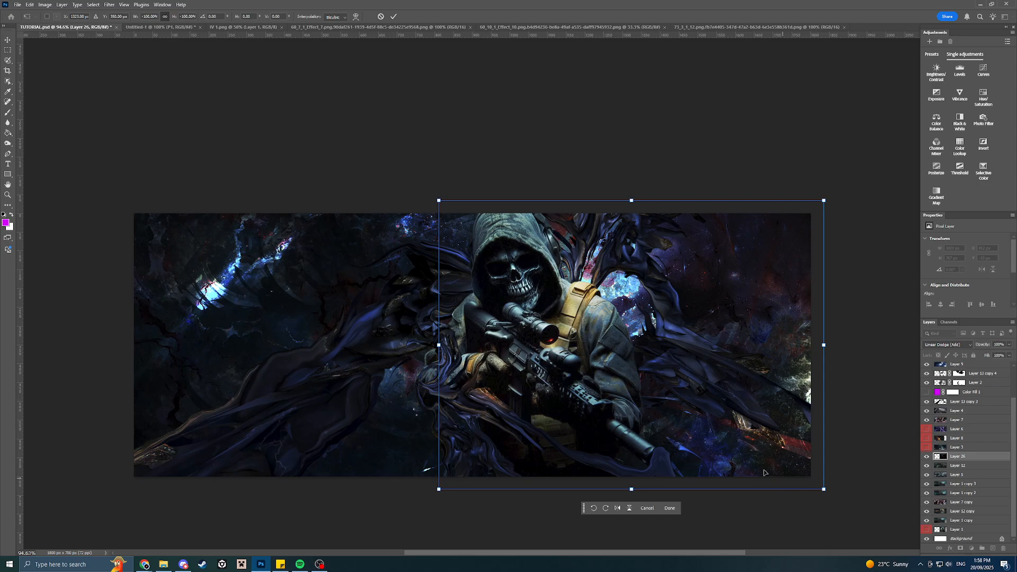
pyautogui.moveTo(689, 360)
pyautogui.mouseDown()
pyautogui.moveTo(729, 360)
pyautogui.moveTo(675, 362)
pyautogui.mouseUp()
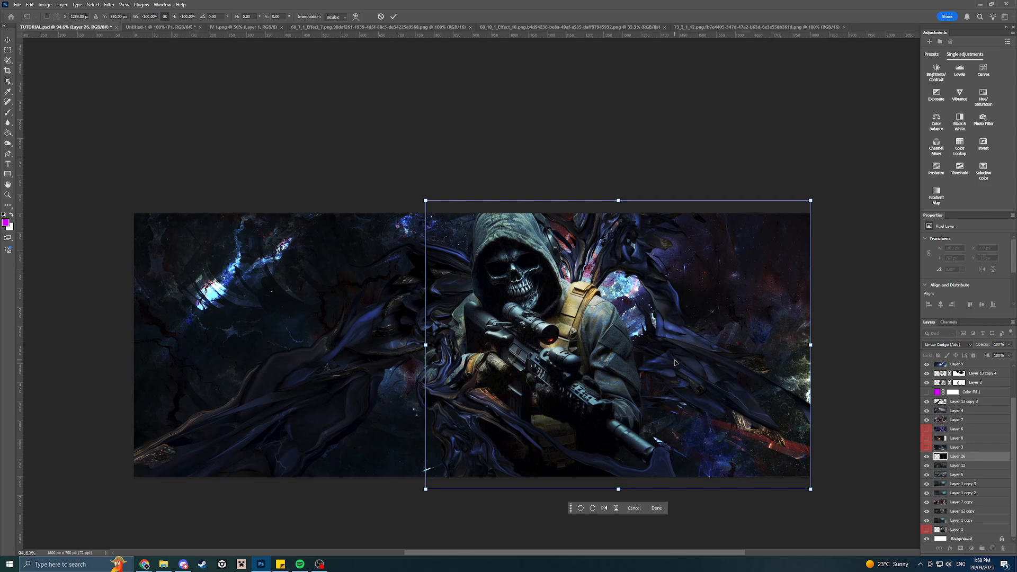
# Copy the whole glowing orange 60_10_1_Effect_10 image and paste it into TUTORIAL.psd directly above Layer 26.
pyautogui.click(358, 27)
pyautogui.click(502, 30)
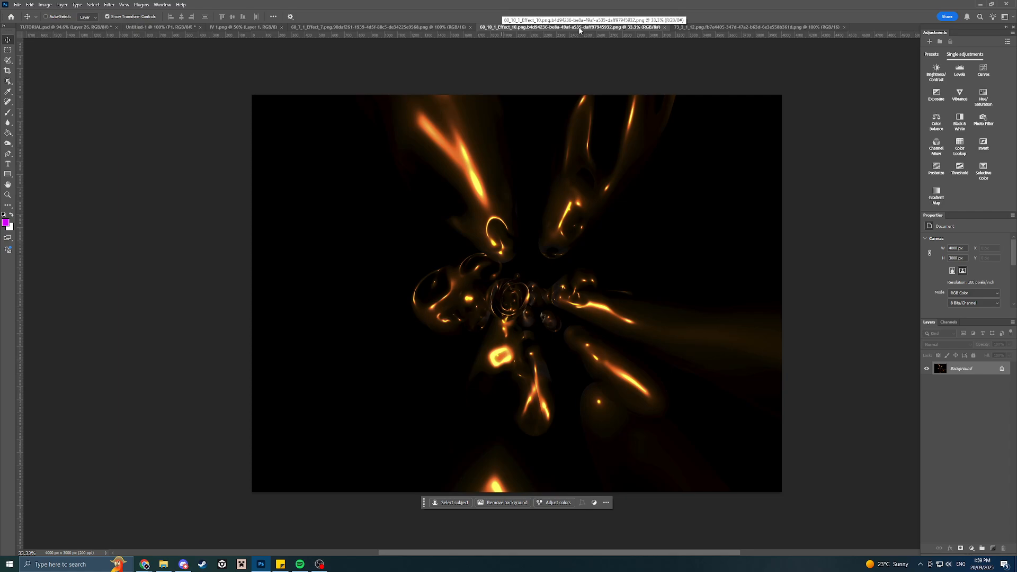
pyautogui.hotkey('ctrl', 'a')
pyautogui.click(74, 27)
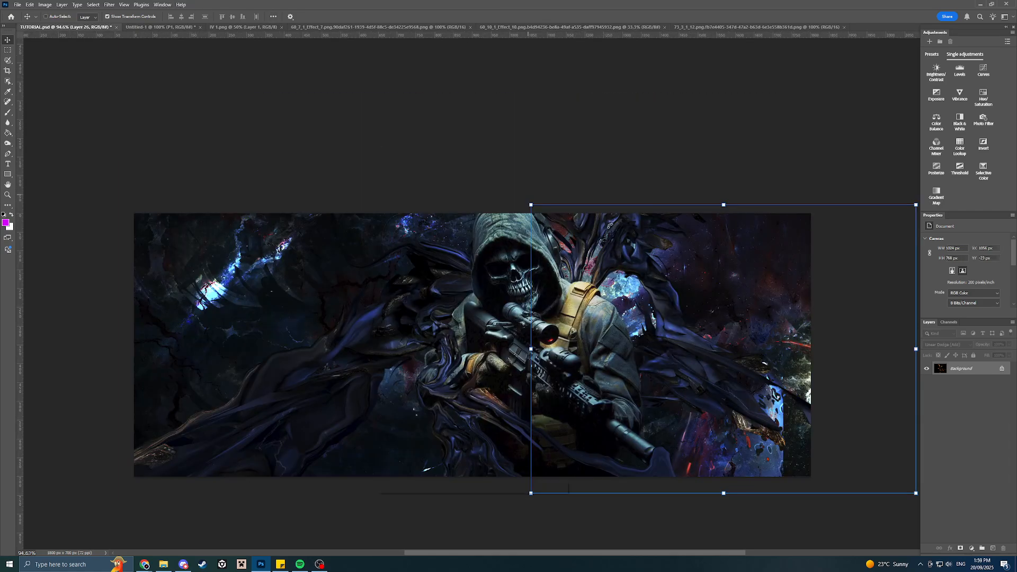
pyautogui.hotkey('ctrl', 'v')
# Try different positions for the glowing orange effect behind the soldier, around the banner's right half.
pyautogui.moveTo(780, 356); pyautogui.dragTo(726, 258)
pyautogui.scroll(-1, 747, 270)
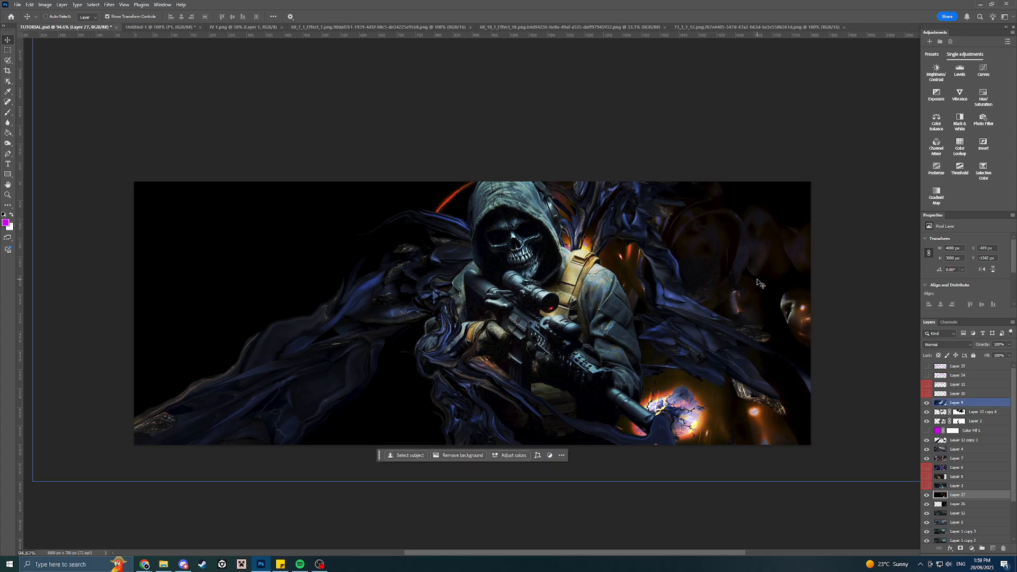
pyautogui.moveTo(674, 298); pyautogui.dragTo(714, 126)
pyautogui.moveTo(763, 189)
pyautogui.mouseDown()
pyautogui.moveTo(623, 160)
pyautogui.moveTo(762, 208)
pyautogui.moveTo(738, 220)
pyautogui.moveTo(759, 254)
pyautogui.moveTo(731, 224)
pyautogui.moveTo(743, 188)
pyautogui.moveTo(752, 196)
pyautogui.mouseUp()
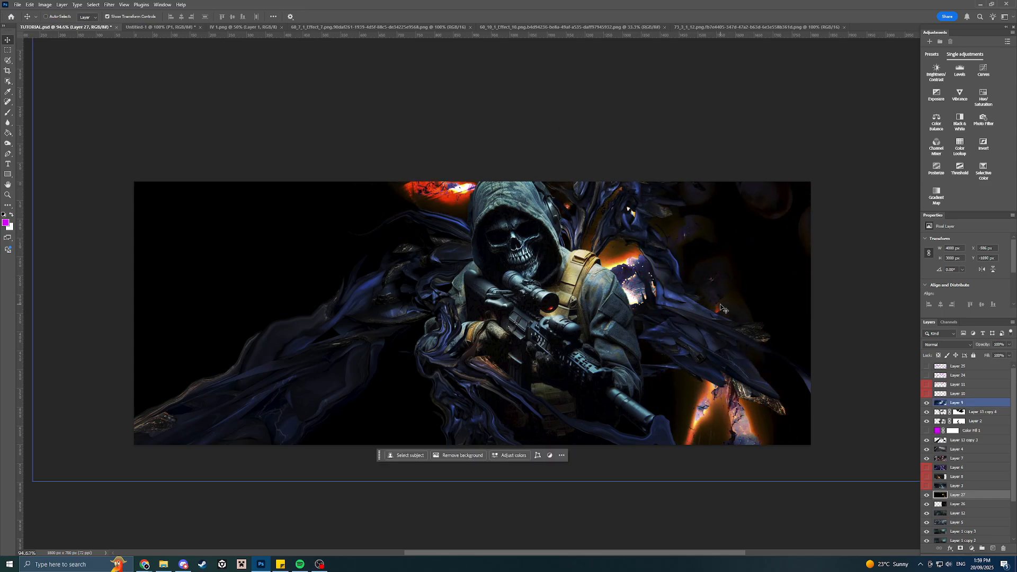
pyautogui.moveTo(723, 307); pyautogui.dragTo(751, 188)
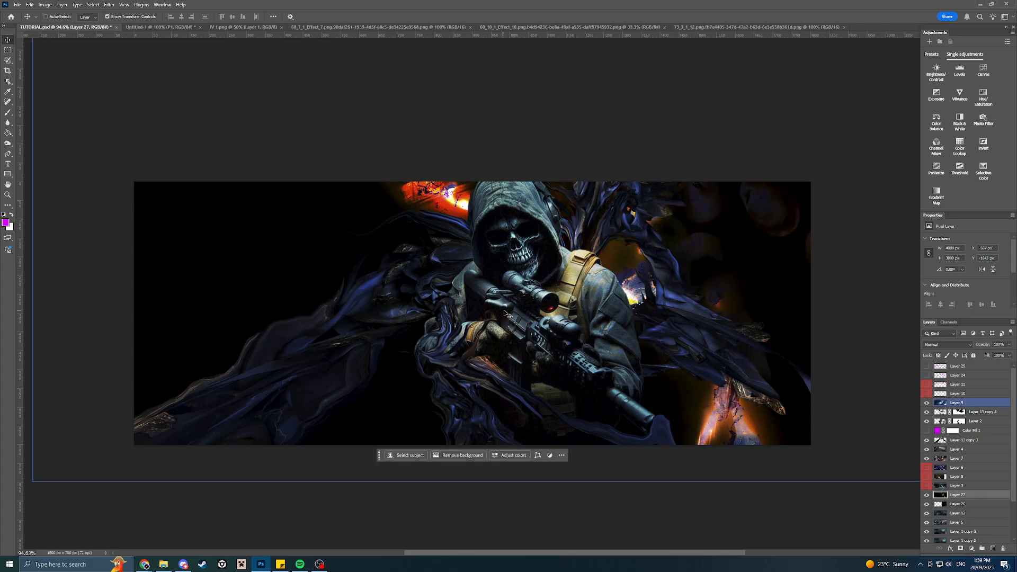
# Undo the latest placements of the orange effect and position it further left, with its glow behind both wings.
pyautogui.hotkey('ctrl', 'z')
pyautogui.hotkey('ctrl', 'z')
pyautogui.hotkey('ctrl', 'z')
pyautogui.hotkey('ctrl', 'z')
pyautogui.hotkey('ctrl', 'z')
pyautogui.hotkey('ctrl', 'z')
pyautogui.hotkey('ctrl', 'z')
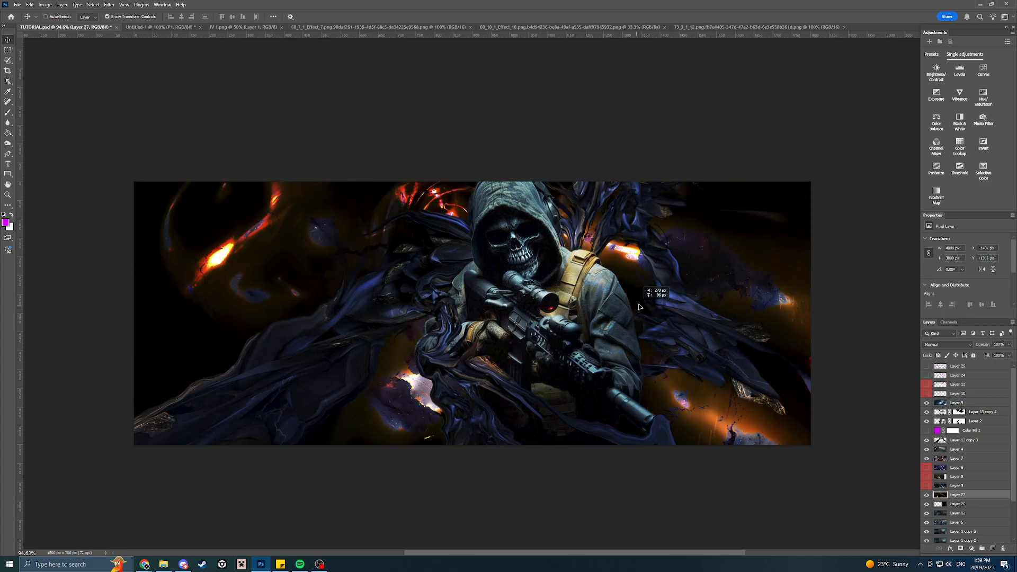
pyautogui.hotkey('ctrl', 'z')
pyautogui.hotkey('ctrl', 'z')
pyautogui.hotkey('ctrl', 'z')
pyautogui.hotkey('ctrl', 'z')
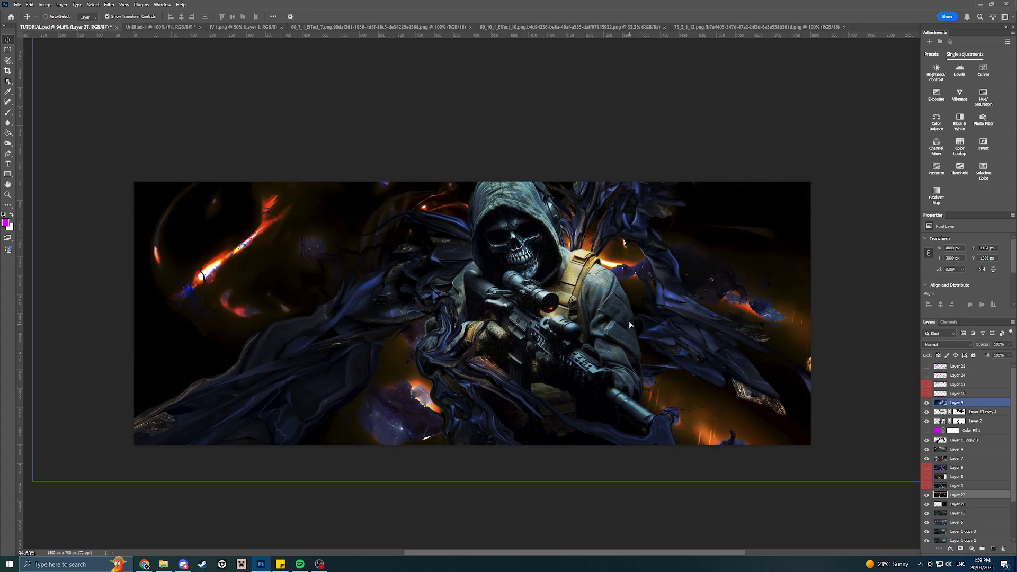
pyautogui.hotkey('ctrl', 'z')
pyautogui.hotkey('ctrl', 'z')
pyautogui.hotkey('ctrl', 'z')
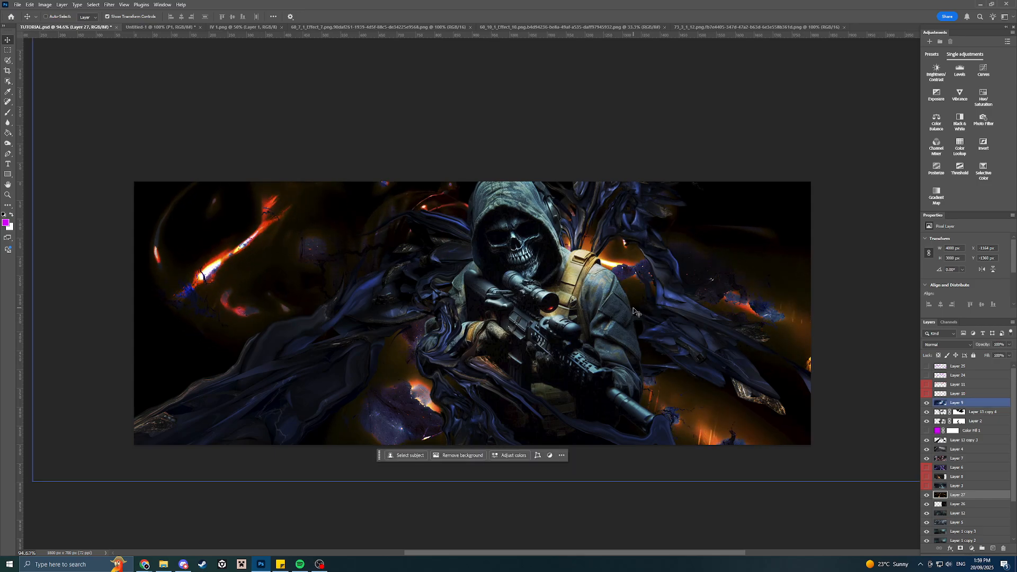
# Try moving the orange effect lower behind the soldier, and undo the last shift.
pyautogui.moveTo(636, 332); pyautogui.dragTo(644, 430)
pyautogui.moveTo(629, 238); pyautogui.dragTo(629, 282)
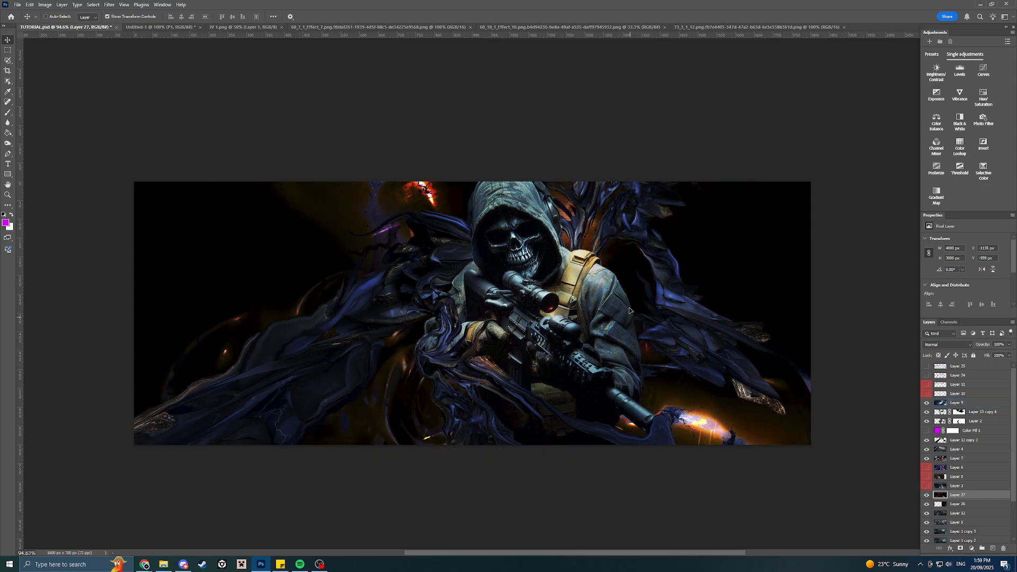
pyautogui.hotkey('ctrl', 'z')
# Set Layer 27's blend mode to Linear Dodge (Add) and move it directly above Layer 13 copy 2.
pyautogui.click(949, 344)
pyautogui.click(949, 426)
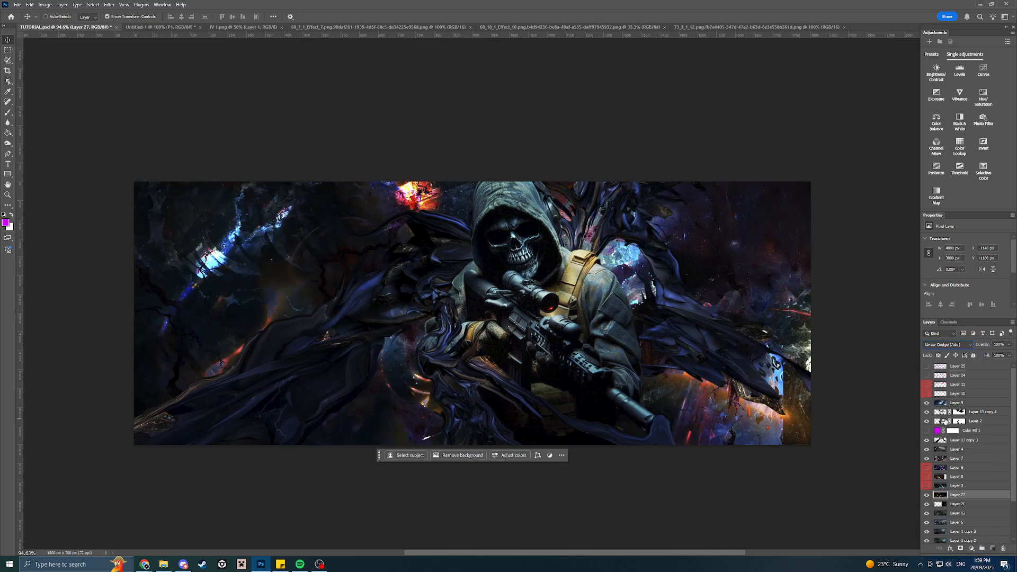
pyautogui.moveTo(658, 356); pyautogui.dragTo(667, 304)
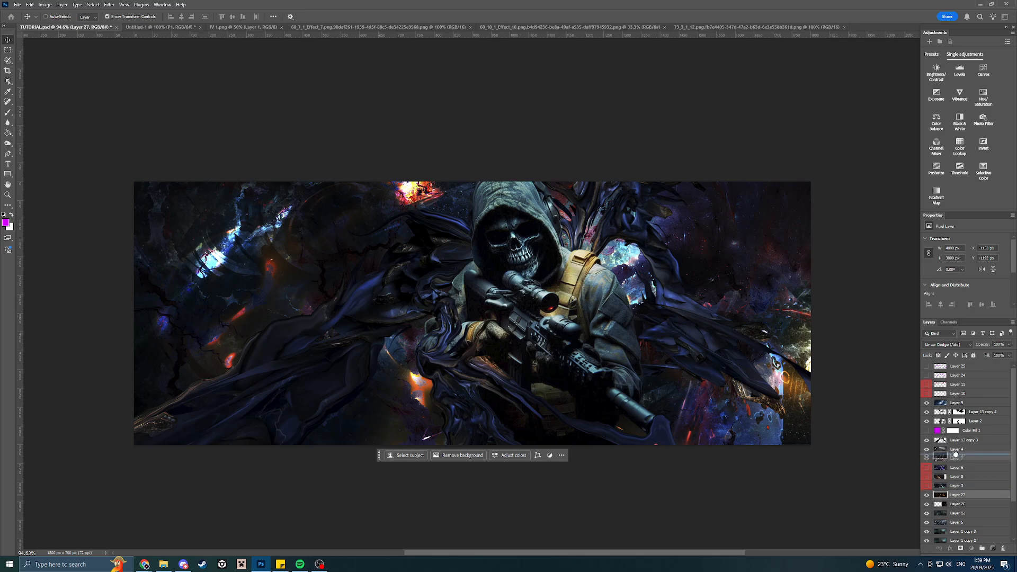
pyautogui.moveTo(955, 455)
pyautogui.mouseDown()
pyautogui.moveTo(959, 406)
pyautogui.moveTo(963, 448)
pyautogui.moveTo(962, 436)
pyautogui.mouseUp()
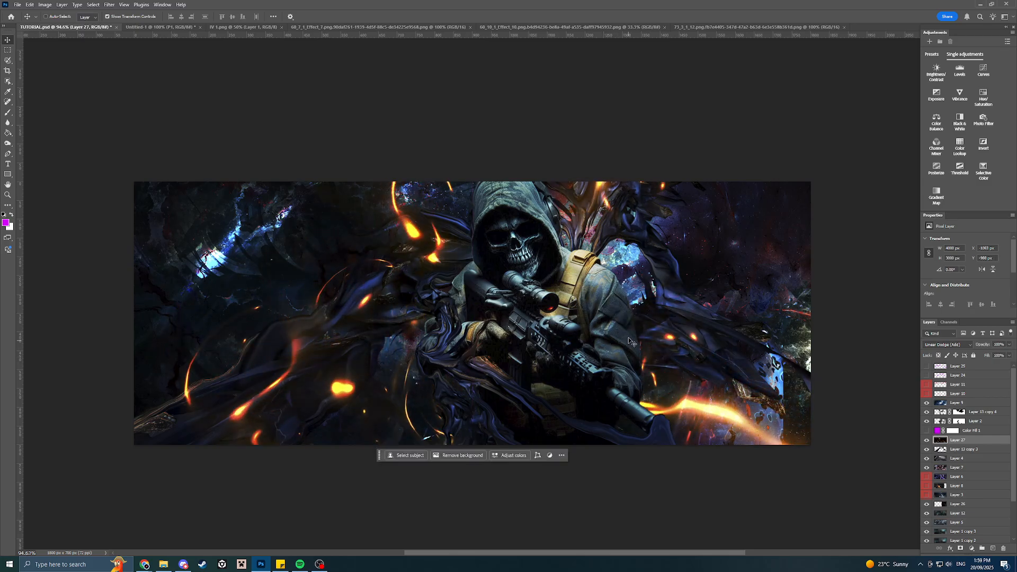
# Try higher positions for the orange effect, with its bright streak behind the soldier's shoulder on the right.
pyautogui.moveTo(629, 338)
pyautogui.mouseDown()
pyautogui.moveTo(644, 391)
pyautogui.moveTo(642, 439)
pyautogui.moveTo(636, 189)
pyautogui.mouseUp()
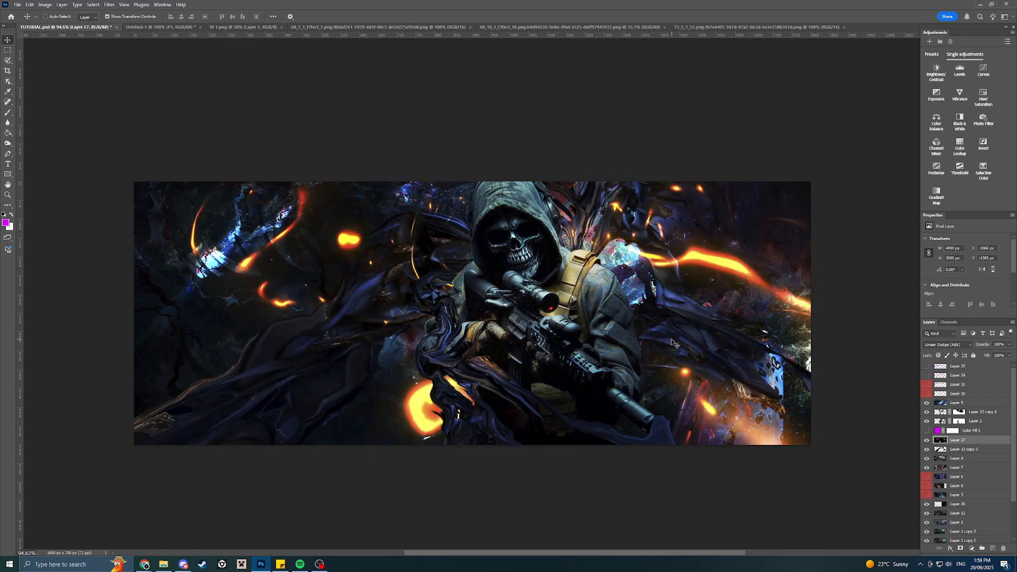
pyautogui.moveTo(671, 340)
pyautogui.mouseDown()
pyautogui.moveTo(609, 314)
pyautogui.moveTo(641, 389)
pyautogui.mouseUp()
pyautogui.moveTo(710, 345); pyautogui.dragTo(720, 317)
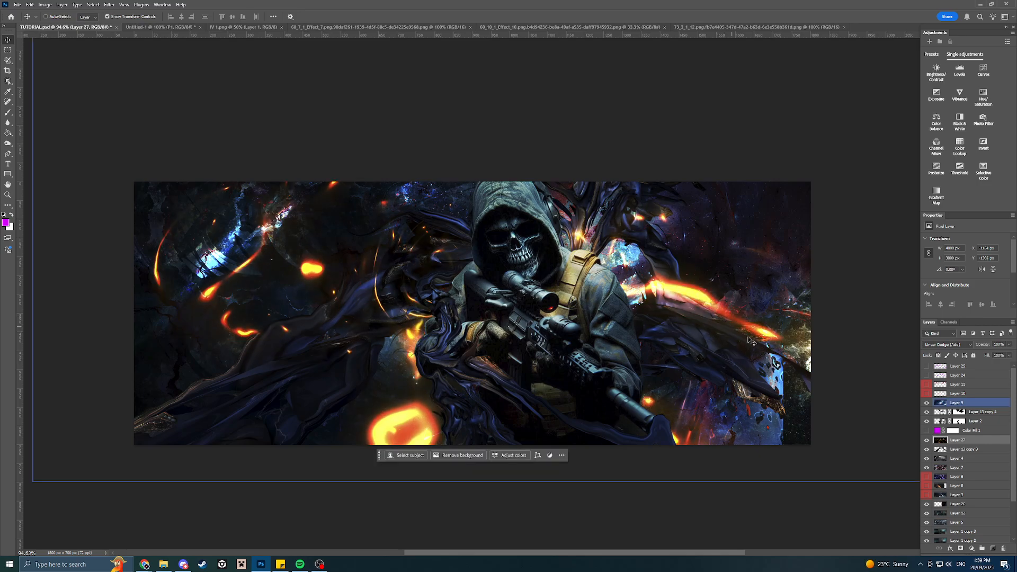
# Test the darkening and lightening blend modes on Layer 27, from Darken through Lighten to Lighter Color.
pyautogui.click(940, 347)
pyautogui.click(940, 340)
pyautogui.click(940, 345)
pyautogui.click(946, 357)
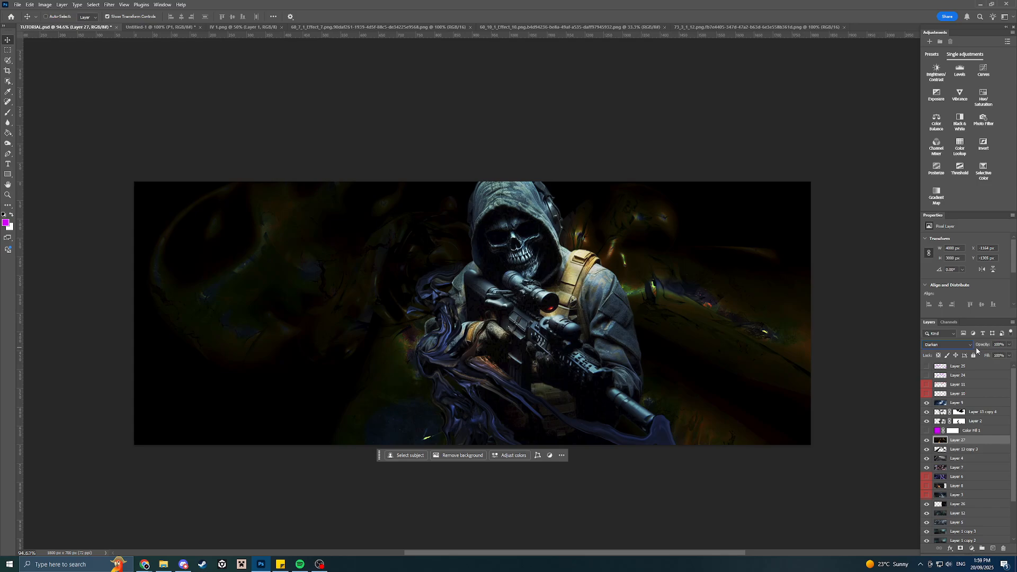
pyautogui.scroll(-4, 945, 343)
pyautogui.hotkey('shift', '+')
pyautogui.hotkey('shift', '+')
pyautogui.hotkey('shift', '+')
pyautogui.hotkey('shift', '+')
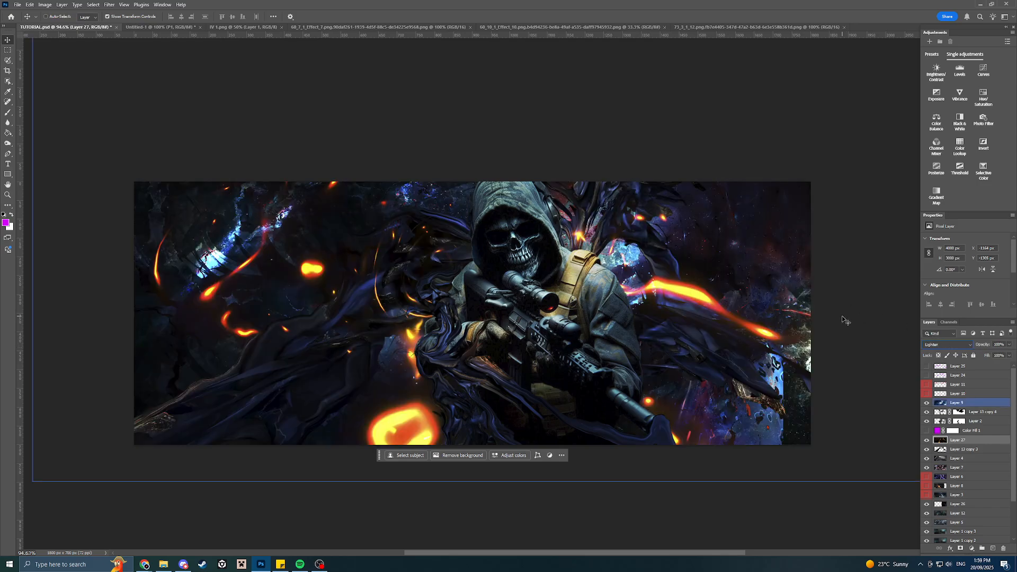
pyautogui.hotkey('shift', '+')
pyautogui.hotkey('shift', '+')
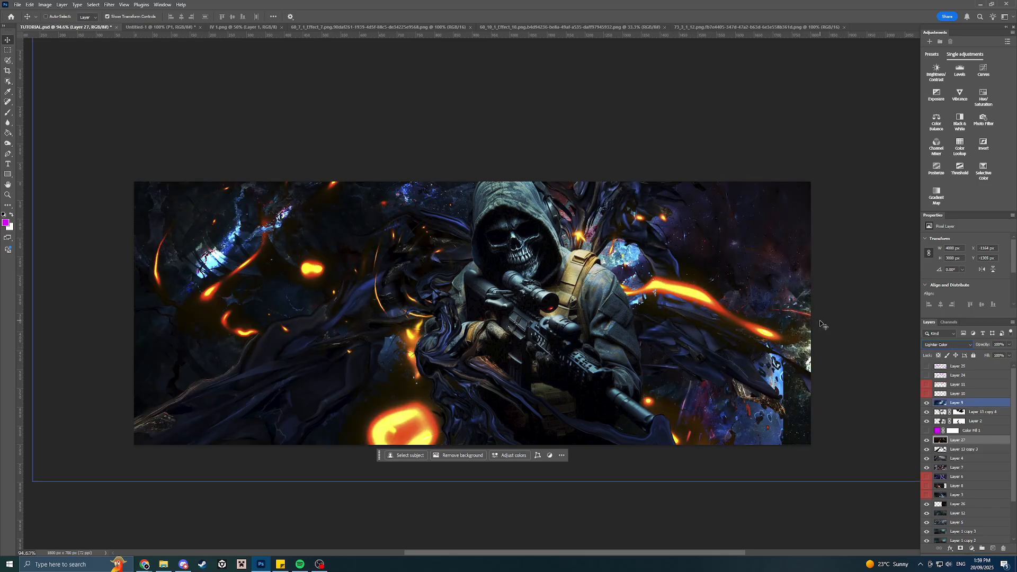
# Test further blend modes on Layer 27, including Hard Light, Difference and Saturation.
pyautogui.hotkey('shift', '+')
pyautogui.hotkey('shift', '+')
pyautogui.hotkey('shift', '+')
pyautogui.hotkey('shift', '+')
pyautogui.hotkey('shift', '+')
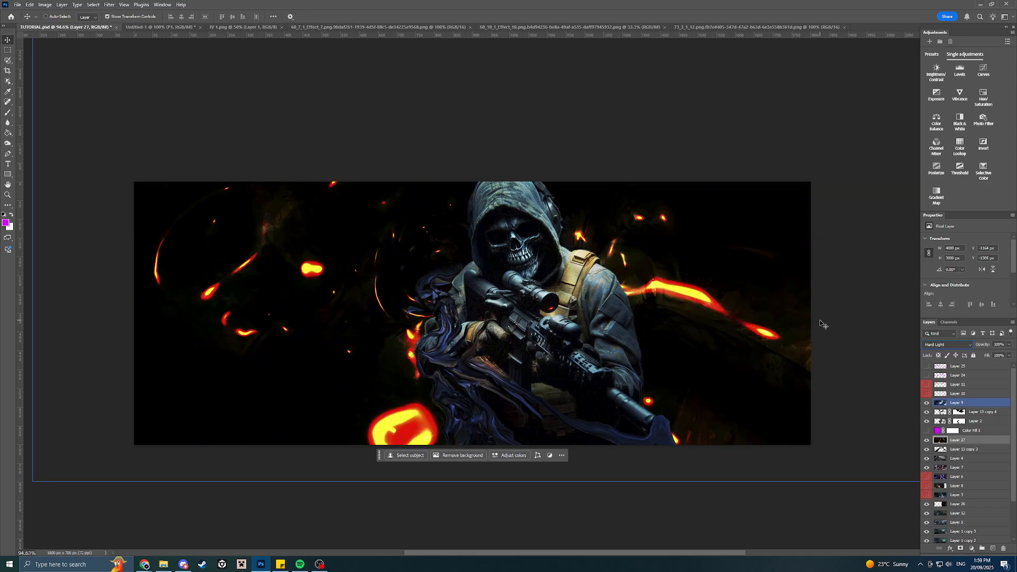
pyautogui.hotkey('shift', '+')
pyautogui.hotkey('shift', '+')
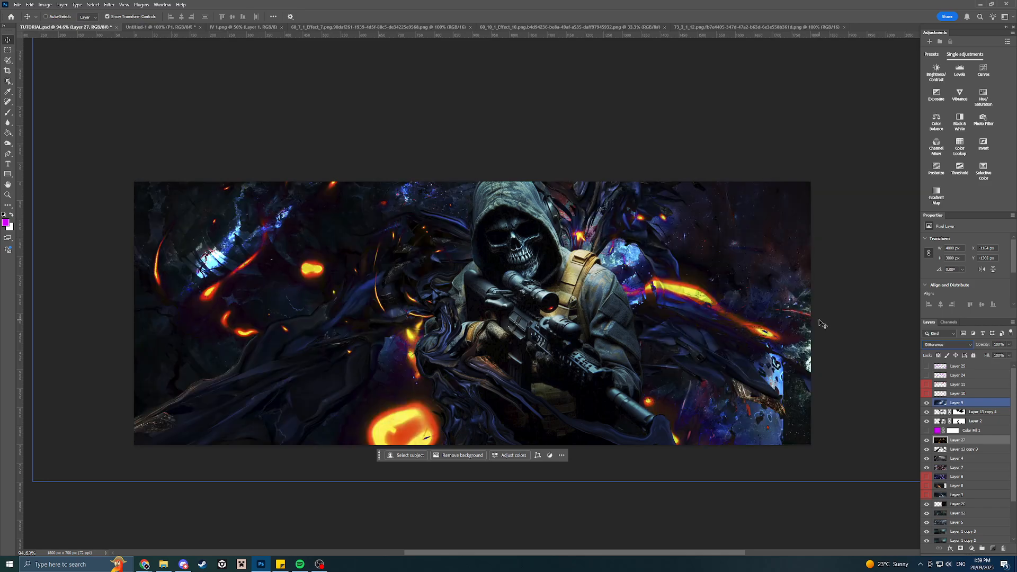
pyautogui.hotkey('shift', '+')
pyautogui.hotkey('shift', '+')
pyautogui.hotkey('shift', '+')
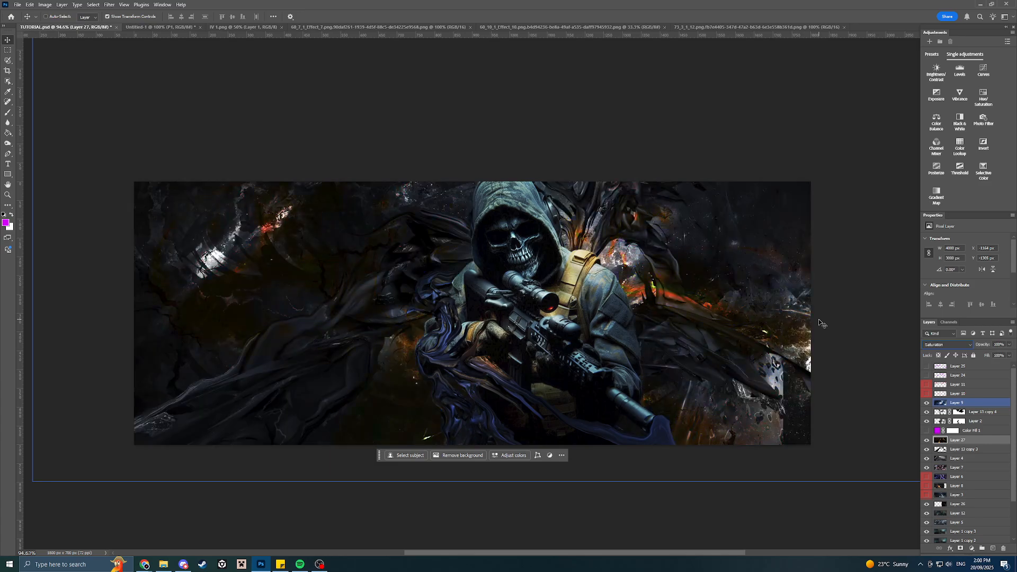
pyautogui.hotkey('shift', '+')
# Go back through the blend modes, past Linear Light, and return Layer 27 to Linear Dodge (Add).
pyautogui.hotkey('shift', '-')
pyautogui.hotkey('shift', '-')
pyautogui.hotkey('shift', '-')
pyautogui.hotkey('shift', '-')
pyautogui.hotkey('shift', '-')
pyautogui.hotkey('shift', '-')
pyautogui.hotkey('shift', '-')
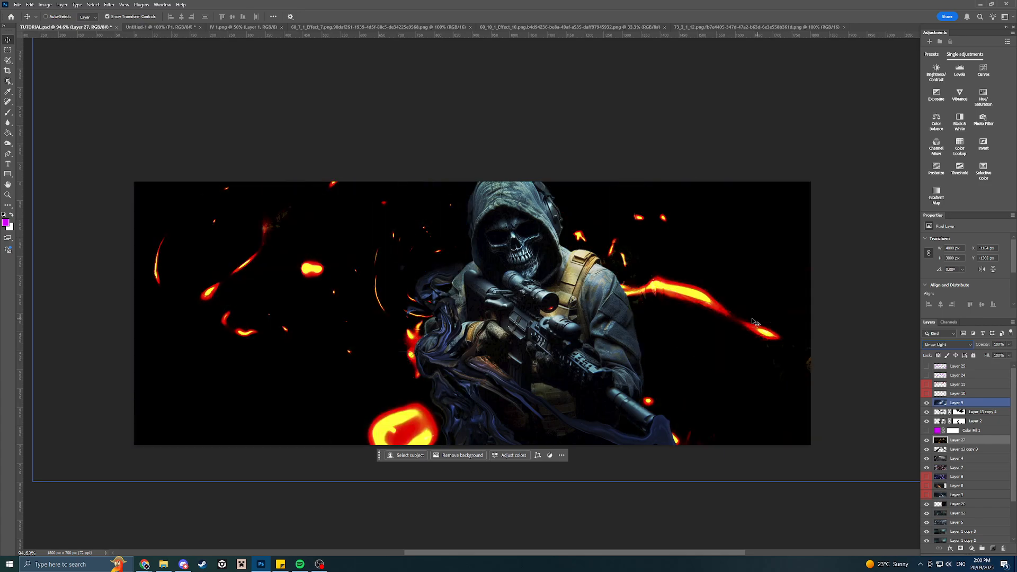
pyautogui.hotkey('shift', '-')
pyautogui.hotkey('shift', '-')
pyautogui.hotkey('shift', '-')
pyautogui.hotkey('shift', '-')
pyautogui.hotkey('shift', '-')
pyautogui.hotkey('shift', '-')
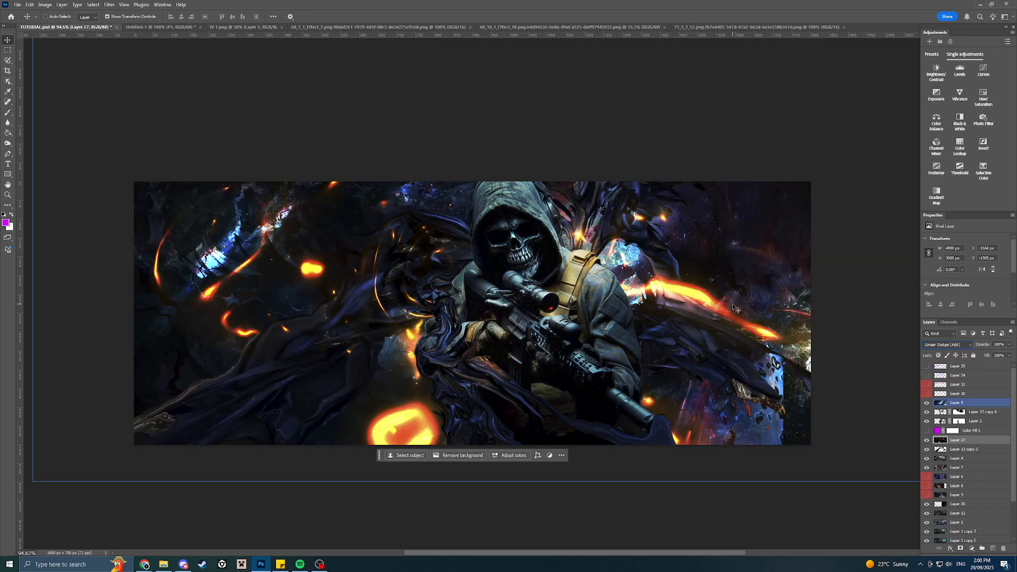
pyautogui.hotkey('shift', '+')
# Move the orange effect lower so its bright streak runs from beside the rifle muzzle toward the banner's lower right.
pyautogui.moveTo(677, 312); pyautogui.dragTo(702, 385)
pyautogui.moveTo(693, 339)
pyautogui.mouseDown()
pyautogui.moveTo(690, 398)
pyautogui.moveTo(688, 359)
pyautogui.mouseUp()
pyautogui.moveTo(699, 377); pyautogui.dragTo(736, 354)
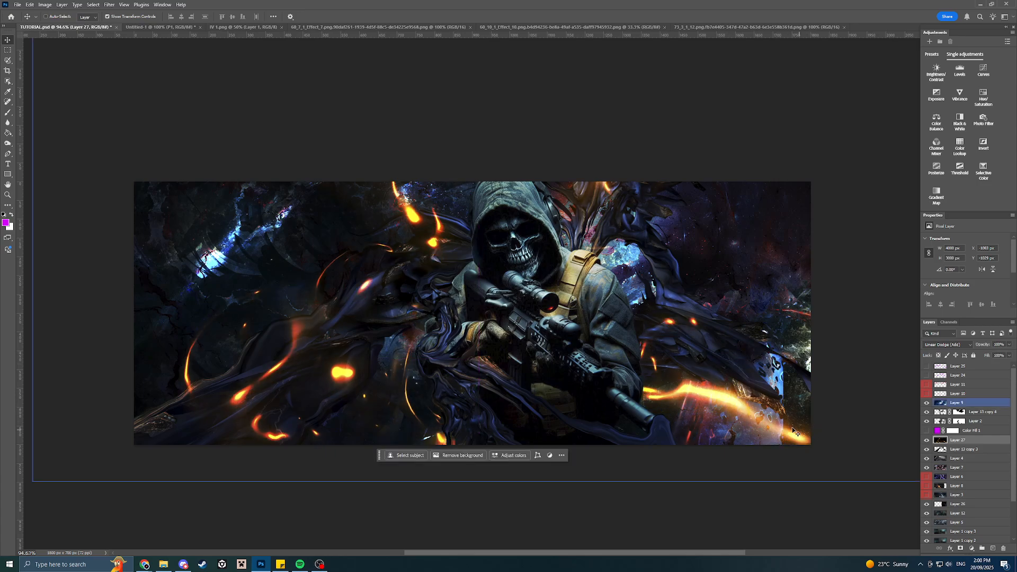
pyautogui.moveTo(793, 432); pyautogui.dragTo(793, 401)
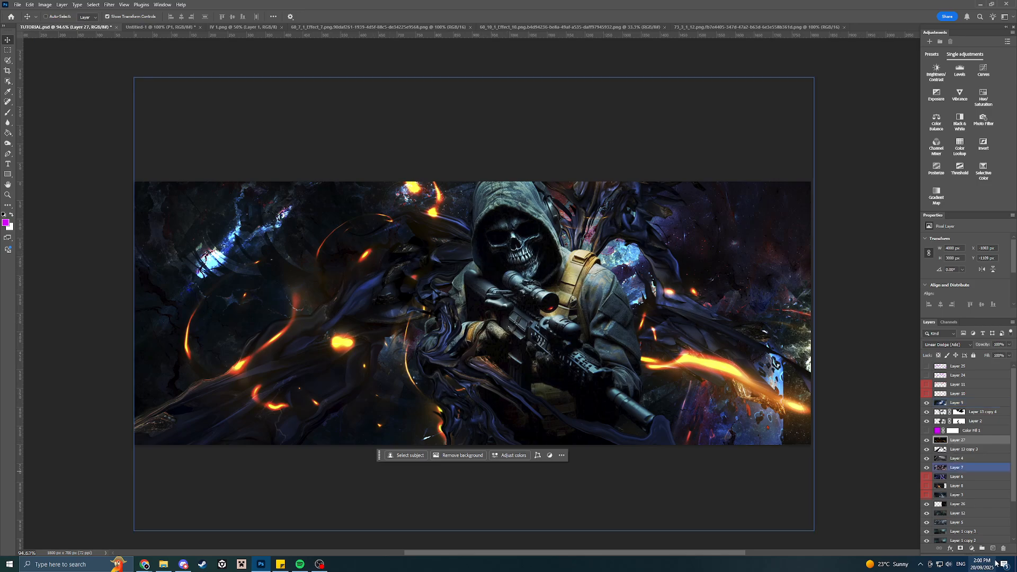
# Add a layer mask to Layer 27 and paint out the orange glow beneath the soldier's forearm near the bottom edge.
pyautogui.click(961, 549)
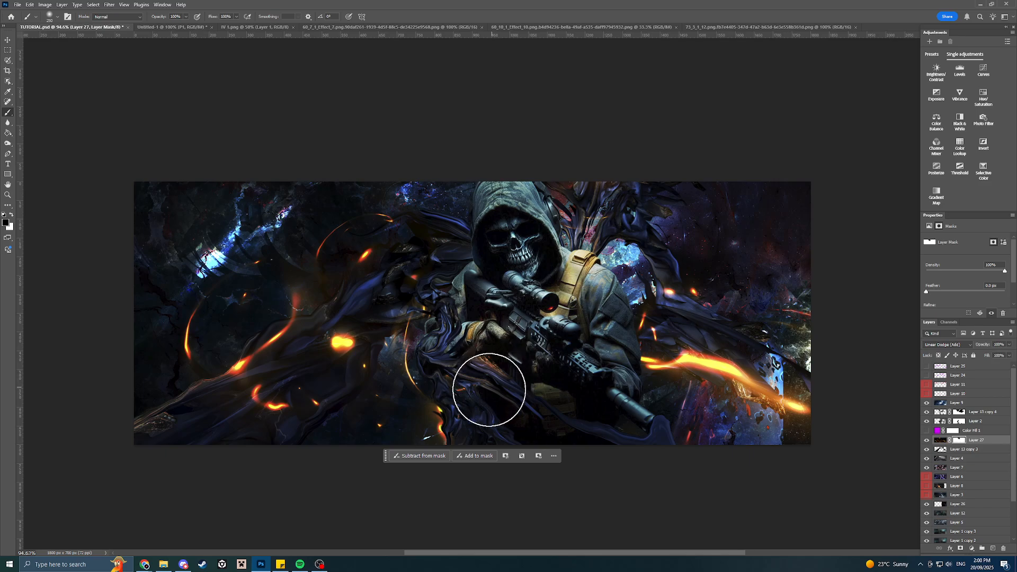
pyautogui.moveTo(385, 455); pyautogui.dragTo(380, 71)
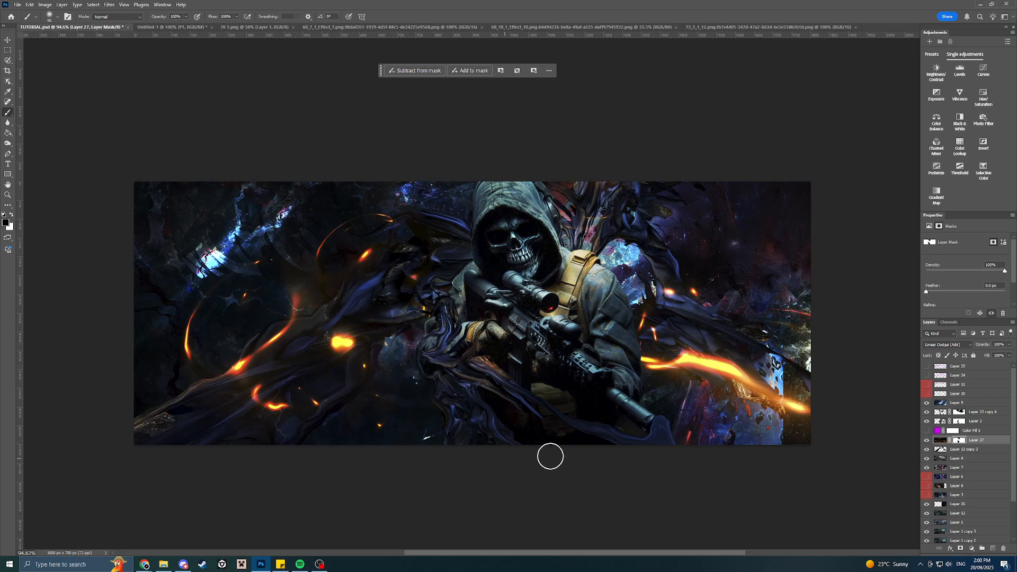
# Scale Layer 27 down to about 89% and reposition it so the streak starts beside the soldier's arm.
pyautogui.moveTo(641, 292); pyautogui.dragTo(628, 332)
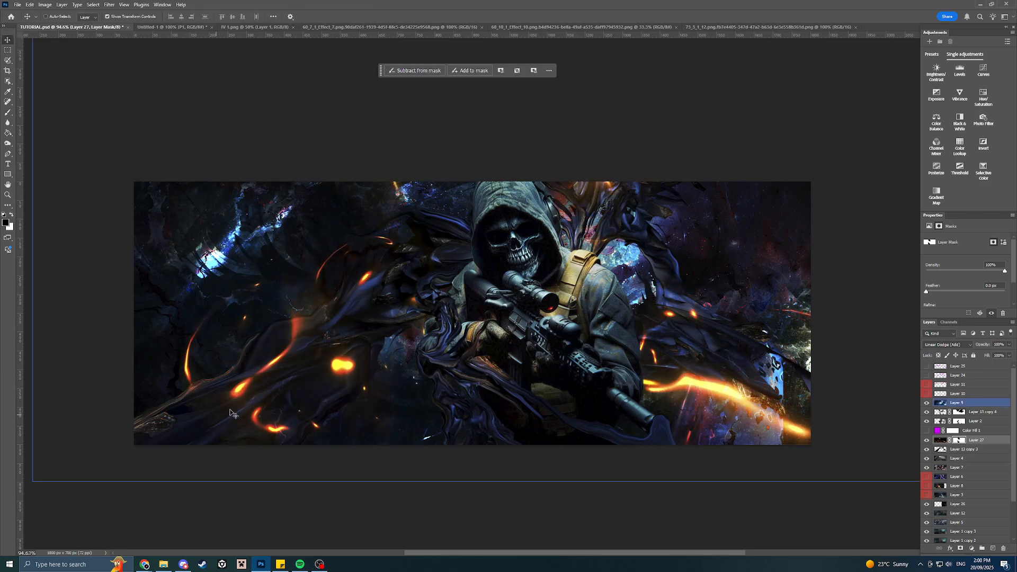
pyautogui.scroll(-2, 260, 408)
pyautogui.hotkey('ctrl', 't')
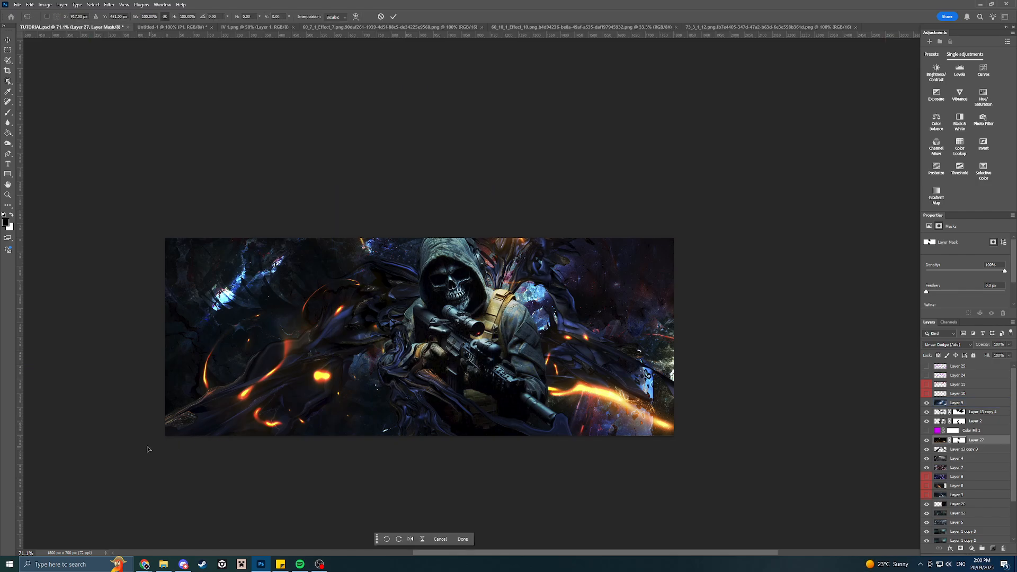
pyautogui.scroll(-3, 403, 367)
pyautogui.moveTo(736, 127); pyautogui.dragTo(700, 152)
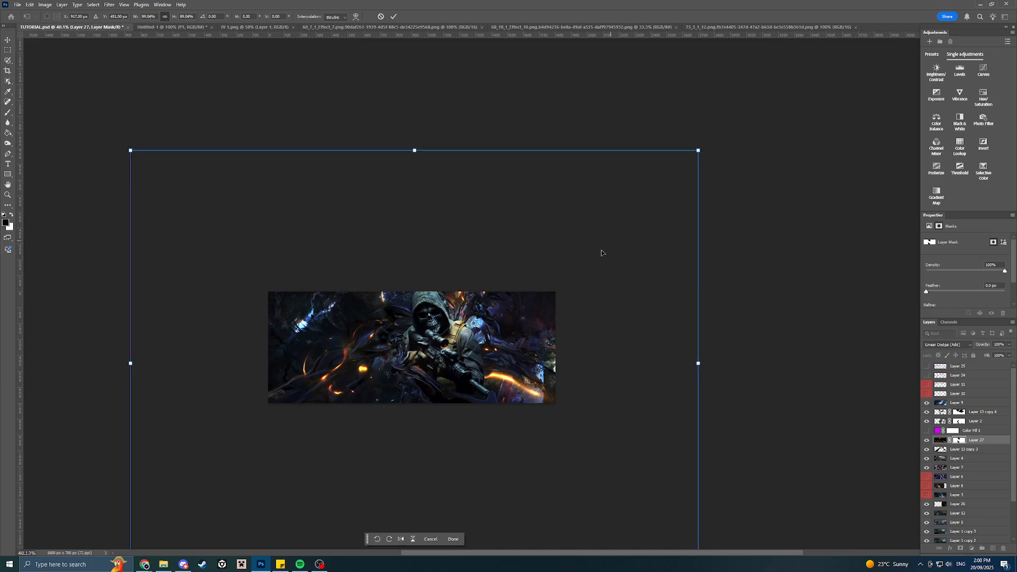
pyautogui.moveTo(602, 252)
pyautogui.mouseDown()
pyautogui.moveTo(599, 238)
pyautogui.moveTo(601, 251)
pyautogui.mouseUp()
pyautogui.press('Return')
pyautogui.hotkey('ctrl', '0')
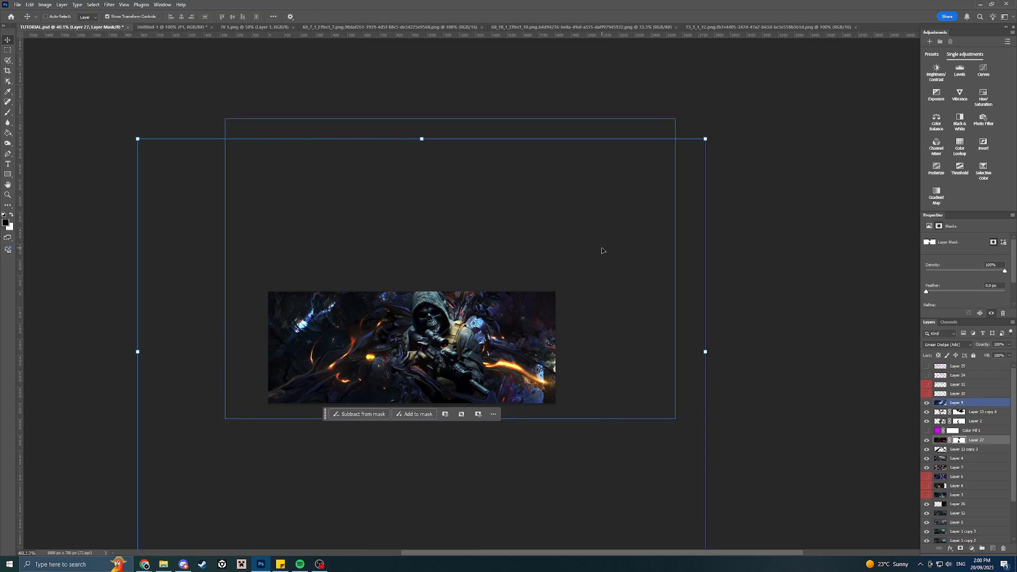
pyautogui.keyDown('ctrl'); pyautogui.click(257, 391); pyautogui.keyUp('ctrl')
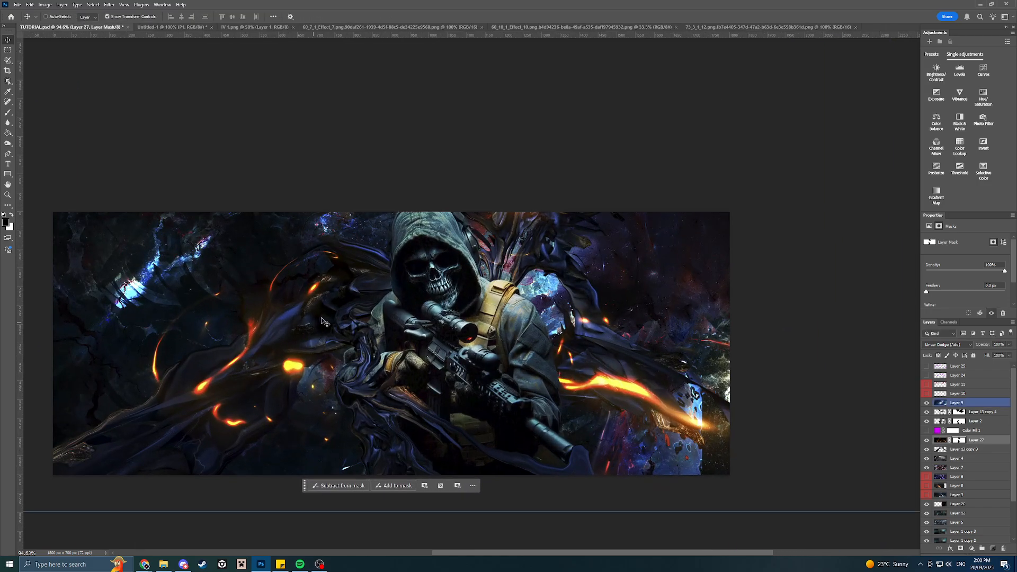
pyautogui.scroll(-2, 333, 316)
pyautogui.moveTo(409, 316); pyautogui.dragTo(409, 315)
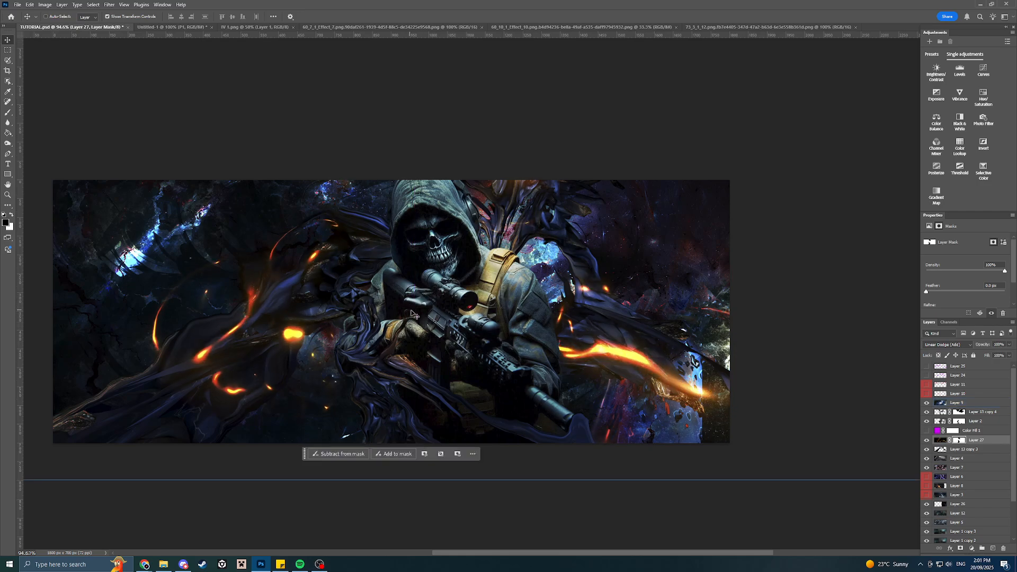
pyautogui.click(961, 548)
pyautogui.hotkey('ctrl', 'z')
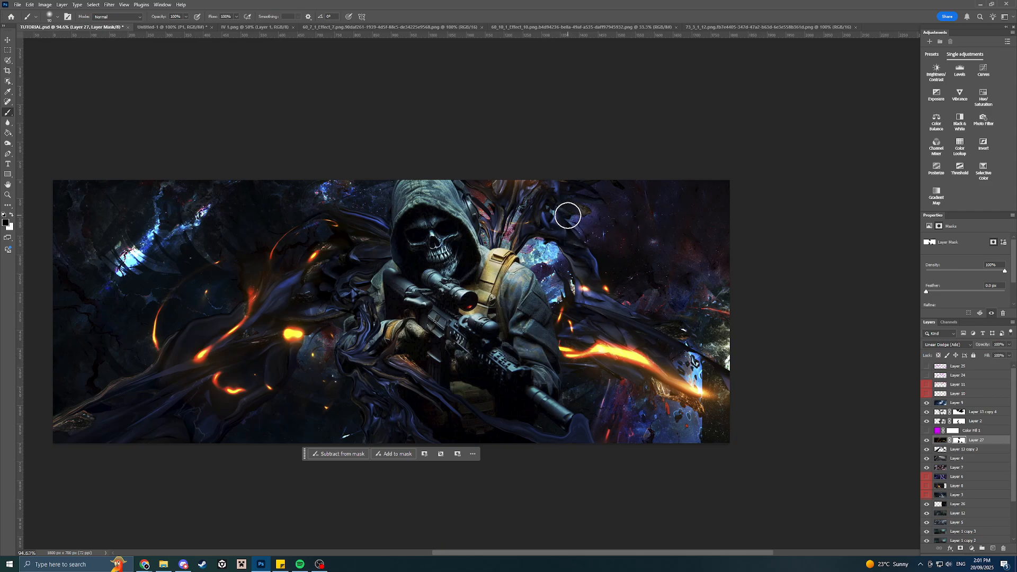
# Toggle Layer 27's visibility repeatedly to compare the banner with and without the orange effect.
pyautogui.click(927, 441)
pyautogui.click(927, 440)
pyautogui.click(927, 440)
pyautogui.click(927, 440)
pyautogui.click(927, 440)
pyautogui.click(928, 440)
pyautogui.click(927, 440)
pyautogui.click(927, 440)
# Try masking out the thin orange arc above the left wing, and undo the stroke.
pyautogui.moveTo(205, 268)
pyautogui.mouseDown()
pyautogui.moveTo(227, 256)
pyautogui.moveTo(164, 295)
pyautogui.moveTo(142, 343)
pyautogui.moveTo(153, 316)
pyautogui.moveTo(161, 333)
pyautogui.moveTo(136, 364)
pyautogui.mouseUp()
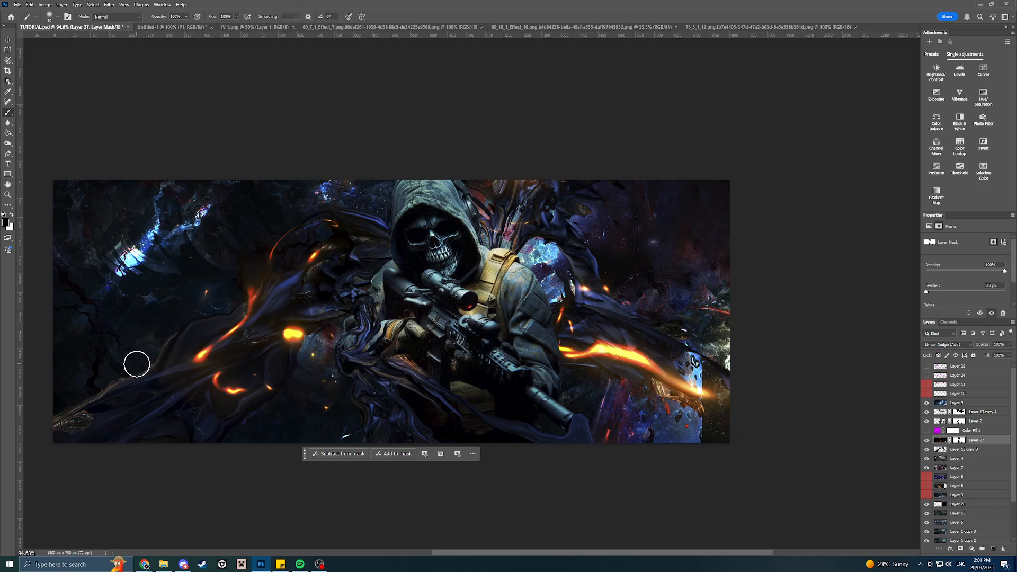
pyautogui.hotkey('ctrl', 'z')
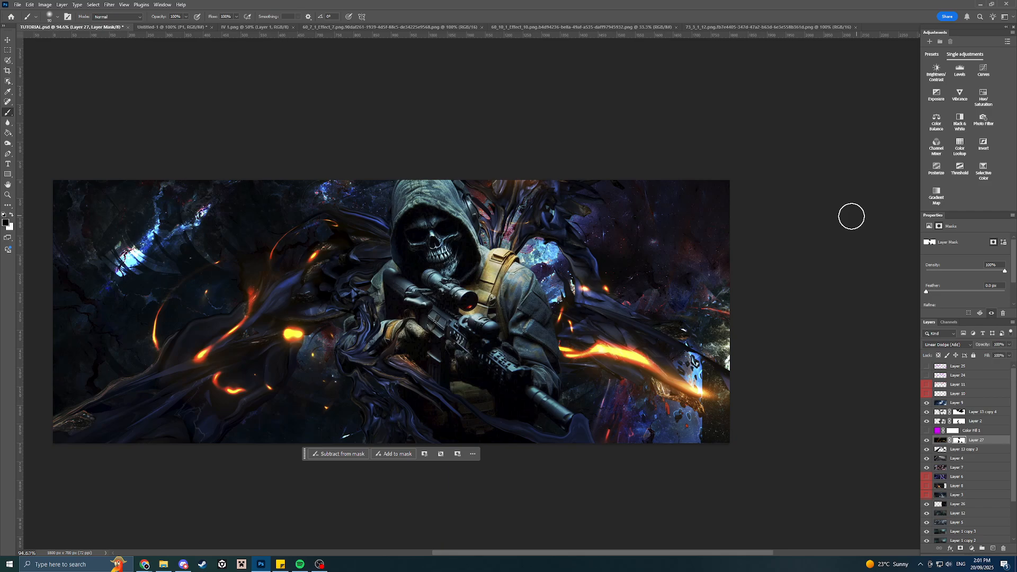